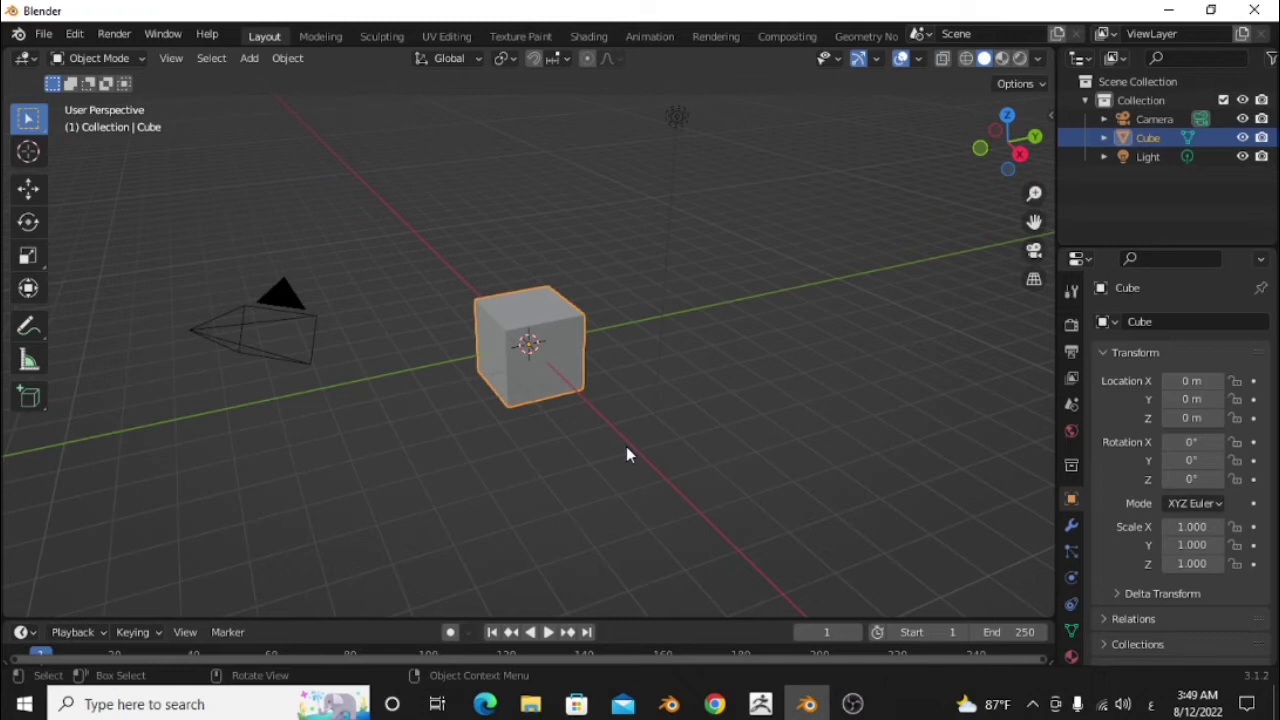
# From top view in Edit Mode, delete the top half of the cube
pyautogui.press('KP_7')
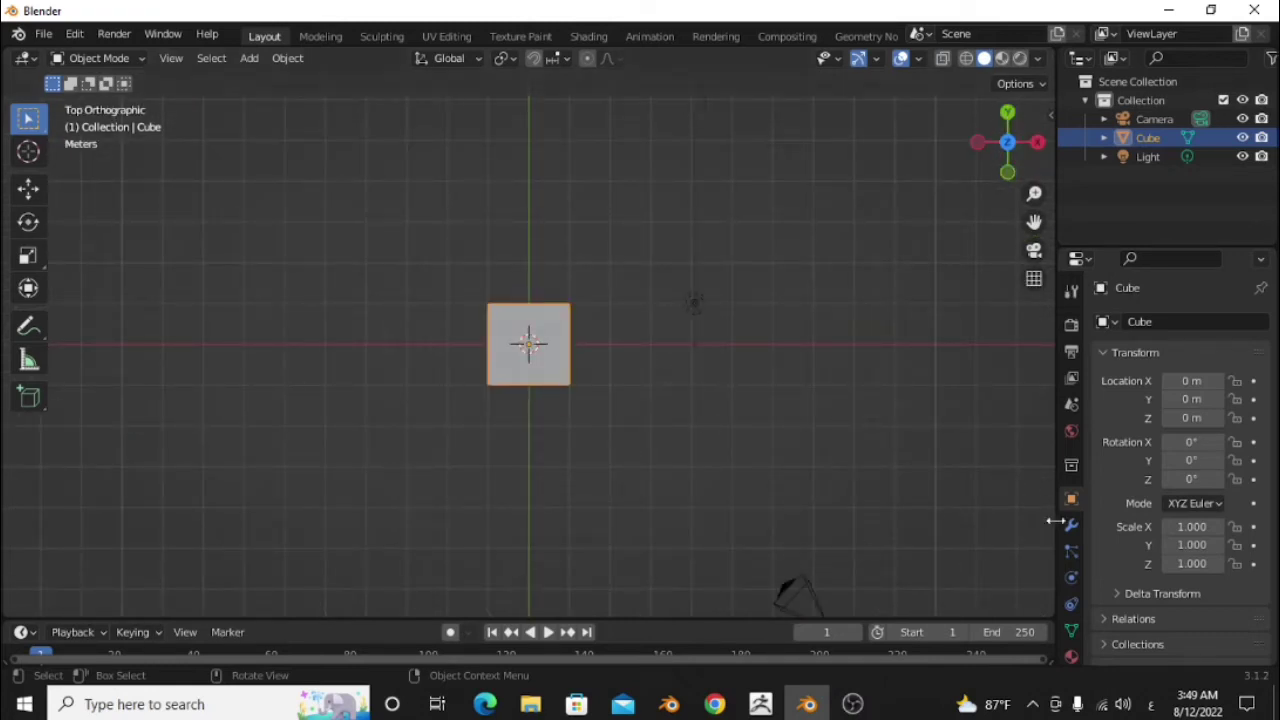
pyautogui.press('Tab')
pyautogui.scroll(5, 694, 343)
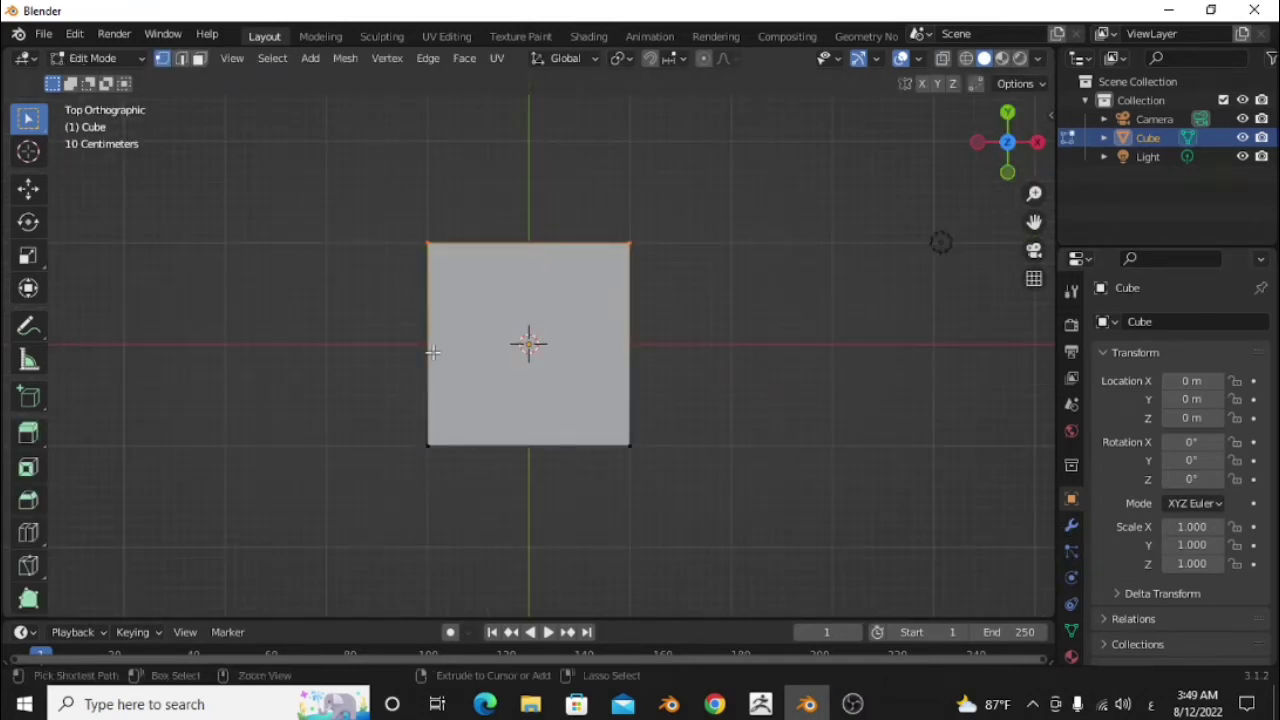
pyautogui.hotkey('alt', 'a')
pyautogui.moveTo(650, 360); pyautogui.dragTo(469, 211)
pyautogui.press('x')
pyautogui.click(490, 225)
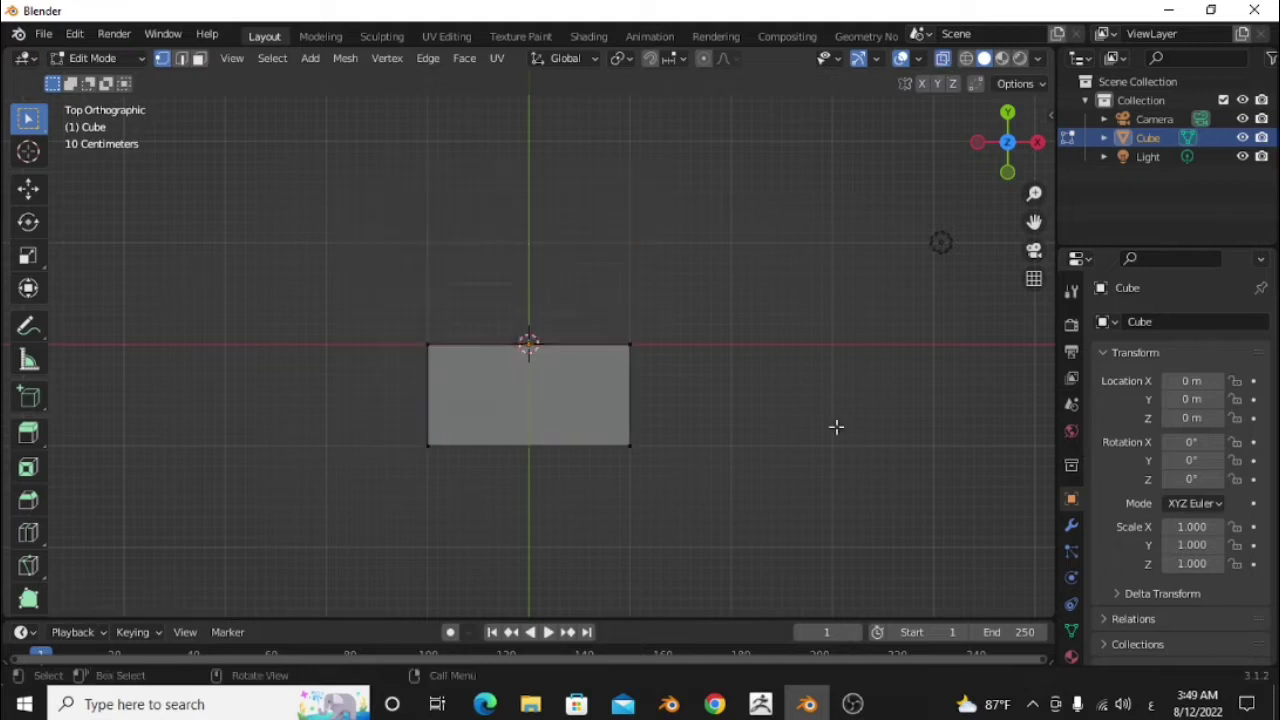
# Add a Mirror modifier to the half cube, mirroring across Y instead of X
pyautogui.click(1071, 524)
pyautogui.click(1147, 323)
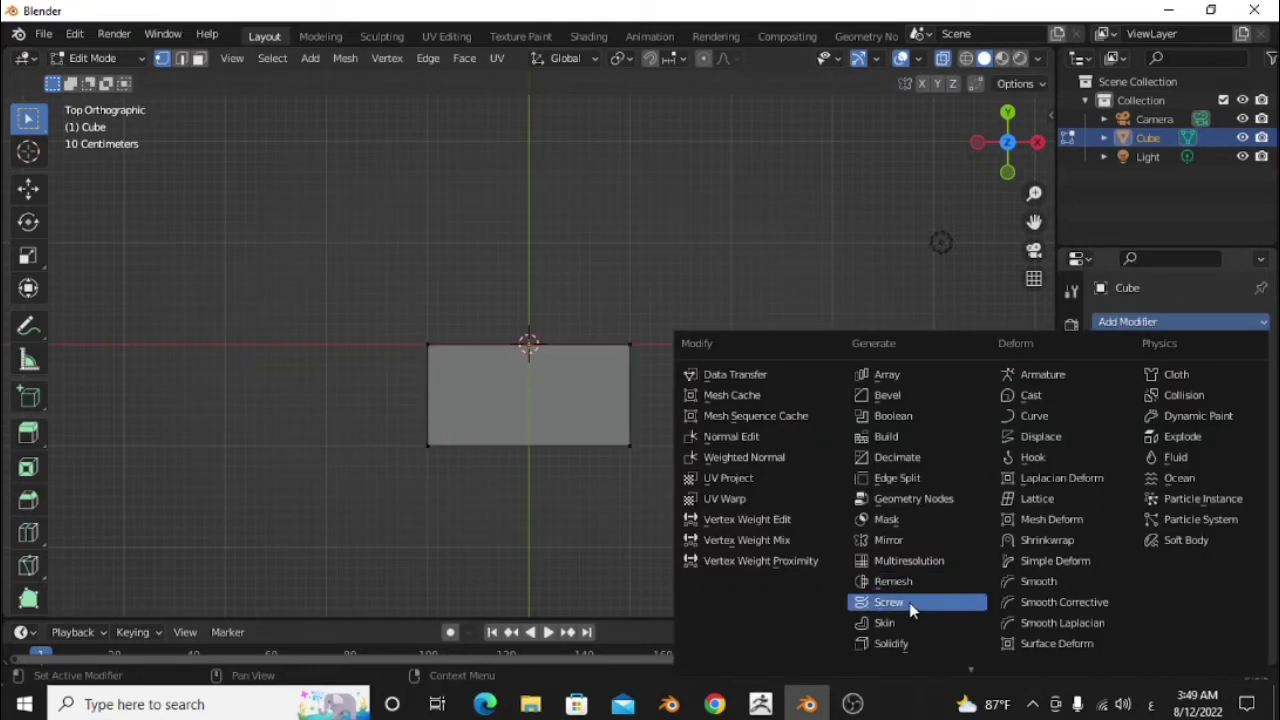
pyautogui.click(888, 541)
pyautogui.click(1201, 381)
pyautogui.click(1173, 381)
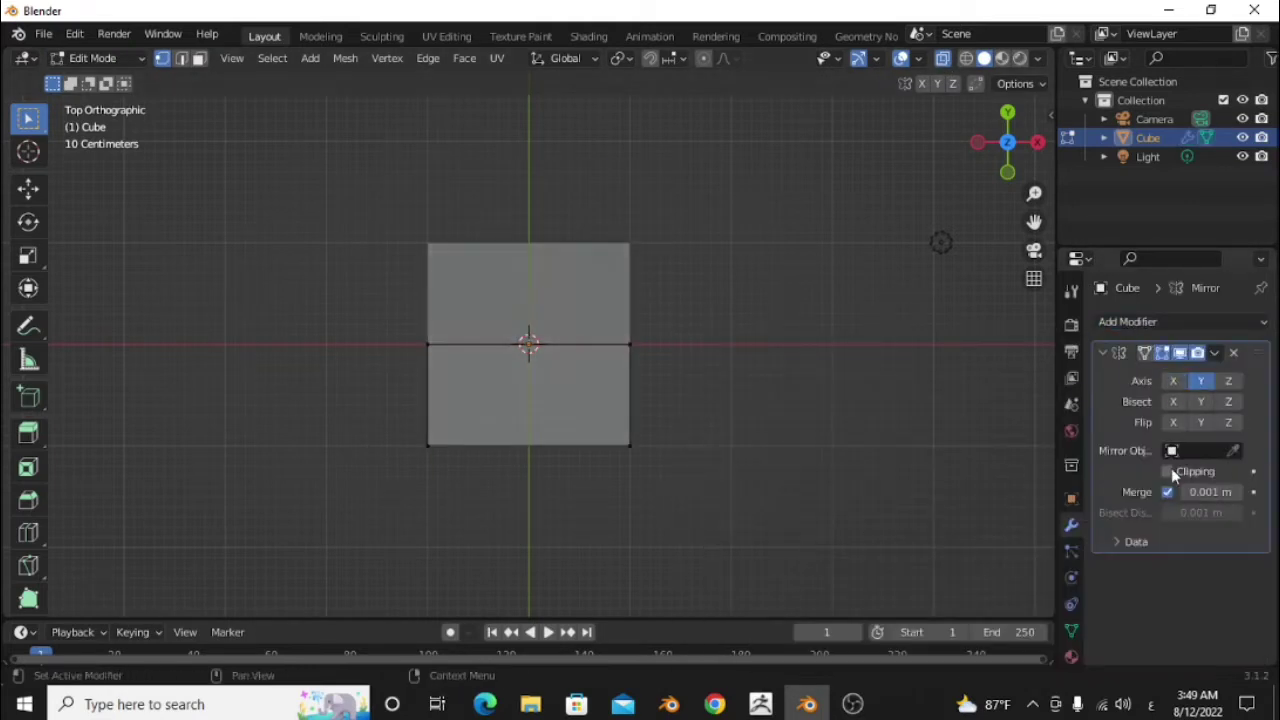
# Move the body's bottom edge vertically up to the horizontal axis
pyautogui.moveTo(743, 524); pyautogui.dragTo(605, 327)
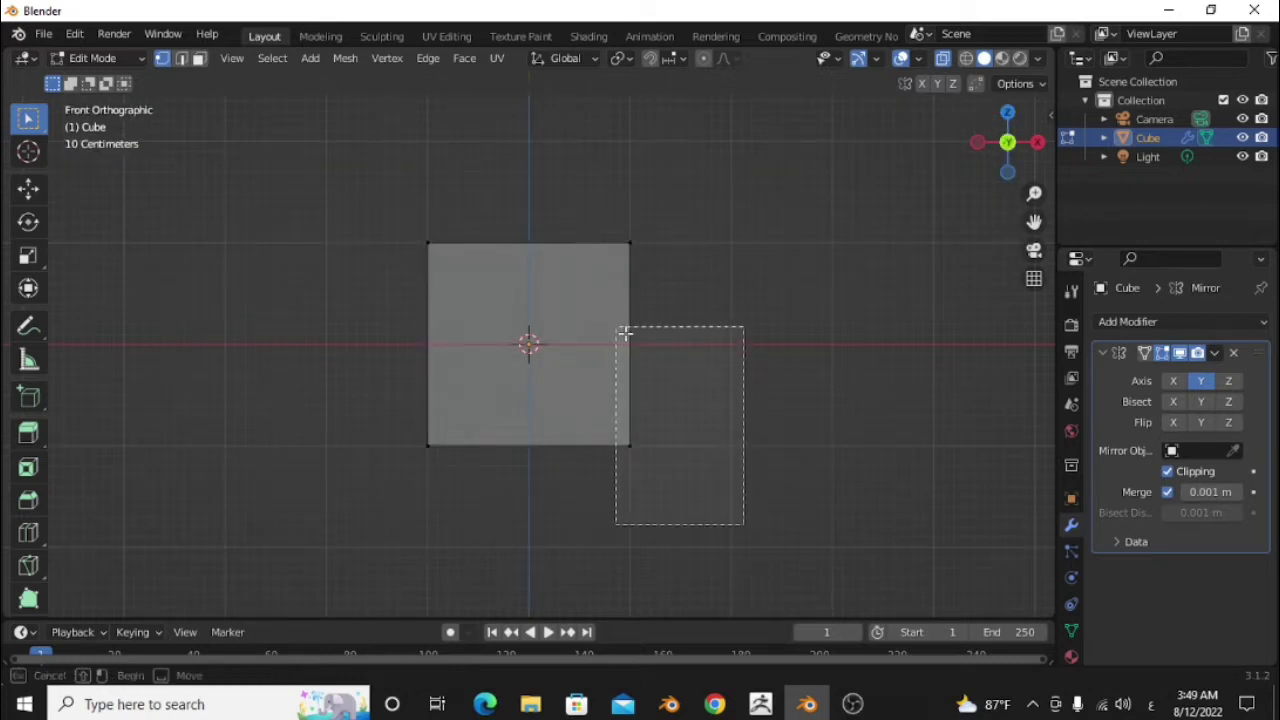
pyautogui.moveTo(701, 467); pyautogui.dragTo(380, 385)
pyautogui.press('g')
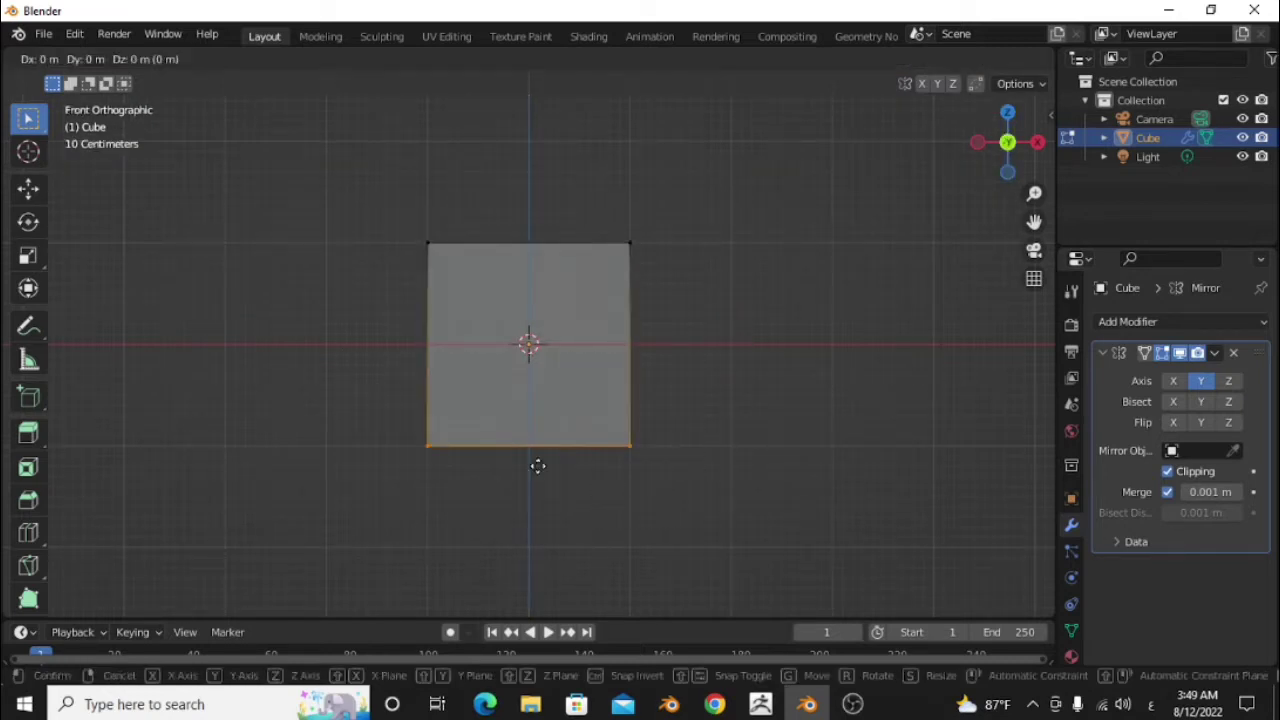
pyautogui.press('z')
pyautogui.click(546, 360)
# Extrude the top edge upward to form the cabin
pyautogui.moveTo(699, 251); pyautogui.dragTo(350, 204)
pyautogui.press('e')
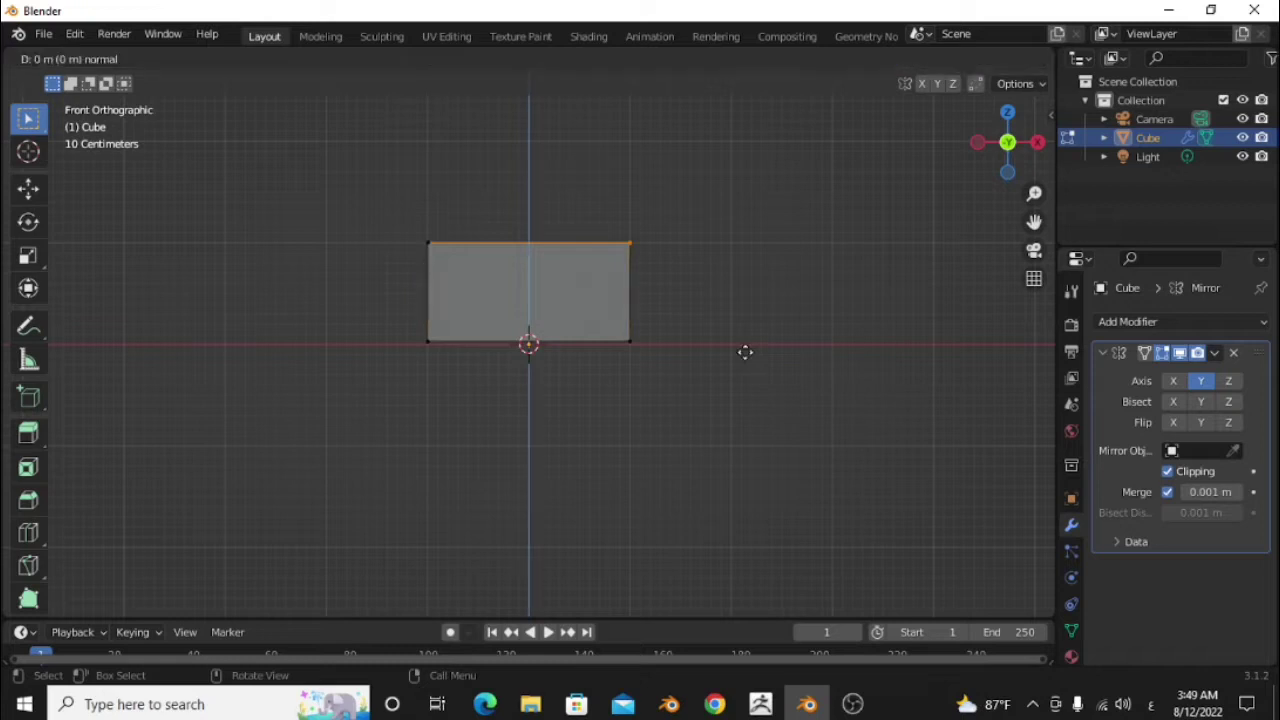
pyautogui.click(744, 251)
pyautogui.keyDown('shift'); pyautogui.moveTo(746, 254); pyautogui.dragTo(712, 254, button='middle'); pyautogui.keyUp('shift')
# Extrude the lower box's right and left edges horizontally into rear and front sections
pyautogui.moveTo(763, 446); pyautogui.dragTo(554, 214)
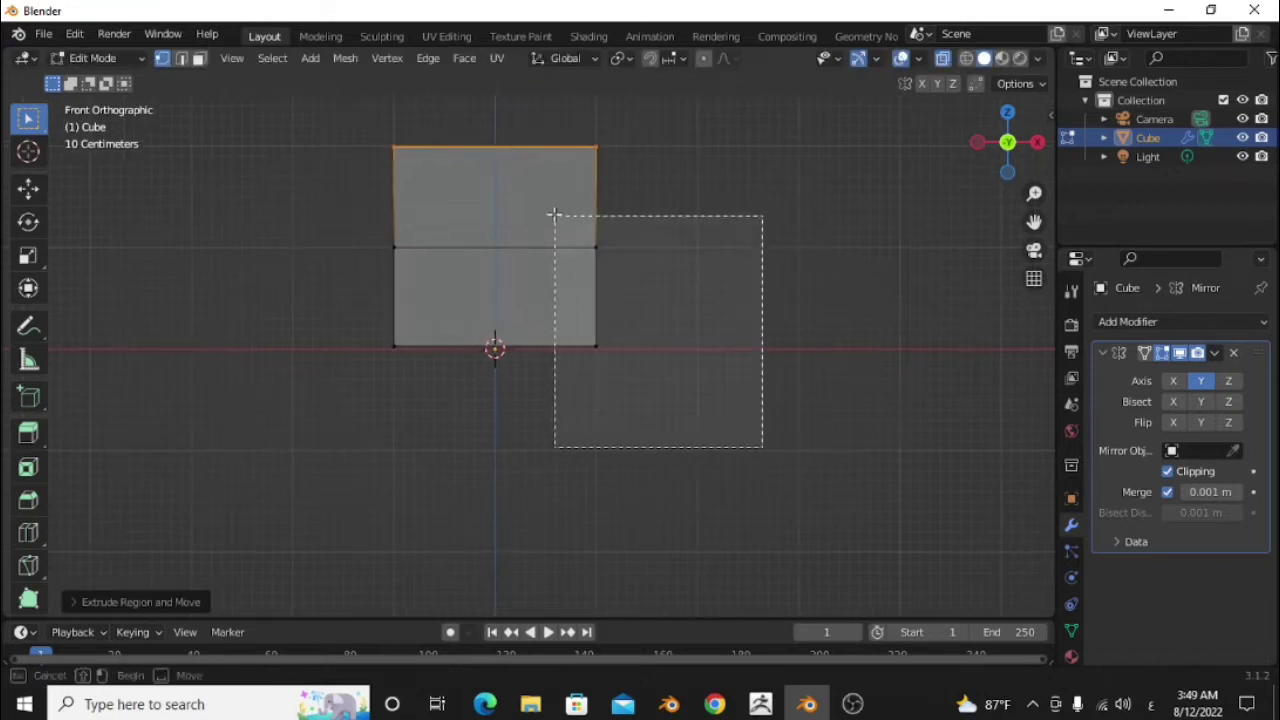
pyautogui.press('e')
pyautogui.press('x')
pyautogui.click(761, 300)
pyautogui.moveTo(334, 200); pyautogui.dragTo(497, 443)
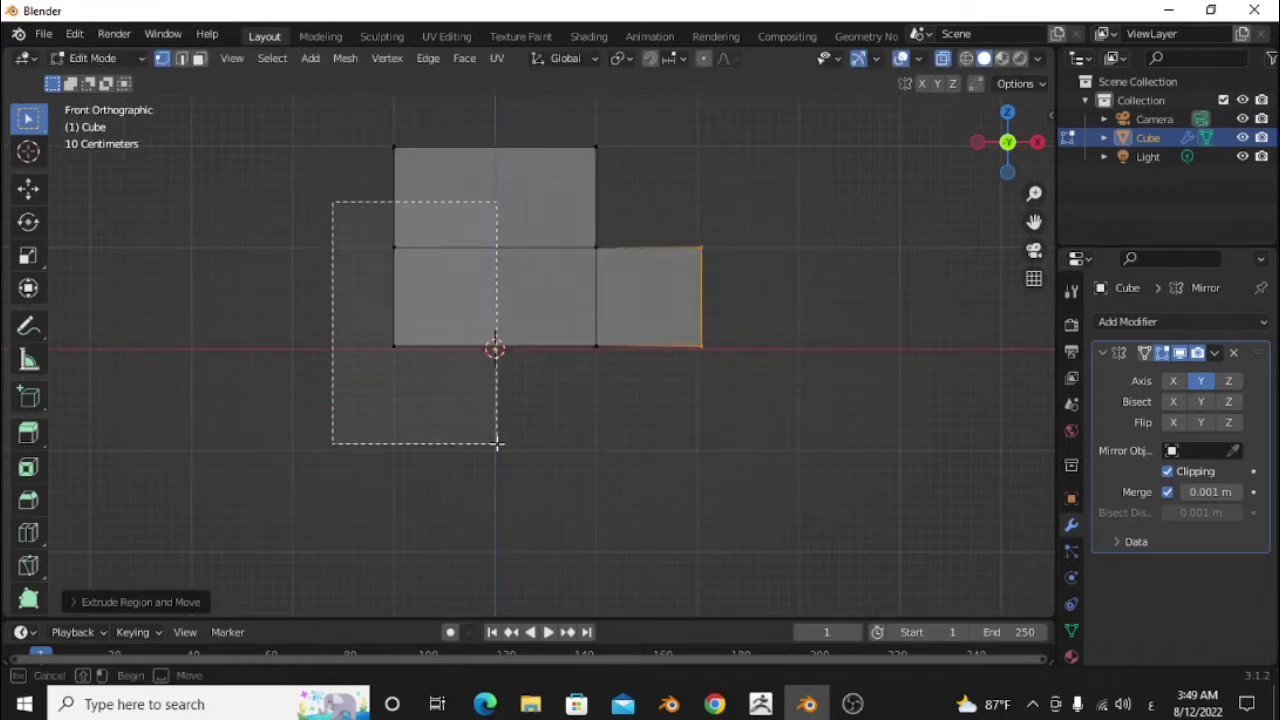
pyautogui.press('e')
pyautogui.press('x')
pyautogui.click(366, 428)
# Scale the cabin's top edge to taper the roof, checking it from the side
pyautogui.keyDown('shift'); pyautogui.moveTo(463, 375); pyautogui.dragTo(458, 407, button='middle'); pyautogui.keyUp('shift')
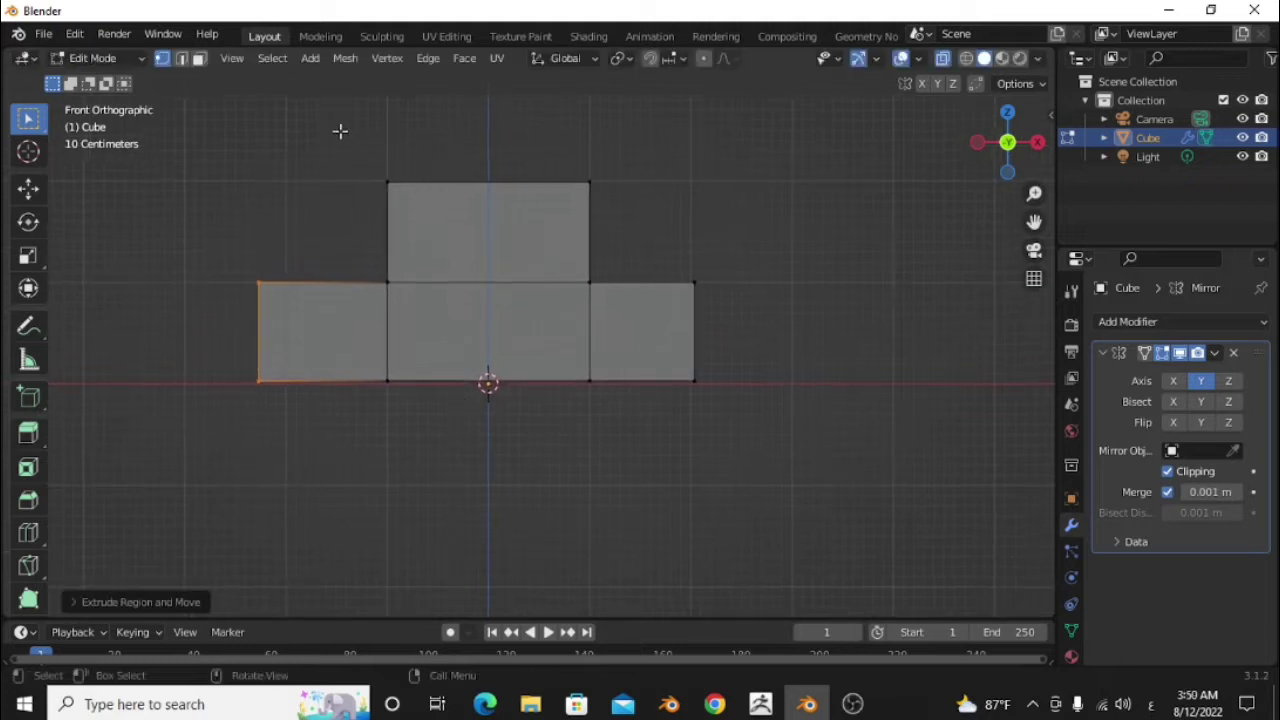
pyautogui.moveTo(340, 128); pyautogui.dragTo(688, 251)
pyautogui.press('s')
pyautogui.click(717, 272)
pyautogui.press('KP_3')
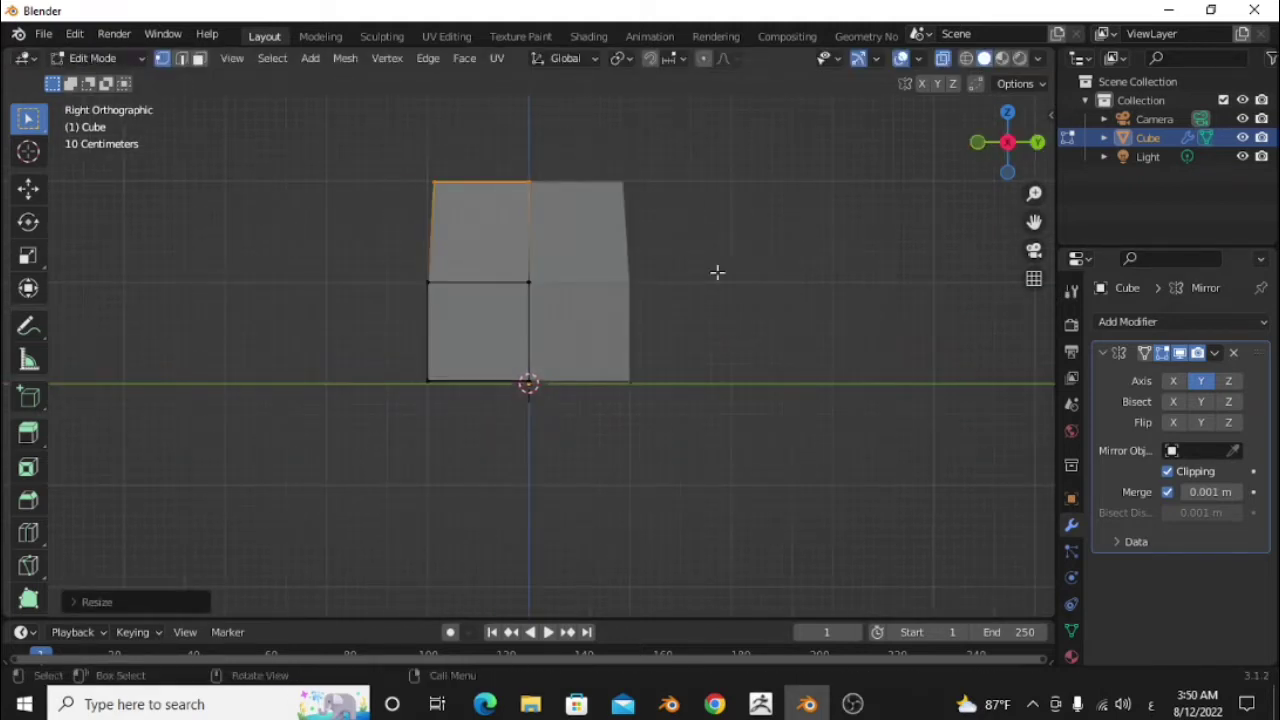
pyautogui.press('KP_1')
# Lower the hood's front corner vertically to slope it, then leave Edit Mode
pyautogui.keyDown('shift'); pyautogui.moveTo(780, 328); pyautogui.dragTo(794, 349, button='middle'); pyautogui.keyUp('shift')
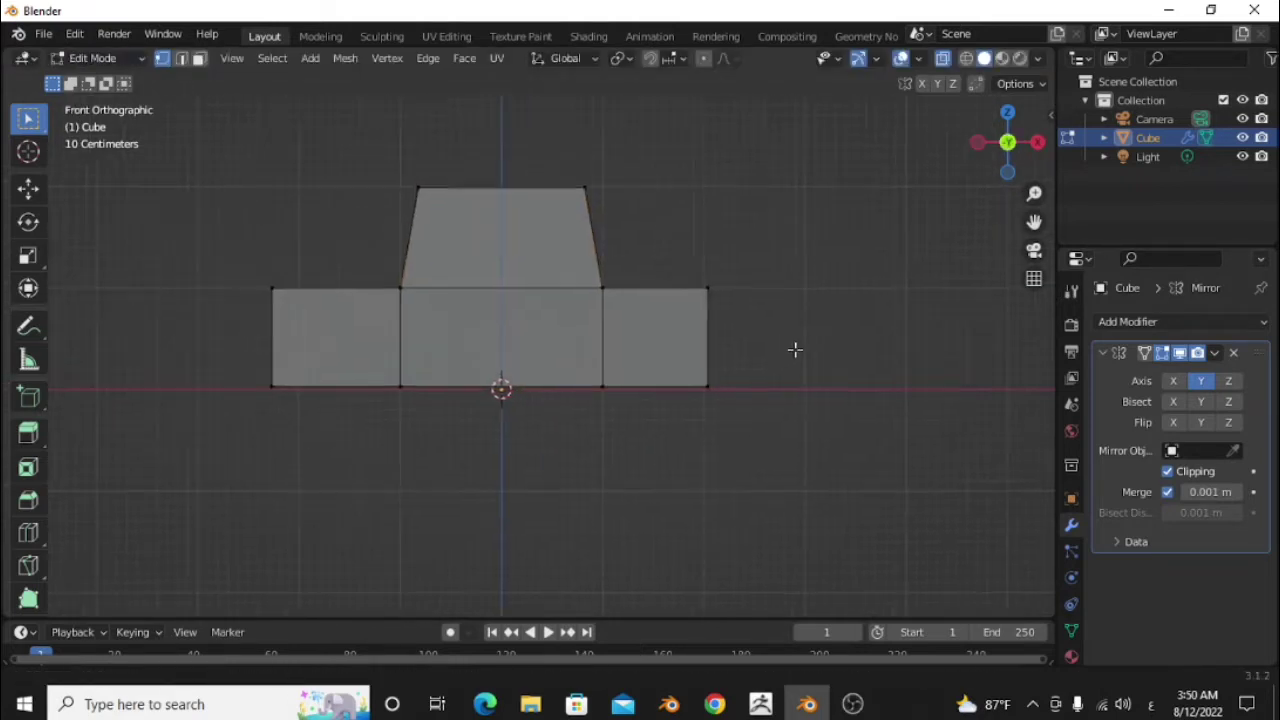
pyautogui.moveTo(300, 270); pyautogui.dragTo(411, 396)
pyautogui.scroll(3, 411, 396)
pyautogui.press('g')
pyautogui.press('z')
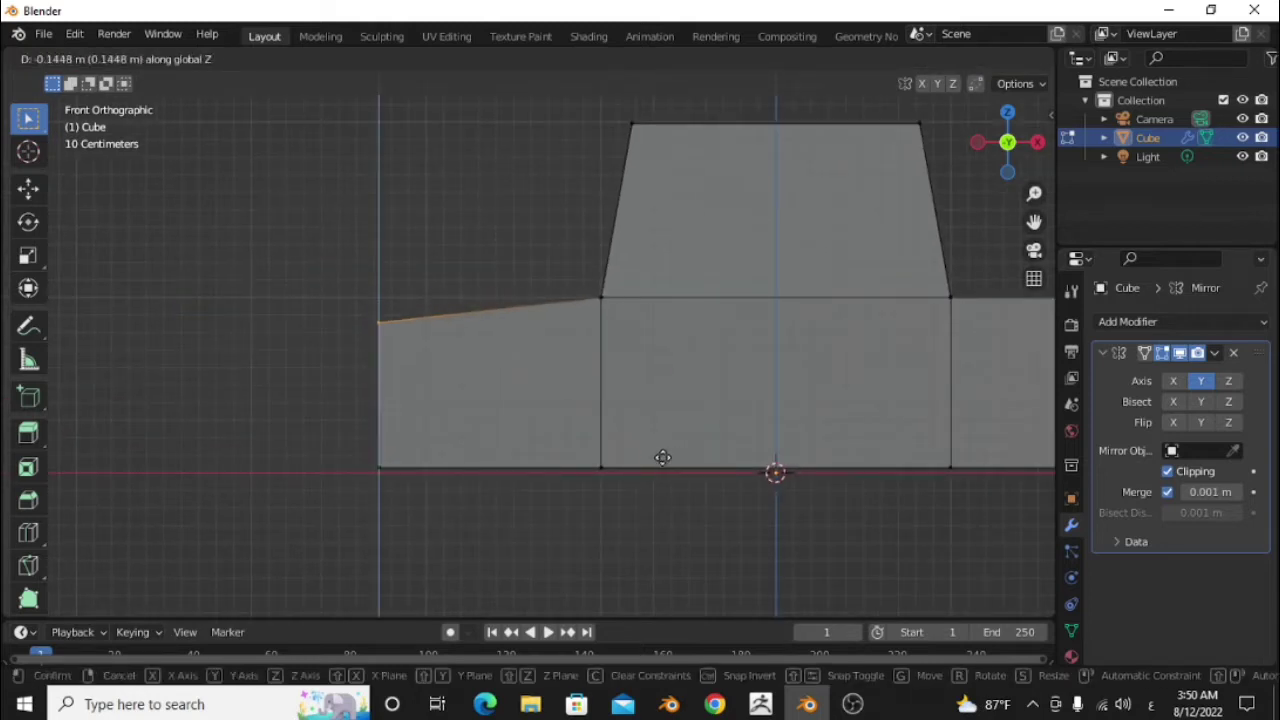
pyautogui.click(655, 446)
pyautogui.press('Tab')
pyautogui.scroll(-4, 655, 446)
pyautogui.scroll(3, 687, 430)
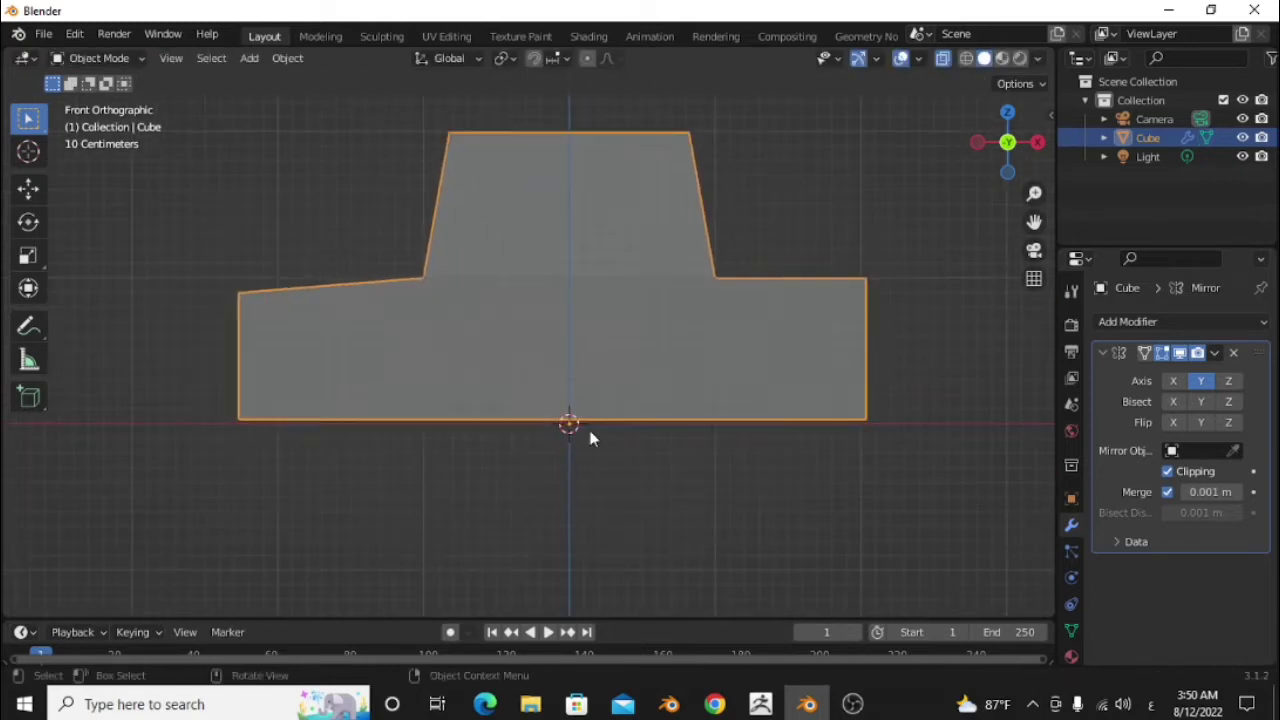
pyautogui.moveTo(591, 434)
pyautogui.keyDown('shift'); pyautogui.mouseDown(button='middle')
pyautogui.moveTo(514, 397)
pyautogui.moveTo(566, 443)
pyautogui.moveTo(669, 463)
pyautogui.moveTo(697, 455)
pyautogui.moveTo(646, 434)
pyautogui.moveTo(657, 463)
pyautogui.moveTo(720, 423)
pyautogui.moveTo(626, 434)
pyautogui.mouseUp(button='middle'); pyautogui.keyUp('shift')
# Deselect the car body and add a cylinder rotated 90° around X
pyautogui.scroll(-3, 614, 430)
pyautogui.press('s')
pyautogui.press('Escape')
pyautogui.click(660, 425)
pyautogui.press('KP_1')
pyautogui.hotkey('shift', 'a')
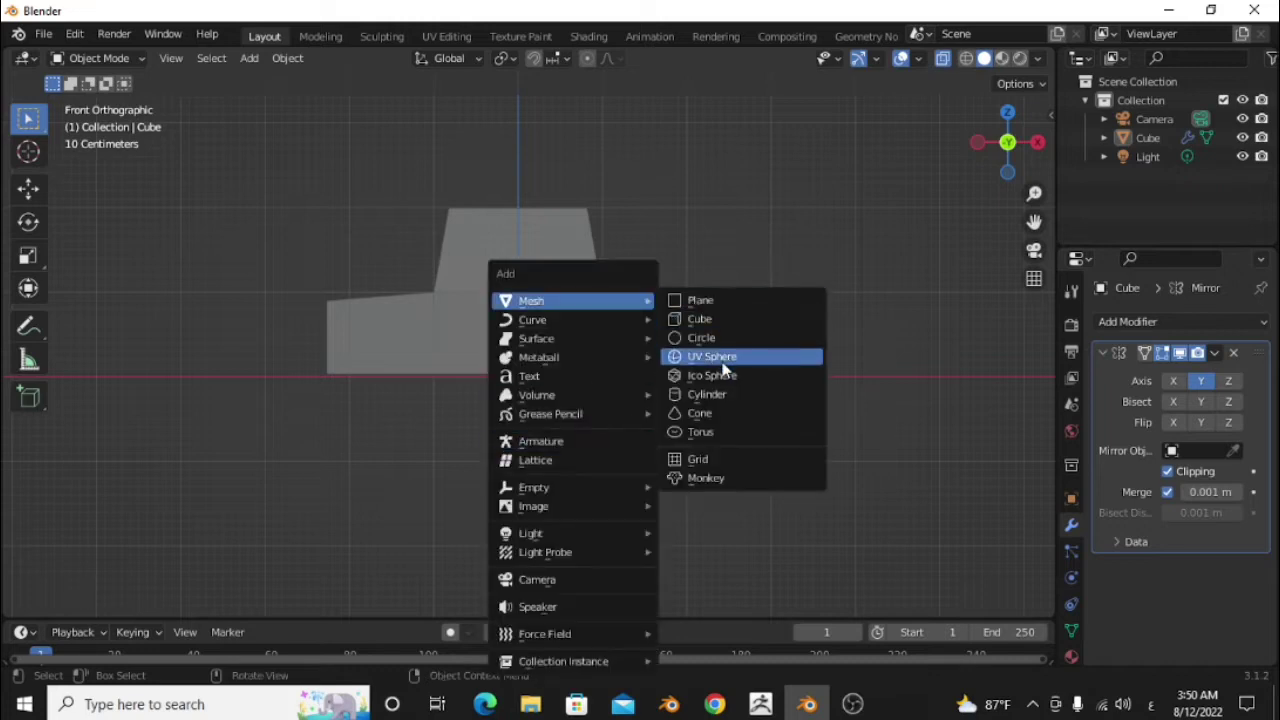
pyautogui.click(712, 392)
pyautogui.press('r')
pyautogui.press('x')
pyautogui.press('9')
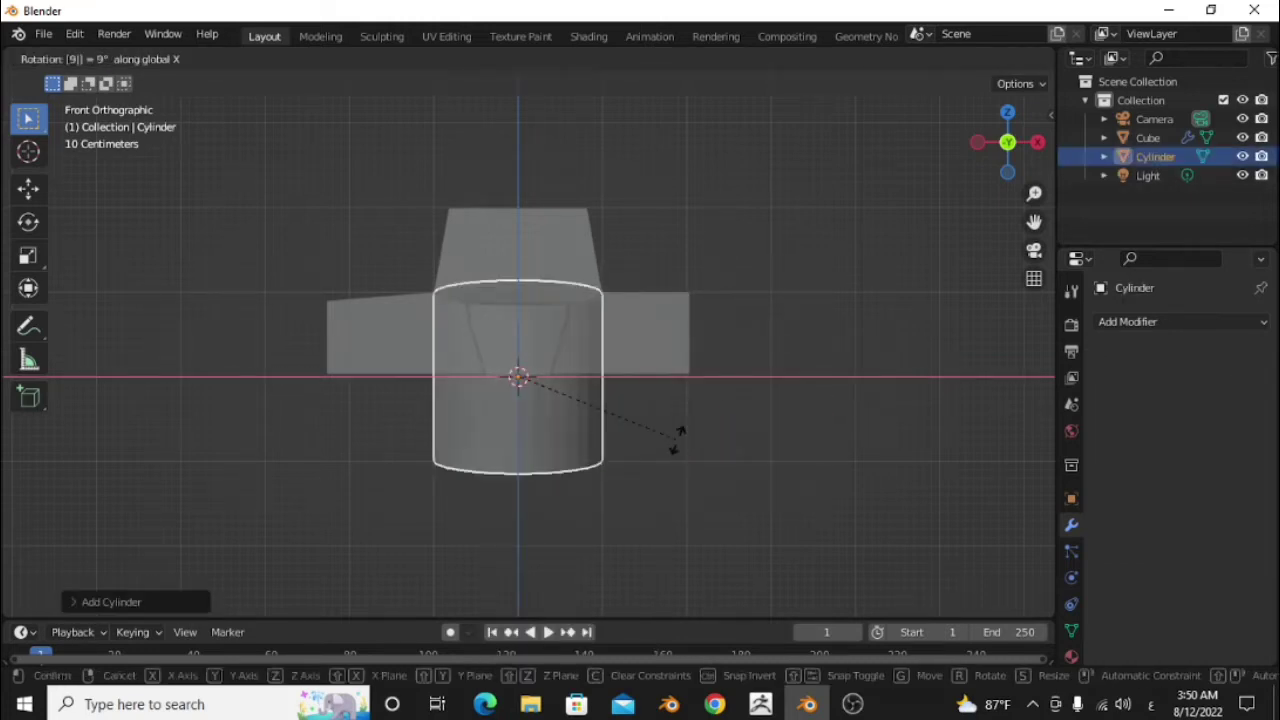
pyautogui.press('0')
pyautogui.press('Return')
# Shrink the cylinder to wheel size and stretch it along Y across the car's width
pyautogui.press('s')
pyautogui.click(612, 424)
pyautogui.moveTo(612, 424)
pyautogui.mouseDown(button='middle')
pyautogui.moveTo(750, 483)
pyautogui.moveTo(694, 491)
pyautogui.mouseUp(button='middle')
pyautogui.press('s')
pyautogui.press('y')
pyautogui.click(972, 610)
# Slide the wheel along X under the front, and duplicate it under the rear
pyautogui.press('KP_1')
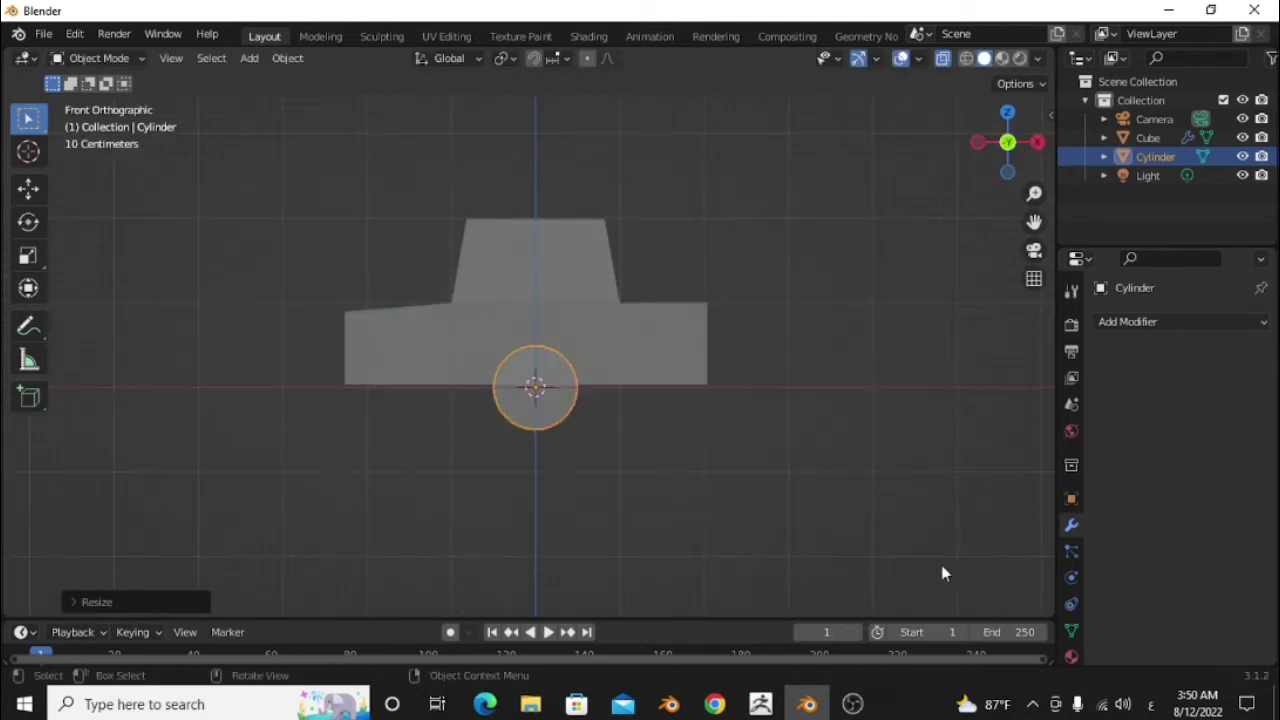
pyautogui.press('g')
pyautogui.press('x')
pyautogui.click(832, 538)
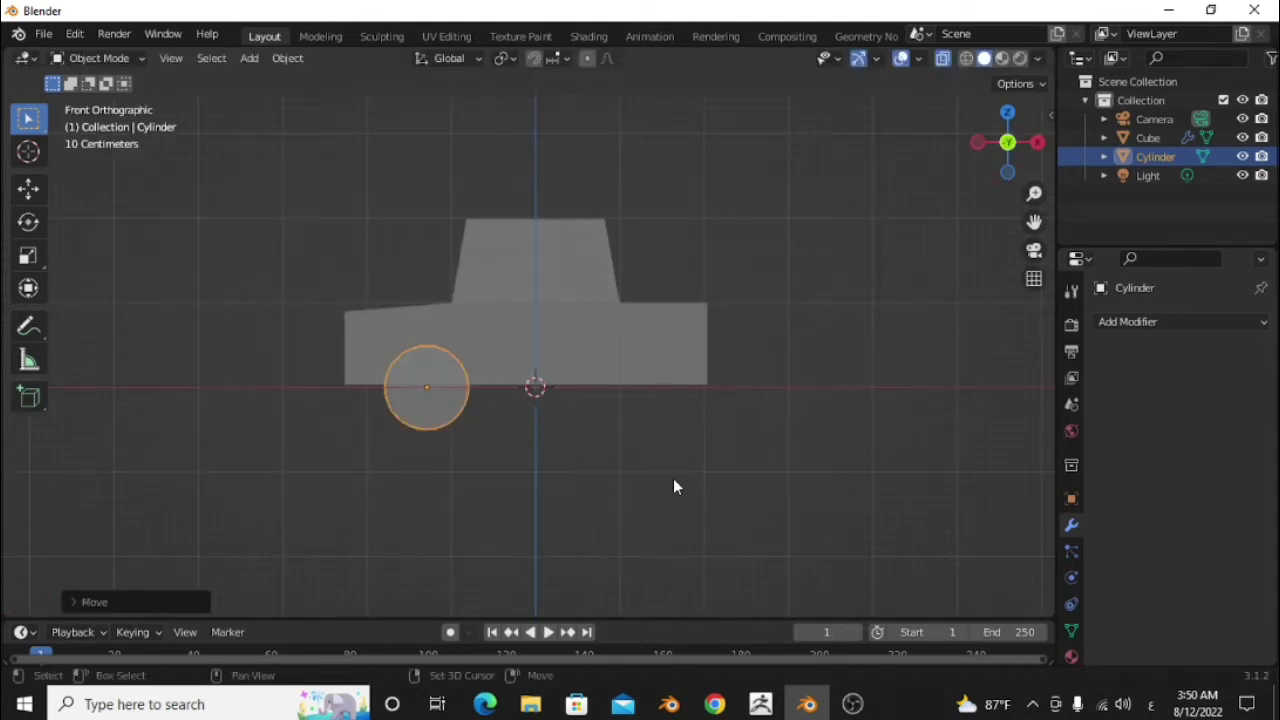
pyautogui.hotkey('shift', 'd')
pyautogui.press('x')
pyautogui.click(790, 526)
pyautogui.click(790, 526)
# Turn off X-ray so the car shows solid, and orbit around it
pyautogui.moveTo(790, 526)
pyautogui.mouseDown(button='middle')
pyautogui.moveTo(567, 460)
pyautogui.moveTo(603, 480)
pyautogui.mouseUp(button='middle')
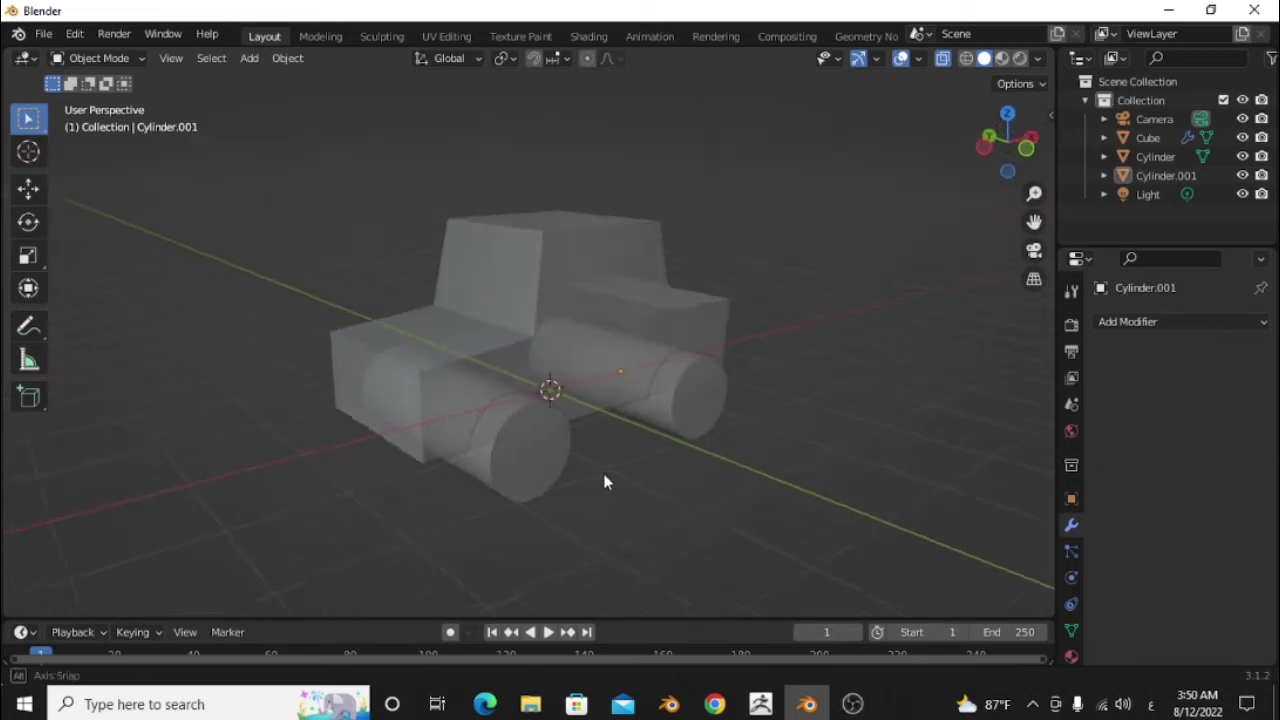
pyautogui.click(590, 397)
pyautogui.click(942, 60)
pyautogui.moveTo(638, 345)
pyautogui.mouseDown(button='middle')
pyautogui.moveTo(590, 374)
pyautogui.moveTo(589, 357)
pyautogui.moveTo(586, 371)
pyautogui.moveTo(489, 369)
pyautogui.moveTo(613, 418)
pyautogui.mouseUp(button='middle')
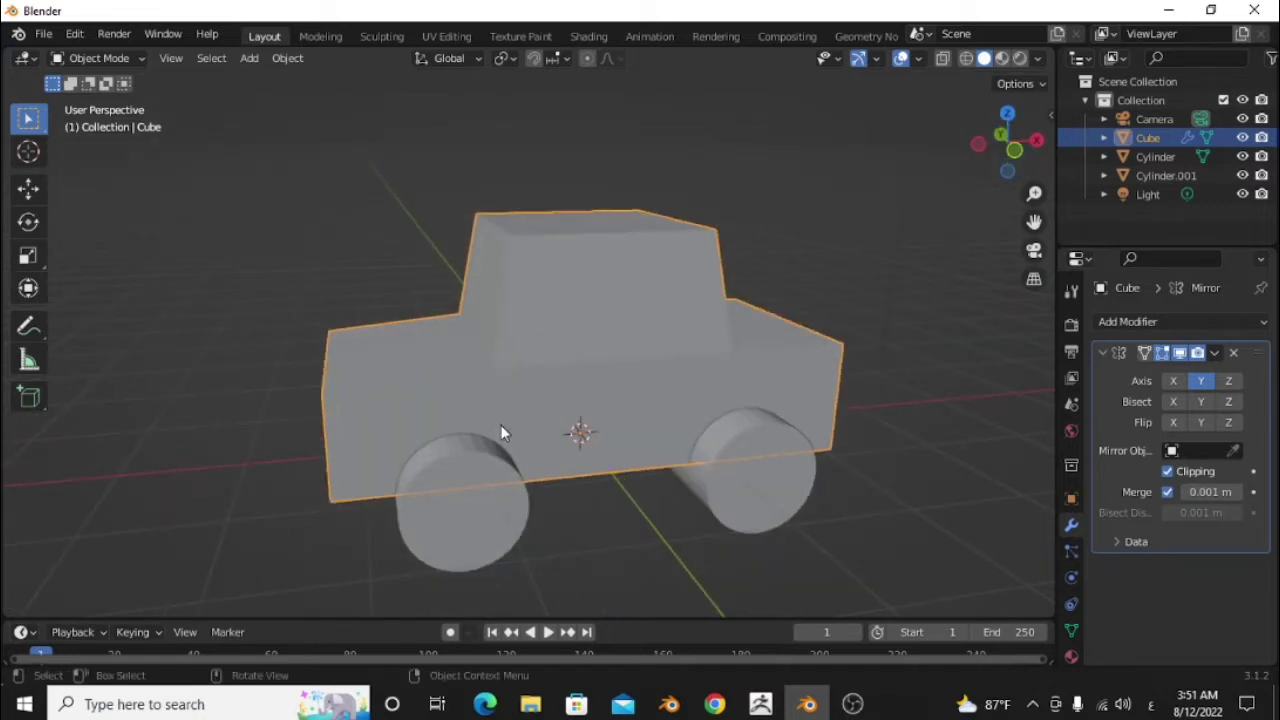
pyautogui.moveTo(501, 426)
pyautogui.mouseDown(button='middle')
pyautogui.moveTo(480, 420)
pyautogui.moveTo(573, 413)
pyautogui.mouseUp(button='middle')
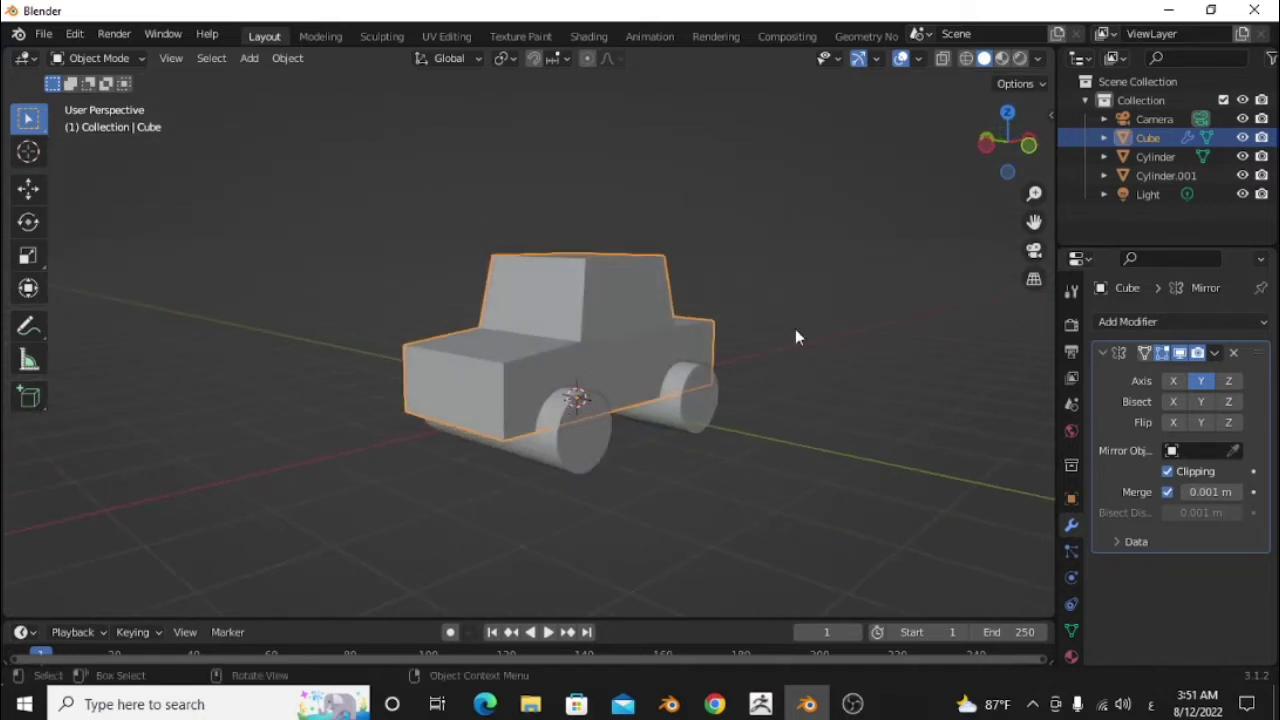
pyautogui.moveTo(512, 457); pyautogui.dragTo(537, 464, button='middle')
# Snap the 3D cursor to a vertex on the front of the cabin
pyautogui.press('KP_1')
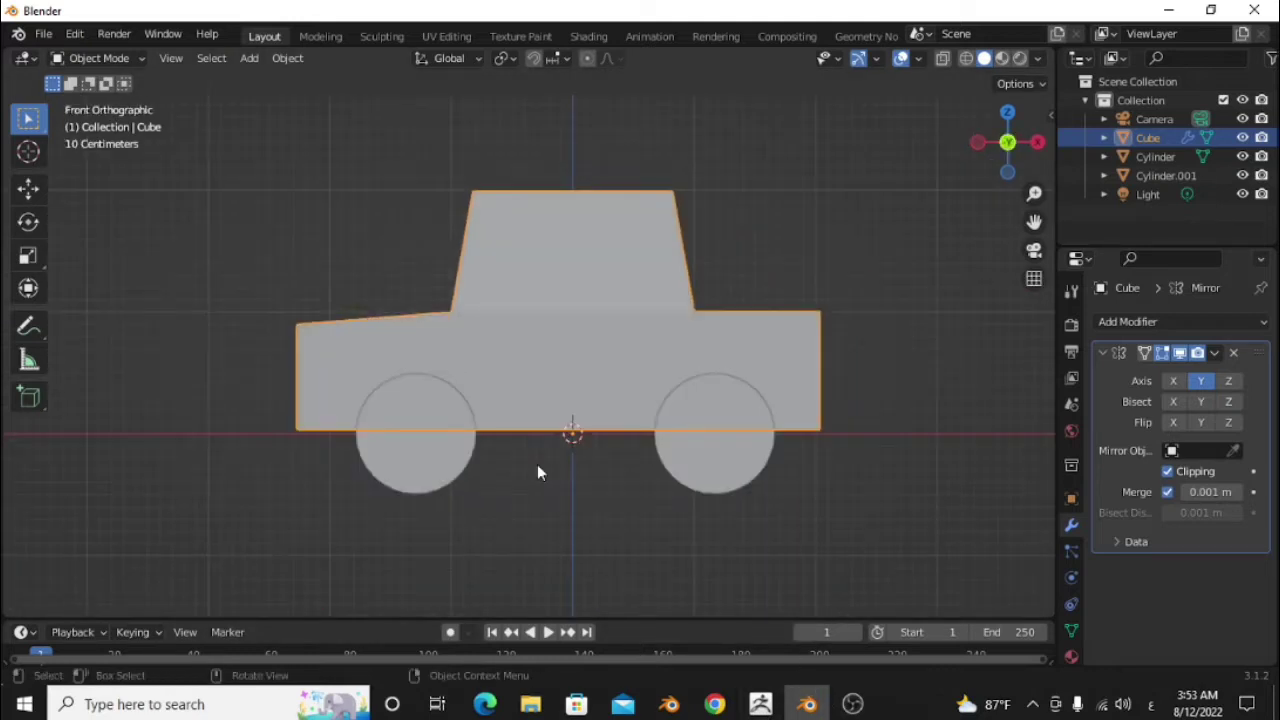
pyautogui.press('ctrl+KP_3')
pyautogui.hotkey('shift', 'a')
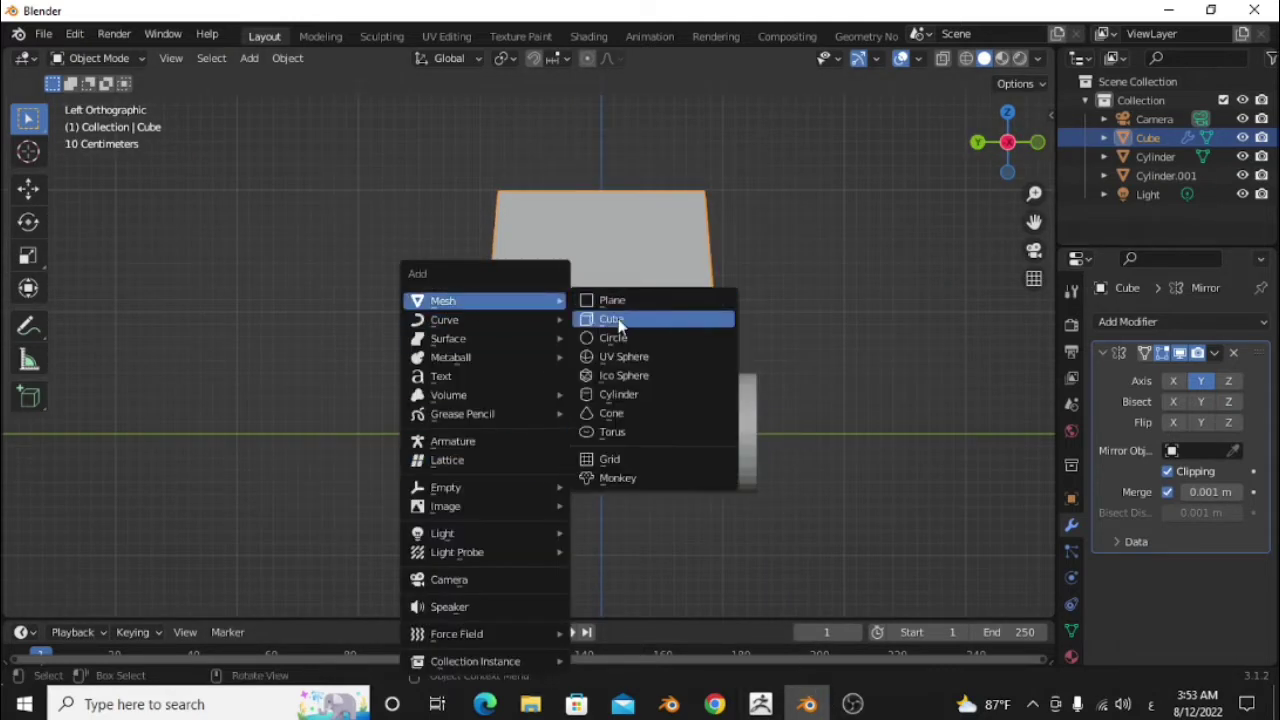
pyautogui.press('Escape')
pyautogui.press('Tab')
pyautogui.moveTo(555, 405); pyautogui.dragTo(511, 375, button='middle')
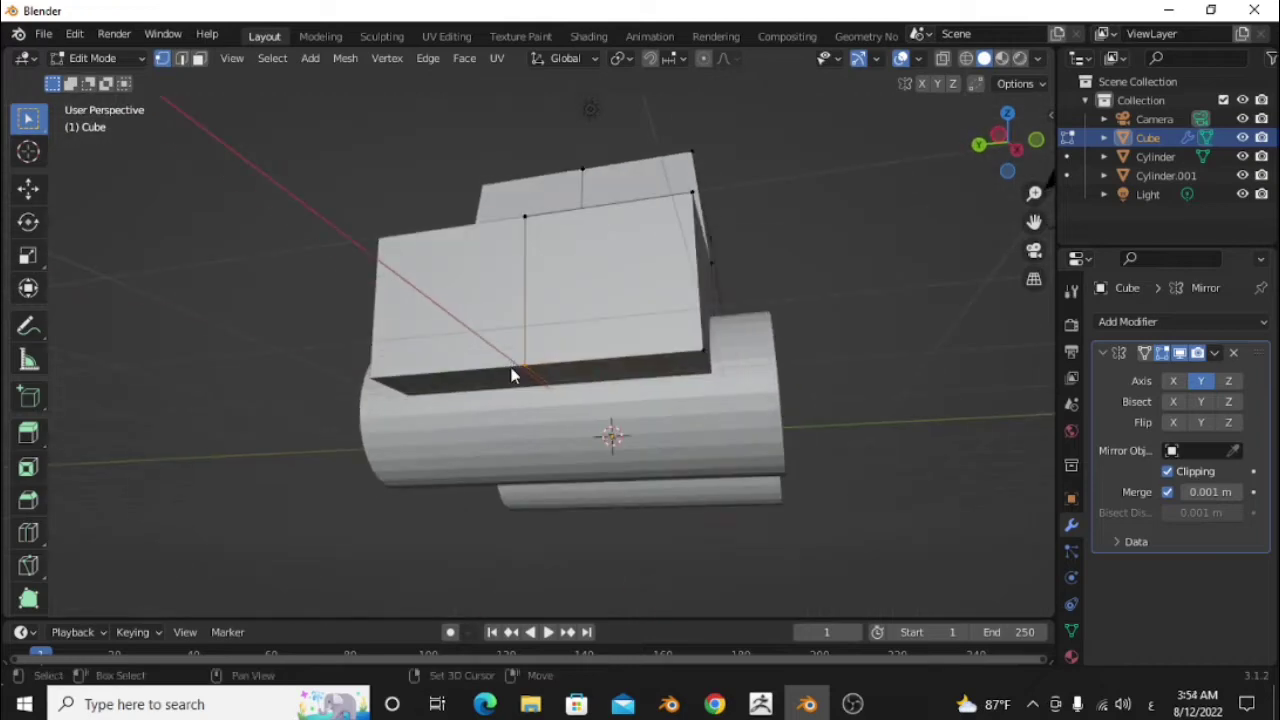
pyautogui.hotkey('shift', 's')
pyautogui.click(468, 408)
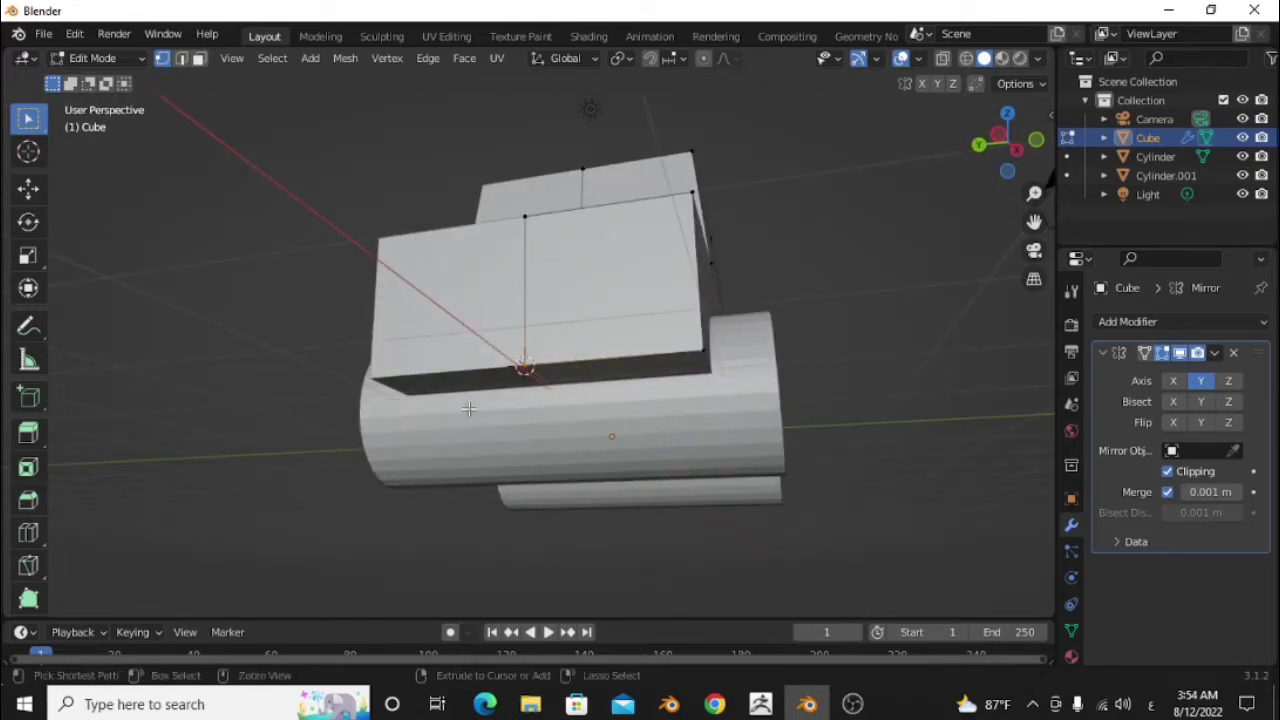
pyautogui.press('Tab')
pyautogui.press('ctrl+KP_3')
# Add a new cube at the cursor, shrink it and set its height at the car front
pyautogui.hotkey('shift', 'a')
pyautogui.click(597, 318)
pyautogui.press('s')
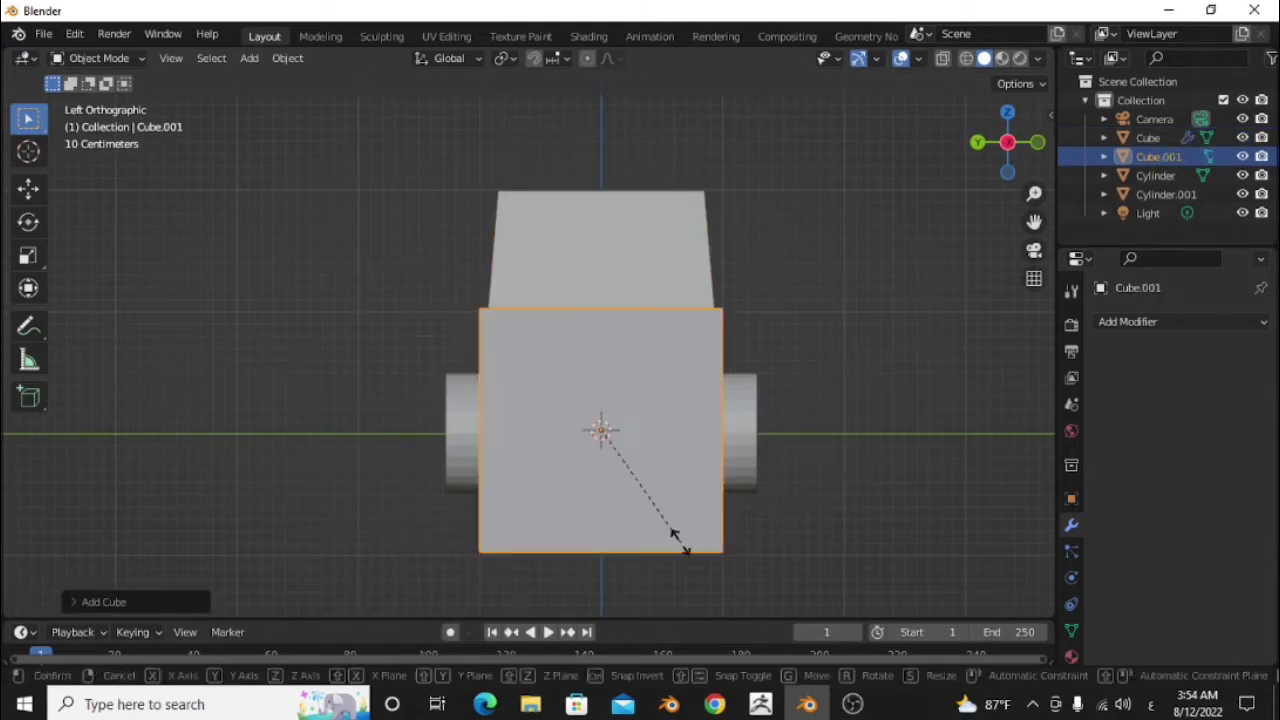
pyautogui.click(617, 451)
pyautogui.scroll(3, 568, 426)
pyautogui.press('g')
pyautogui.press('z')
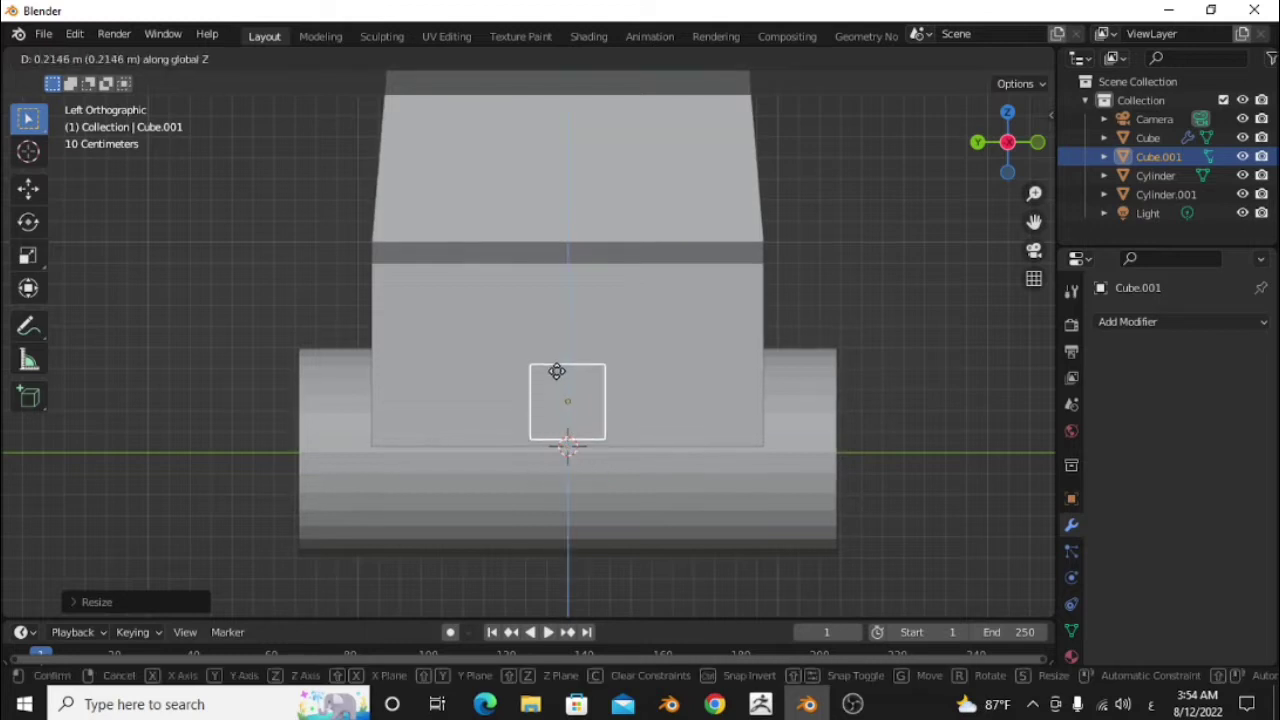
pyautogui.click(557, 371)
pyautogui.scroll(3, 646, 483)
pyautogui.keyDown('shift'); pyautogui.moveTo(646, 483); pyautogui.dragTo(559, 471, button='middle'); pyautogui.keyUp('shift')
# Widen the new cube along Y into a bumper
pyautogui.press('s')
pyautogui.press('y')
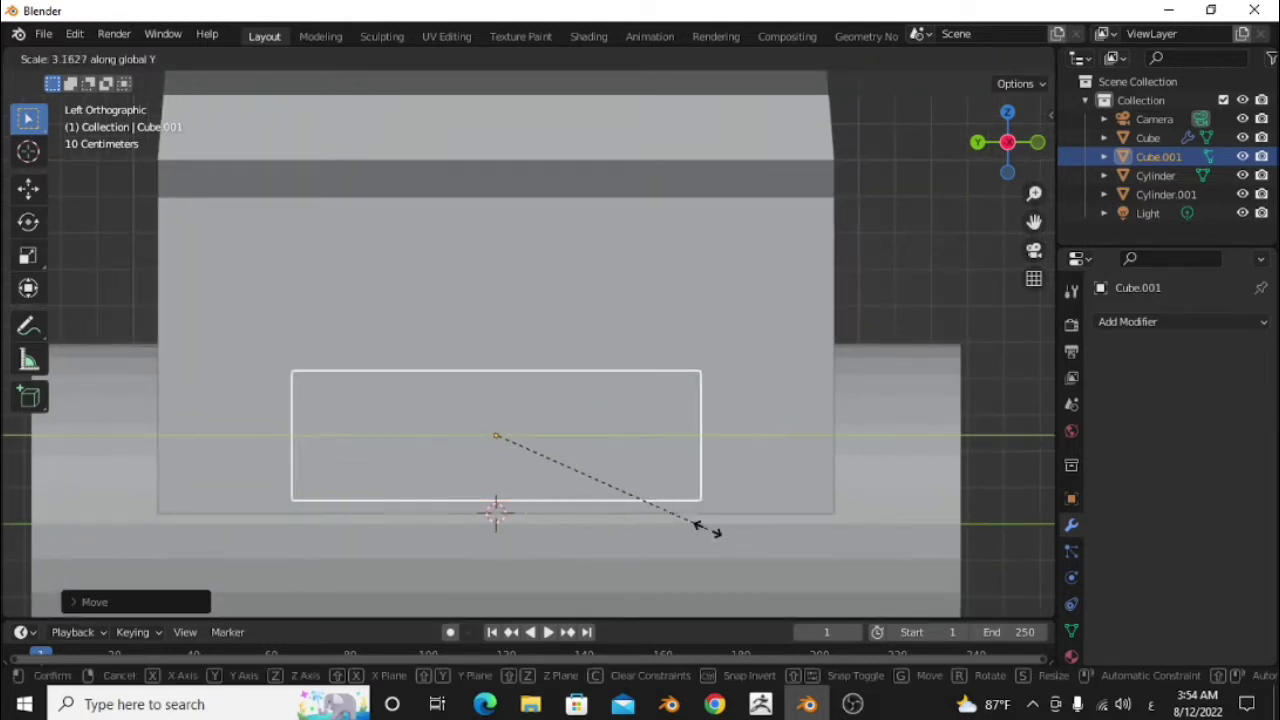
pyautogui.click(838, 582)
pyautogui.scroll(-4, 754, 531)
pyautogui.scroll(3, 868, 374)
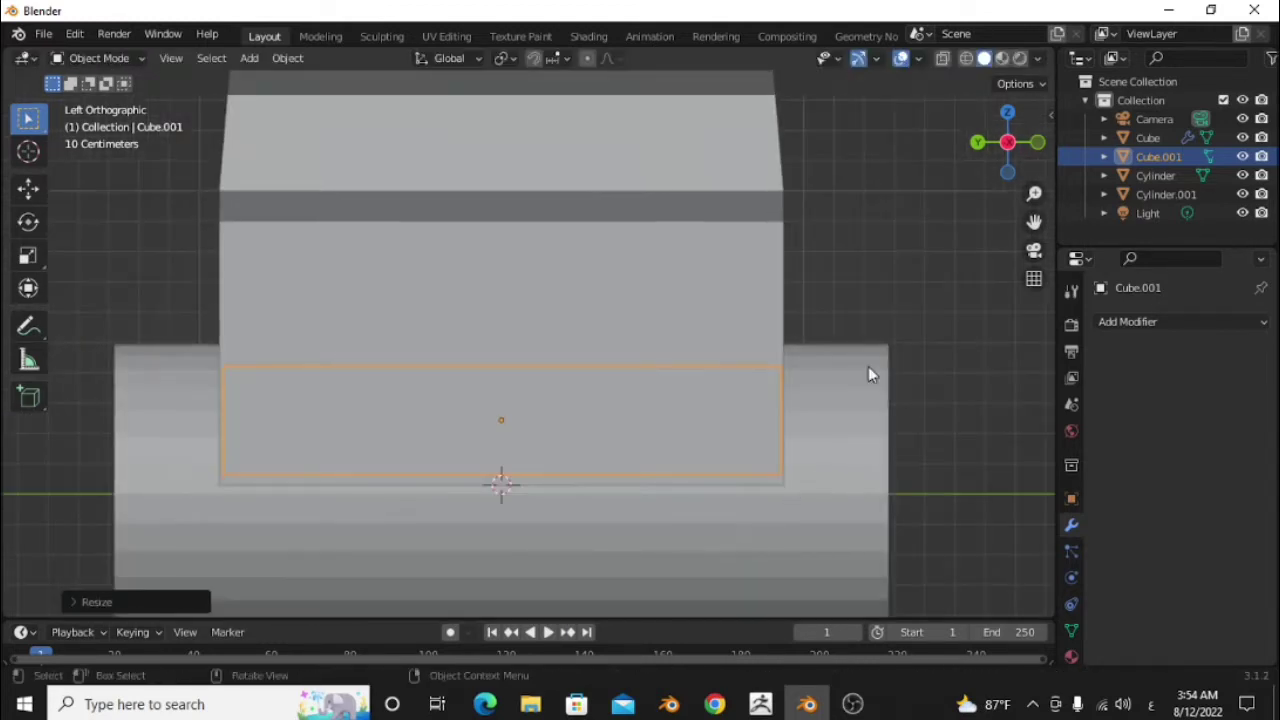
# With X-ray on, select the bumper and lower its top edge vertically in Edit Mode
pyautogui.click(944, 60)
pyautogui.click(771, 394)
pyautogui.click(771, 394)
pyautogui.click(771, 394)
pyautogui.press('Tab')
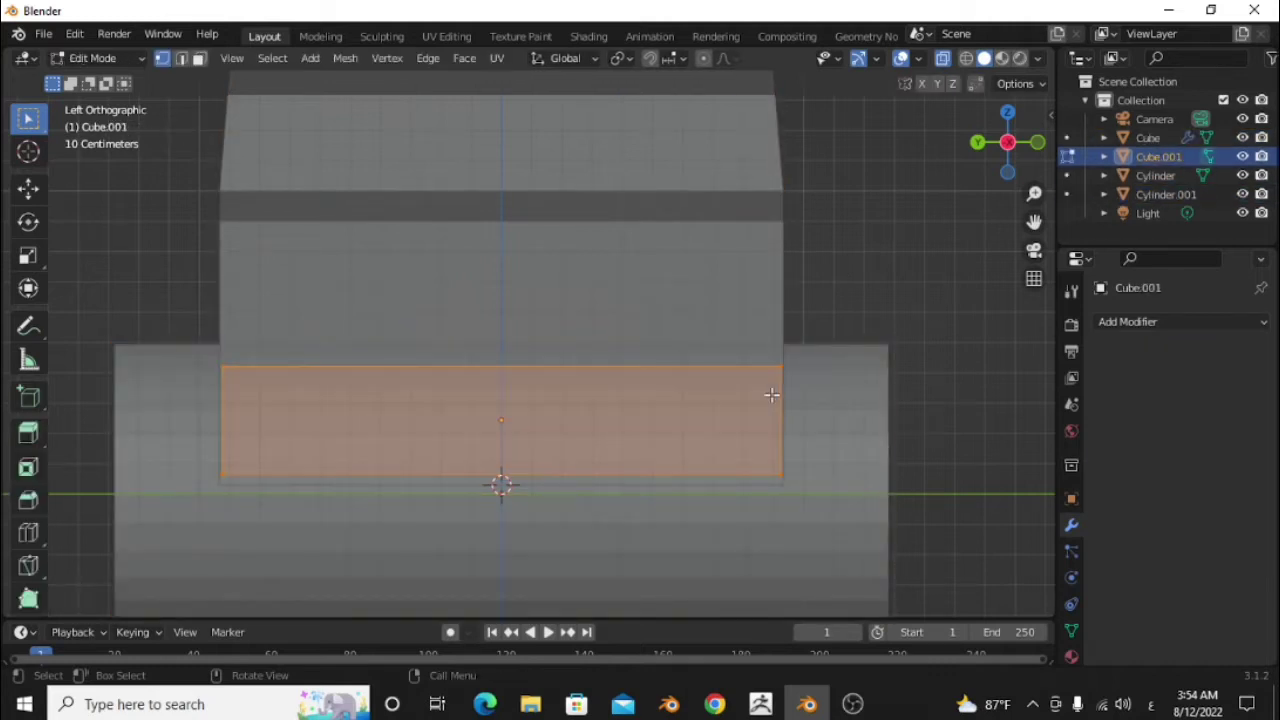
pyautogui.moveTo(785, 398); pyautogui.dragTo(171, 294)
pyautogui.press('g')
pyautogui.press('z')
pyautogui.click(386, 408)
pyautogui.press('Tab')
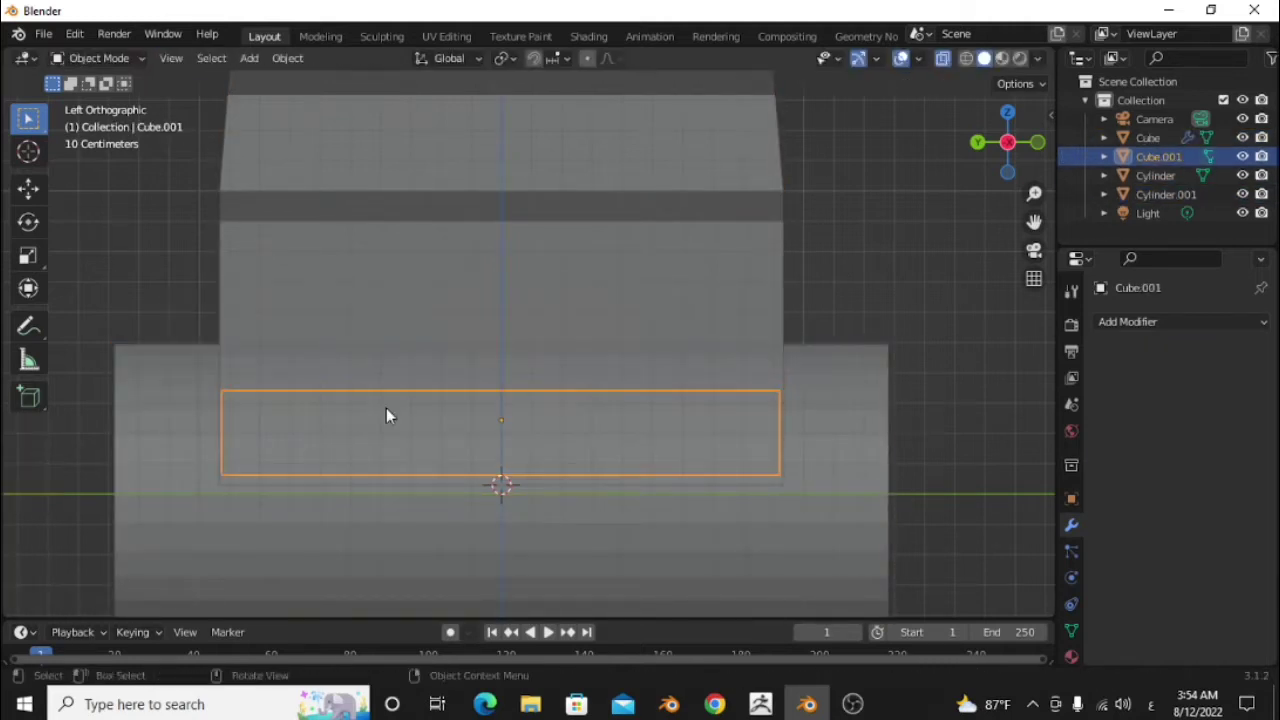
# Switch the model back to solid and orbit to view the bumper in perspective
pyautogui.moveTo(880, 250)
pyautogui.mouseDown(button='middle')
pyautogui.moveTo(731, 418)
pyautogui.moveTo(796, 268)
pyautogui.mouseUp(button='middle')
pyautogui.click(941, 62)
pyautogui.moveTo(941, 62)
pyautogui.mouseDown(button='middle')
pyautogui.moveTo(593, 365)
pyautogui.moveTo(696, 429)
pyautogui.moveTo(700, 456)
pyautogui.mouseUp(button='middle')
pyautogui.press('Tab')
pyautogui.press('Tab')
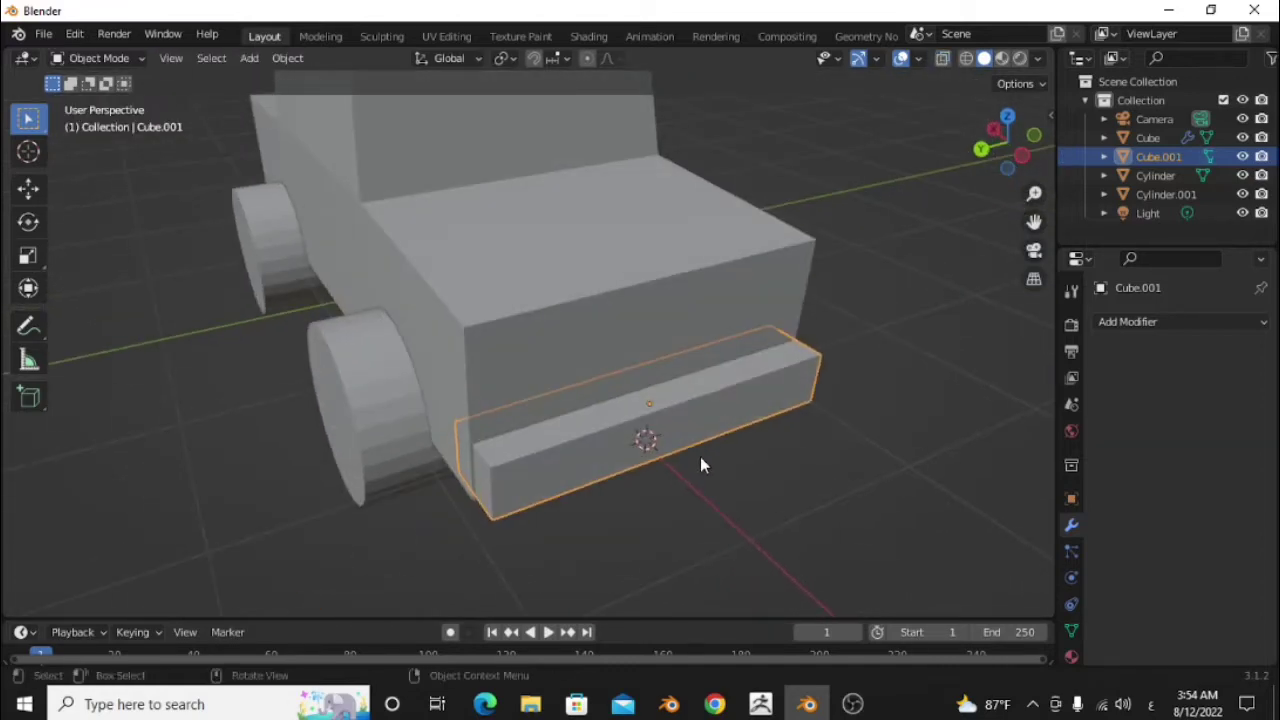
pyautogui.press('Tab')
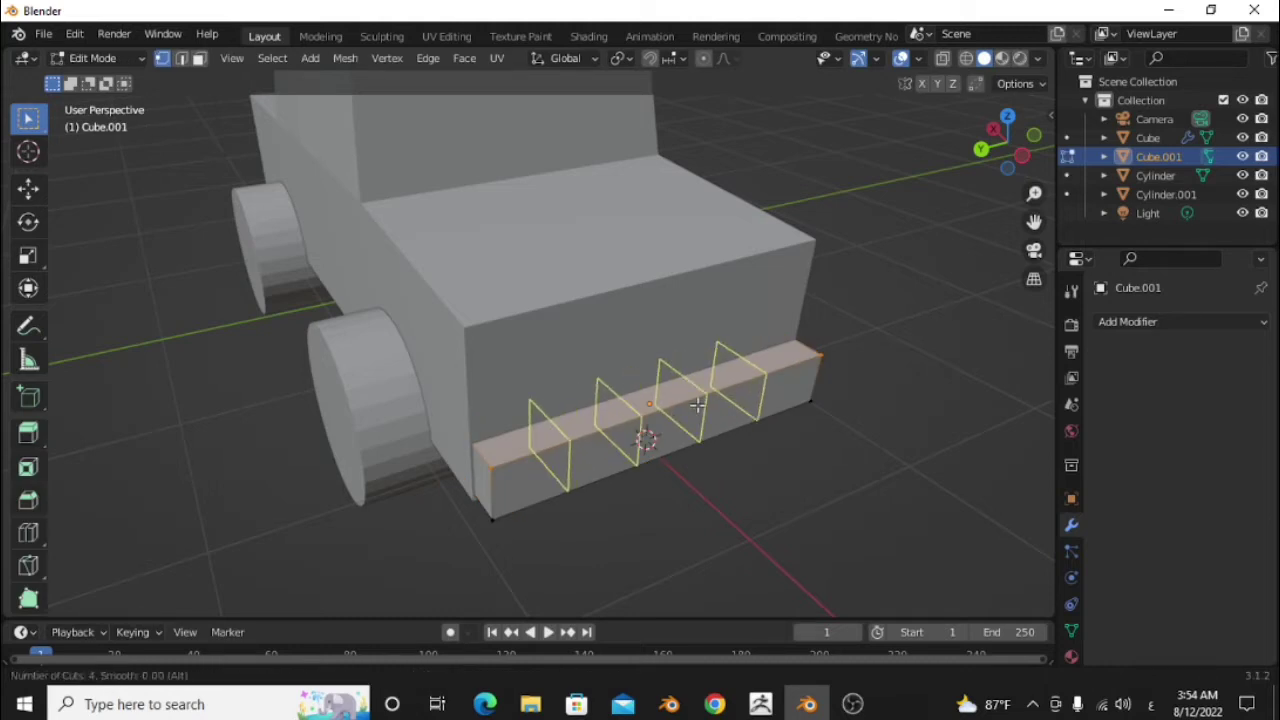
# Add two loop cuts across the bumper and select its middle face
pyautogui.click(697, 404)
pyautogui.click(714, 451)
pyautogui.hotkey('ctrl', 'z')
pyautogui.hotkey('ctrl', 'z')
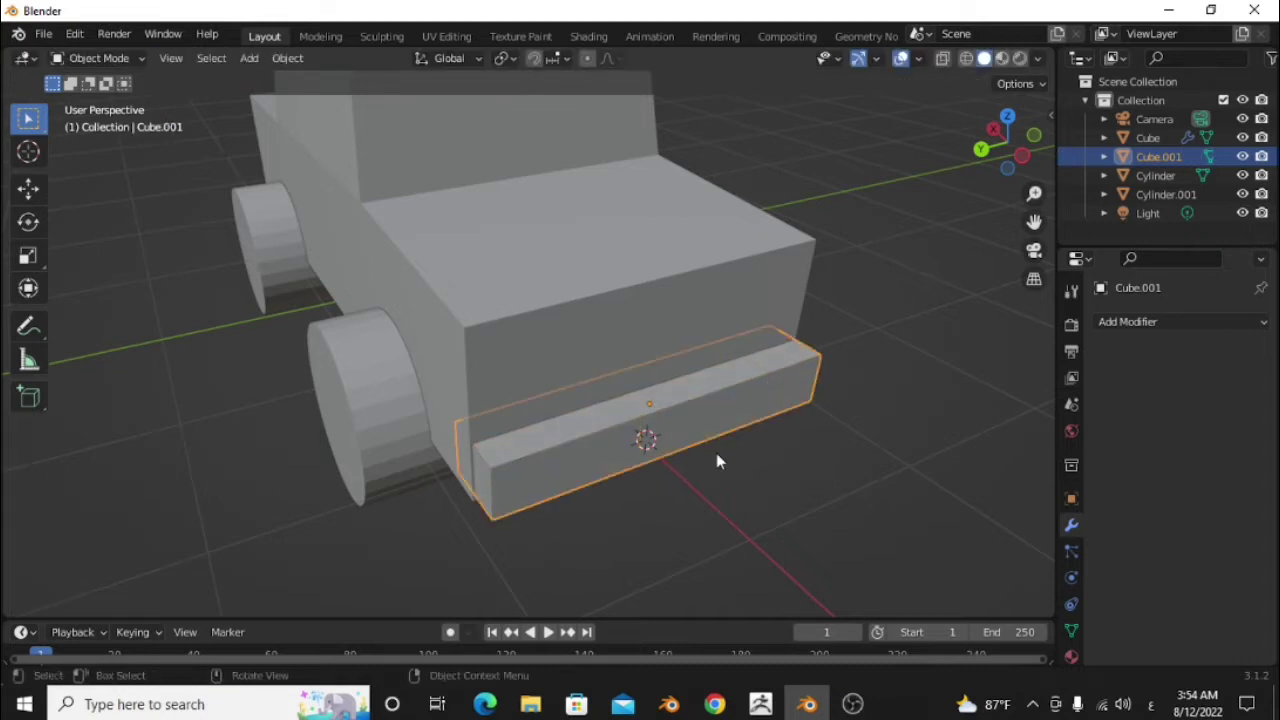
pyautogui.hotkey('ctrl', 'shift', 'z')
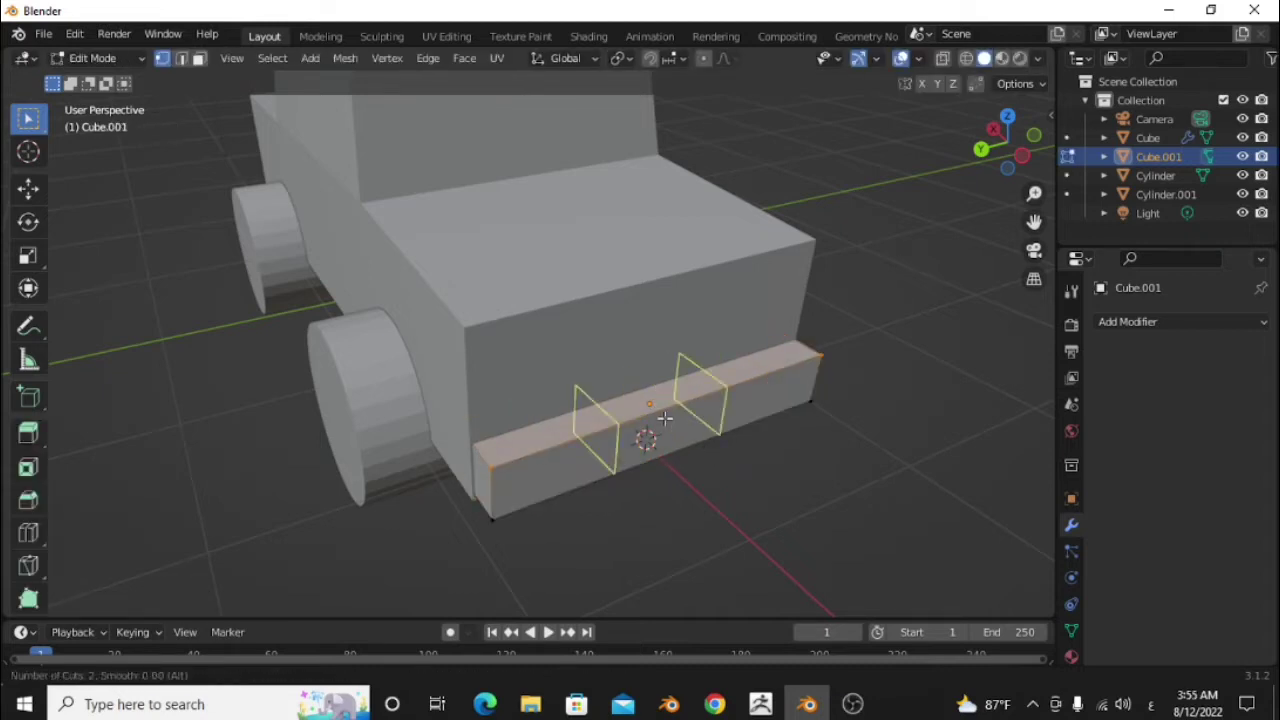
pyautogui.click(665, 418)
pyautogui.scroll(2, 651, 434)
pyautogui.scroll(1, 598, 488)
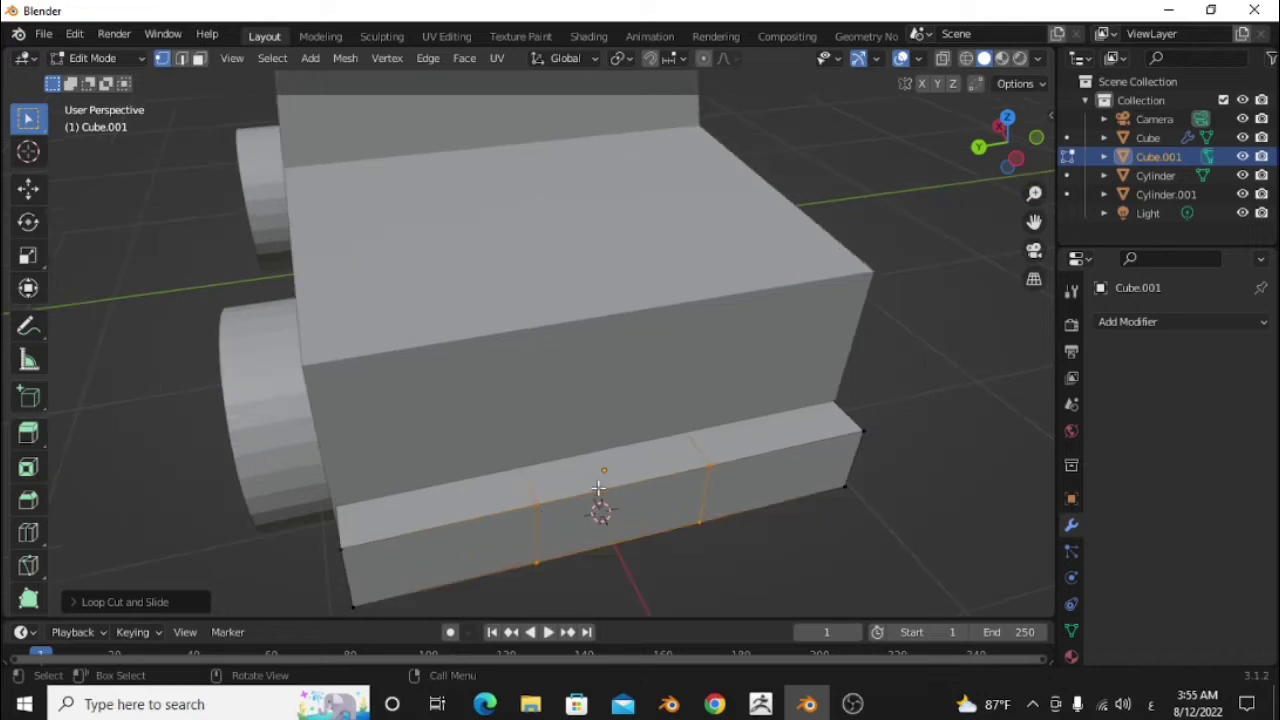
pyautogui.click(600, 510)
# Push the bumper's middle face back along the Y axis
pyautogui.moveTo(600, 508); pyautogui.dragTo(623, 508, button='middle')
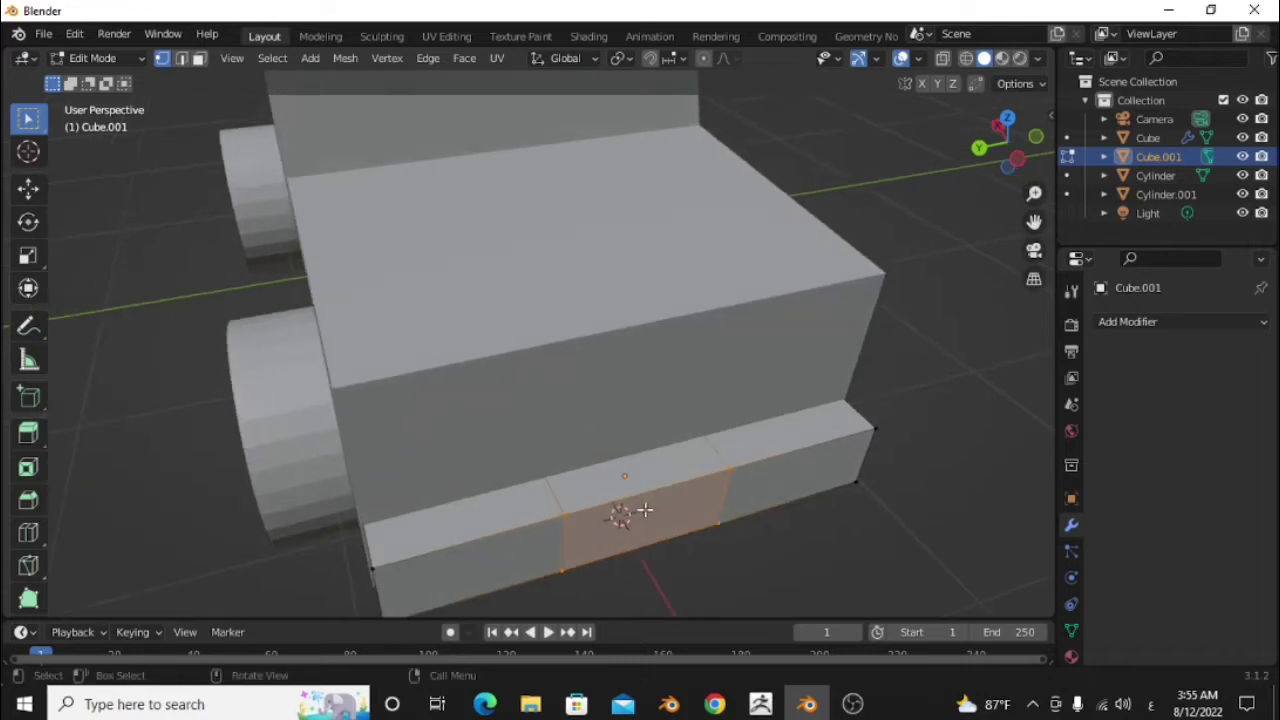
pyautogui.press('g')
pyautogui.press('y')
pyautogui.click(637, 495)
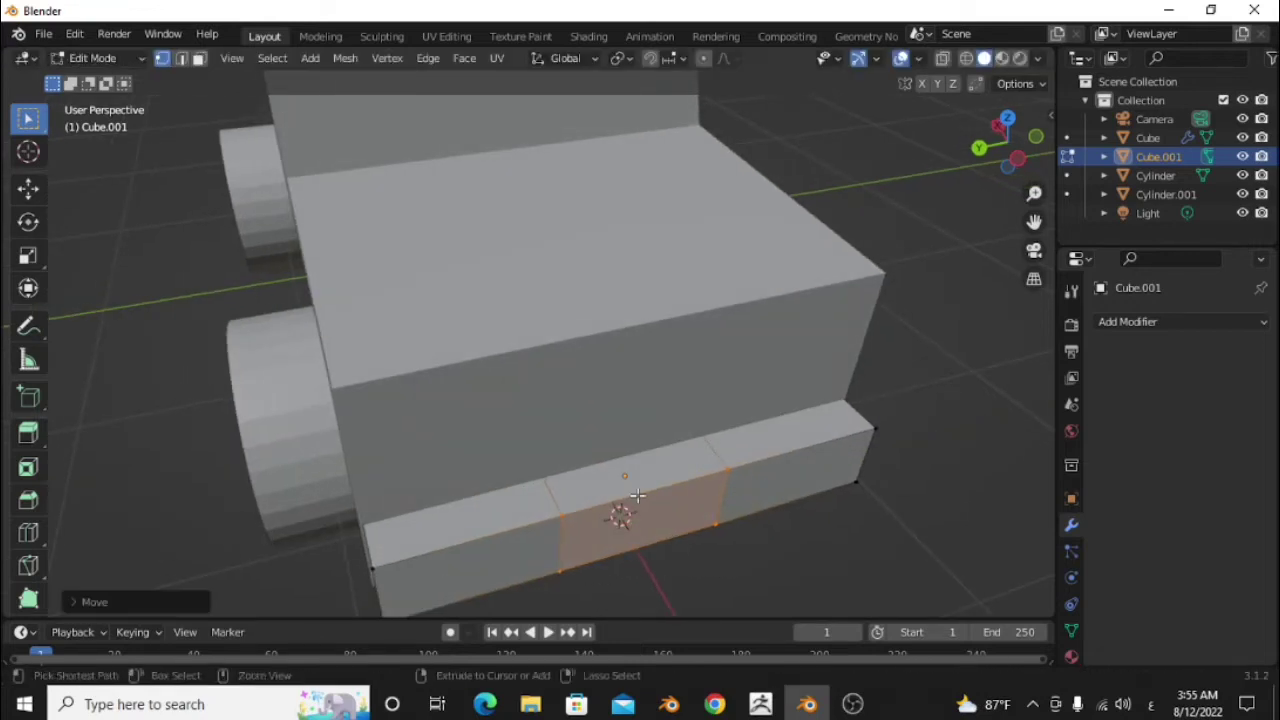
pyautogui.scroll(-4, 637, 493)
pyautogui.scroll(4, 600, 523)
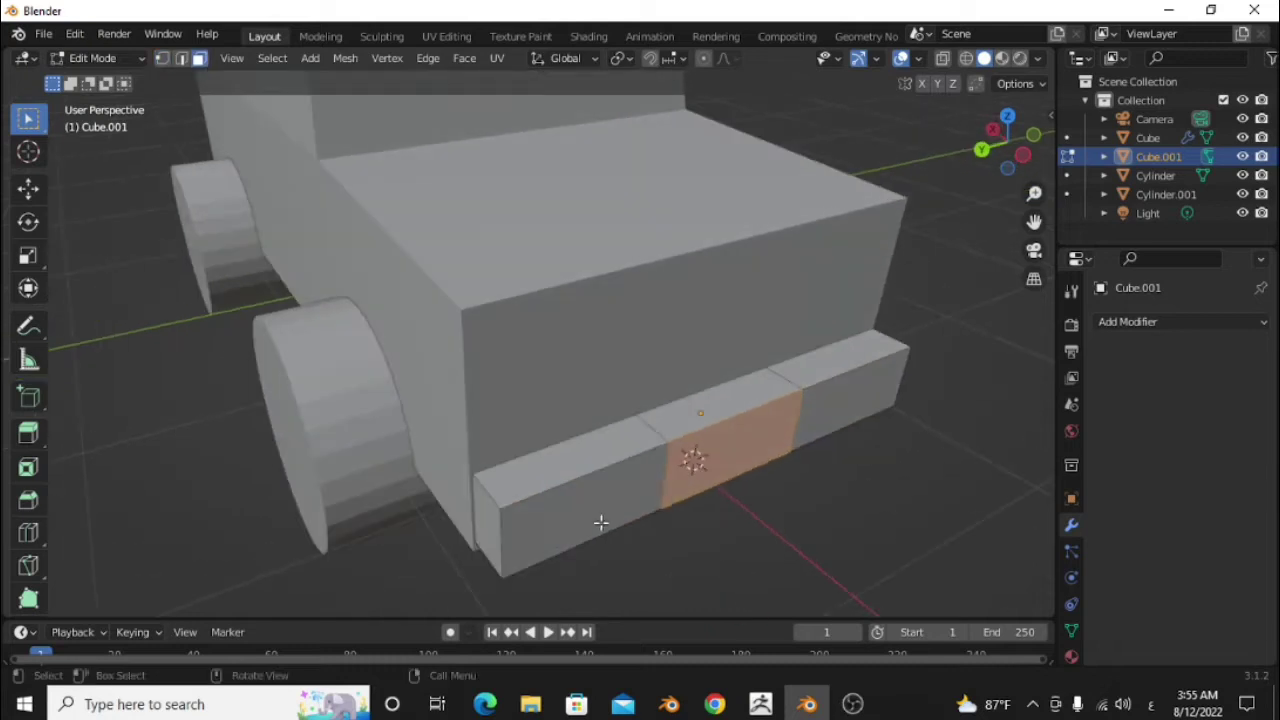
# Extend the bumper's left and right end faces forward along the X axis
pyautogui.click(590, 520)
pyautogui.keyDown('shift'); pyautogui.click(845, 405); pyautogui.keyUp('shift')
pyautogui.press('g')
pyautogui.press('y')
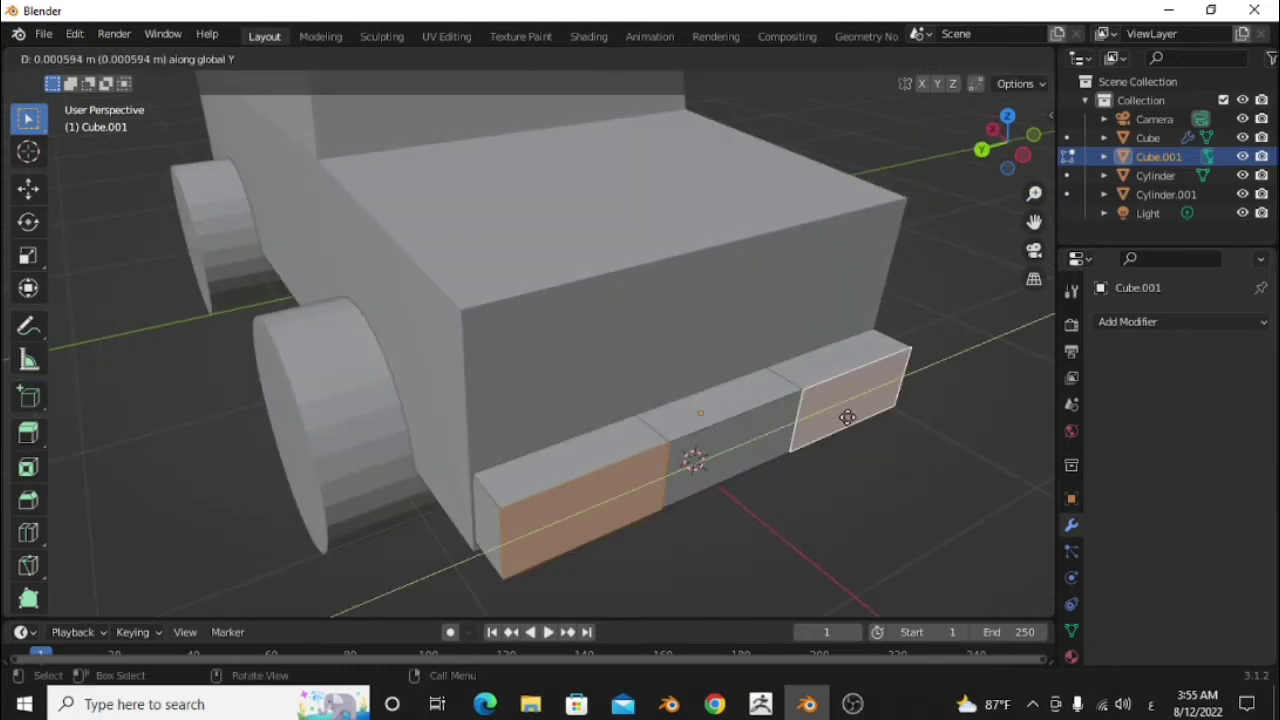
pyautogui.press('x')
pyautogui.click(851, 425)
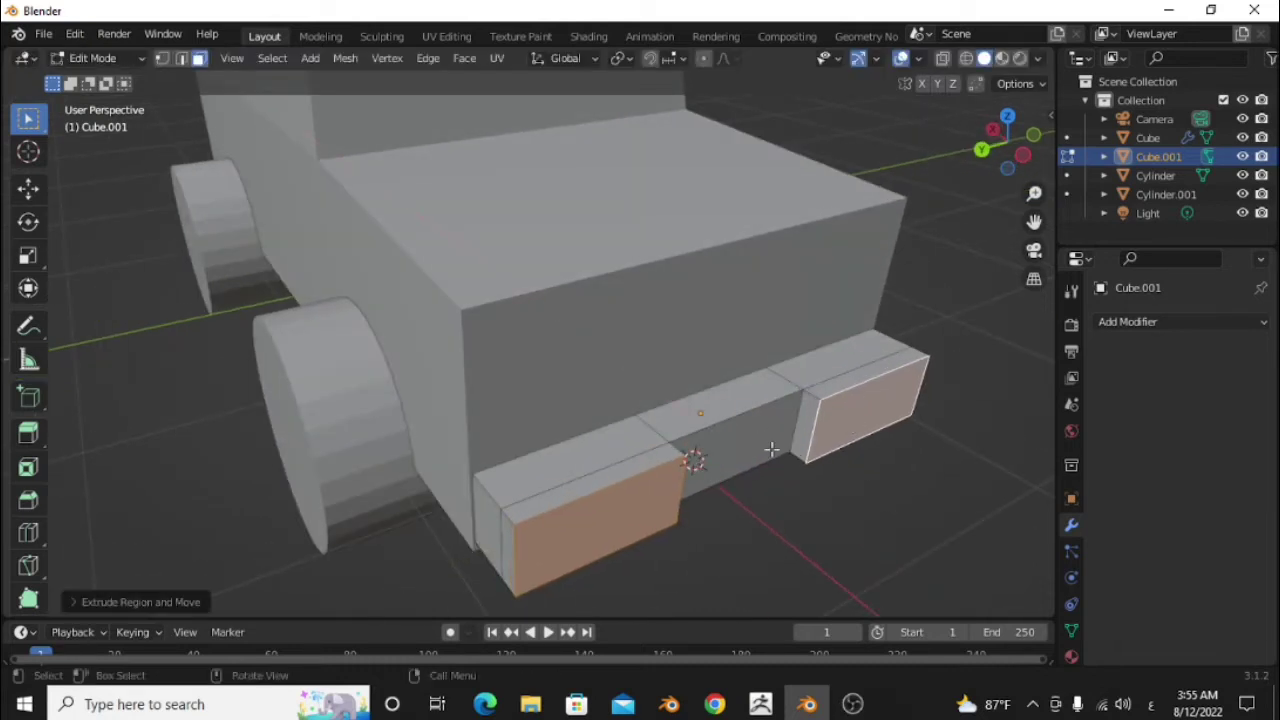
# Try a bevel on the notch edges in edge mode, then abandon it
pyautogui.moveTo(771, 449); pyautogui.dragTo(139, 155, button='middle')
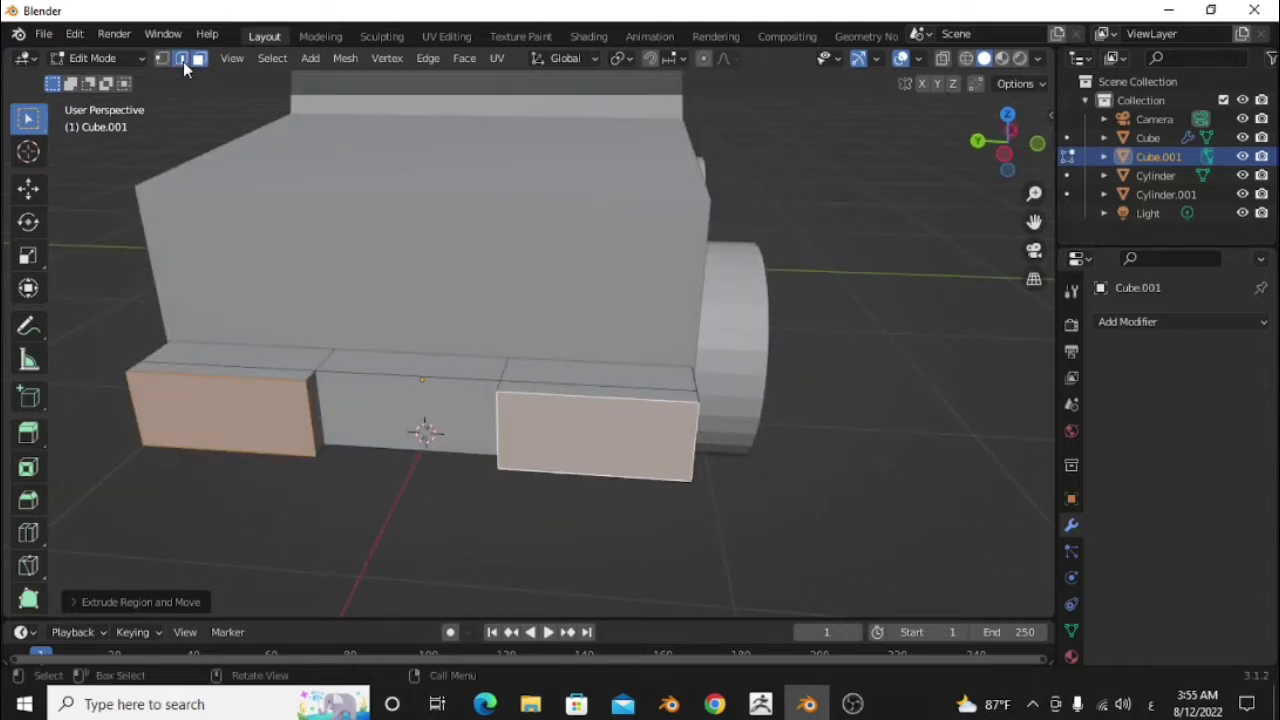
pyautogui.click(183, 61)
pyautogui.moveTo(348, 422); pyautogui.dragTo(676, 452, button='middle')
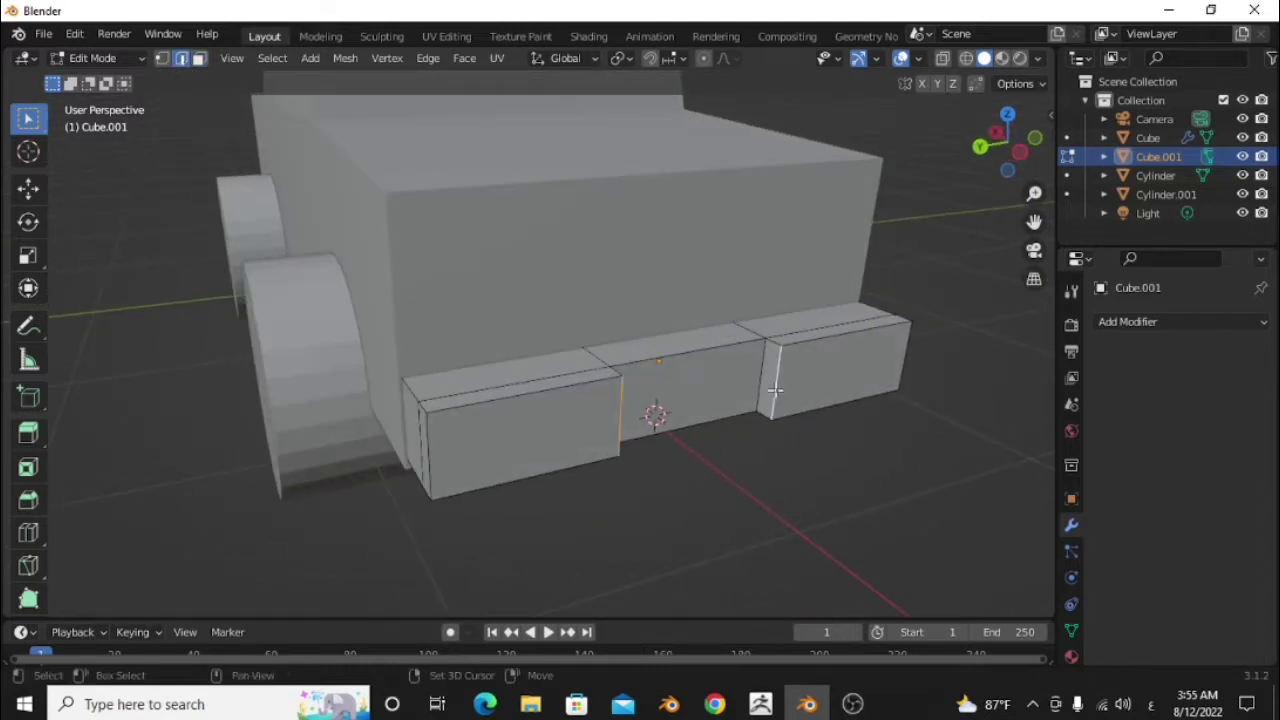
pyautogui.moveTo(775, 390)
pyautogui.mouseDown(button='middle')
pyautogui.moveTo(357, 514)
pyautogui.moveTo(343, 397)
pyautogui.mouseUp(button='middle')
pyautogui.hotkey('ctrl', 'b')
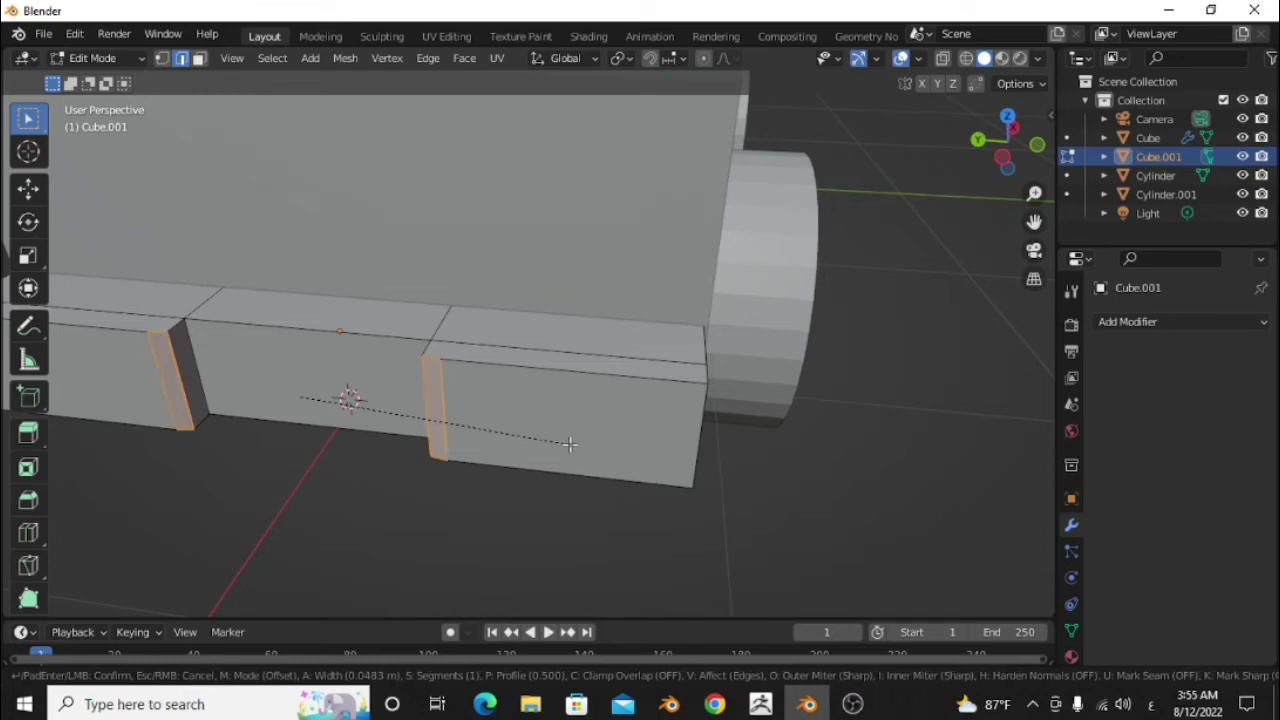
pyautogui.click(570, 444)
pyautogui.press('Tab')
pyautogui.hotkey('ctrl', 's')
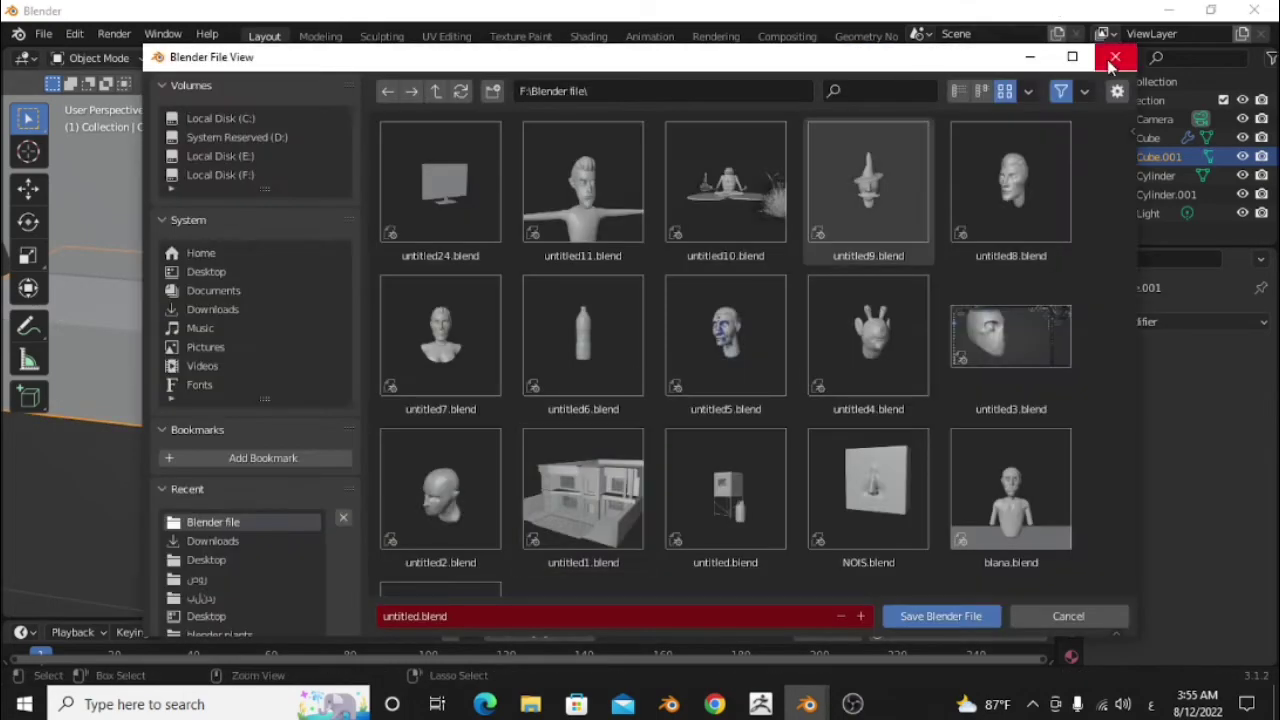
pyautogui.click(1112, 62)
# Apply rotation and scale to the bumper
pyautogui.hotkey('ctrl', 'a')
pyautogui.click(471, 446)
pyautogui.press('Tab')
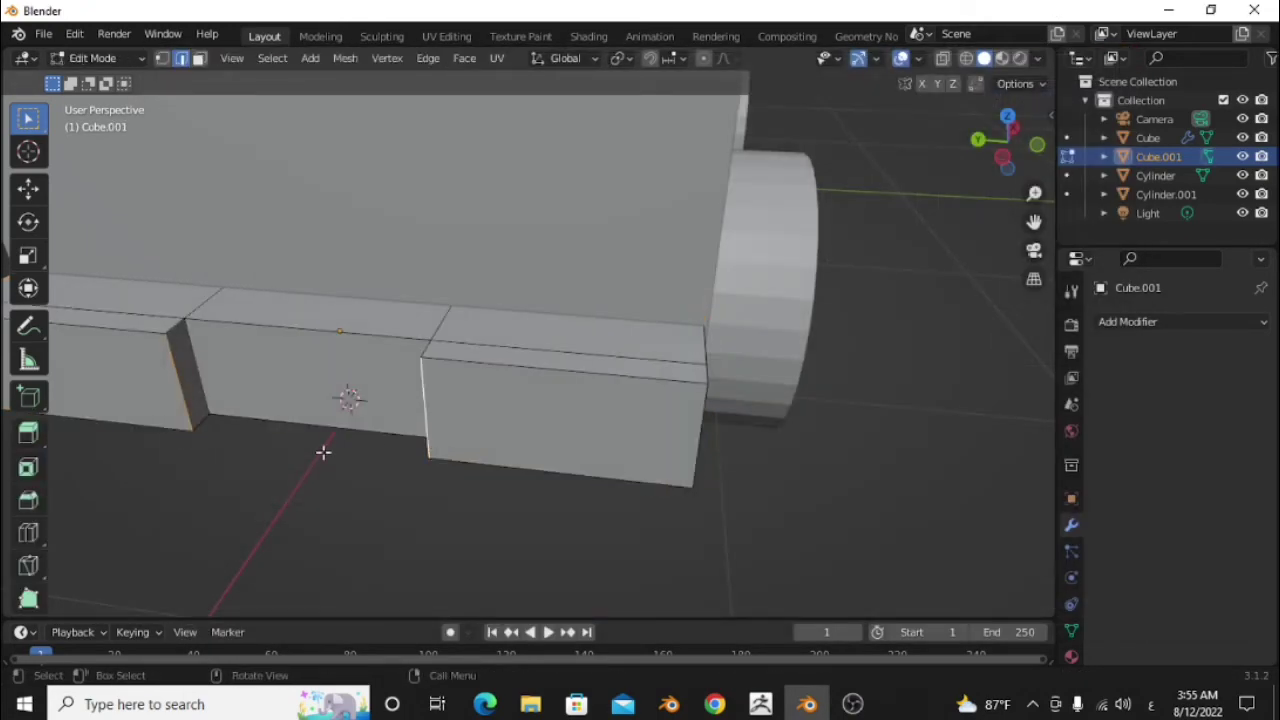
# Bevel the centre notch edges into rounded corners
pyautogui.hotkey('ctrl', 'b')
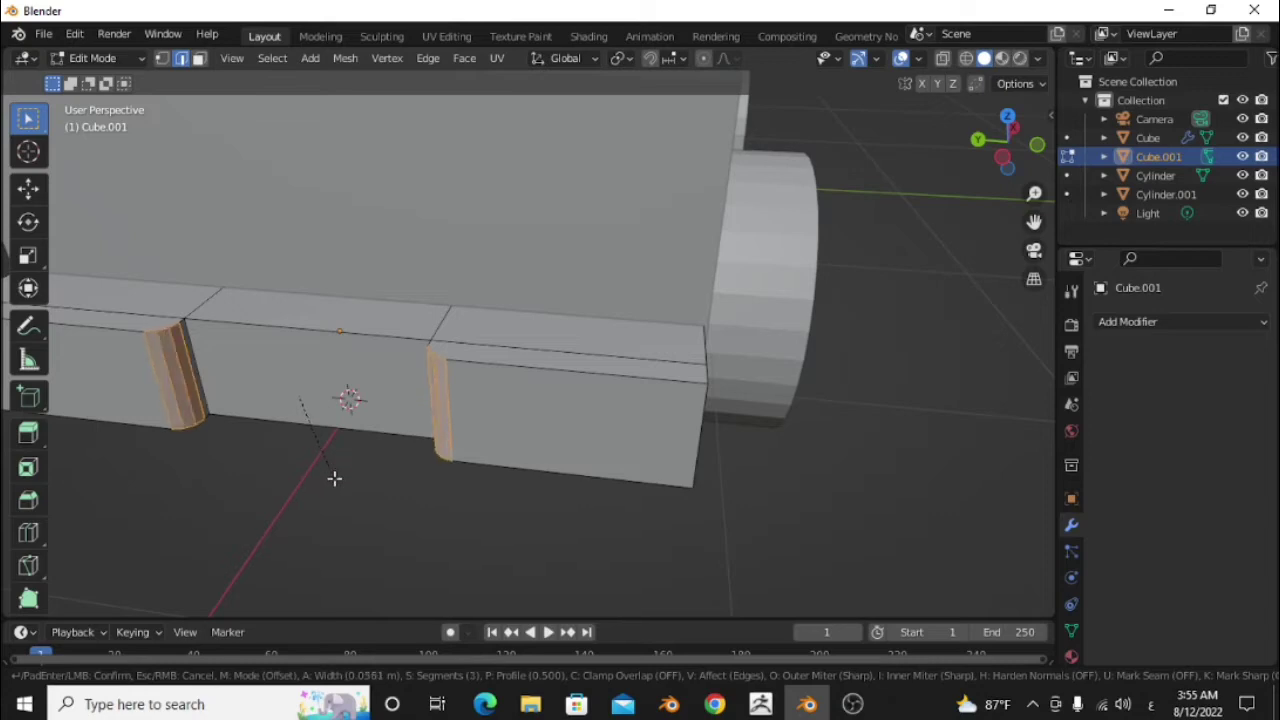
pyautogui.click(341, 482)
pyautogui.press('Tab')
pyautogui.scroll(-3, 322, 460)
pyautogui.scroll(4, 470, 457)
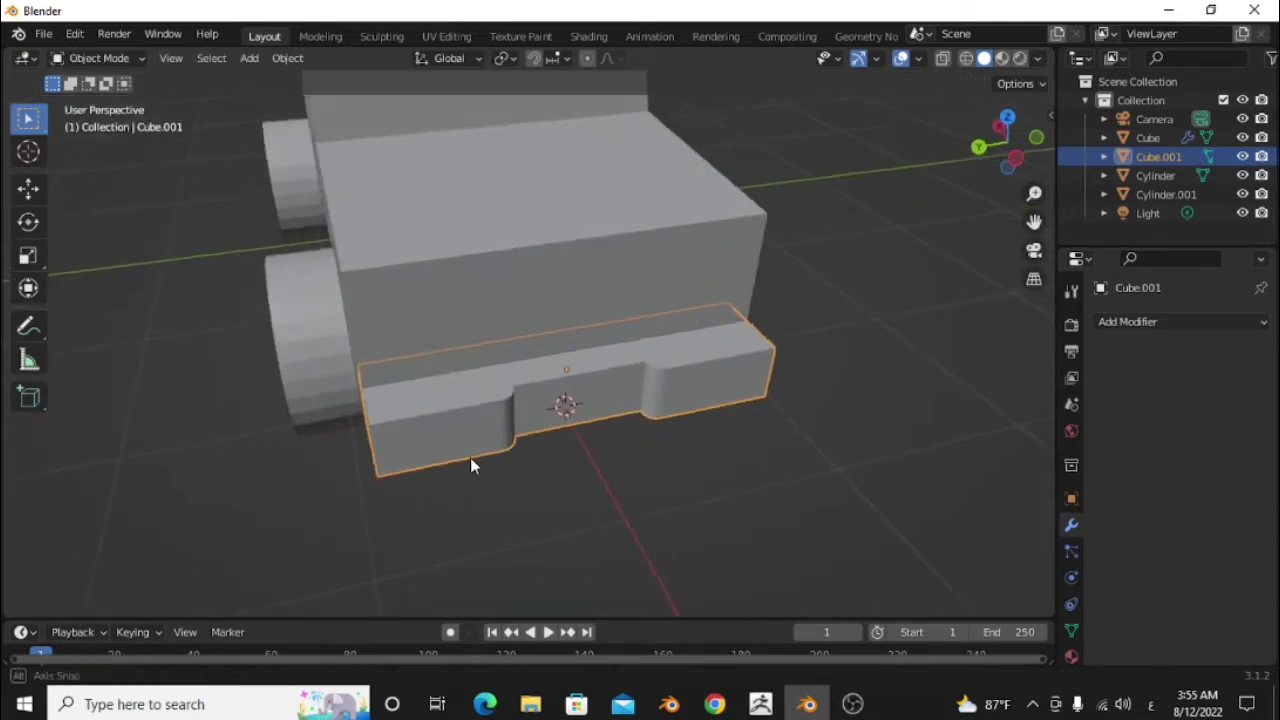
pyautogui.moveTo(470, 457)
pyautogui.mouseDown(button='middle')
pyautogui.moveTo(520, 451)
pyautogui.moveTo(512, 459)
pyautogui.mouseUp(button='middle')
# In top view with X-ray, pull the bumper's back edge in 0.1287 m to slim it
pyautogui.press('KP_7')
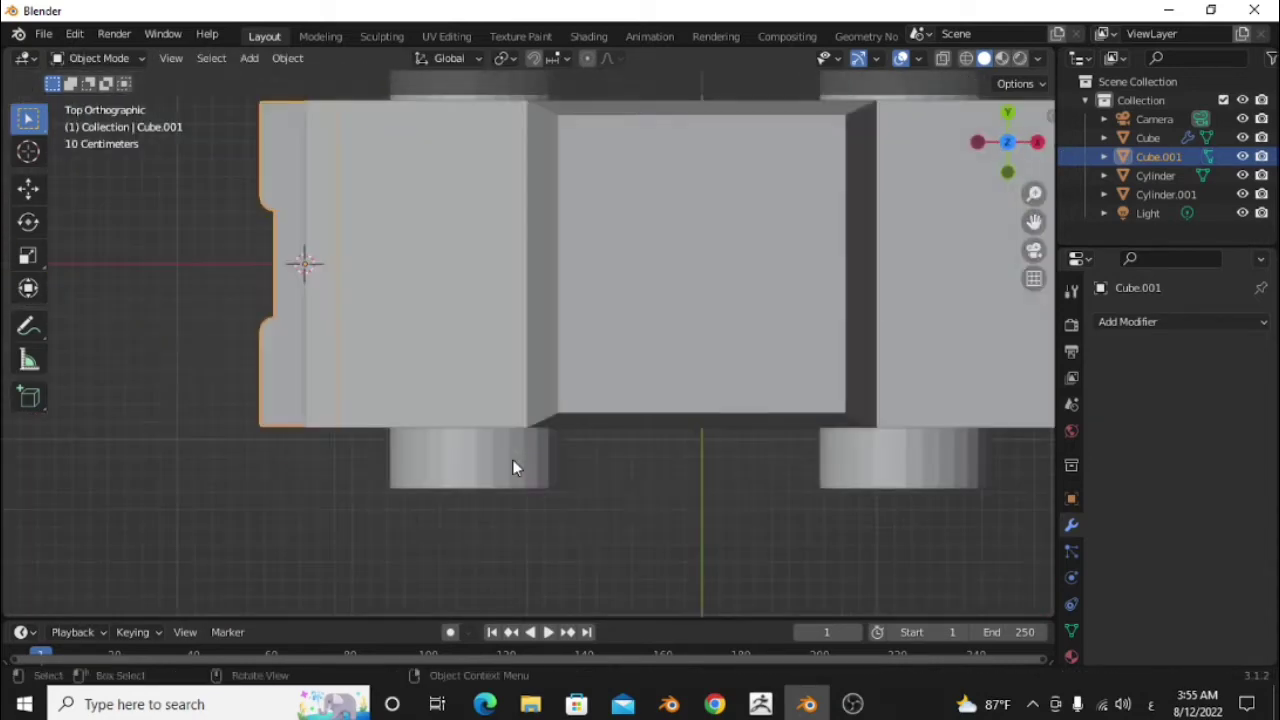
pyautogui.press('Tab')
pyautogui.click(943, 60)
pyautogui.keyDown('shift'); pyautogui.moveTo(397, 458); pyautogui.dragTo(472, 489, button='middle'); pyautogui.keyUp('shift')
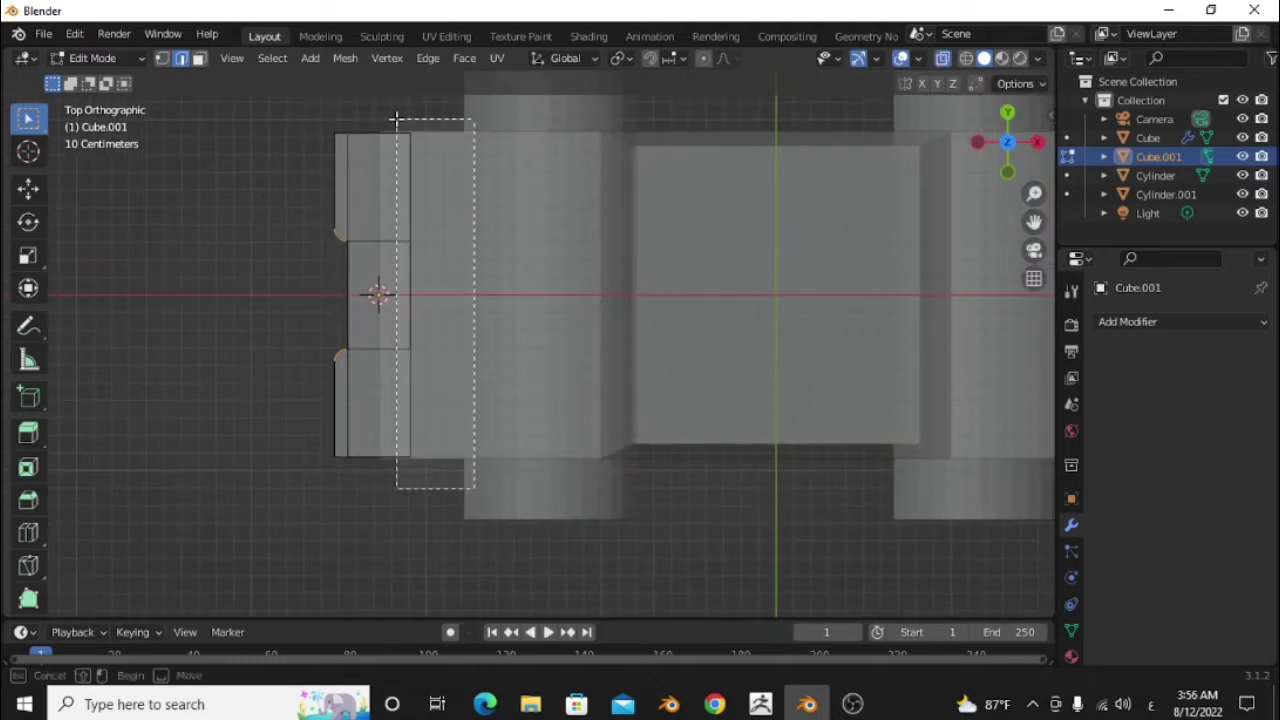
pyautogui.moveTo(397, 119); pyautogui.dragTo(398, 120)
pyautogui.press('g')
pyautogui.press('y')
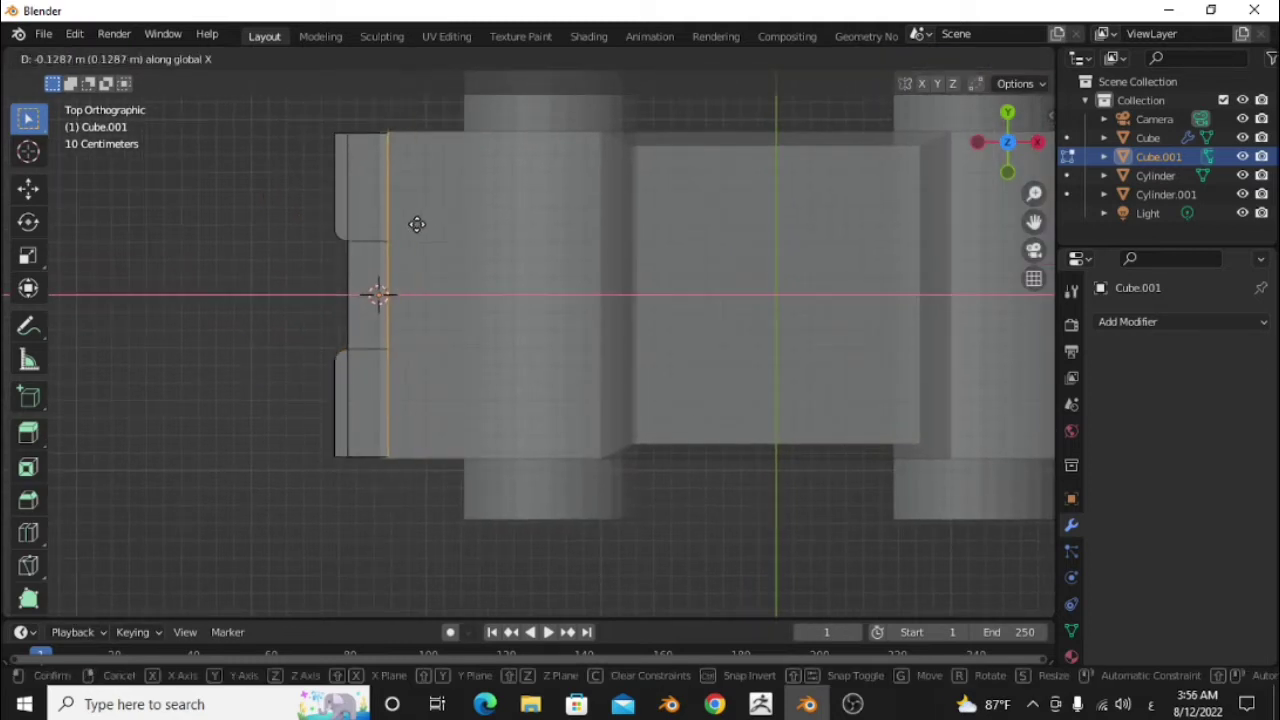
pyautogui.click(415, 225)
pyautogui.press('Tab')
# Turn X-ray off and rescale the whole bumper
pyautogui.moveTo(408, 234); pyautogui.dragTo(721, 463, button='middle')
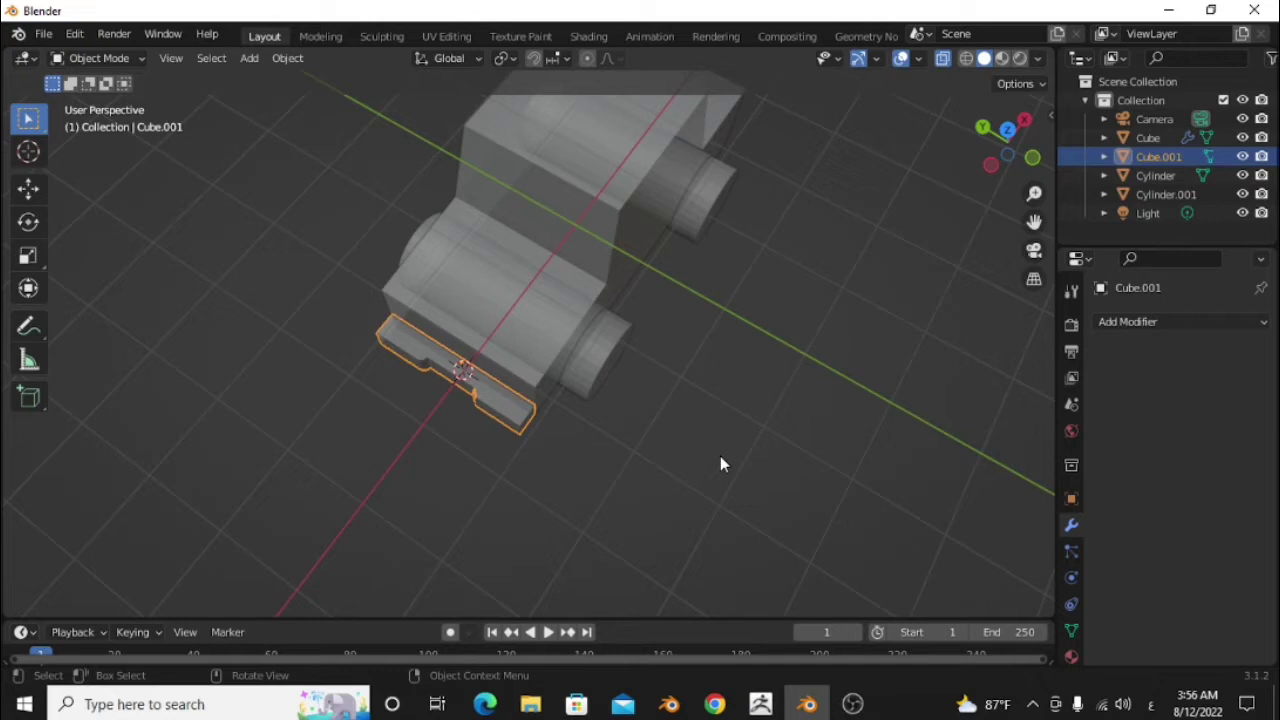
pyautogui.click(945, 59)
pyautogui.moveTo(760, 250); pyautogui.dragTo(497, 367, button='middle')
pyautogui.scroll(3, 520, 420)
pyautogui.click(532, 462)
pyautogui.press('s')
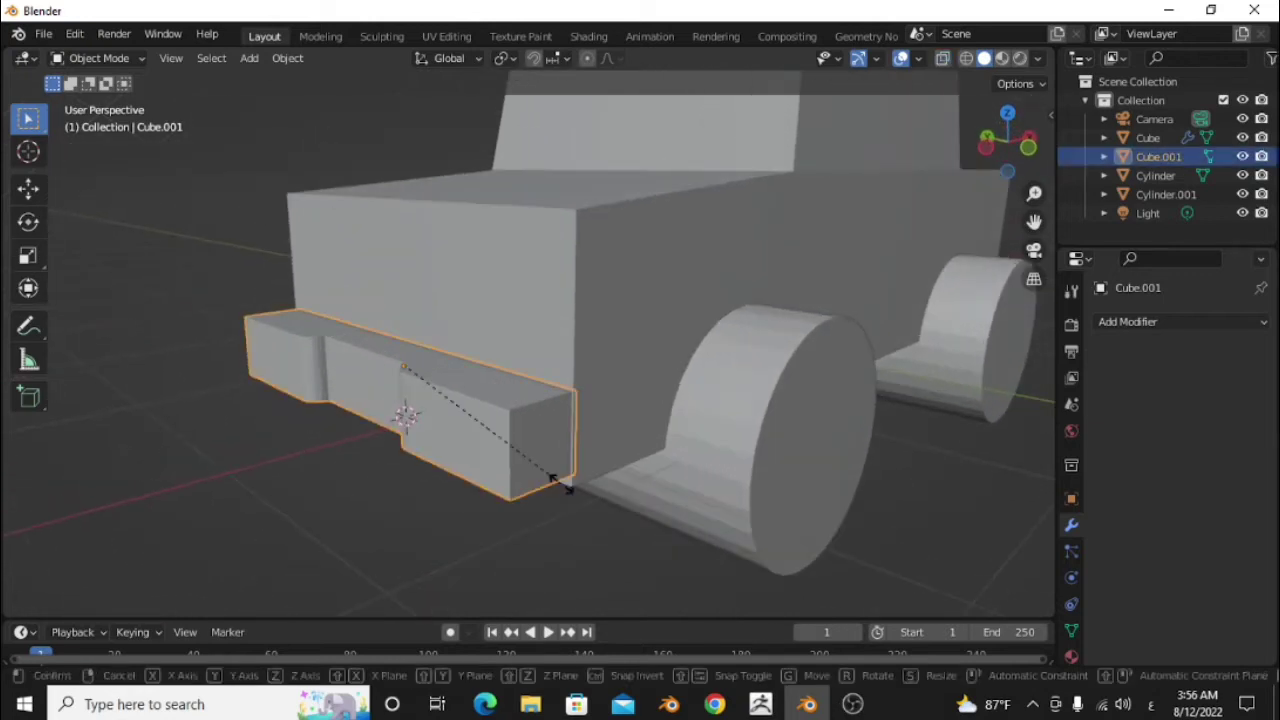
pyautogui.click(500, 455)
pyautogui.moveTo(500, 455); pyautogui.dragTo(471, 462, button='middle')
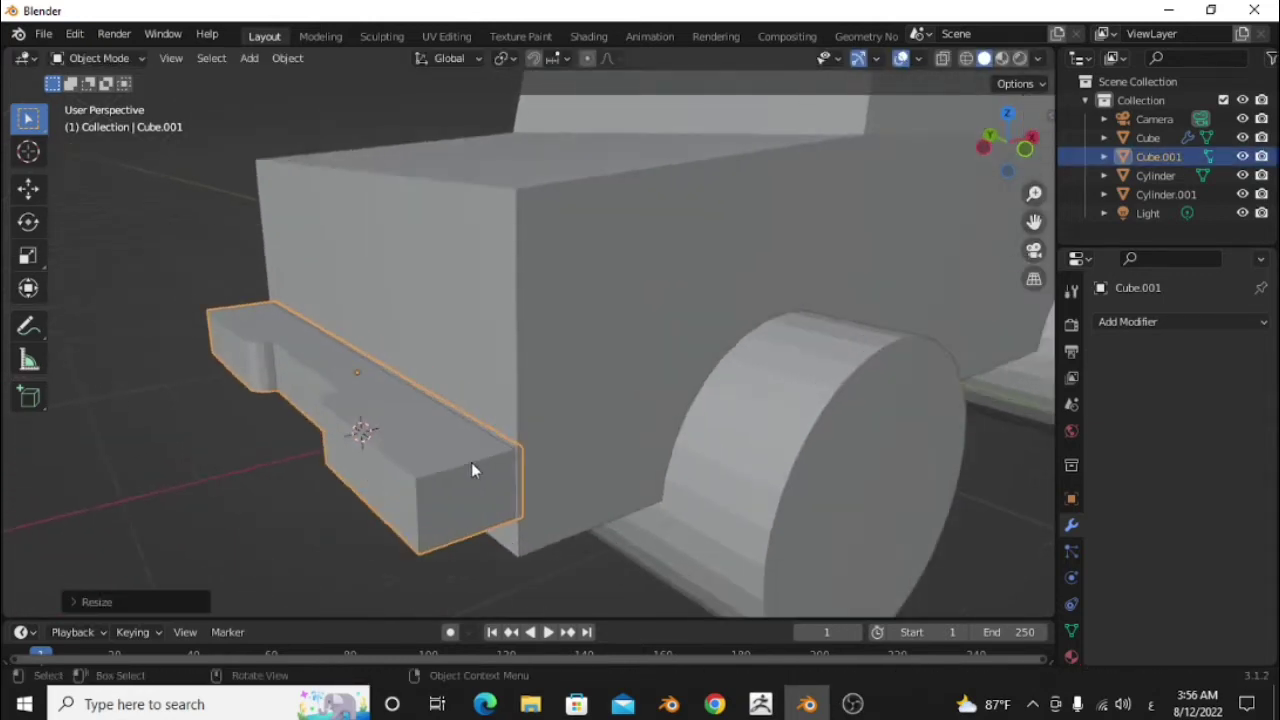
# Move the bumper along X so it sits against the car's front
pyautogui.press('g')
pyautogui.press('x')
pyautogui.press('Escape')
pyautogui.click(268, 517)
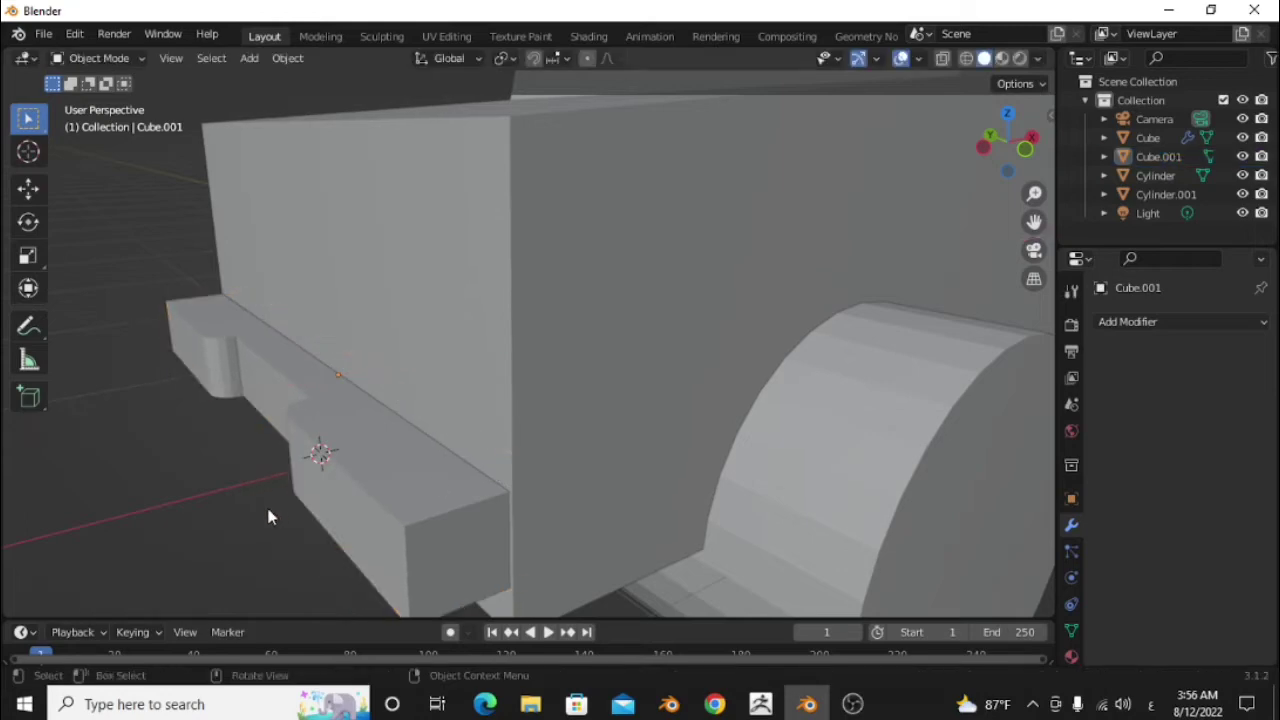
pyautogui.scroll(-3, 290, 505)
pyautogui.moveTo(316, 492)
pyautogui.mouseDown(button='middle')
pyautogui.moveTo(253, 513)
pyautogui.moveTo(278, 502)
pyautogui.mouseUp(button='middle')
pyautogui.scroll(3, 278, 505)
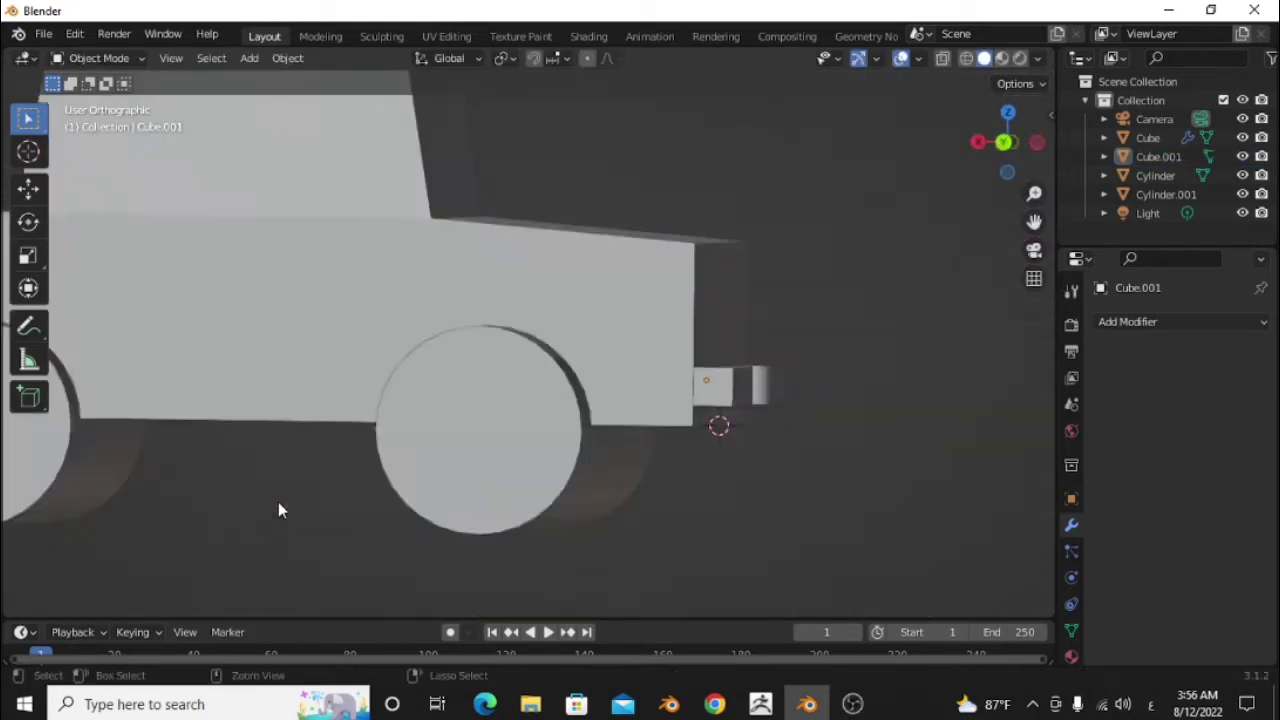
pyautogui.press('KP_3')
pyautogui.press('ctrl+KP_3')
# Add a new cube, shrink it, and place it on the car's front
pyautogui.hotkey('shift', 'a')
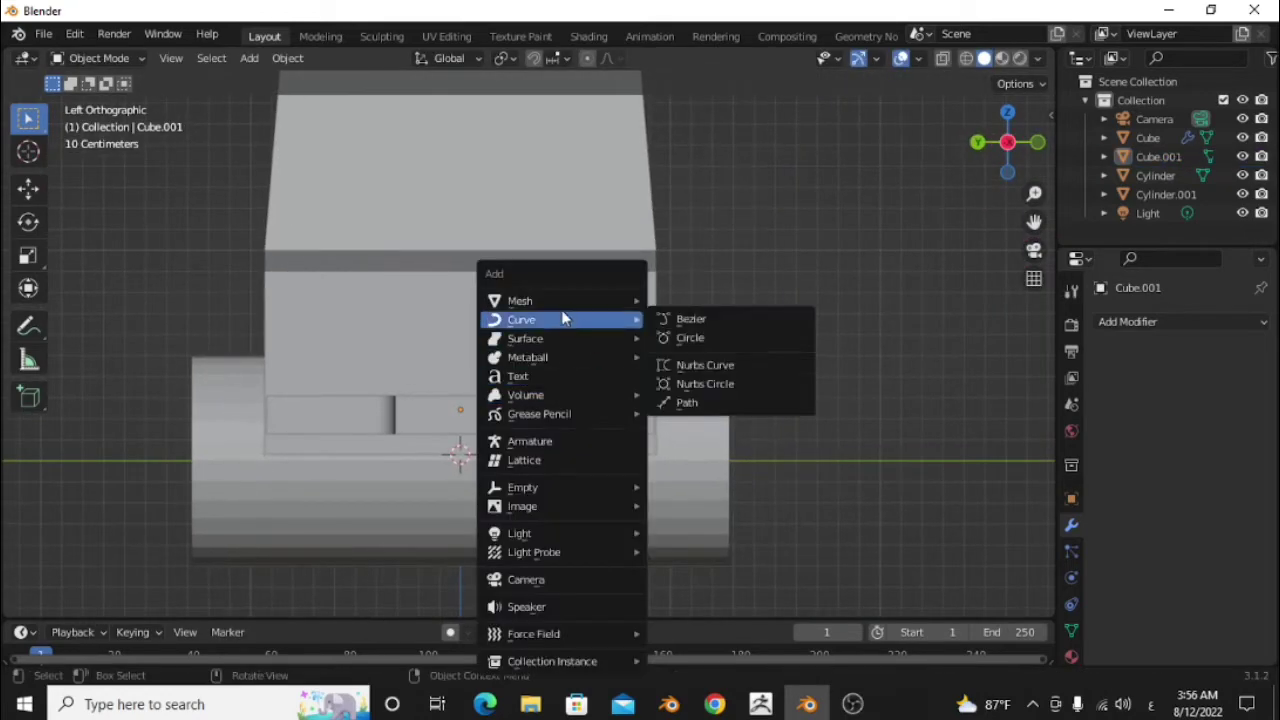
pyautogui.hotkey('shift', 'a')
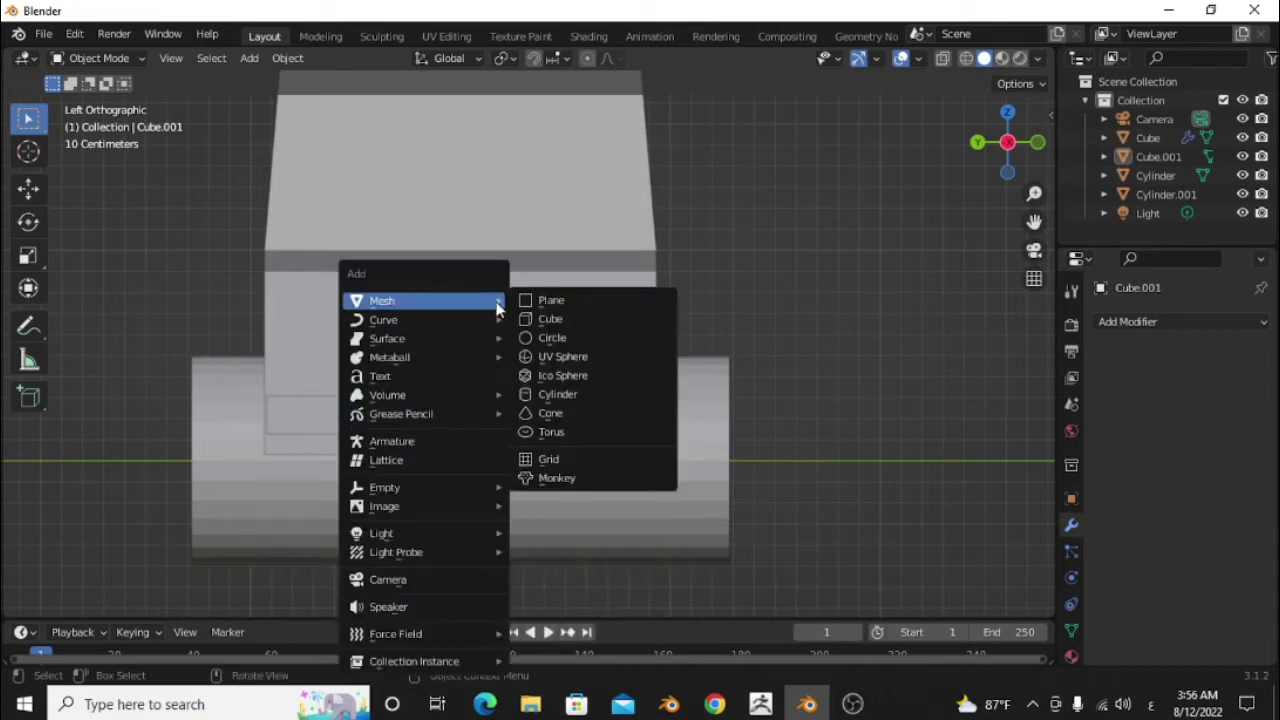
pyautogui.click(560, 319)
pyautogui.press('s')
pyautogui.click(503, 448)
pyautogui.press('g')
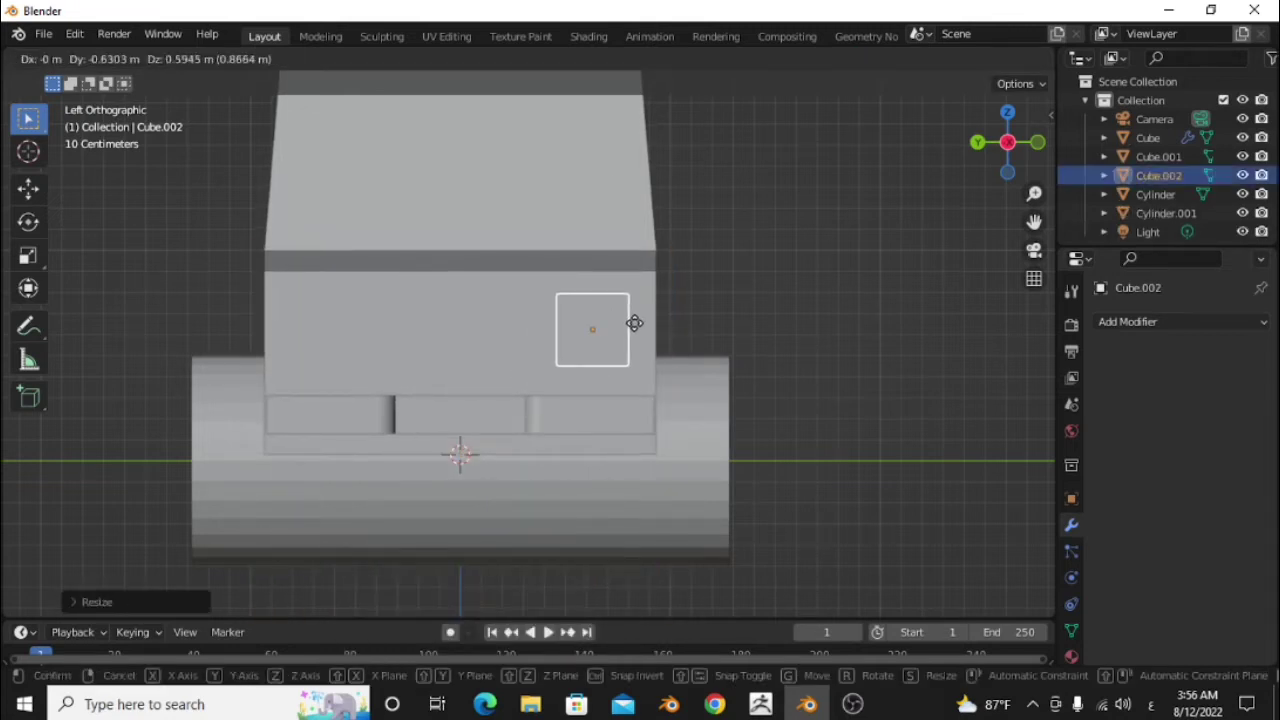
pyautogui.click(641, 314)
# Shape the cube into a wide, flat box by scaling along X and Z
pyautogui.press('s')
pyautogui.press('x')
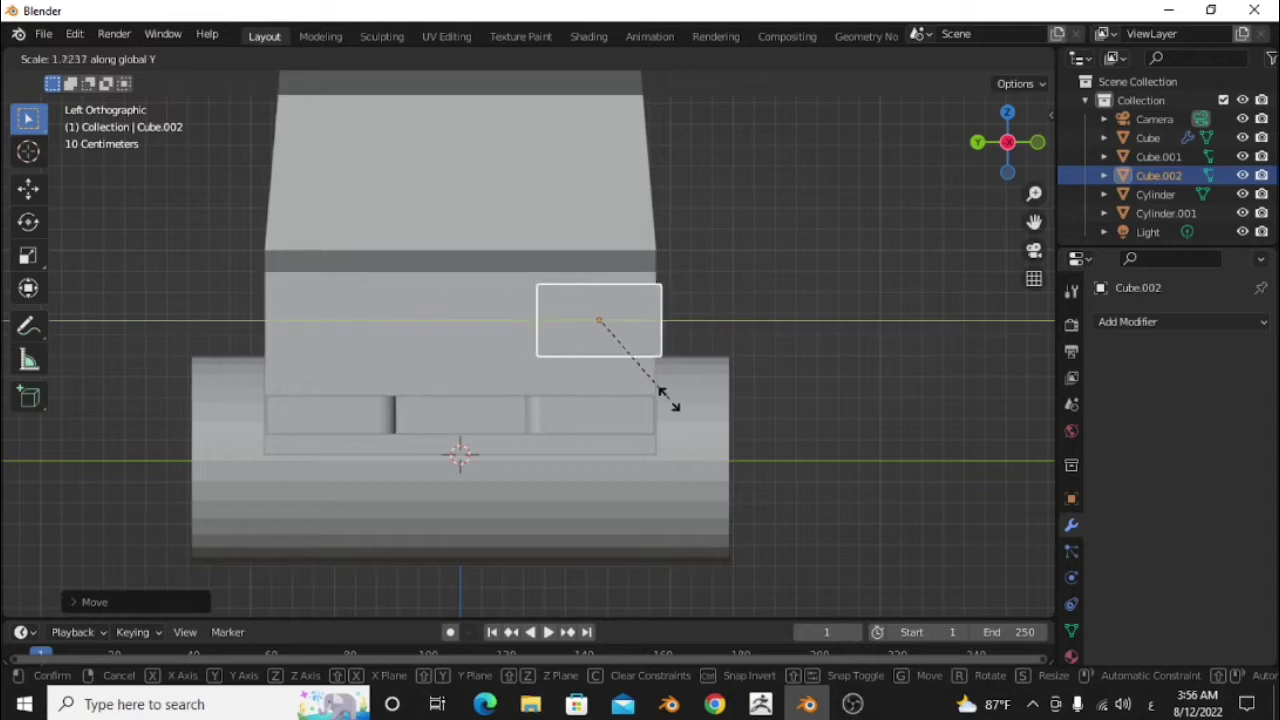
pyautogui.click(660, 395)
pyautogui.scroll(3, 654, 390)
pyautogui.press('s')
pyautogui.press('z')
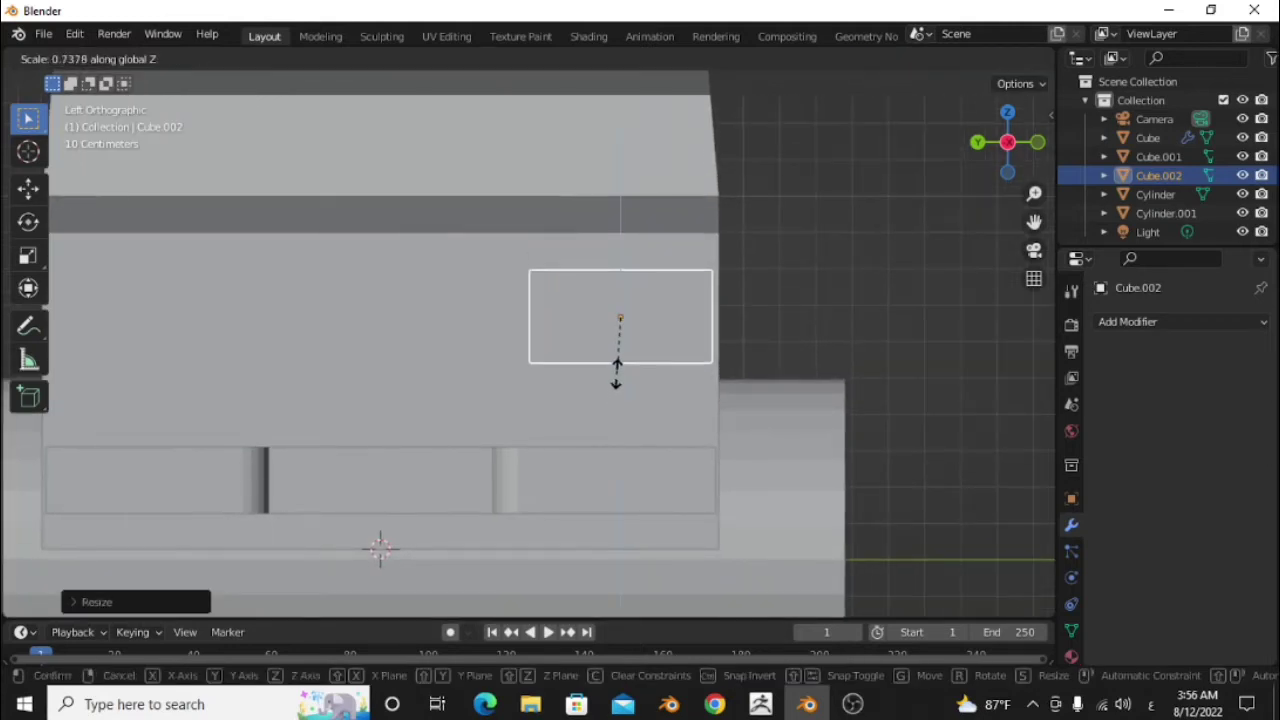
pyautogui.click(616, 370)
pyautogui.press('g')
pyautogui.press('x')
pyautogui.click(606, 377)
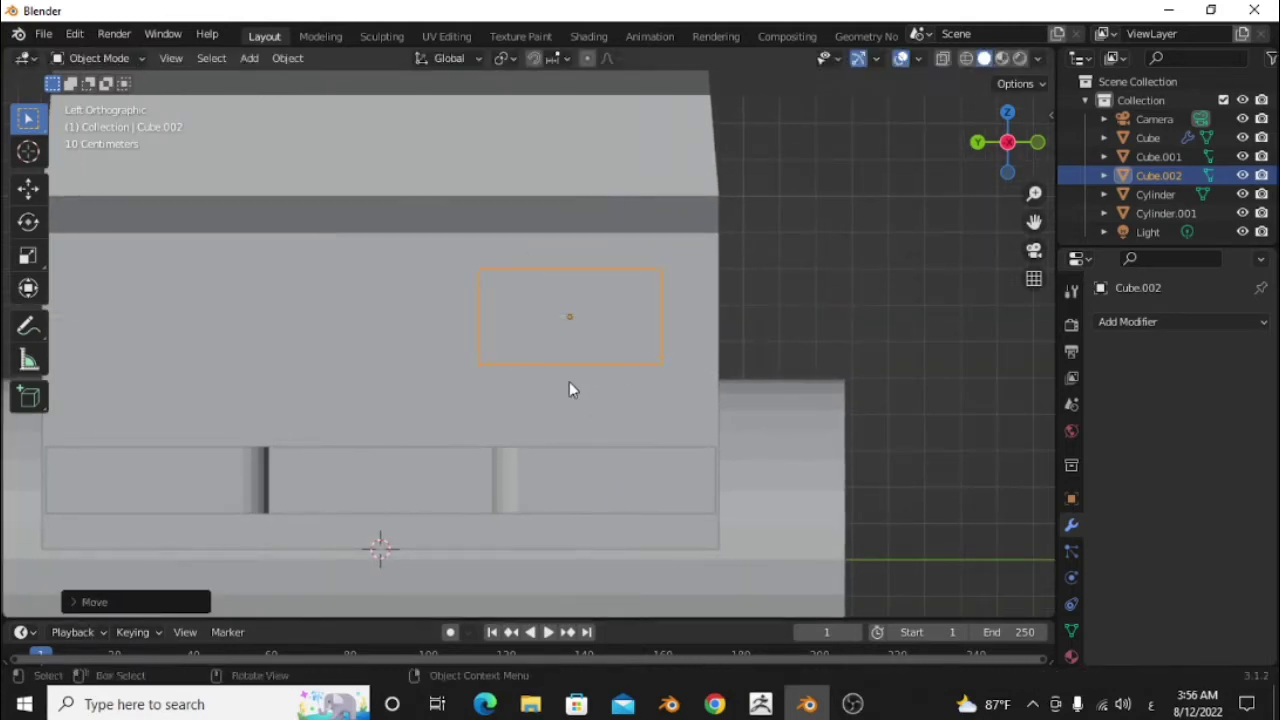
pyautogui.press('s')
pyautogui.click(600, 415)
# In front view with X-ray, select only the small headlight box
pyautogui.scroll(-2, 585, 393)
pyautogui.scroll(-4, 604, 405)
pyautogui.moveTo(604, 405)
pyautogui.mouseDown(button='middle')
pyautogui.moveTo(458, 446)
pyautogui.moveTo(497, 454)
pyautogui.mouseUp(button='middle')
pyautogui.press('KP_1')
pyautogui.click(942, 60)
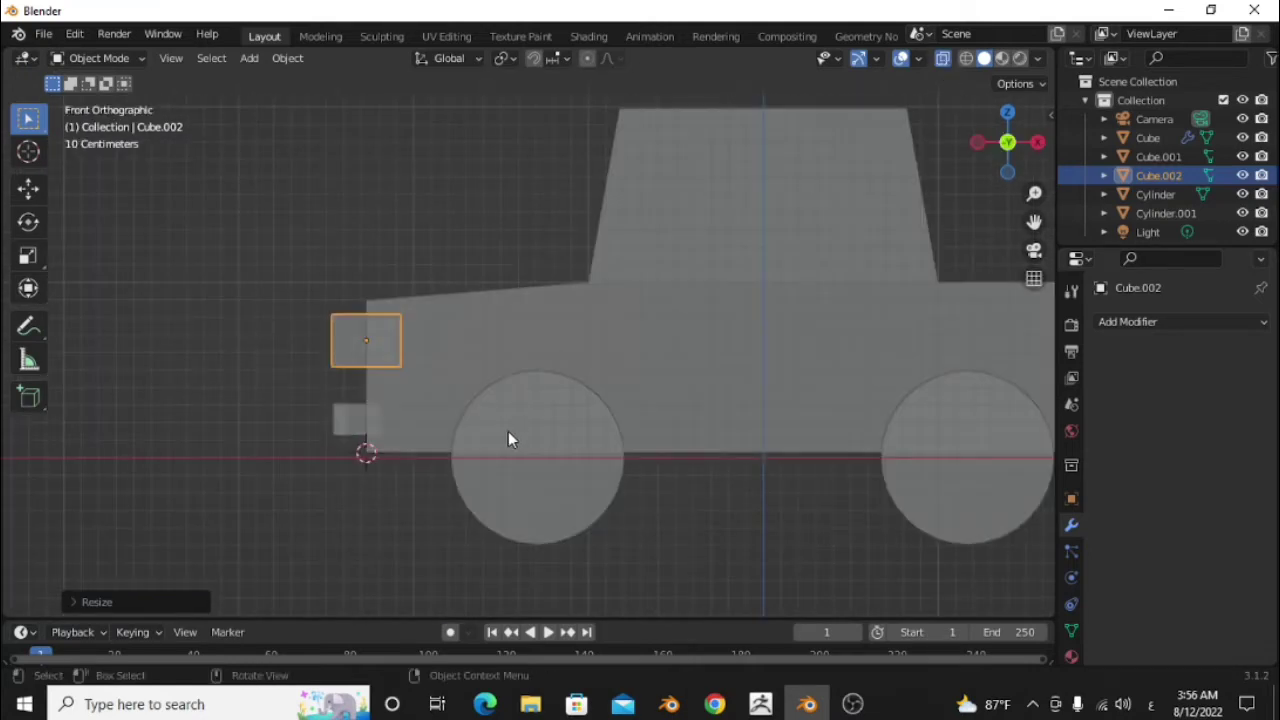
pyautogui.keyDown('shift'); pyautogui.moveTo(508, 437); pyautogui.dragTo(449, 337); pyautogui.keyUp('shift')
pyautogui.click(386, 345)
# Move the box's right and left edges along X to set its width
pyautogui.press('Tab')
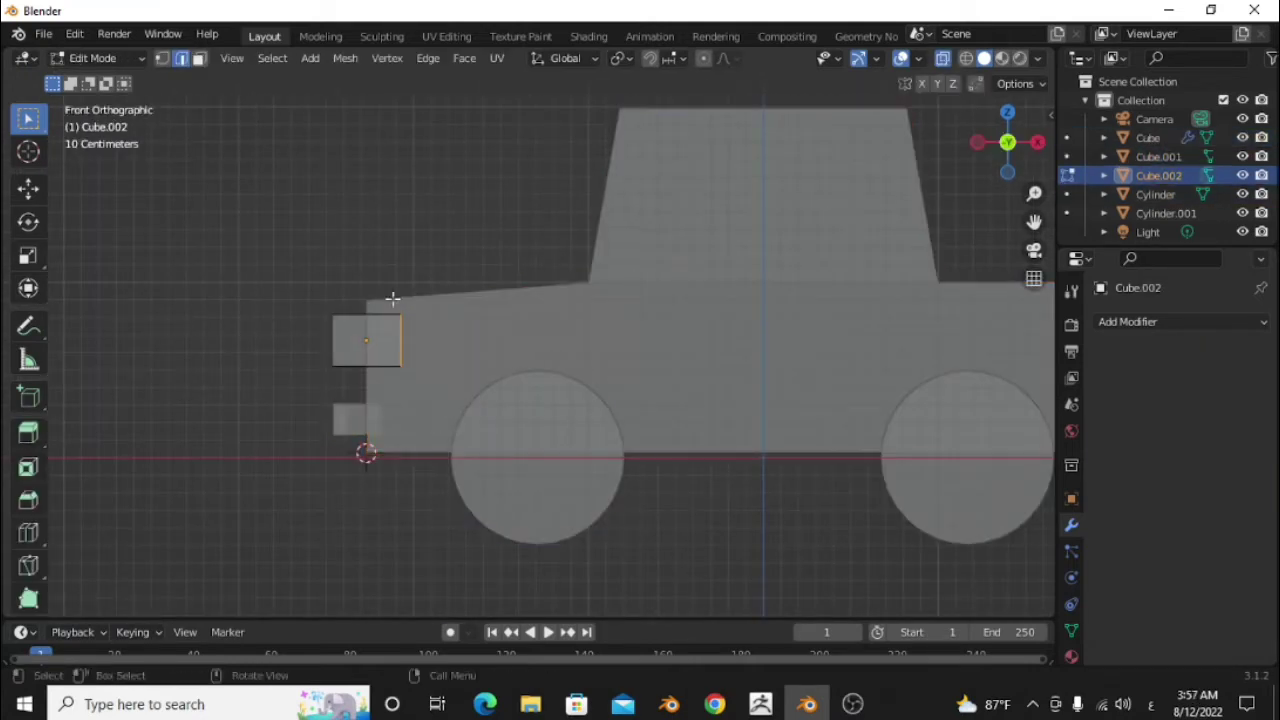
pyautogui.press('g')
pyautogui.press('x')
pyautogui.click(413, 365)
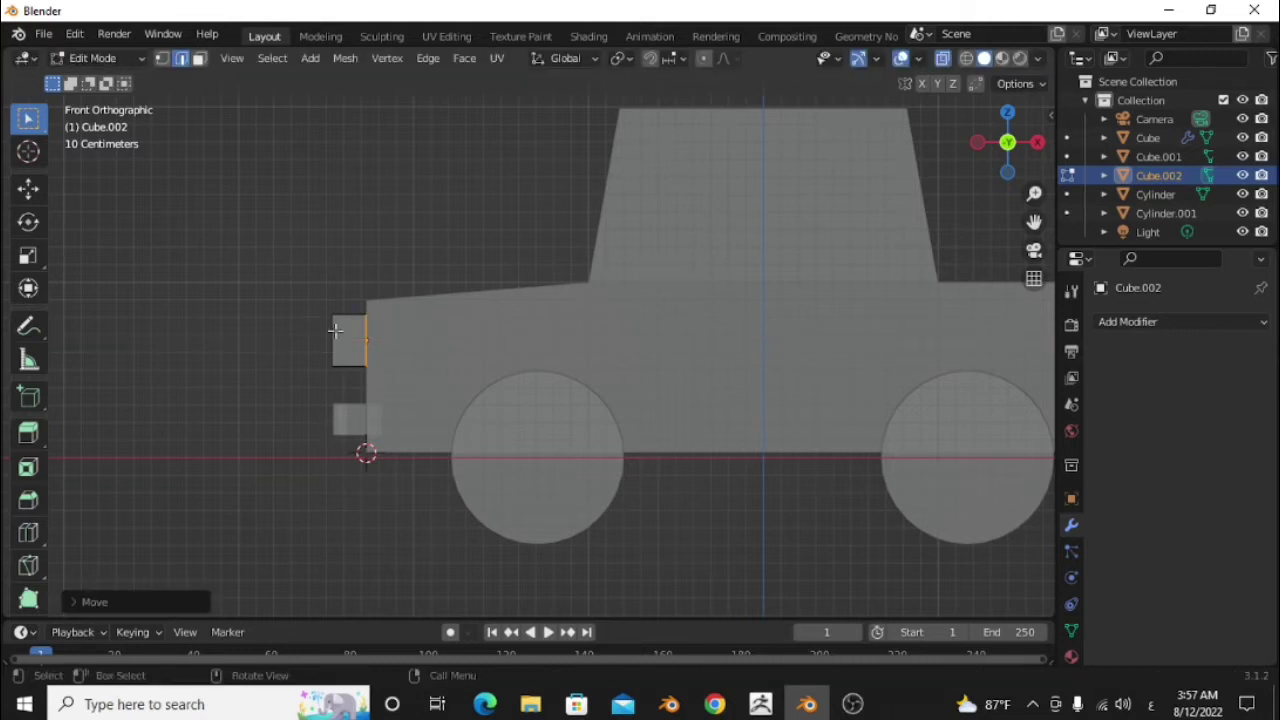
pyautogui.scroll(2, 371, 380)
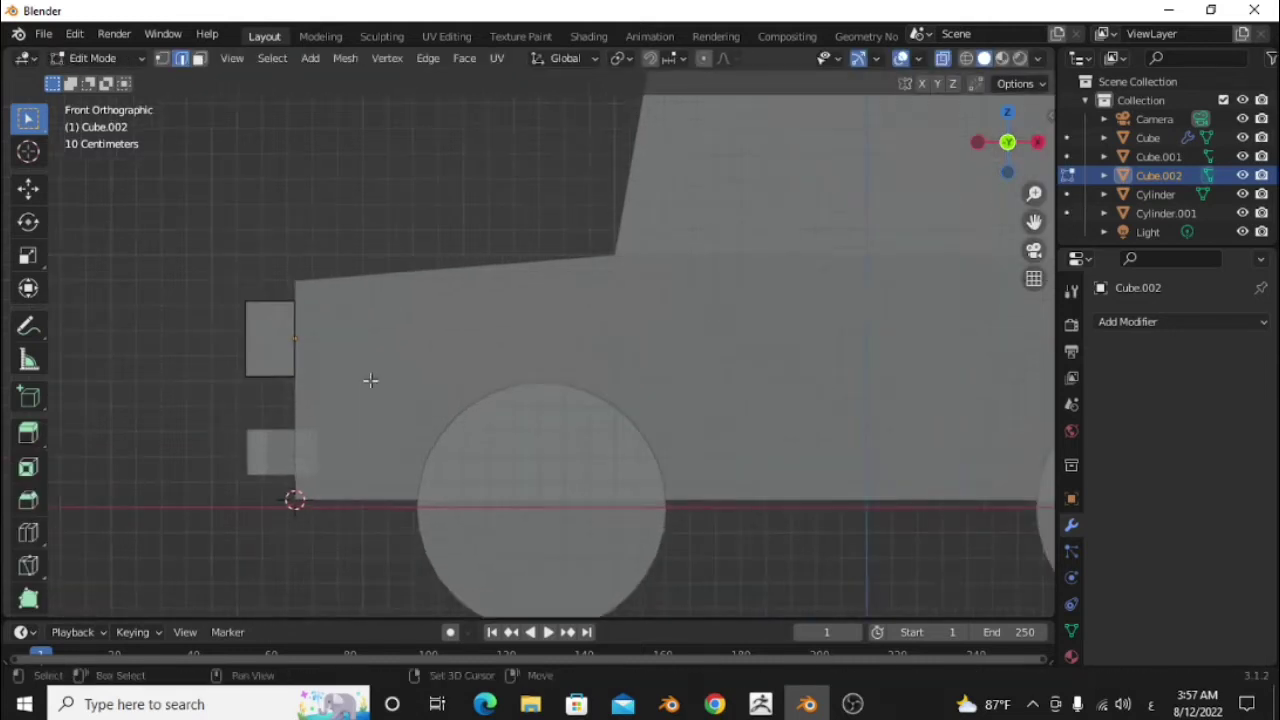
pyautogui.moveTo(274, 269); pyautogui.dragTo(350, 403)
pyautogui.press('g')
pyautogui.press('x')
pyautogui.click(361, 405)
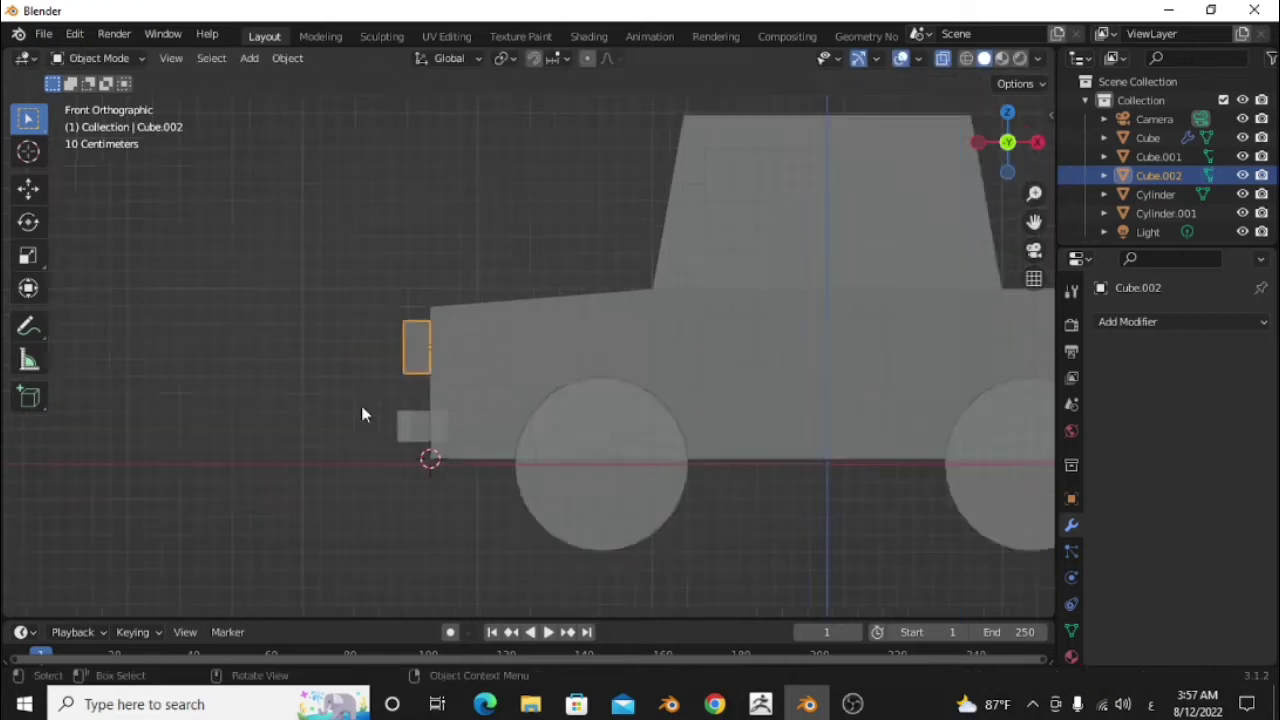
pyautogui.moveTo(361, 405)
pyautogui.mouseDown(button='middle')
pyautogui.moveTo(909, 127)
pyautogui.moveTo(661, 393)
pyautogui.mouseUp(button='middle')
pyautogui.scroll(2, 455, 428)
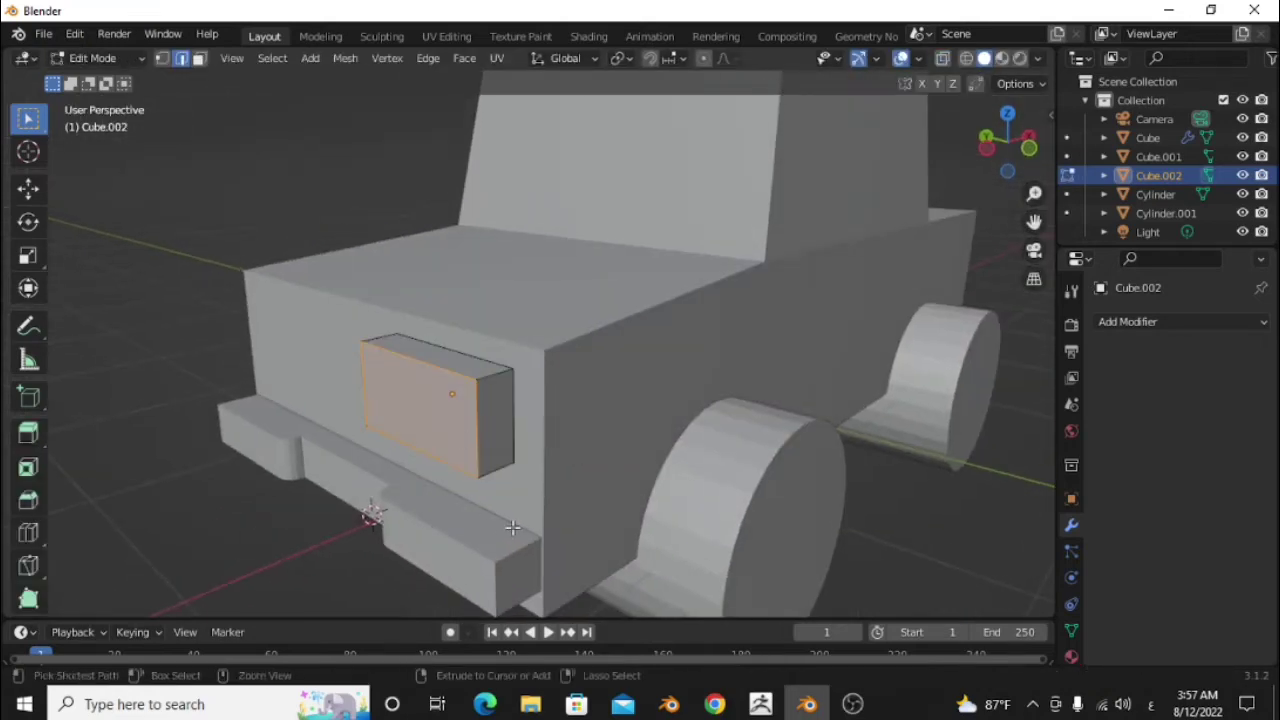
# Apply the scale of the headlight box
pyautogui.press('Tab')
pyautogui.hotkey('ctrl', 's')
pyautogui.press('Escape')
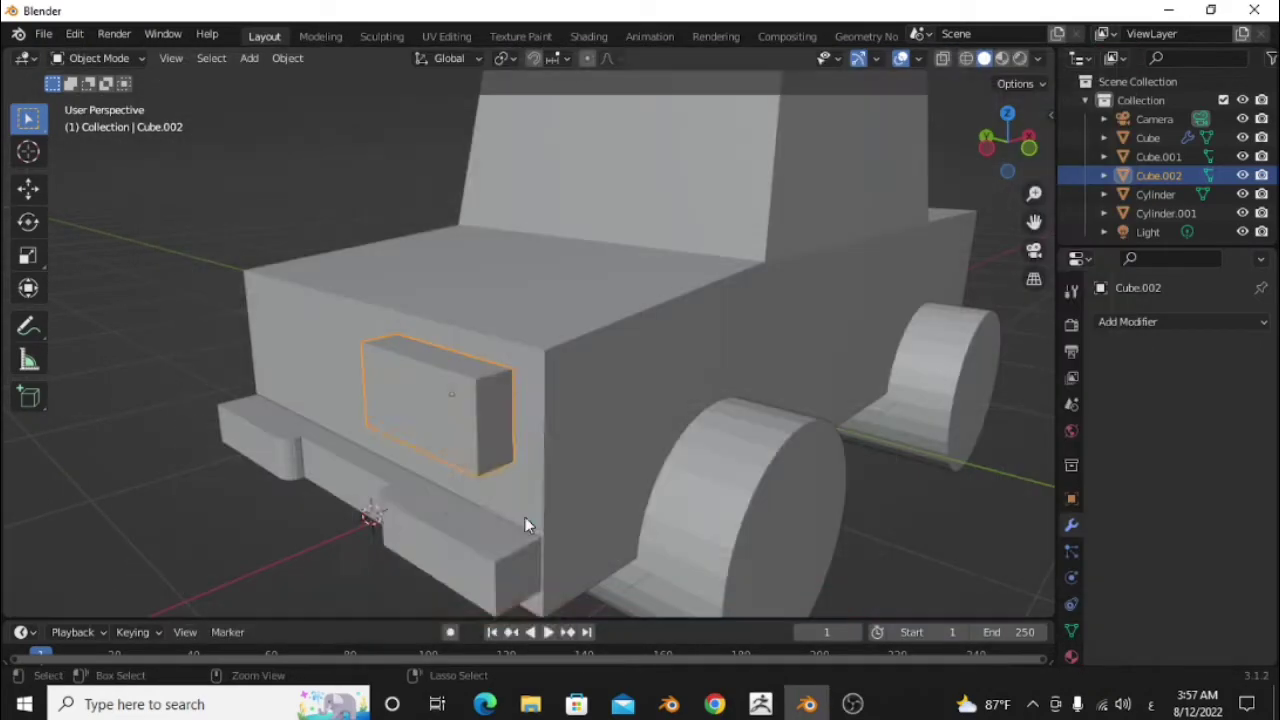
pyautogui.hotkey('ctrl', 'a')
pyautogui.click(445, 500)
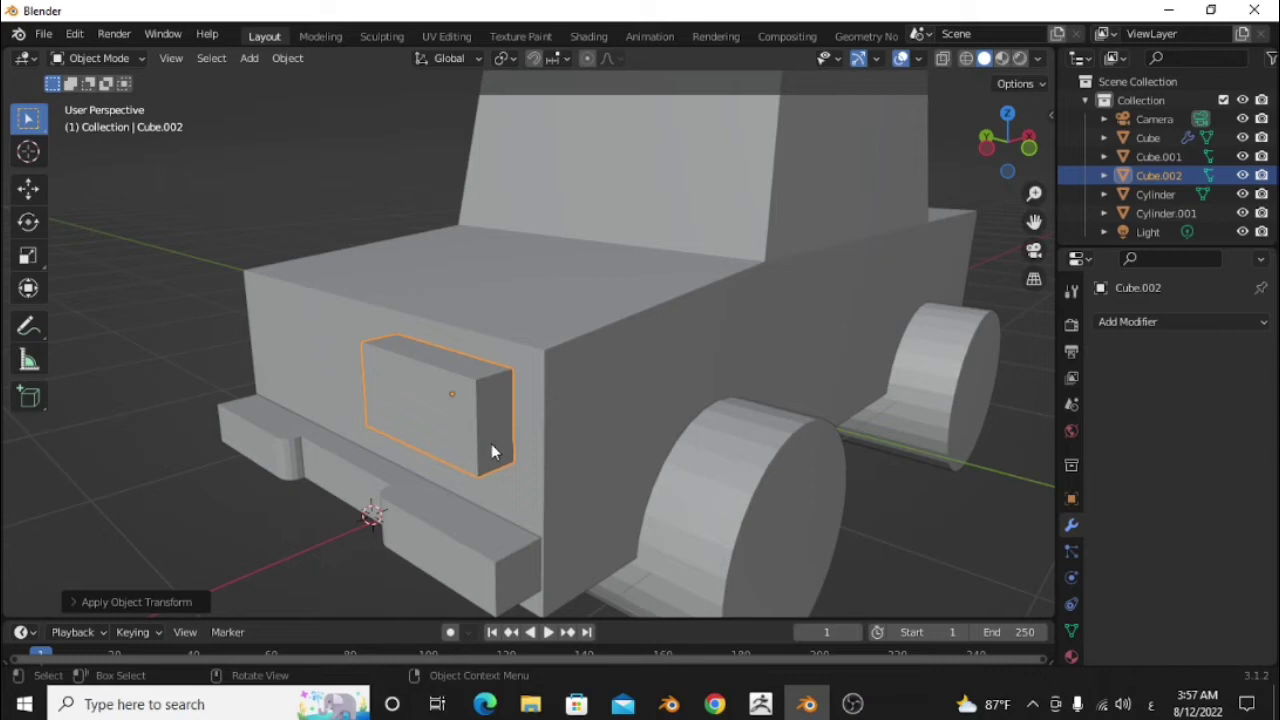
# Bevel the front edges of the headlight box
pyautogui.press('Tab')
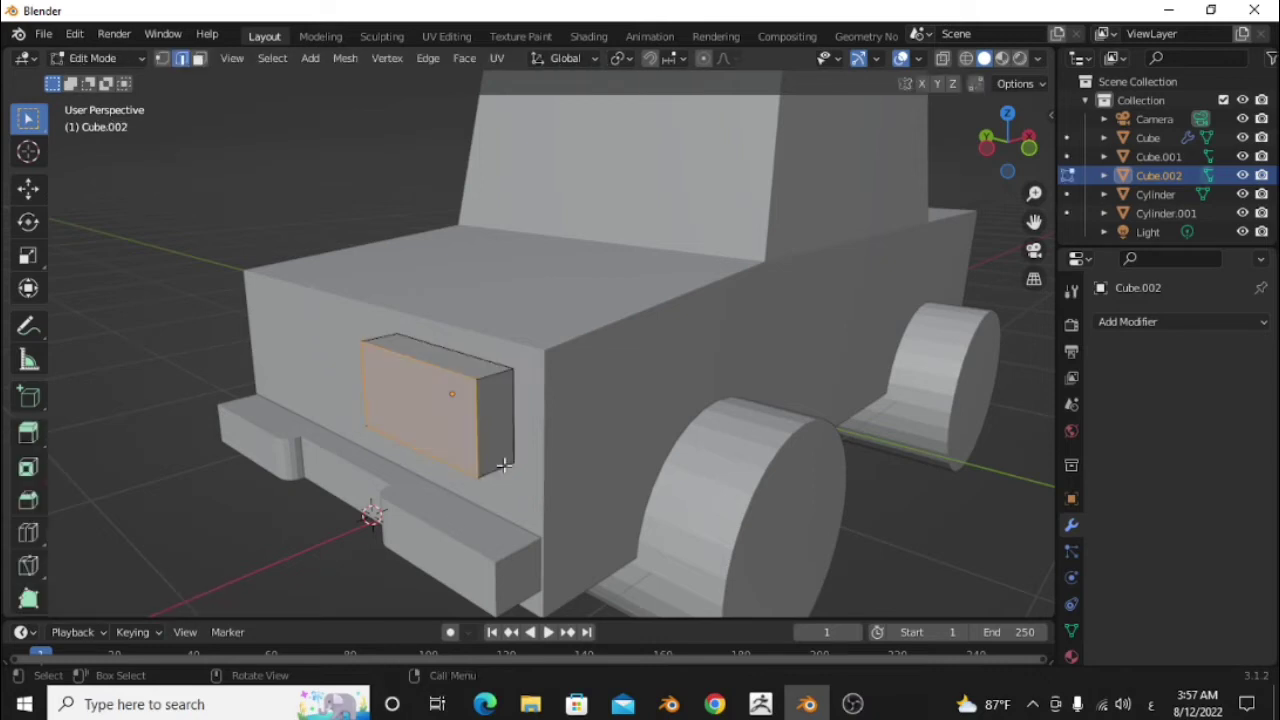
pyautogui.hotkey('ctrl', 'b')
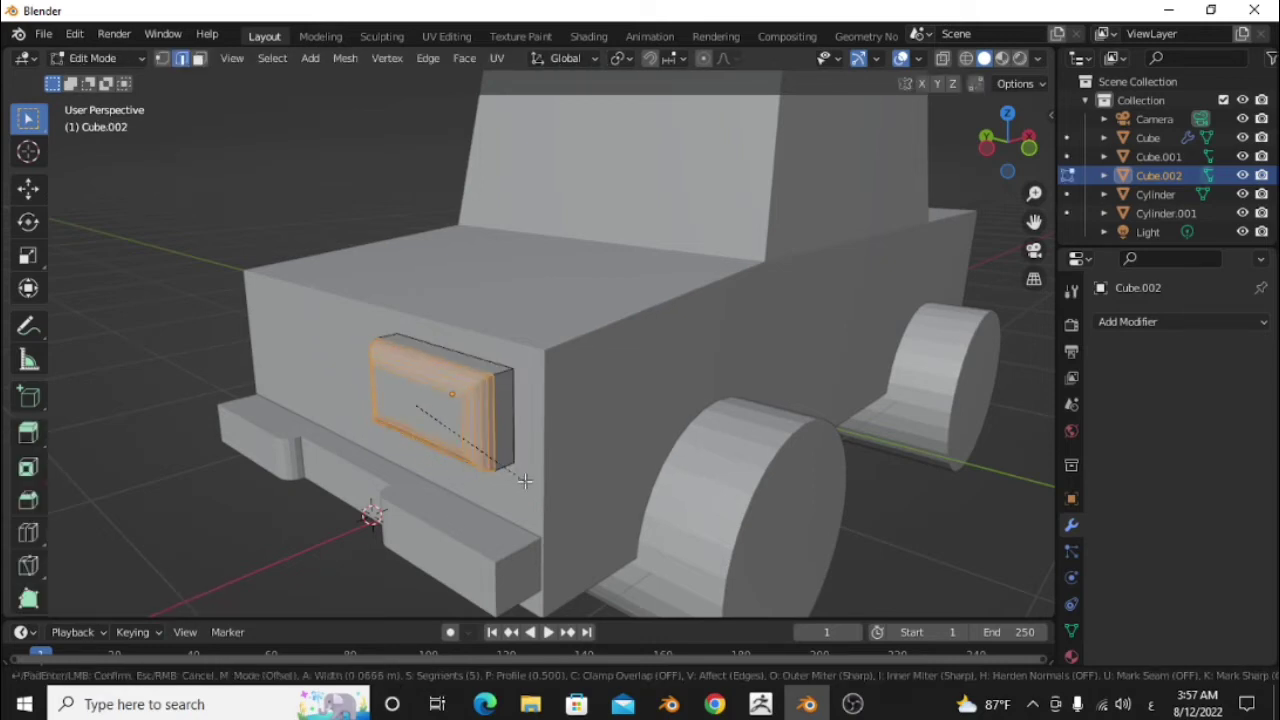
pyautogui.click(516, 470)
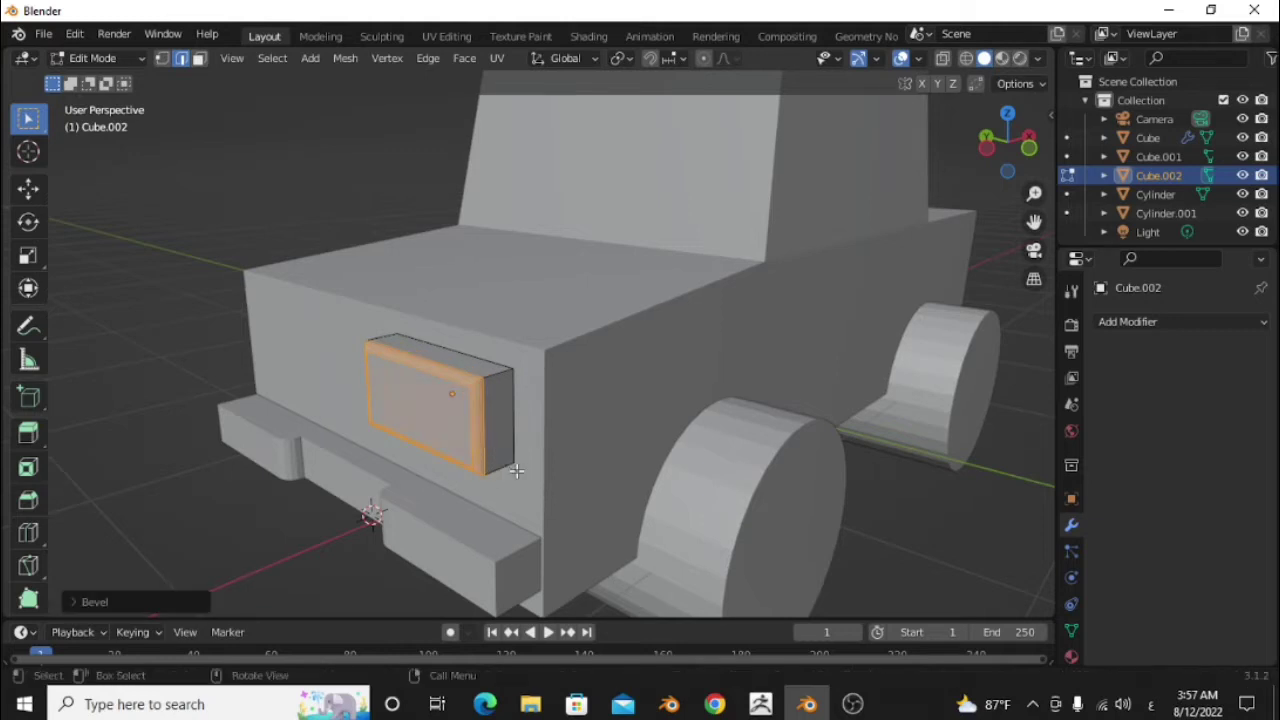
pyautogui.press('Tab')
pyautogui.scroll(1, 468, 427)
# Shade the headlight smooth and enable 30° auto smooth under Normals
pyautogui.rightClick(410, 334)
pyautogui.click(400, 334)
pyautogui.click(1071, 630)
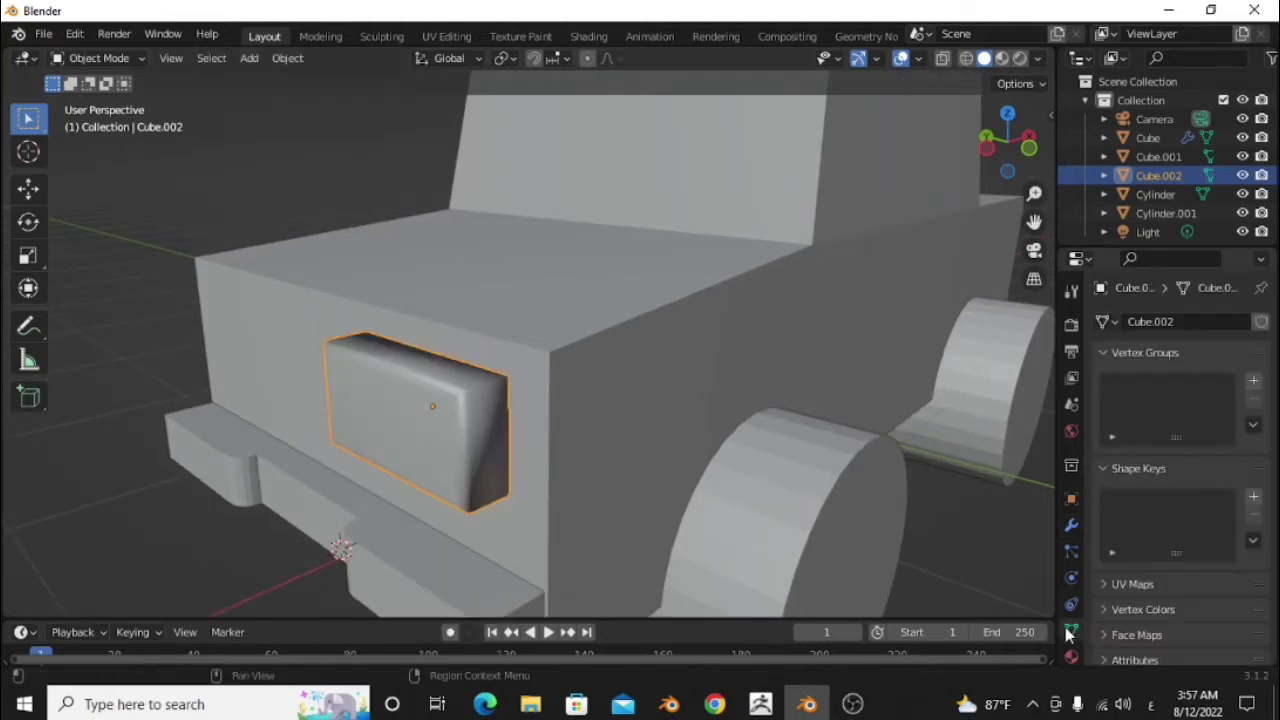
pyautogui.scroll(-5, 1149, 575)
pyautogui.click(1131, 573)
pyautogui.click(1167, 601)
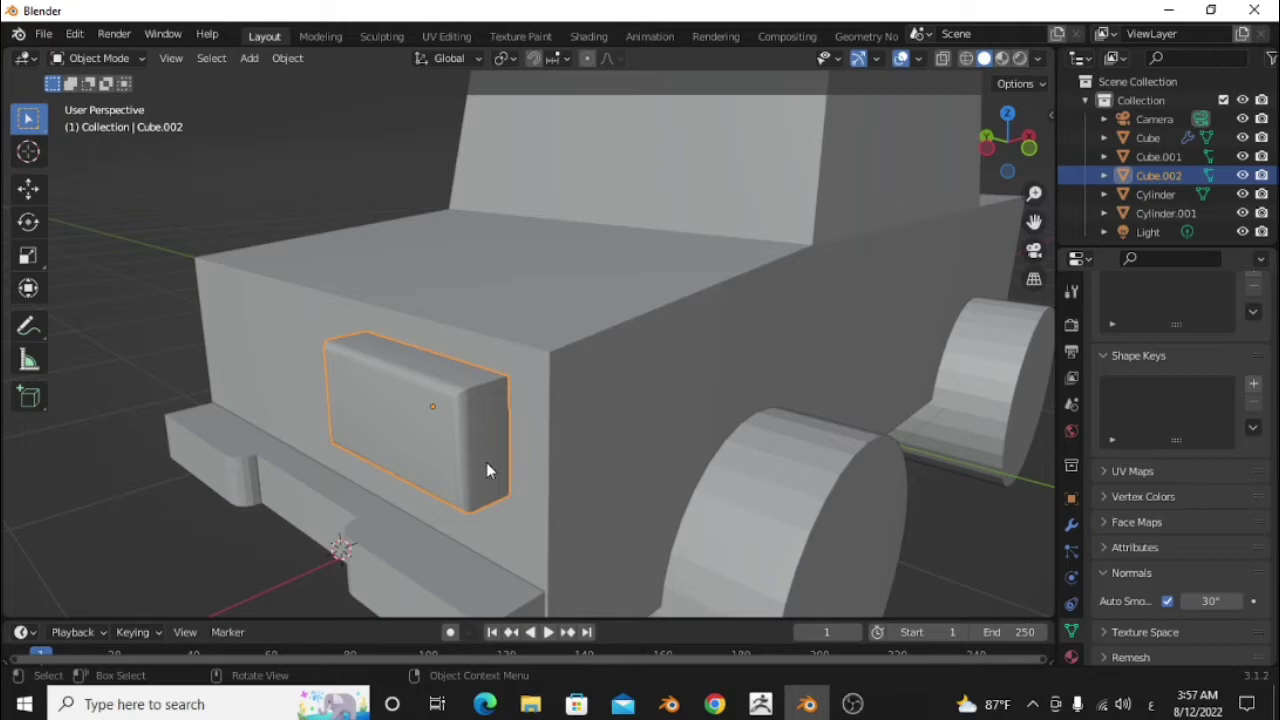
pyautogui.press('KP_1')
pyautogui.press('ctrl+KP_1')
pyautogui.press('ctrl+KP_3')
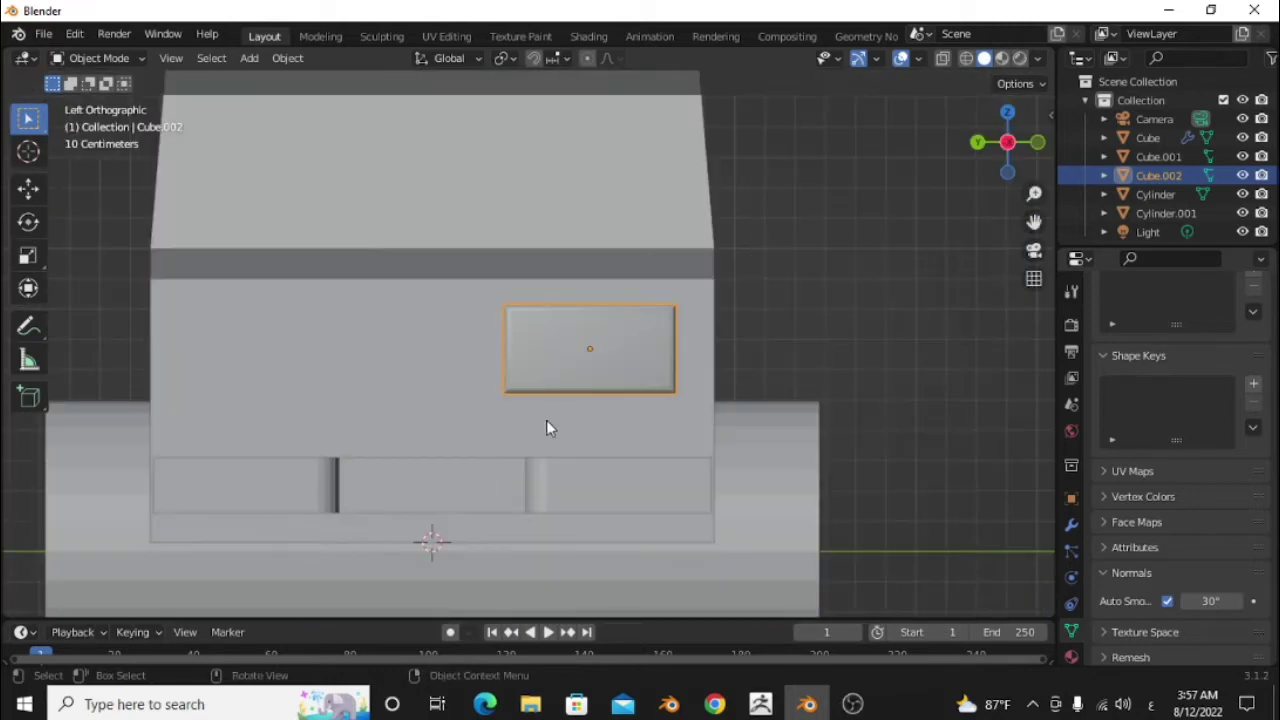
# Resize the headlight and shift it along the X axis
pyautogui.press('s')
pyautogui.click(720, 457)
pyautogui.keyDown('shift'); pyautogui.moveTo(712, 451); pyautogui.dragTo(623, 446, button='middle'); pyautogui.keyUp('shift')
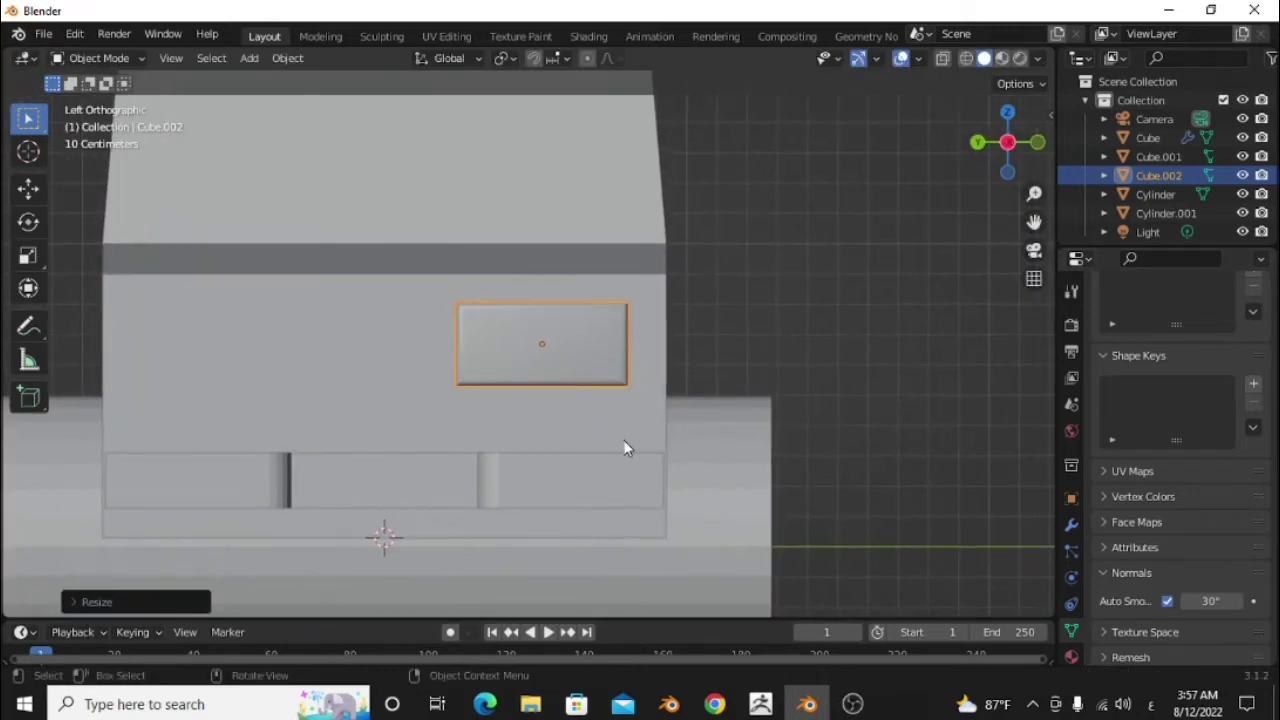
pyautogui.press('g')
pyautogui.press('x')
pyautogui.click(637, 442)
pyautogui.scroll(-2, 640, 449)
pyautogui.press('KP_4')
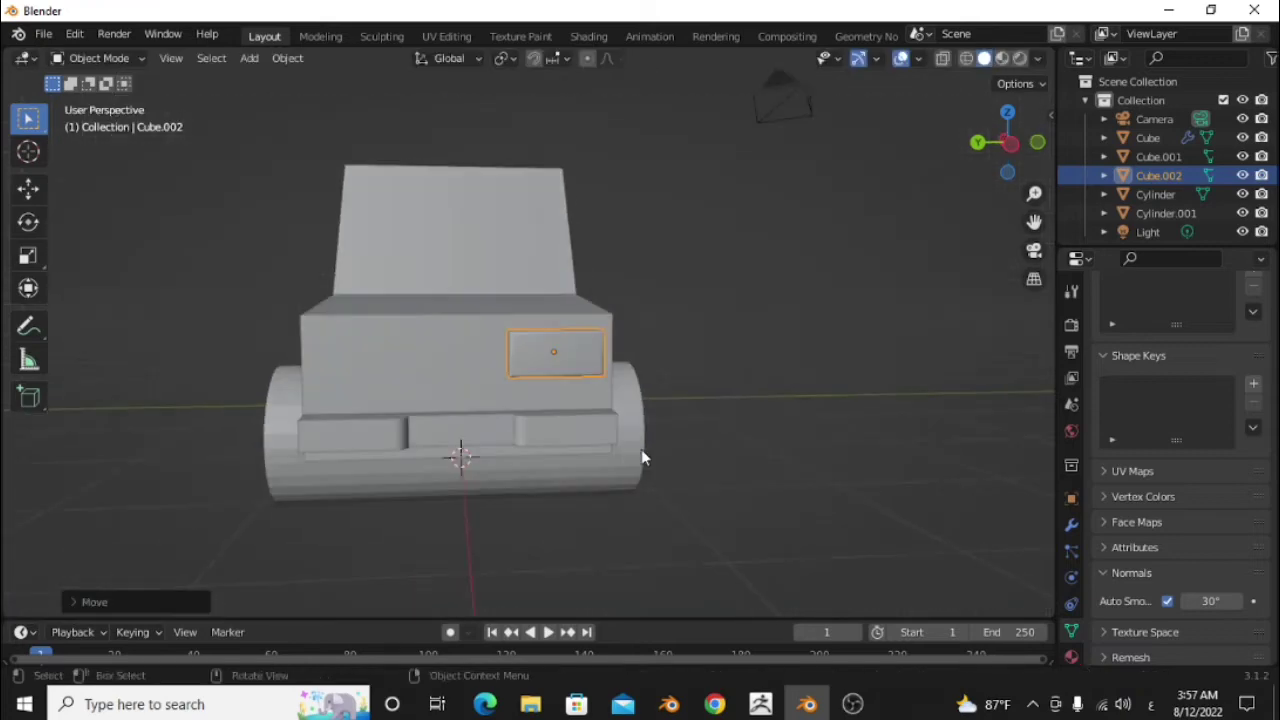
pyautogui.press('ctrl+KP_3')
# Duplicate the headlight along Y to the other side of the car's front
pyautogui.hotkey('shift', 'd')
pyautogui.press('y')
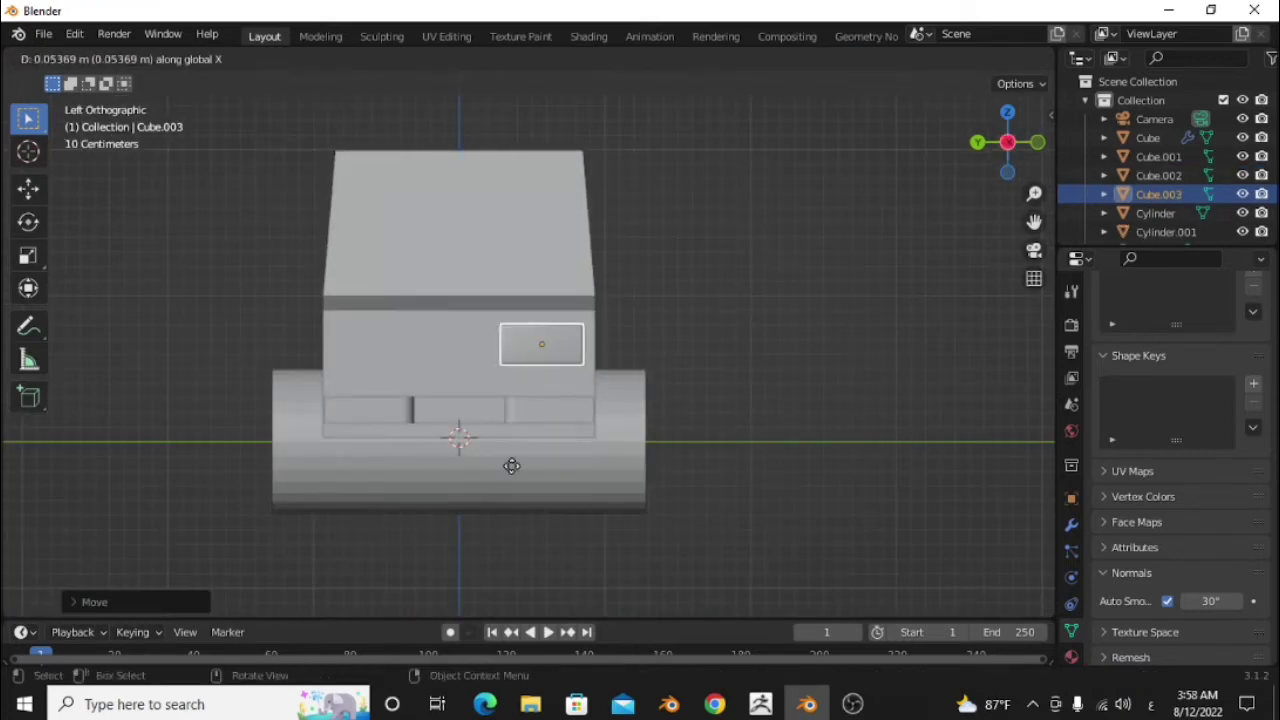
pyautogui.click(526, 470)
pyautogui.moveTo(720, 477)
pyautogui.mouseDown(button='middle')
pyautogui.moveTo(583, 500)
pyautogui.moveTo(603, 527)
pyautogui.mouseUp(button='middle')
pyautogui.scroll(1, 560, 508)
pyautogui.scroll(3, 664, 534)
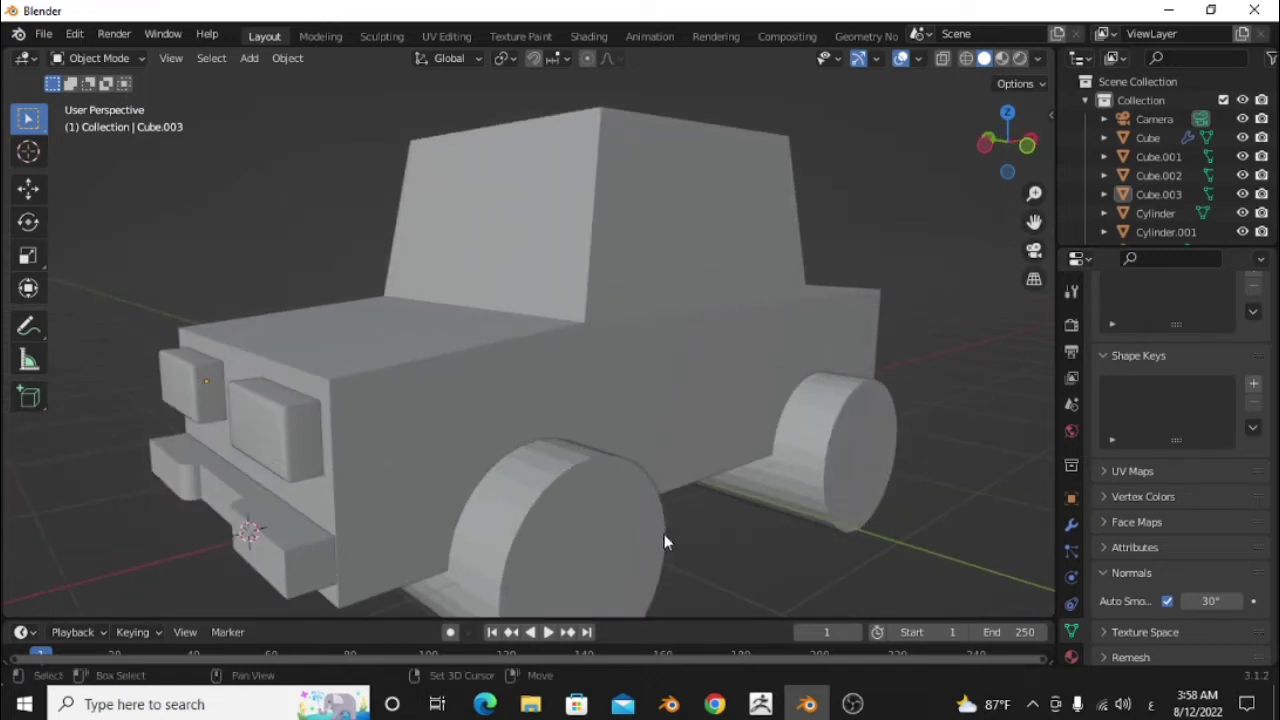
# Move both headlights together along the X axis to sit on the car's front
pyautogui.click(277, 434)
pyautogui.keyDown('shift'); pyautogui.click(240, 400); pyautogui.keyUp('shift')
pyautogui.press('g')
pyautogui.press('x')
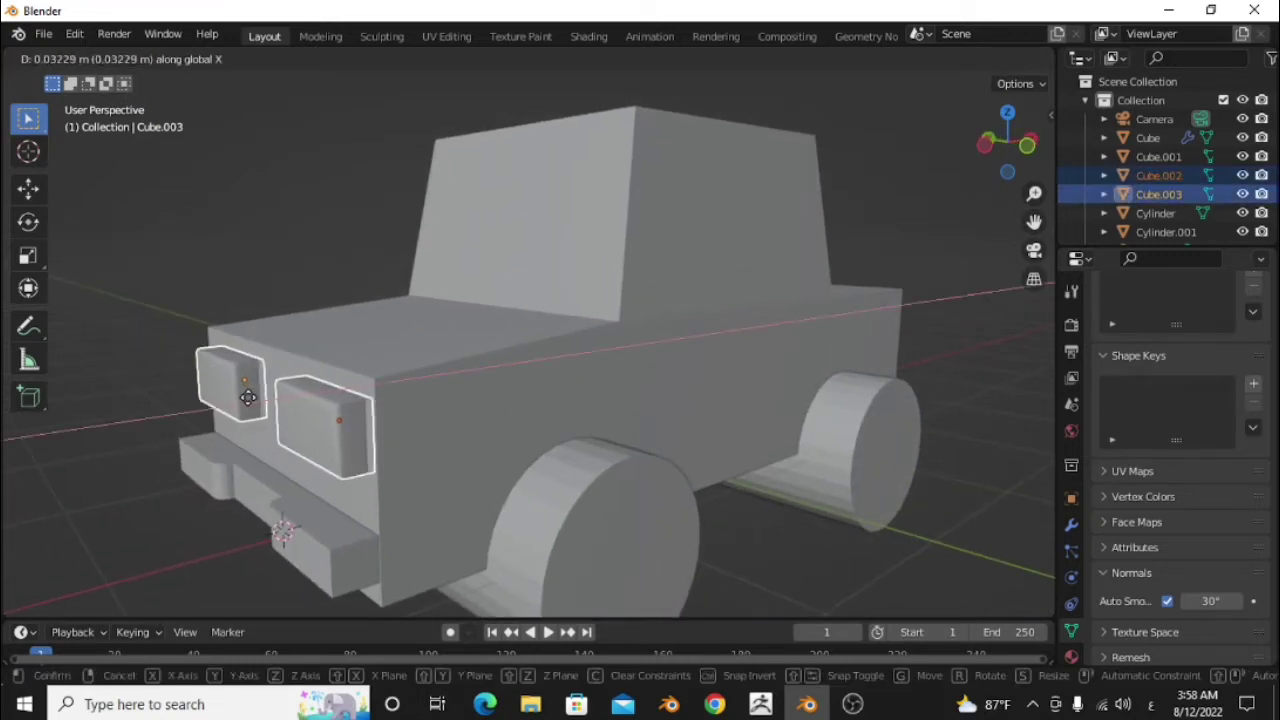
pyautogui.click(250, 397)
pyautogui.click(240, 291)
pyautogui.scroll(-3, 380, 451)
pyautogui.moveTo(380, 451); pyautogui.dragTo(530, 445, button='middle')
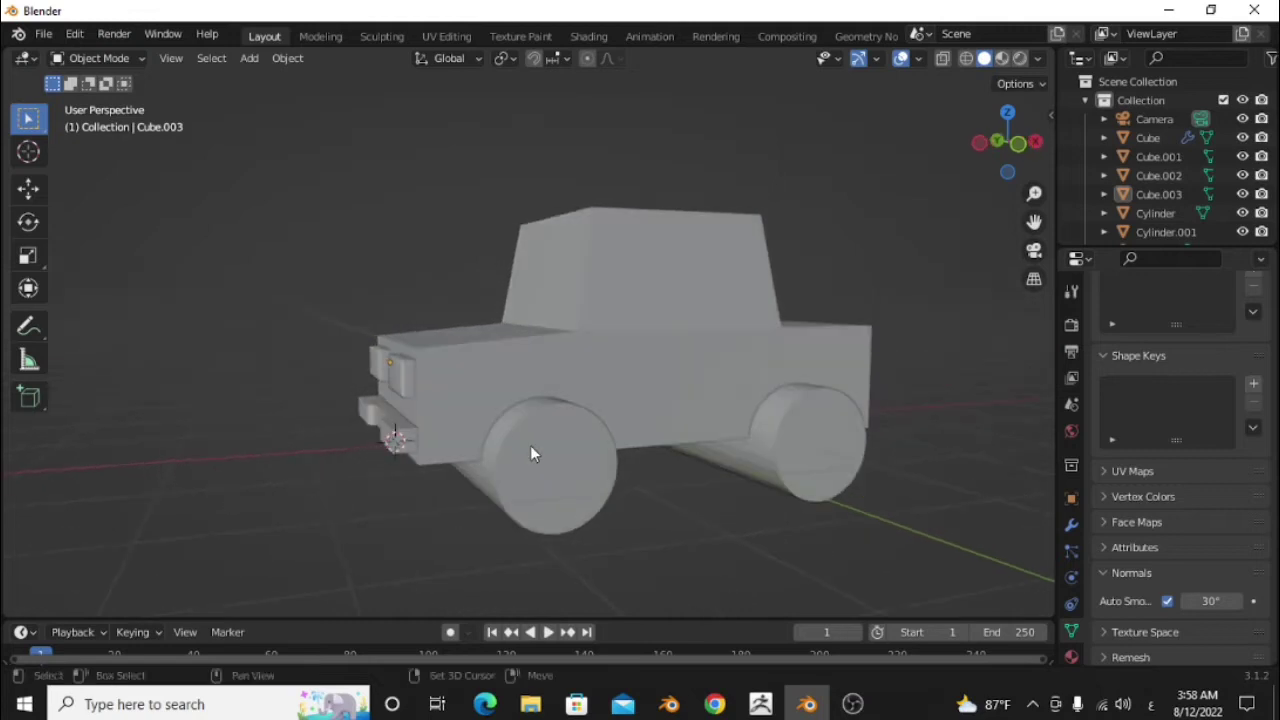
pyautogui.scroll(-2, 442, 446)
pyautogui.moveTo(442, 446); pyautogui.dragTo(399, 454, button='middle')
pyautogui.click(399, 454)
# Duplicate the front bumper and slide the copy along X to the car's rear
pyautogui.press('KP_7')
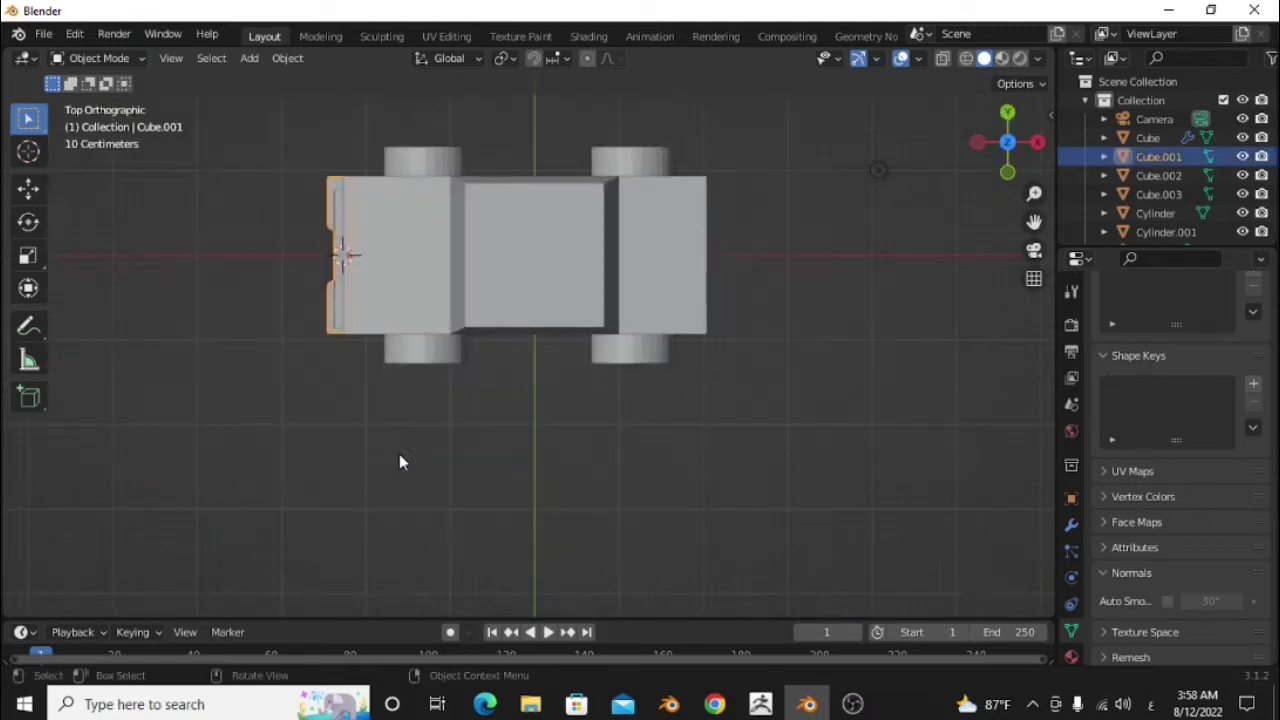
pyautogui.hotkey('shift', 'd')
pyautogui.press('x')
pyautogui.click(777, 488)
pyautogui.scroll(5, 777, 488)
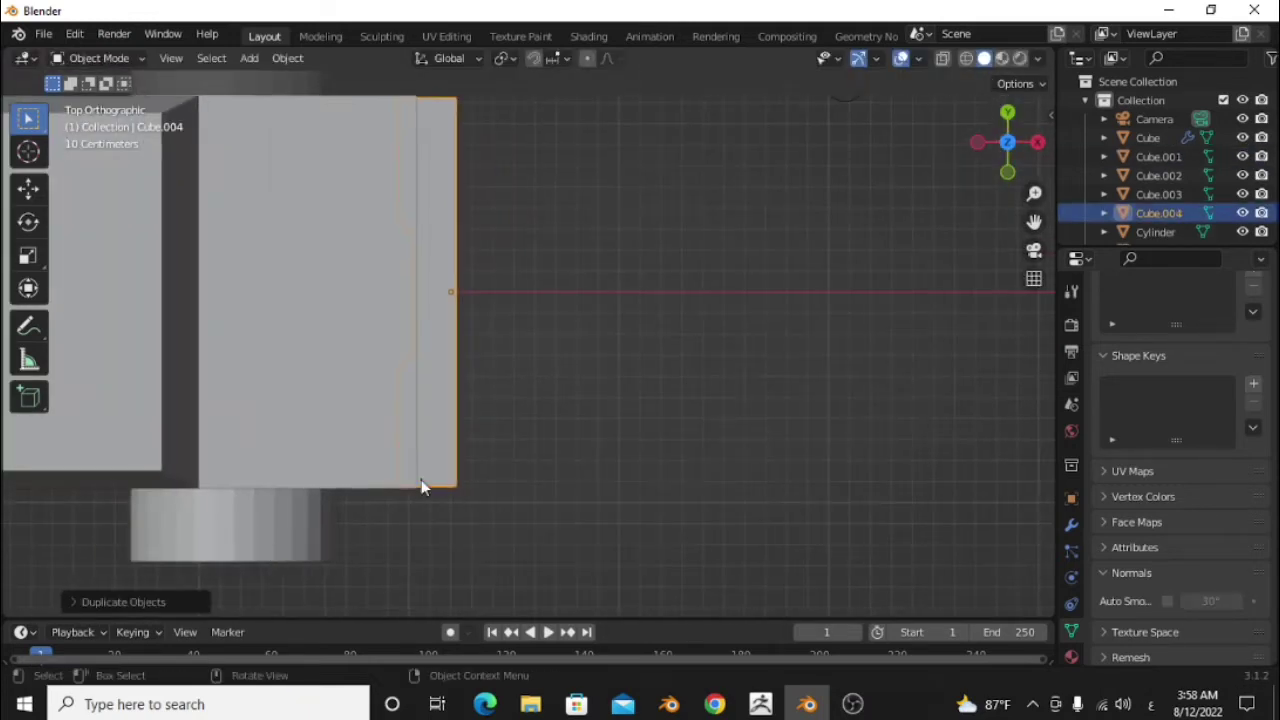
pyautogui.press('g')
pyautogui.press('x')
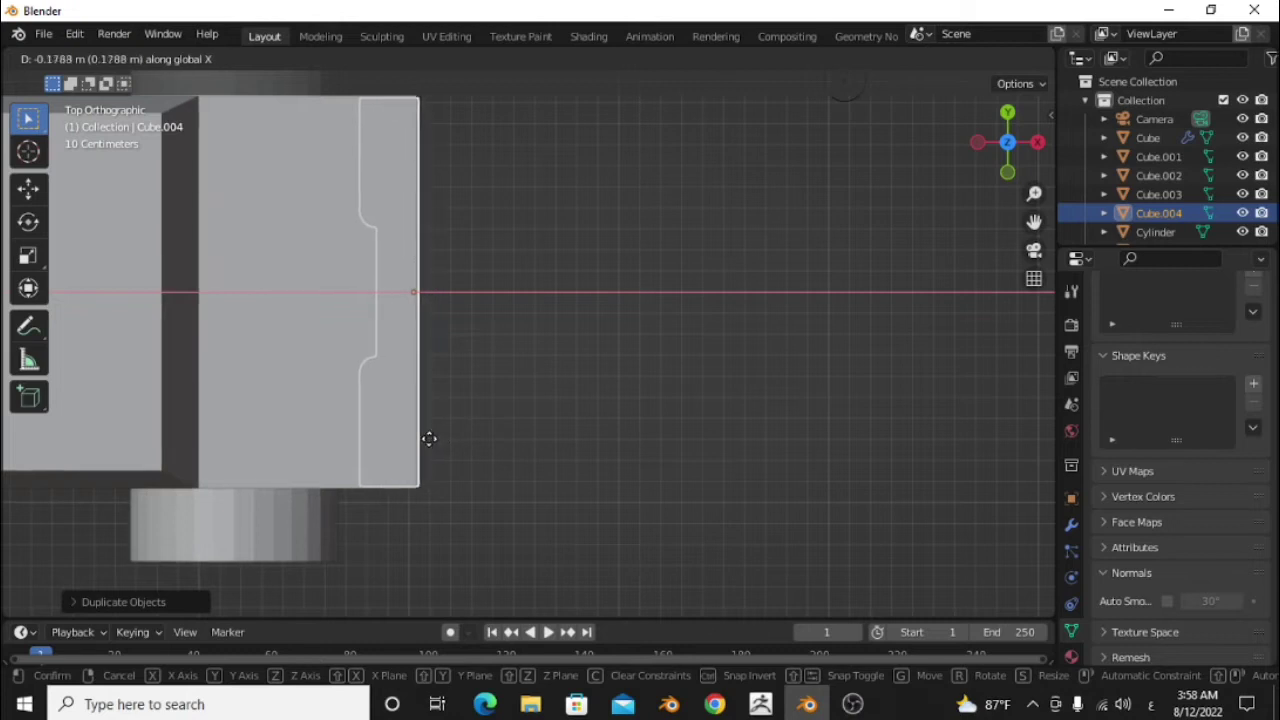
pyautogui.click(428, 438)
# Rotate the copied bumper 180 degrees around Z so it faces backward
pyautogui.press('r')
pyautogui.press('1')
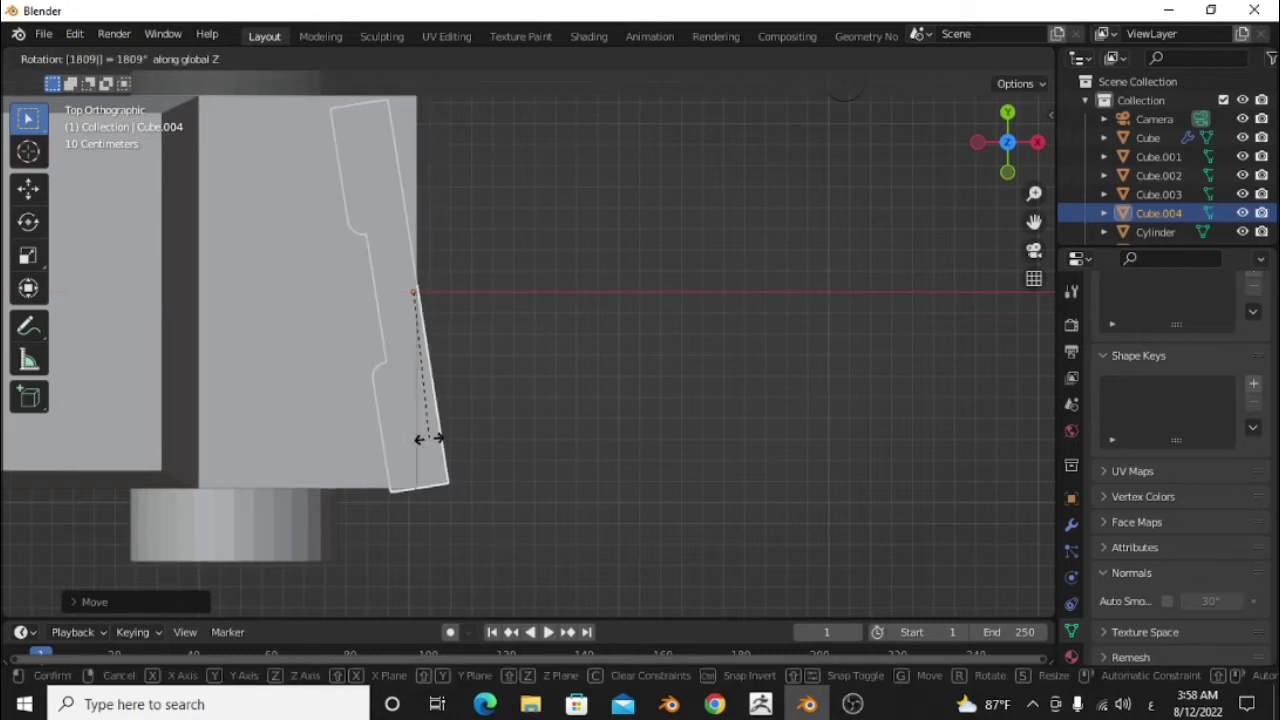
pyautogui.press('Return')
pyautogui.hotkey('ctrl', 'z')
pyautogui.write('r')
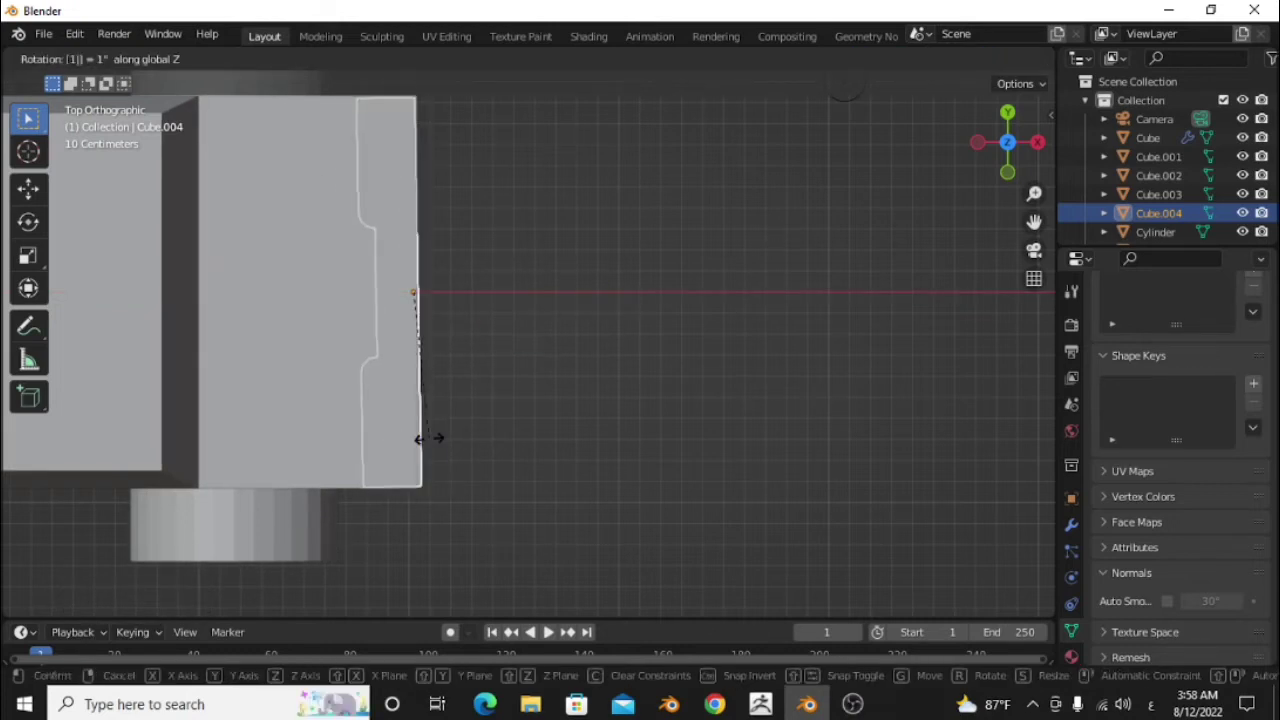
pyautogui.write('180')
pyautogui.press('Return')
pyautogui.moveTo(543, 423)
pyautogui.mouseDown(button='middle')
pyautogui.moveTo(495, 336)
pyautogui.moveTo(539, 419)
pyautogui.moveTo(481, 466)
pyautogui.mouseUp(button='middle')
pyautogui.scroll(2, 481, 466)
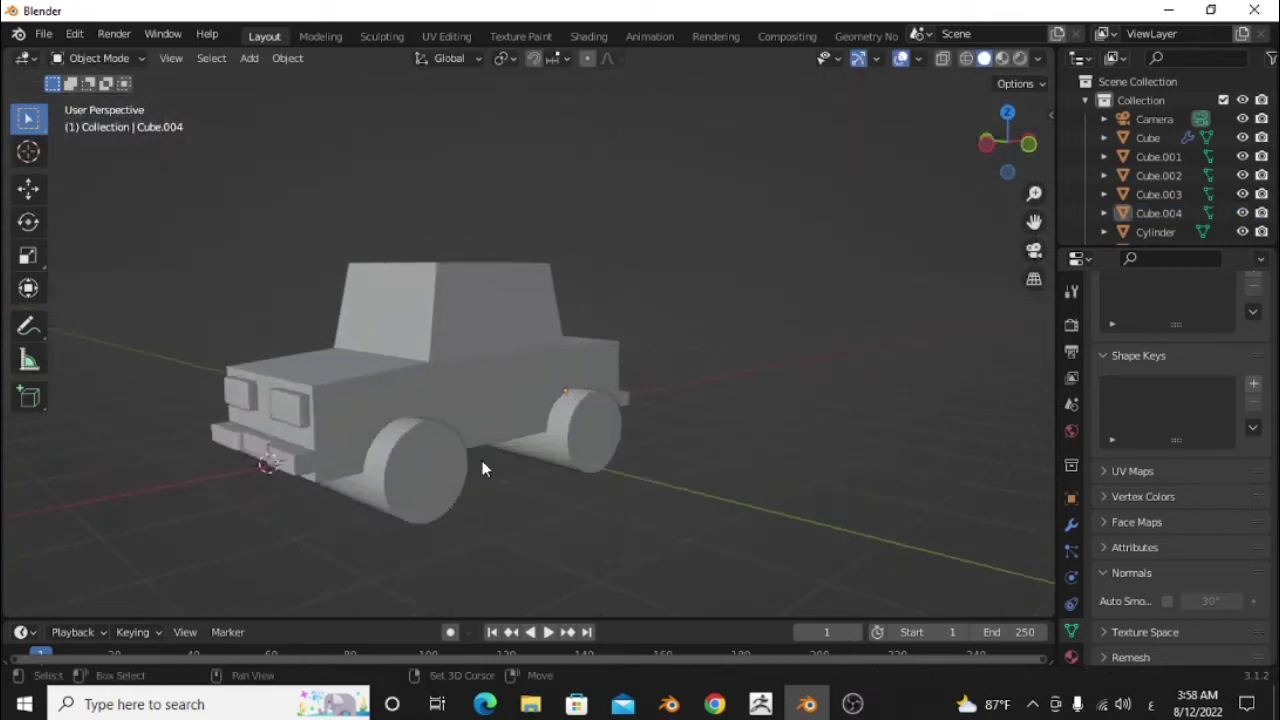
pyautogui.scroll(2, 483, 466)
pyautogui.scroll(2, 520, 466)
pyautogui.scroll(2, 548, 471)
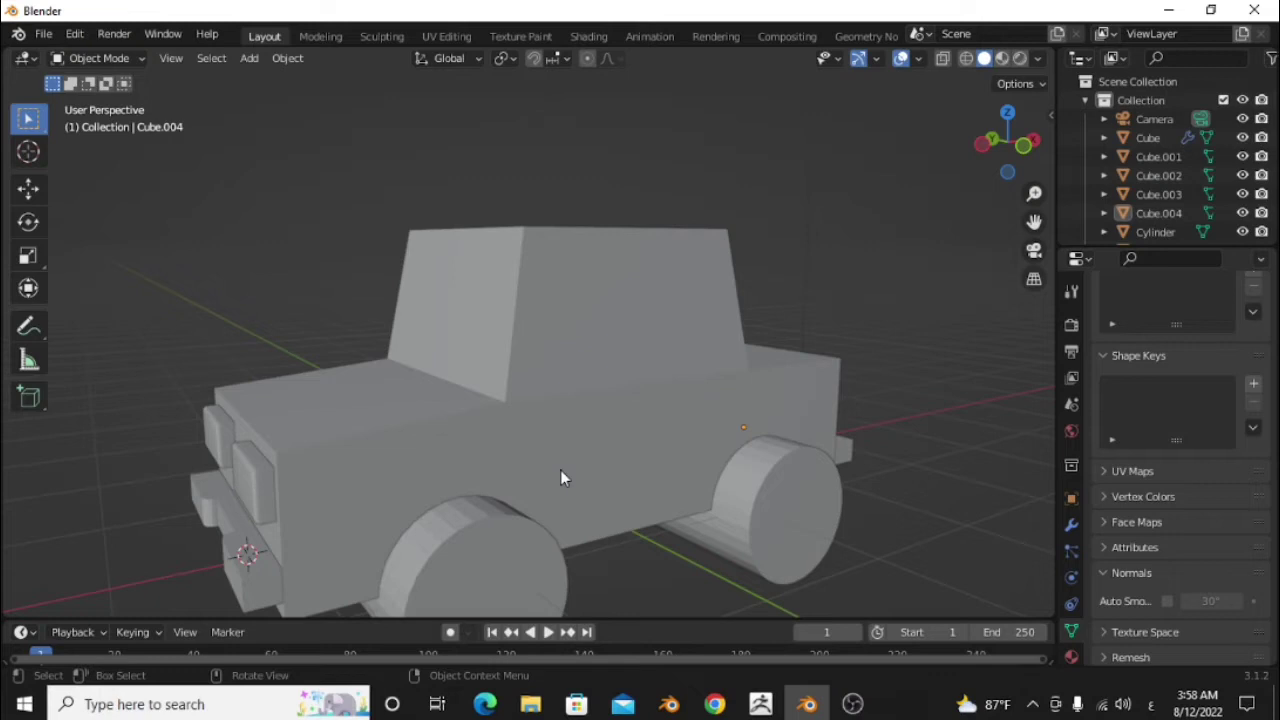
pyautogui.scroll(-2, 600, 440)
pyautogui.scroll(-3, 590, 445)
pyautogui.scroll(4, 590, 440)
pyautogui.scroll(1, 560, 410)
pyautogui.moveTo(537, 382)
pyautogui.mouseDown(button='middle')
pyautogui.moveTo(523, 349)
pyautogui.moveTo(561, 363)
pyautogui.mouseUp(button='middle')
pyautogui.scroll(2, 550, 370)
pyautogui.scroll(-1, 500, 380)
pyautogui.moveTo(484, 385)
pyautogui.mouseDown(button='middle')
pyautogui.moveTo(460, 385)
pyautogui.moveTo(521, 406)
pyautogui.moveTo(473, 387)
pyautogui.mouseUp(button='middle')
pyautogui.scroll(2, 478, 357)
pyautogui.scroll(2, 472, 367)
pyautogui.scroll(-3, 476, 381)
pyautogui.click(506, 285)
pyautogui.click(651, 335)
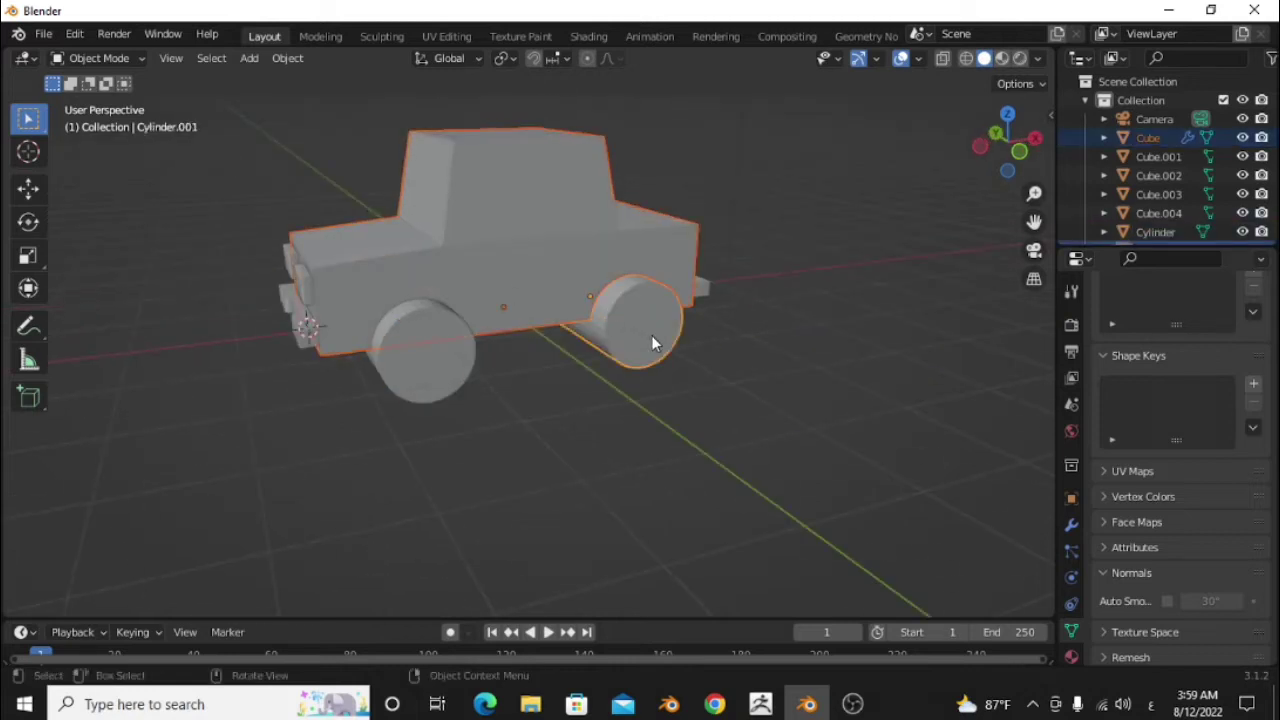
pyautogui.keyDown('shift'); pyautogui.click(431, 318); pyautogui.keyUp('shift')
# Apply the body's existing modifier, then add and apply a Boolean difference using the wheel cylinders
pyautogui.click(566, 160)
pyautogui.moveTo(566, 160); pyautogui.dragTo(576, 267, button='middle')
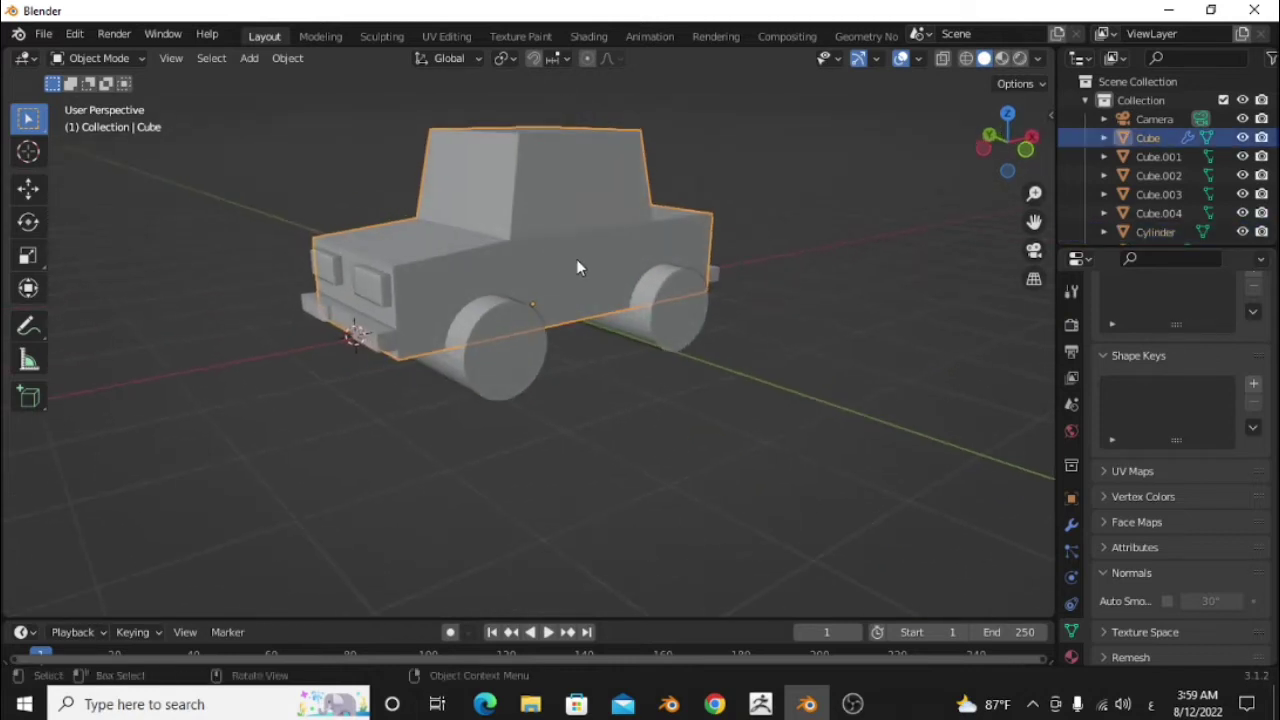
pyautogui.click(1075, 523)
pyautogui.click(1209, 346)
pyautogui.click(1118, 375)
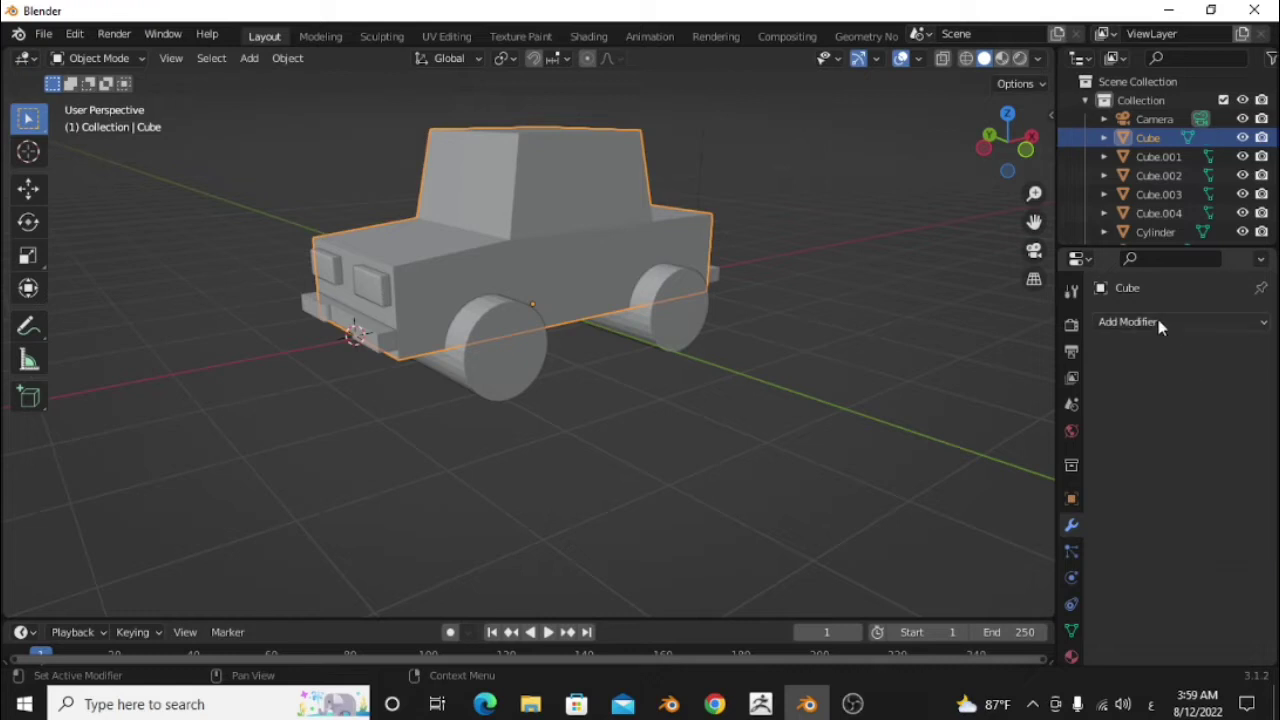
pyautogui.click(1180, 321)
pyautogui.click(893, 415)
pyautogui.moveTo(678, 458); pyautogui.dragTo(760, 440, button='middle')
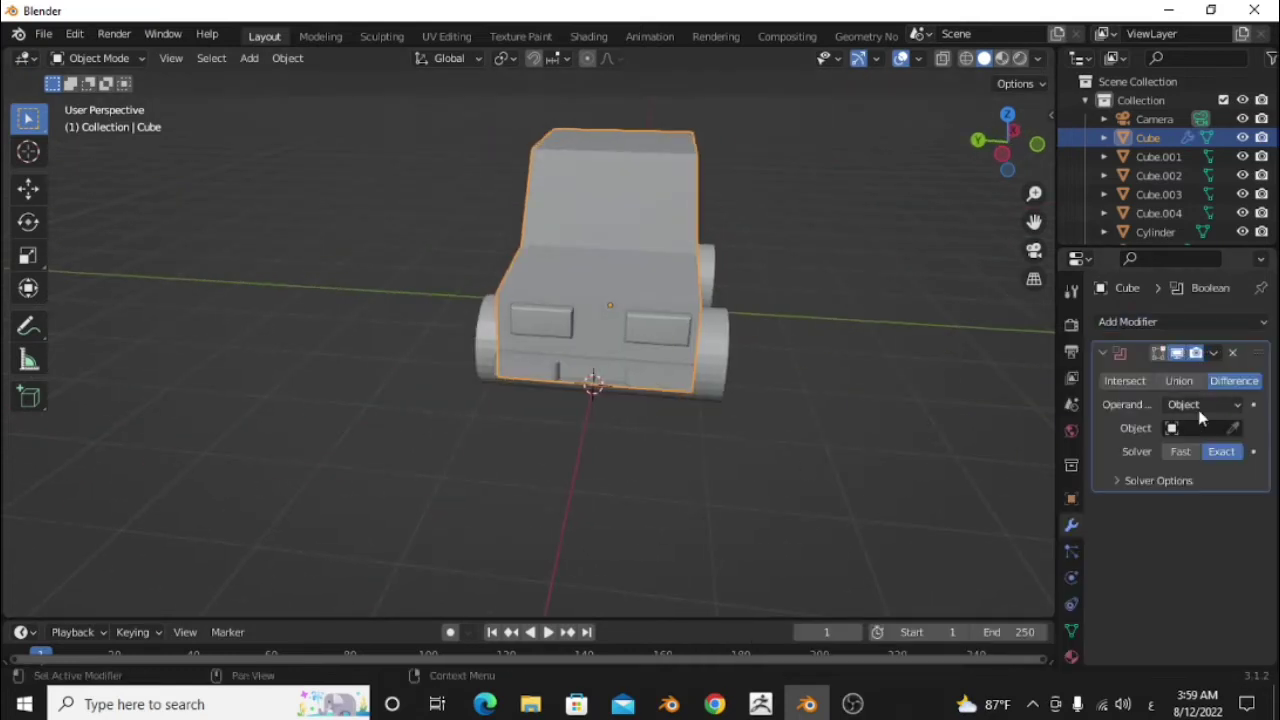
pyautogui.click(1213, 352)
pyautogui.click(1122, 376)
# Scale the wheels narrower along Y and shift them along Y inside the arches
pyautogui.moveTo(640, 420)
pyautogui.mouseDown(button='middle')
pyautogui.moveTo(663, 374)
pyautogui.moveTo(681, 406)
pyautogui.mouseUp(button='middle')
pyautogui.click(663, 374)
pyautogui.press('s')
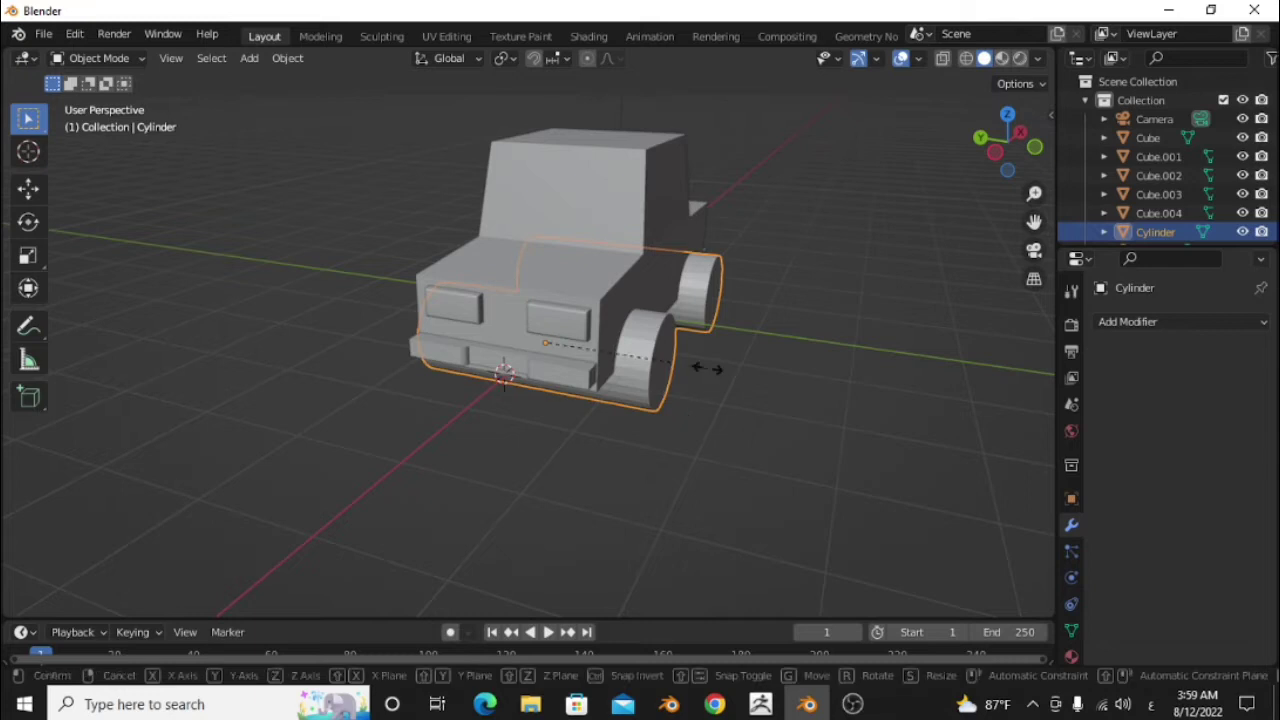
pyautogui.press('y')
pyautogui.click(561, 332)
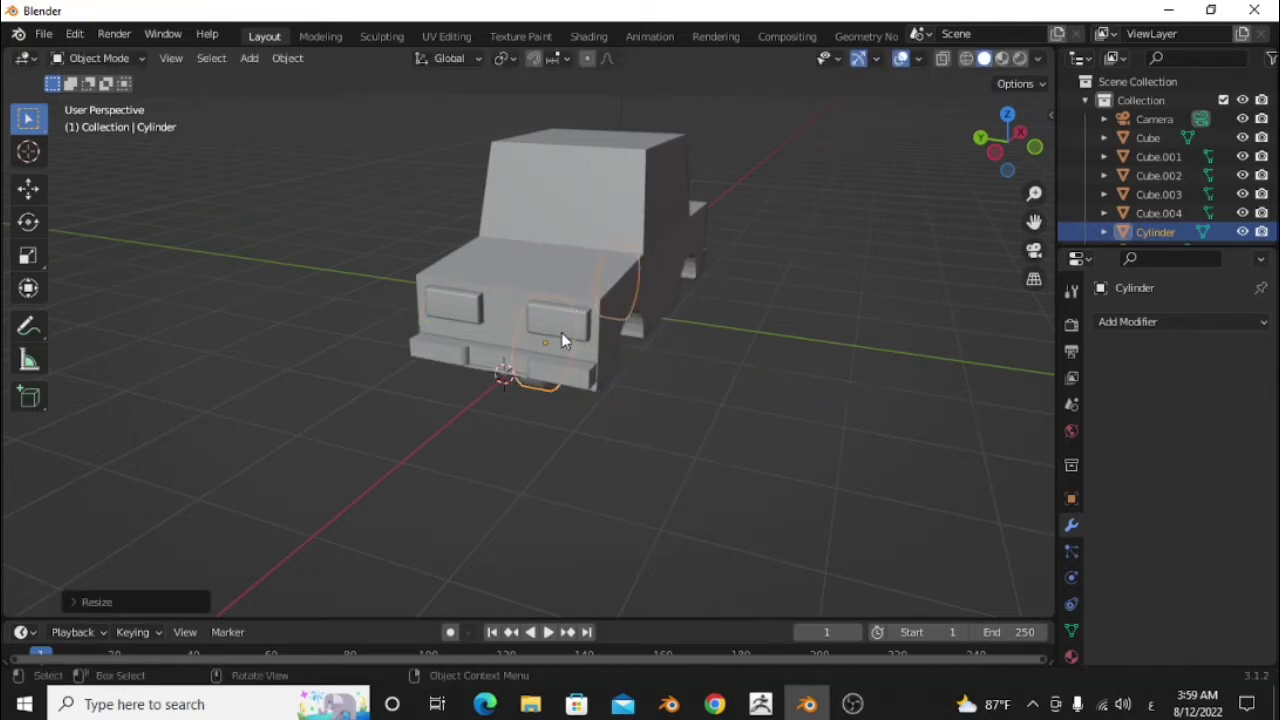
pyautogui.press('g')
pyautogui.press('y')
pyautogui.click(737, 434)
pyautogui.press('KP_7')
# Separate the right wheel's geometry into its own object with P > Selection
pyautogui.press('Tab')
pyautogui.scroll(3, 740, 440)
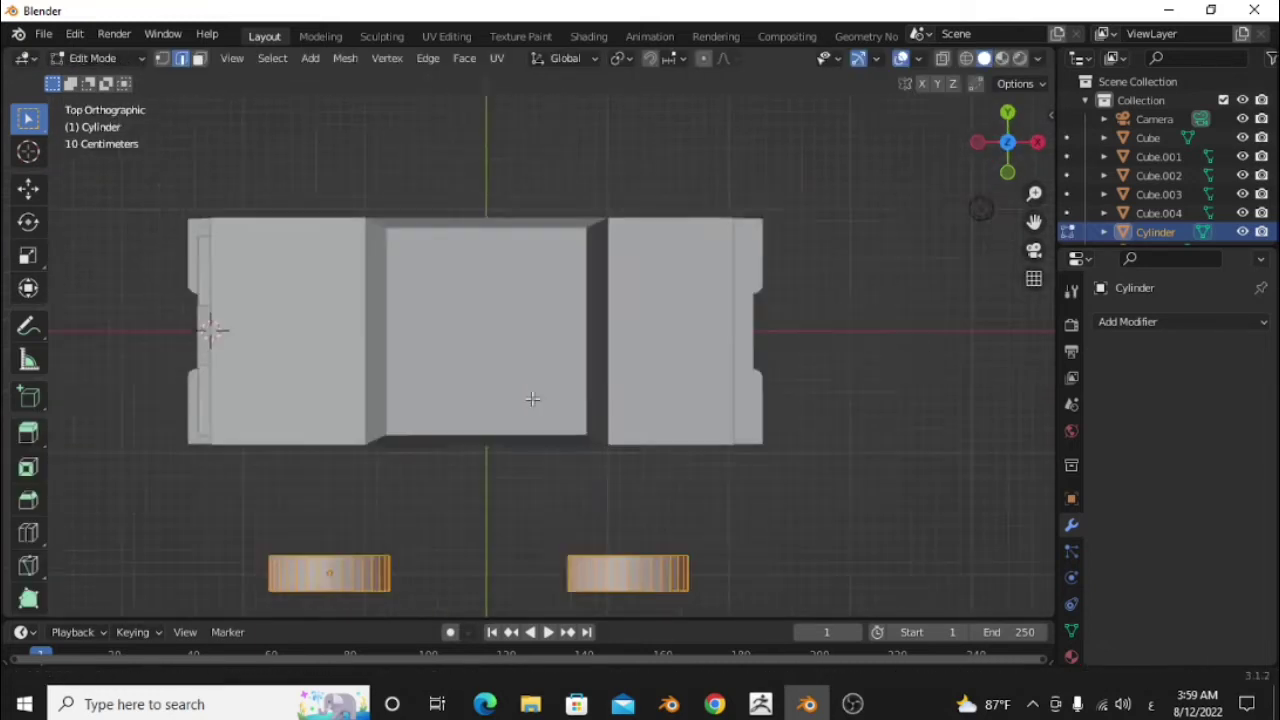
pyautogui.keyDown('shift'); pyautogui.moveTo(924, 142); pyautogui.dragTo(953, 8, button='middle'); pyautogui.keyUp('shift')
pyautogui.moveTo(877, 516); pyautogui.dragTo(491, 371)
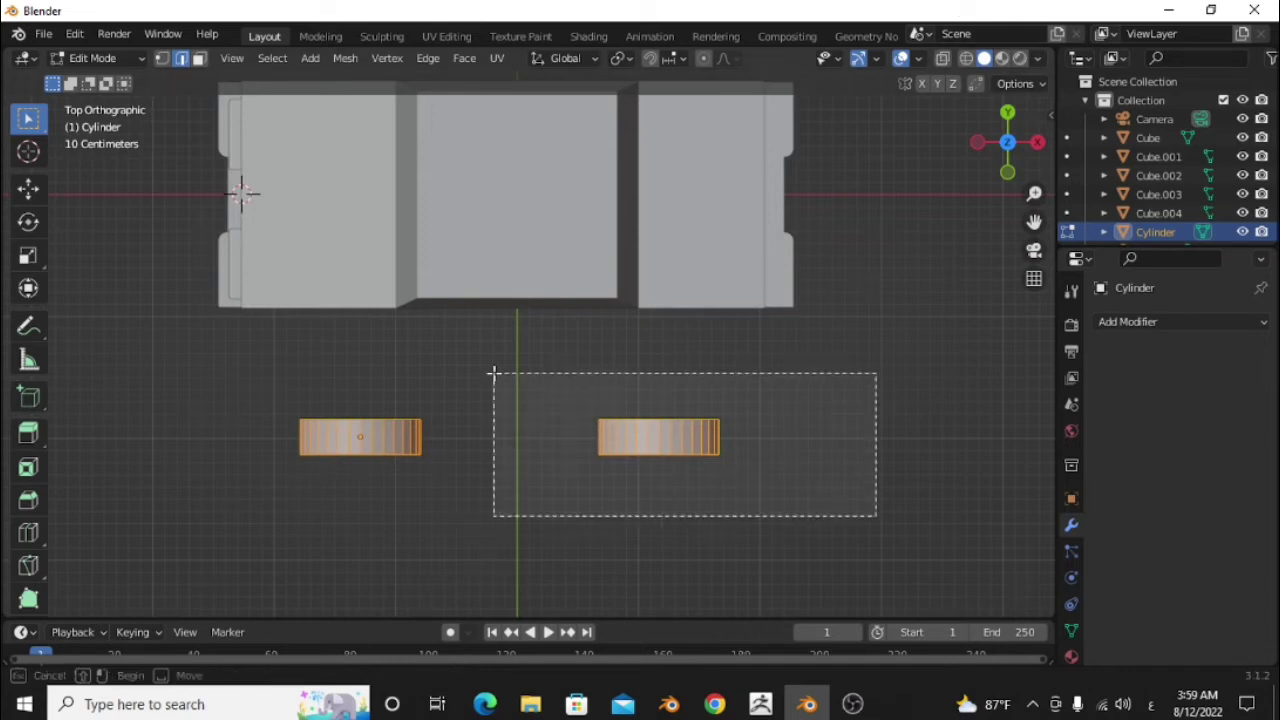
pyautogui.click(943, 58)
pyautogui.press('p')
pyautogui.click(645, 427)
pyautogui.press('Tab')
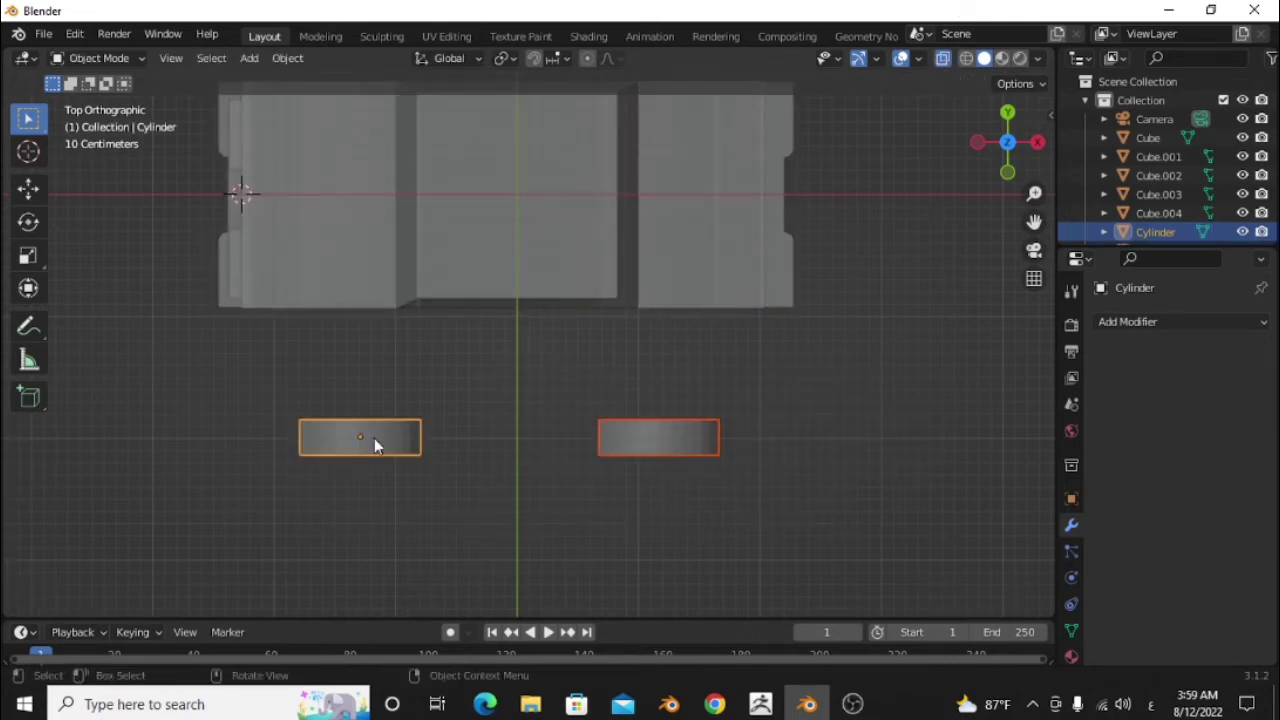
# Pull the left wheel's top edge inward along Y in several small moves
pyautogui.click(374, 438)
pyautogui.press('Tab')
pyautogui.scroll(3, 411, 480)
pyautogui.scroll(2, 520, 430)
pyautogui.scroll(2, 440, 454)
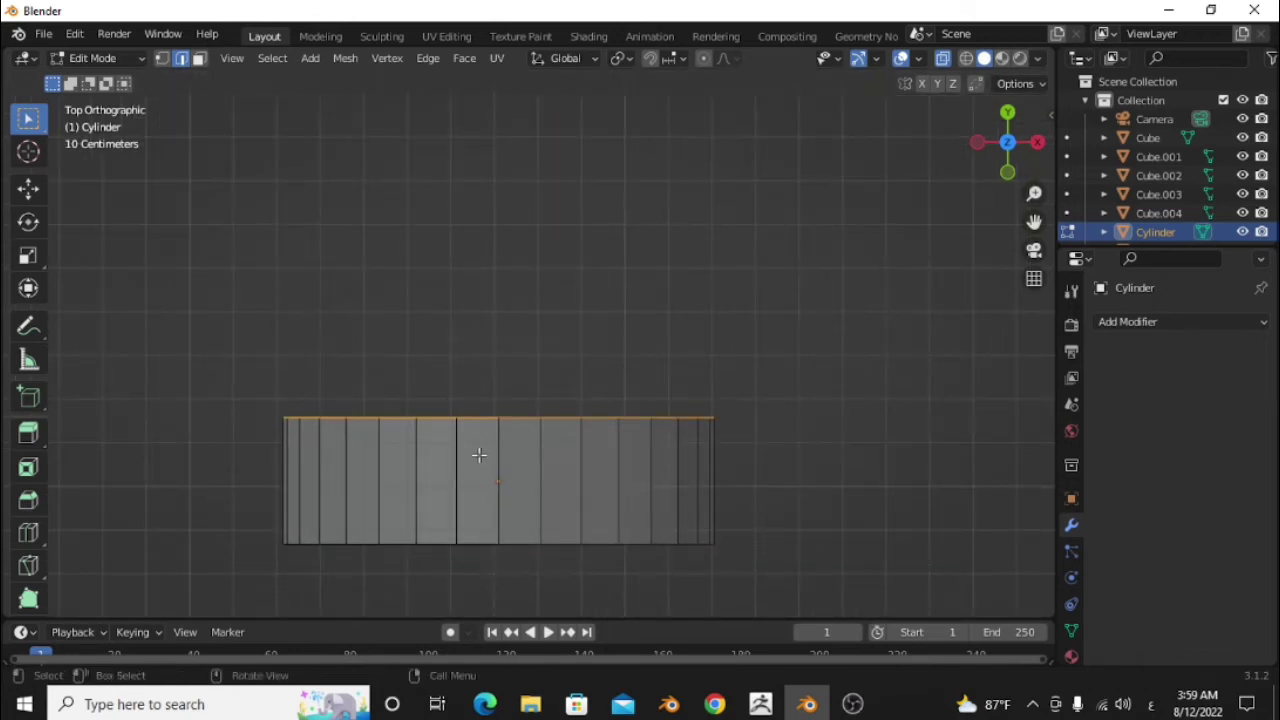
pyautogui.press('g')
pyautogui.press('y')
pyautogui.click(499, 515)
pyautogui.scroll(3, 551, 206)
pyautogui.scroll(3, 508, 443)
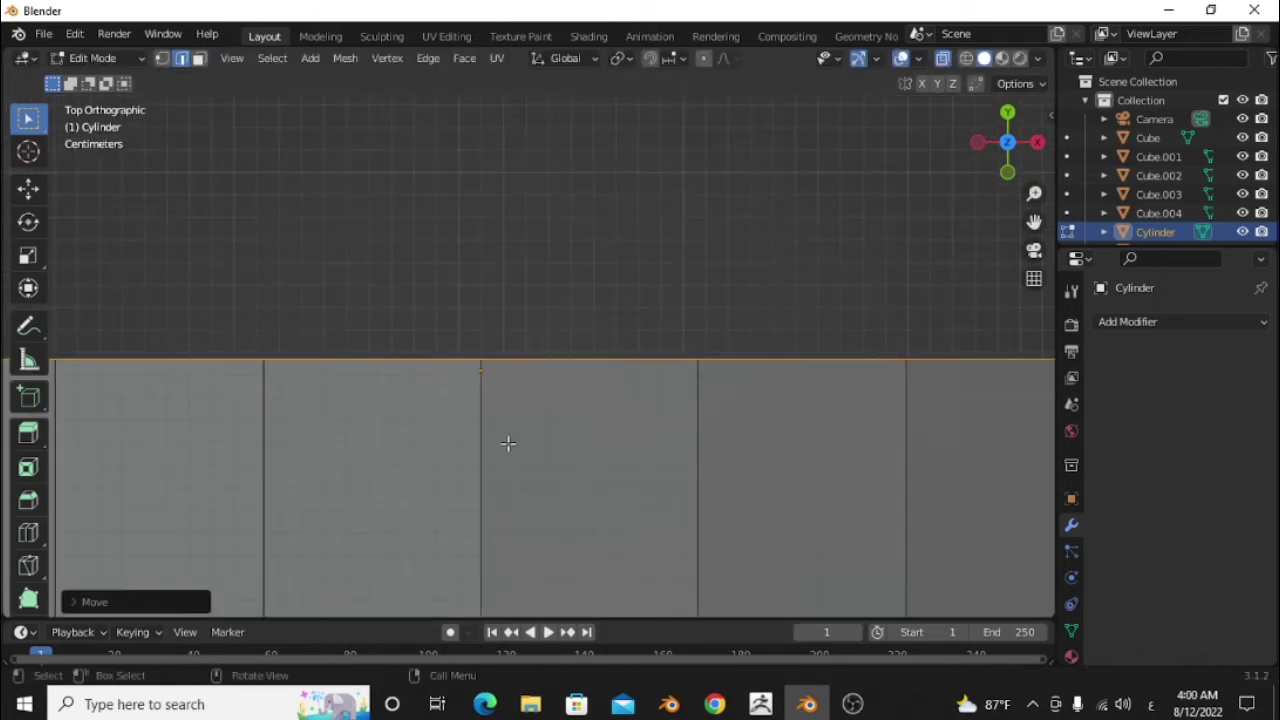
pyautogui.press('g')
pyautogui.click(514, 453)
pyautogui.scroll(2, 514, 453)
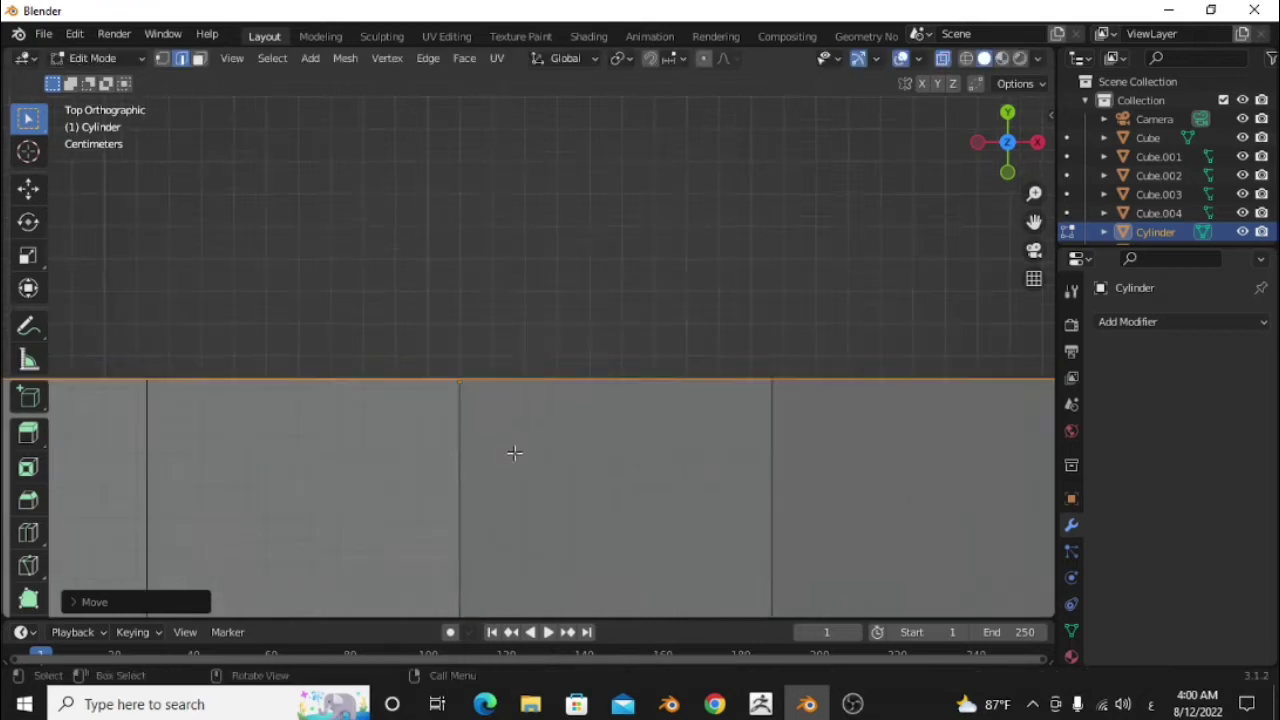
pyautogui.scroll(2, 514, 453)
pyautogui.press('g')
pyautogui.press('y')
pyautogui.click(481, 338)
pyautogui.scroll(-4, 481, 338)
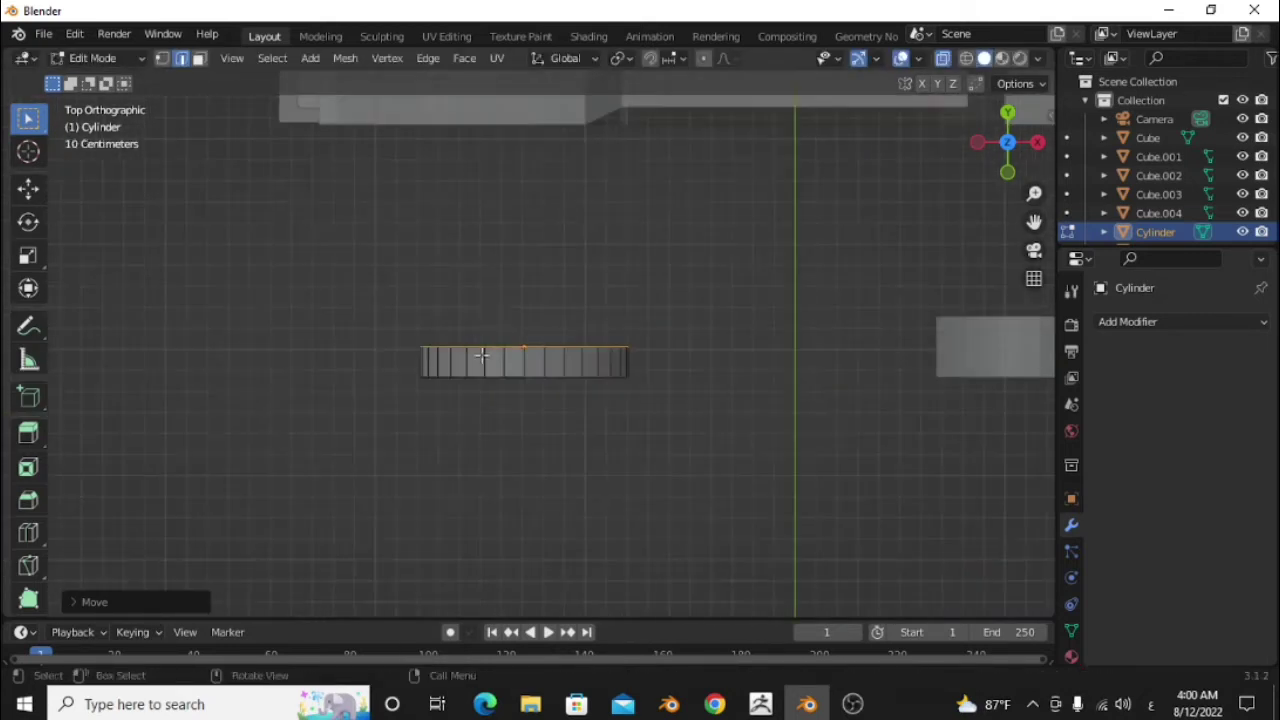
# Move the left wheel's bottom edge inward along Y to slim the wheel
pyautogui.press('Tab')
pyautogui.moveTo(481, 338)
pyautogui.mouseDown(button='middle')
pyautogui.moveTo(570, 360)
pyautogui.moveTo(568, 372)
pyautogui.mouseUp(button='middle')
pyautogui.press('Tab')
pyautogui.press('KP_7')
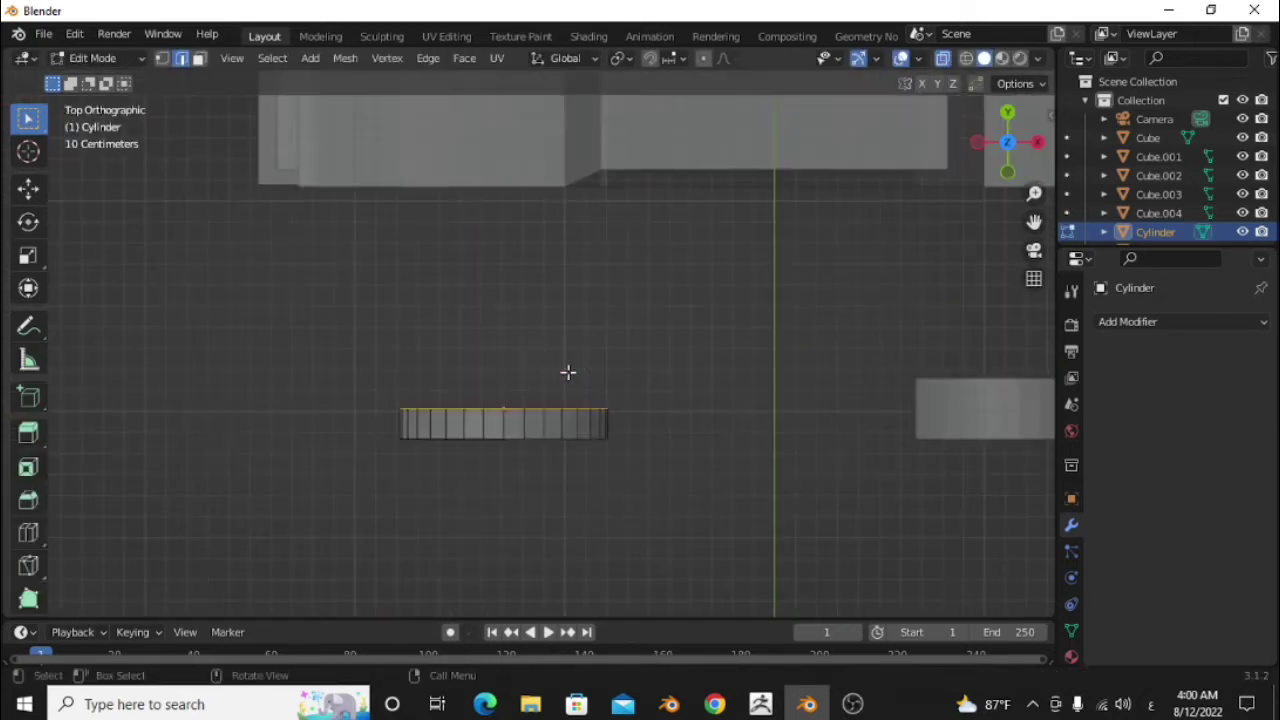
pyautogui.scroll(4, 697, 563)
pyautogui.keyDown('shift'); pyautogui.moveTo(697, 563); pyautogui.dragTo(737, 432, button='middle'); pyautogui.keyUp('shift')
pyautogui.moveTo(811, 480); pyautogui.dragTo(250, 398)
pyautogui.press('g')
pyautogui.press('y')
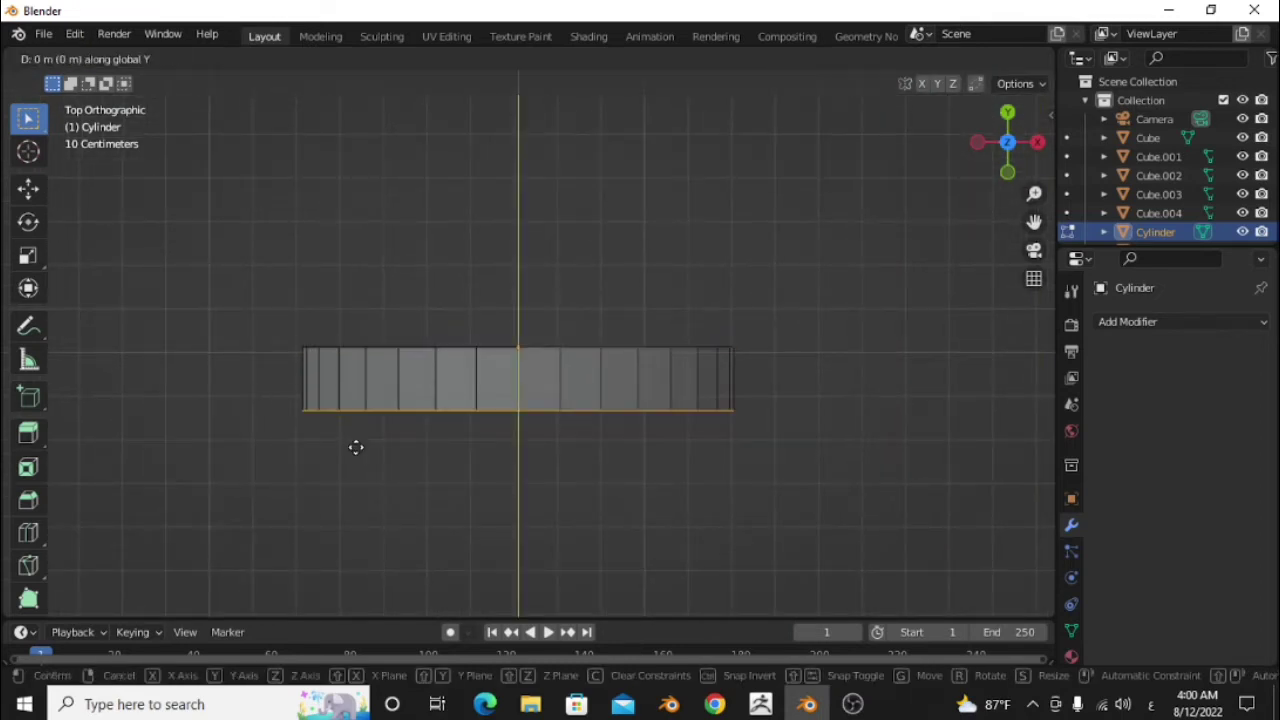
pyautogui.click(363, 497)
pyautogui.press('Tab')
# Apply rotation and scale to the wheel with Ctrl+A
pyautogui.moveTo(366, 503)
pyautogui.mouseDown(button='middle')
pyautogui.moveTo(447, 382)
pyautogui.moveTo(554, 371)
pyautogui.moveTo(970, 60)
pyautogui.mouseUp(button='middle')
pyautogui.hotkey('ctrl', 'a')
pyautogui.click(447, 382)
pyautogui.press('Tab')
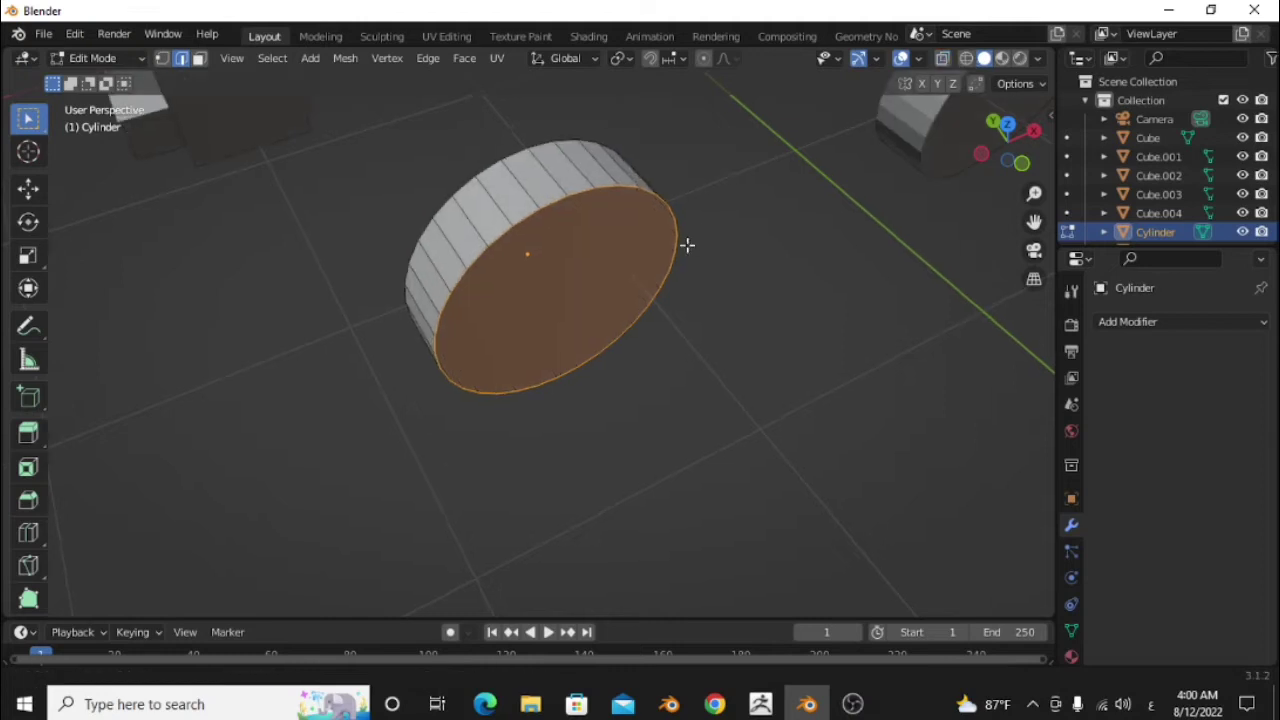
# Bevel the wheel cap's edges with 5 segments to round them off
pyautogui.moveTo(686, 243); pyautogui.dragTo(677, 269, button='middle')
pyautogui.scroll(3, 677, 269)
pyautogui.hotkey('ctrl', 'b')
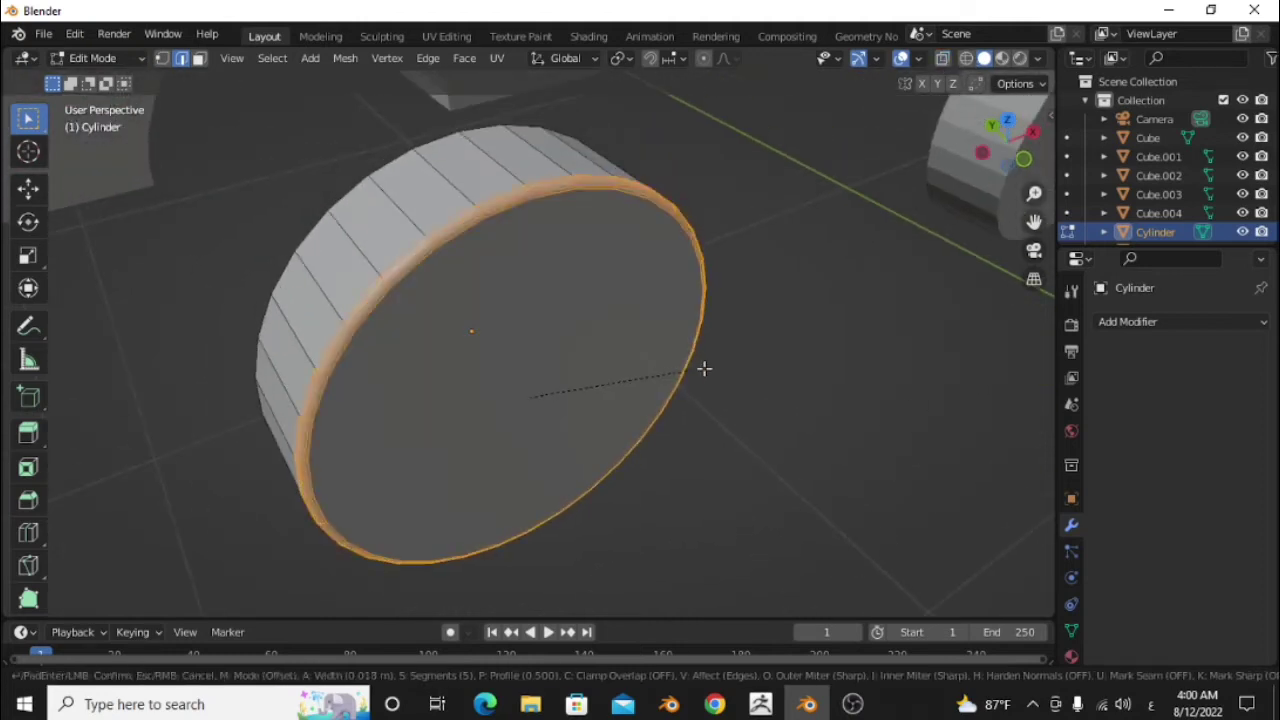
pyautogui.scroll(4, 715, 375)
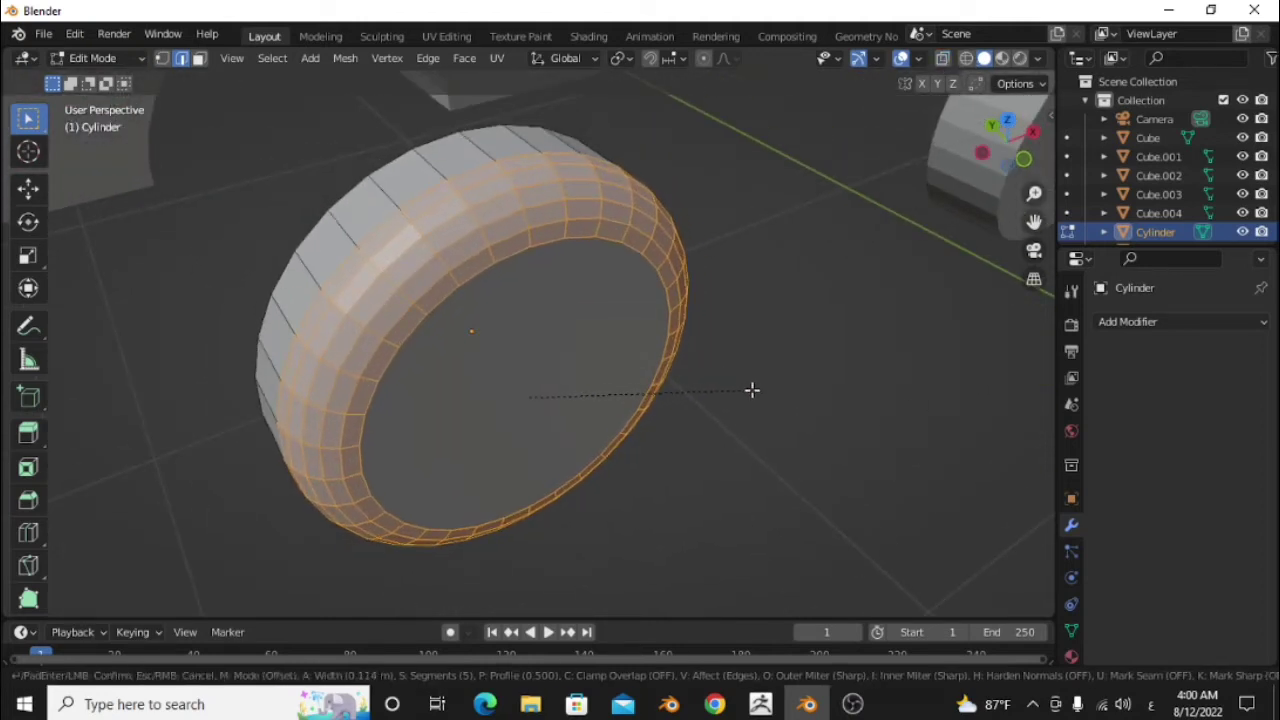
pyautogui.click(747, 384)
pyautogui.moveTo(747, 384); pyautogui.dragTo(529, 391, button='middle')
# Select the wheel's front face, extrude it and scale it inward into a rim ring
pyautogui.press('Tab')
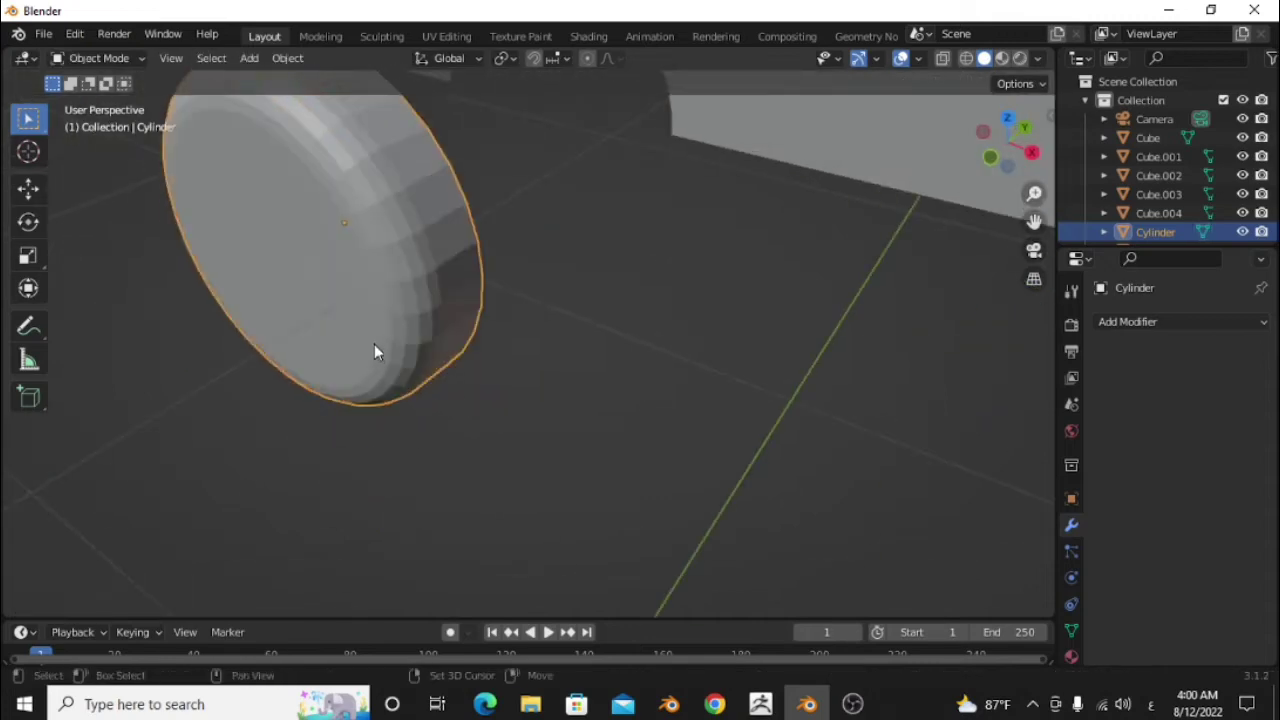
pyautogui.moveTo(371, 349); pyautogui.dragTo(474, 436, button='middle')
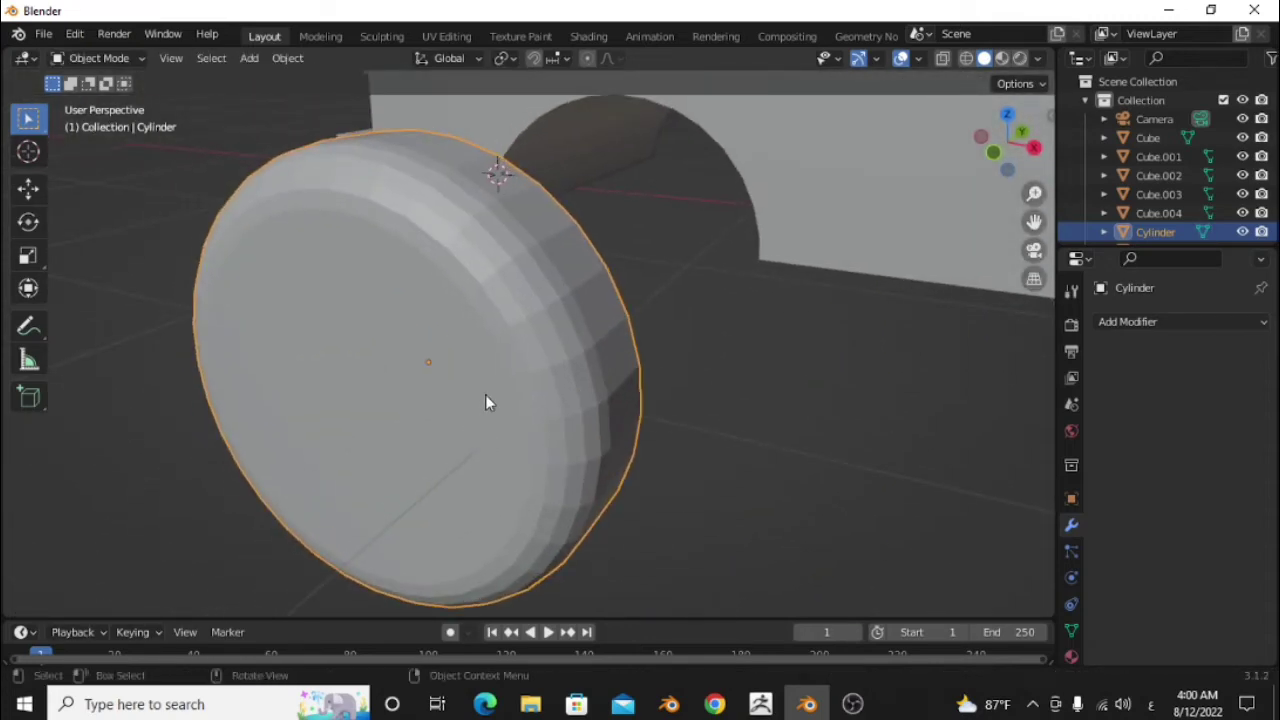
pyautogui.moveTo(348, 423); pyautogui.dragTo(363, 420, button='middle')
pyautogui.press('Tab')
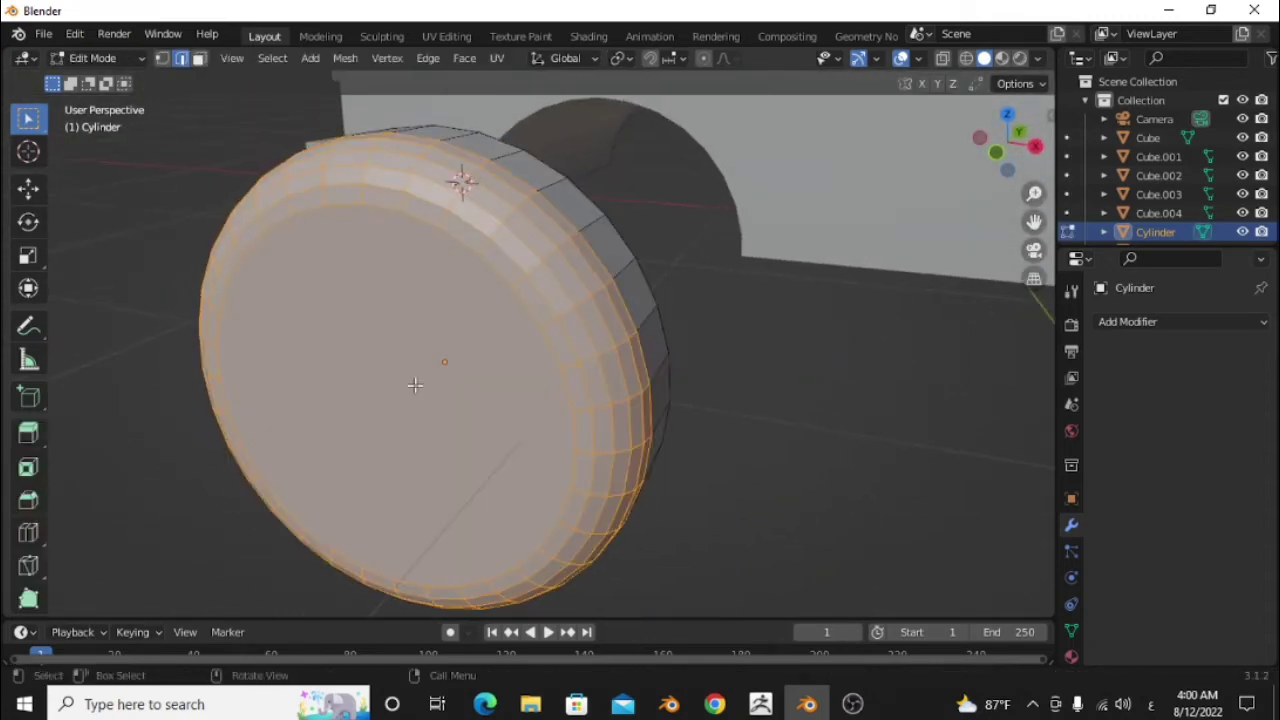
pyautogui.hotkey('alt', 'a')
pyautogui.click(387, 338)
pyautogui.press('s')
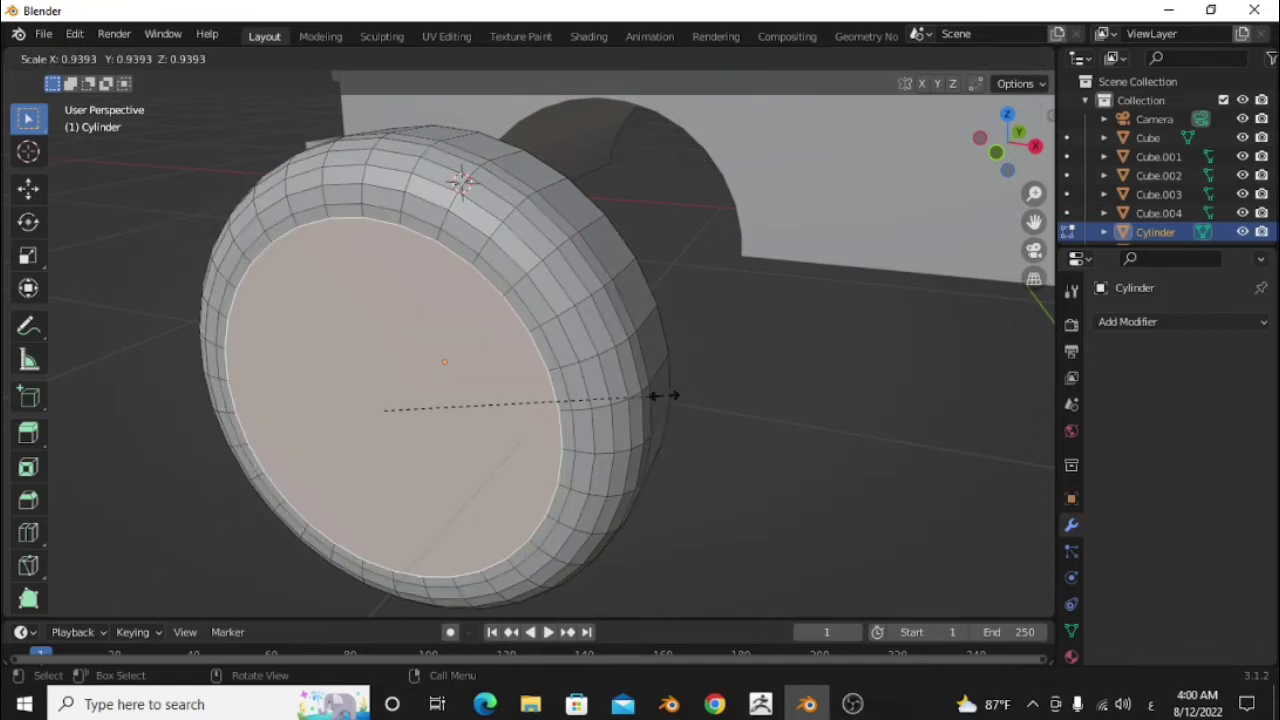
pyautogui.click(650, 395)
pyautogui.press('e')
pyautogui.click(661, 394)
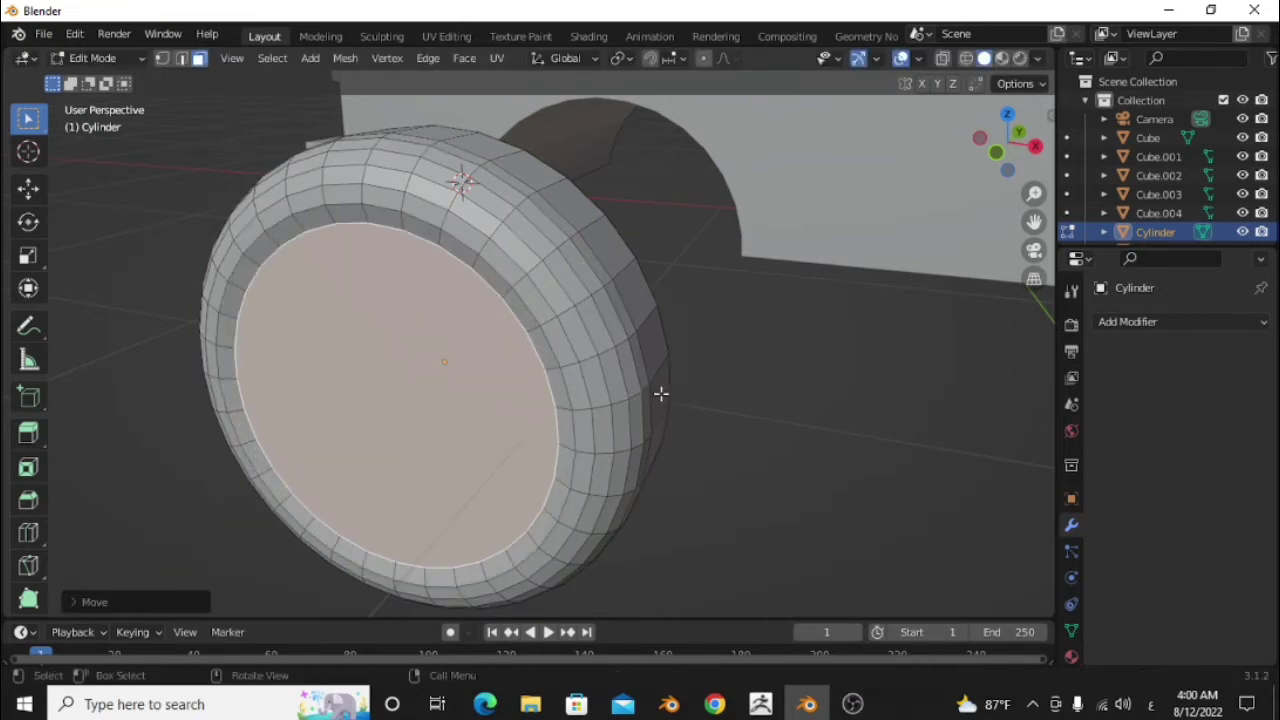
# Extrude the centre face again and push it 0.04707 m into the wheel
pyautogui.press('s')
pyautogui.click(640, 380)
pyautogui.press('e')
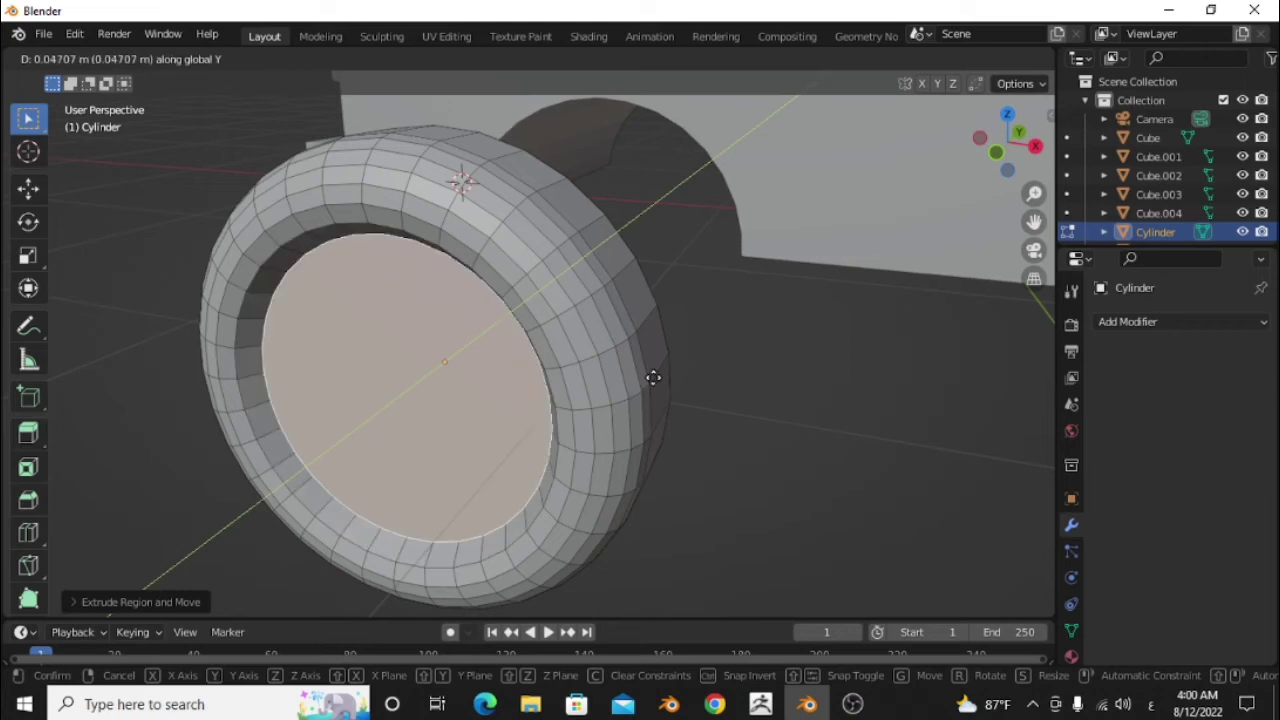
pyautogui.click(648, 379)
# Delete the selected face and pick another wheel face for removal
pyautogui.scroll(-3, 648, 379)
pyautogui.moveTo(648, 379)
pyautogui.mouseDown(button='middle')
pyautogui.moveTo(644, 410)
pyautogui.moveTo(470, 430)
pyautogui.moveTo(363, 397)
pyautogui.mouseUp(button='middle')
pyautogui.press('x')
pyautogui.click(440, 437)
pyautogui.press('Tab')
pyautogui.press('Tab')
pyautogui.click(423, 306)
# Delete the selected wheel face and add a Mirror modifier on the Y axis only
pyautogui.press('x')
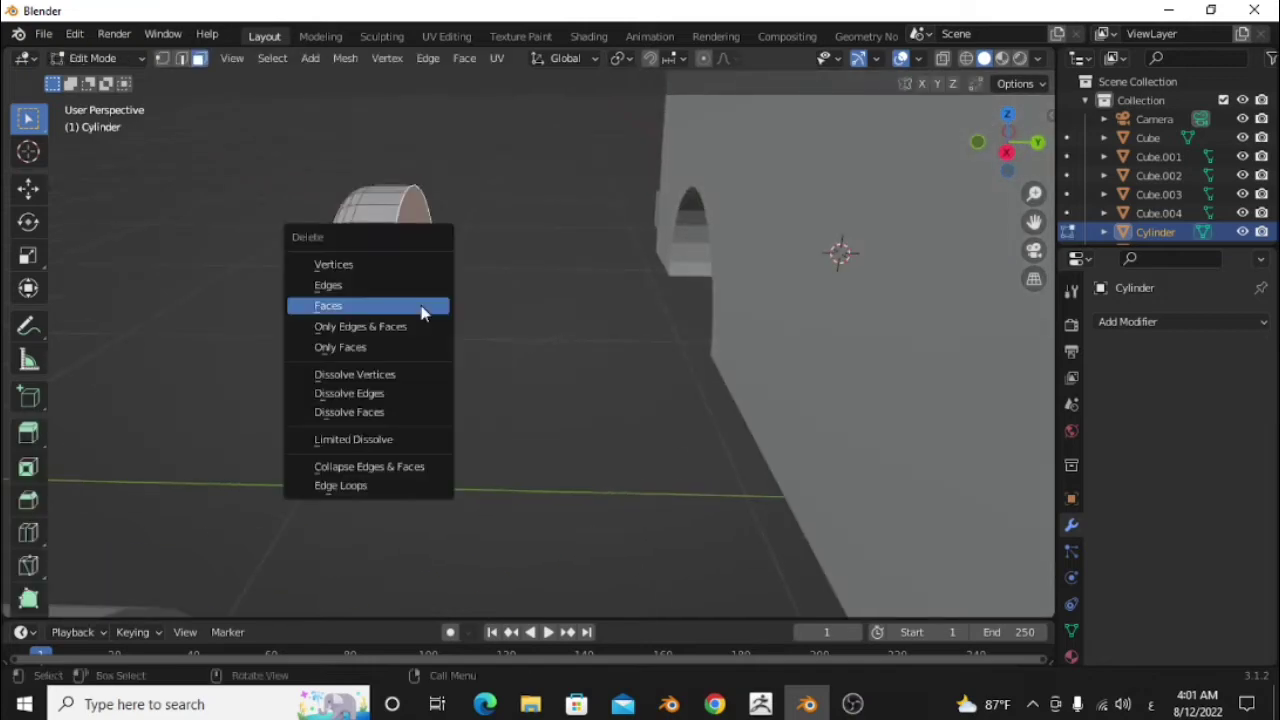
pyautogui.click(423, 309)
pyautogui.click(1177, 327)
pyautogui.click(922, 522)
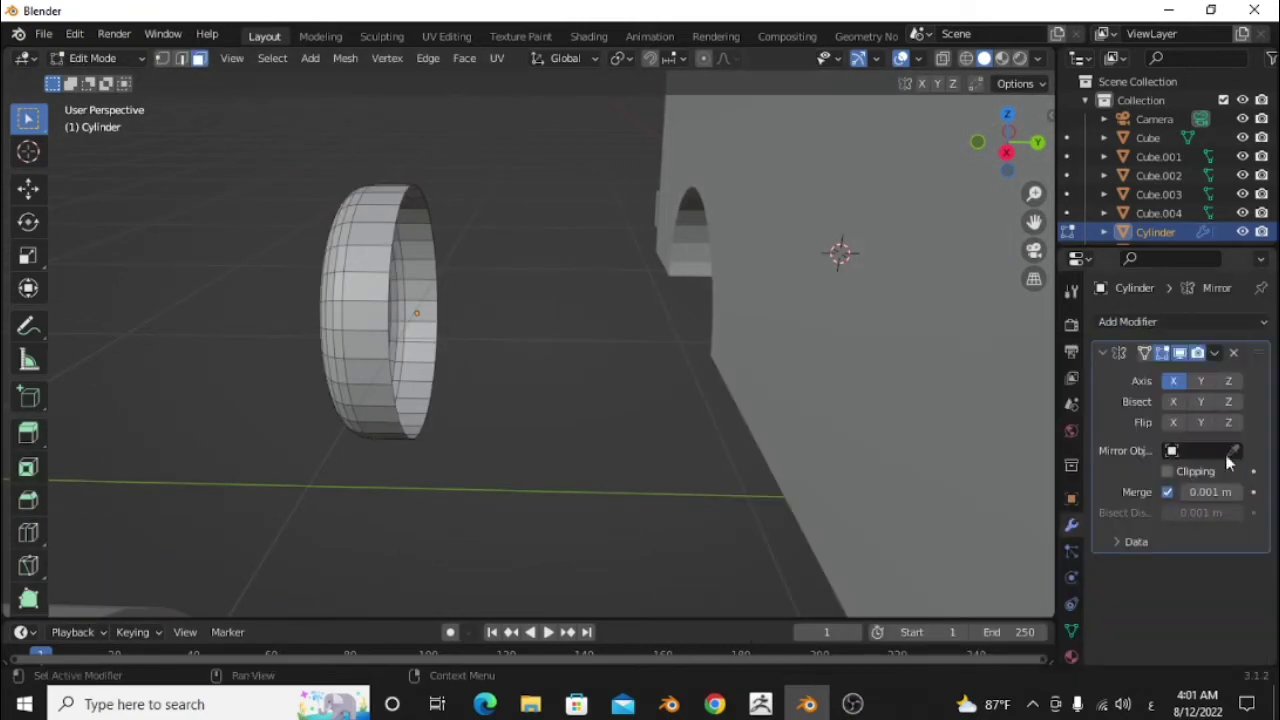
pyautogui.click(1201, 381)
pyautogui.click(1174, 381)
# Try moving the wheel along Y, inspect the result, then undo the move
pyautogui.moveTo(760, 480)
pyautogui.mouseDown(button='middle')
pyautogui.moveTo(726, 520)
pyautogui.moveTo(734, 491)
pyautogui.moveTo(690, 468)
pyautogui.moveTo(720, 491)
pyautogui.mouseUp(button='middle')
pyautogui.press('Tab')
pyautogui.press('g')
pyautogui.press('y')
pyautogui.click(566, 406)
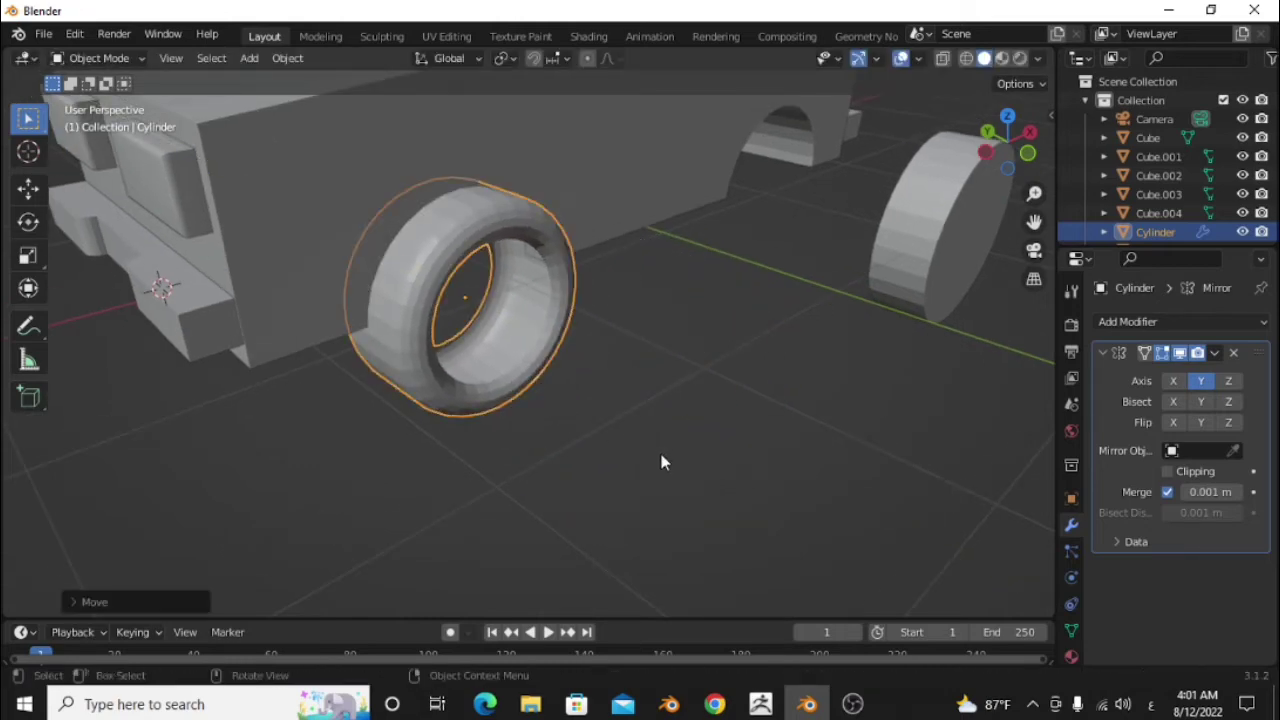
pyautogui.click(654, 455)
pyautogui.moveTo(654, 455)
pyautogui.mouseDown(button='middle')
pyautogui.moveTo(514, 437)
pyautogui.moveTo(494, 477)
pyautogui.mouseUp(button='middle')
pyautogui.scroll(3, 634, 446)
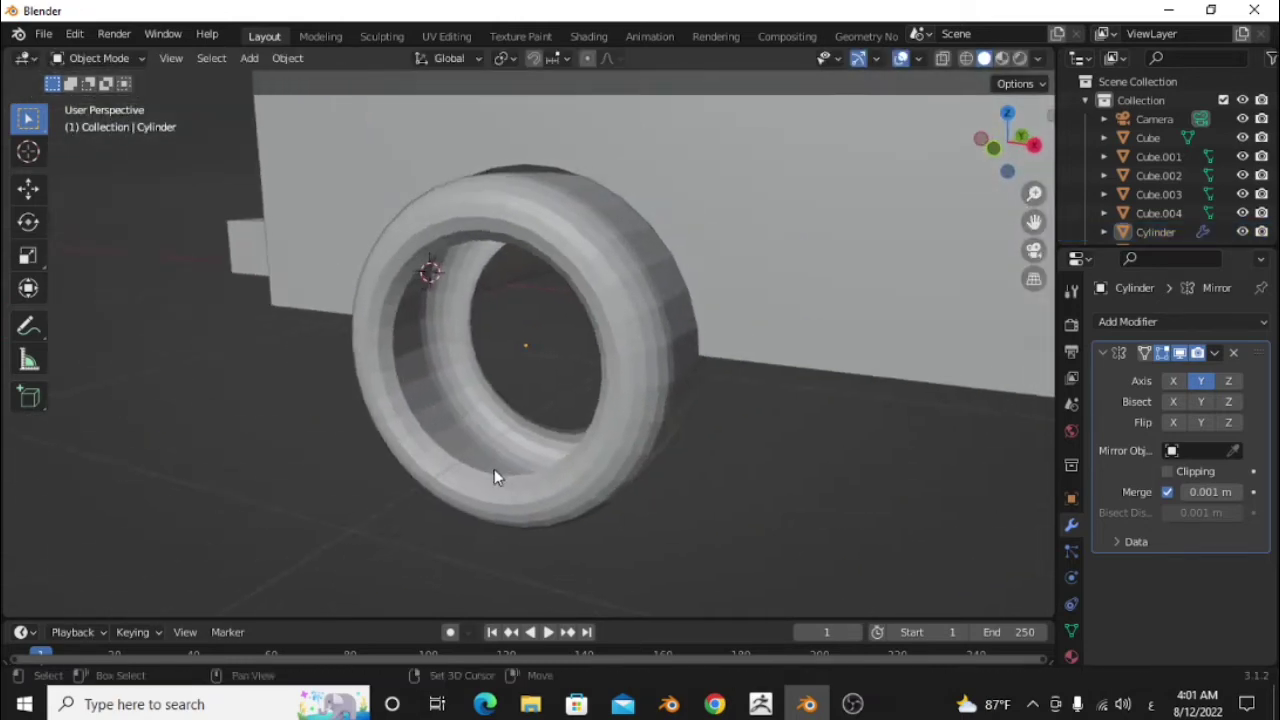
pyautogui.scroll(-3, 530, 465)
pyautogui.scroll(-3, 646, 480)
pyautogui.moveTo(646, 480)
pyautogui.mouseDown(button='middle')
pyautogui.moveTo(638, 468)
pyautogui.moveTo(680, 337)
pyautogui.mouseUp(button='middle')
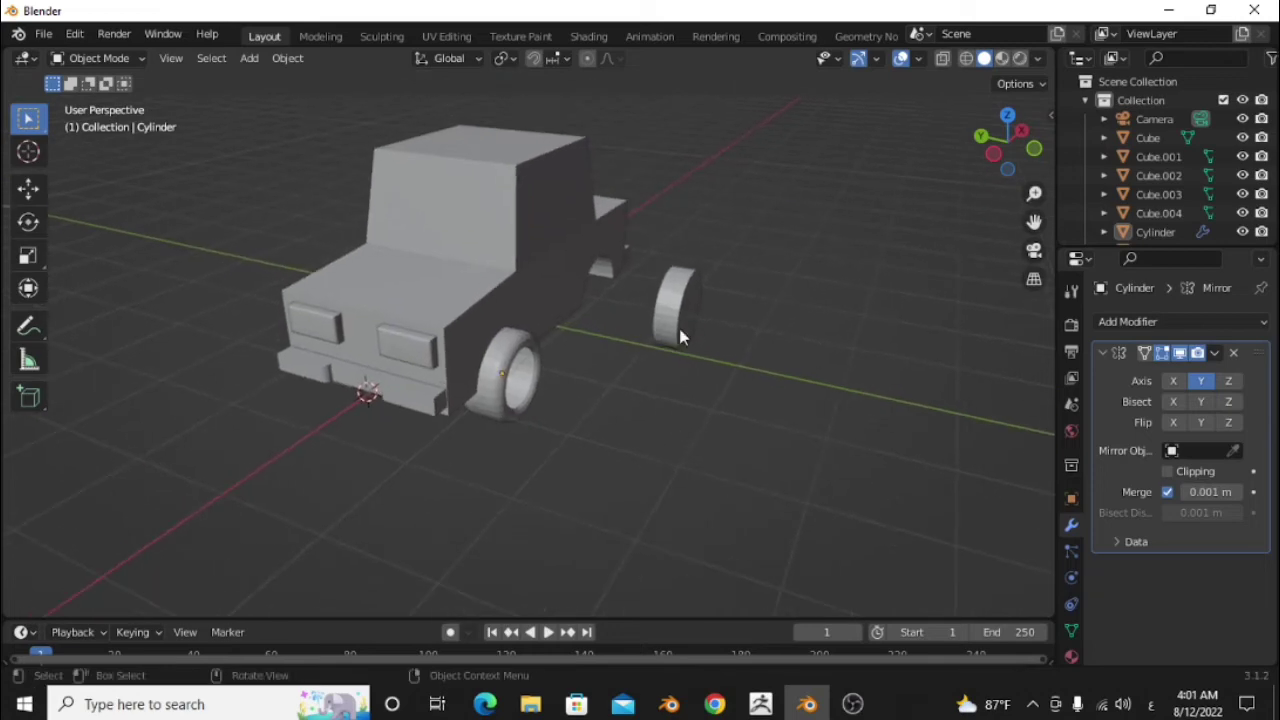
pyautogui.hotkey('ctrl', 'z')
# Add a second Mirror modifier to the wheel with the car body Cube as mirror object
pyautogui.click(492, 395)
pyautogui.moveTo(492, 395); pyautogui.dragTo(454, 481, button='middle')
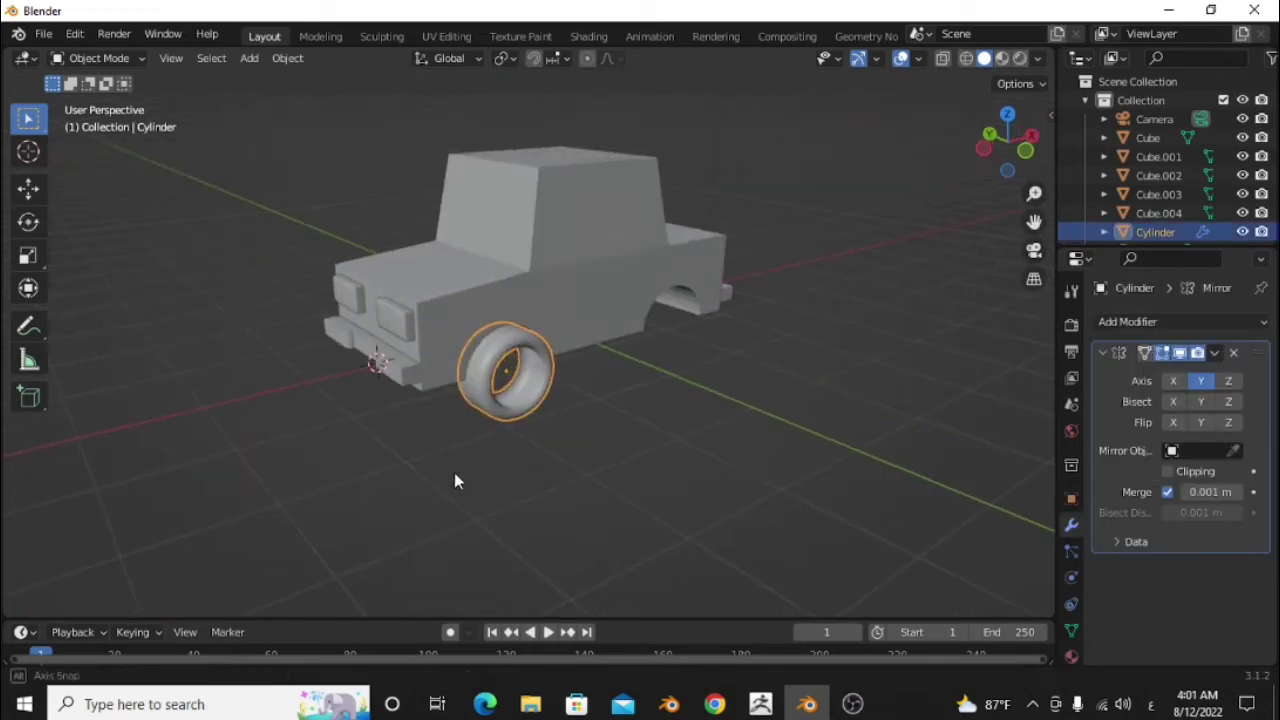
pyautogui.click(1099, 352)
pyautogui.moveTo(693, 428); pyautogui.dragTo(629, 398, button='middle')
pyautogui.click(1182, 322)
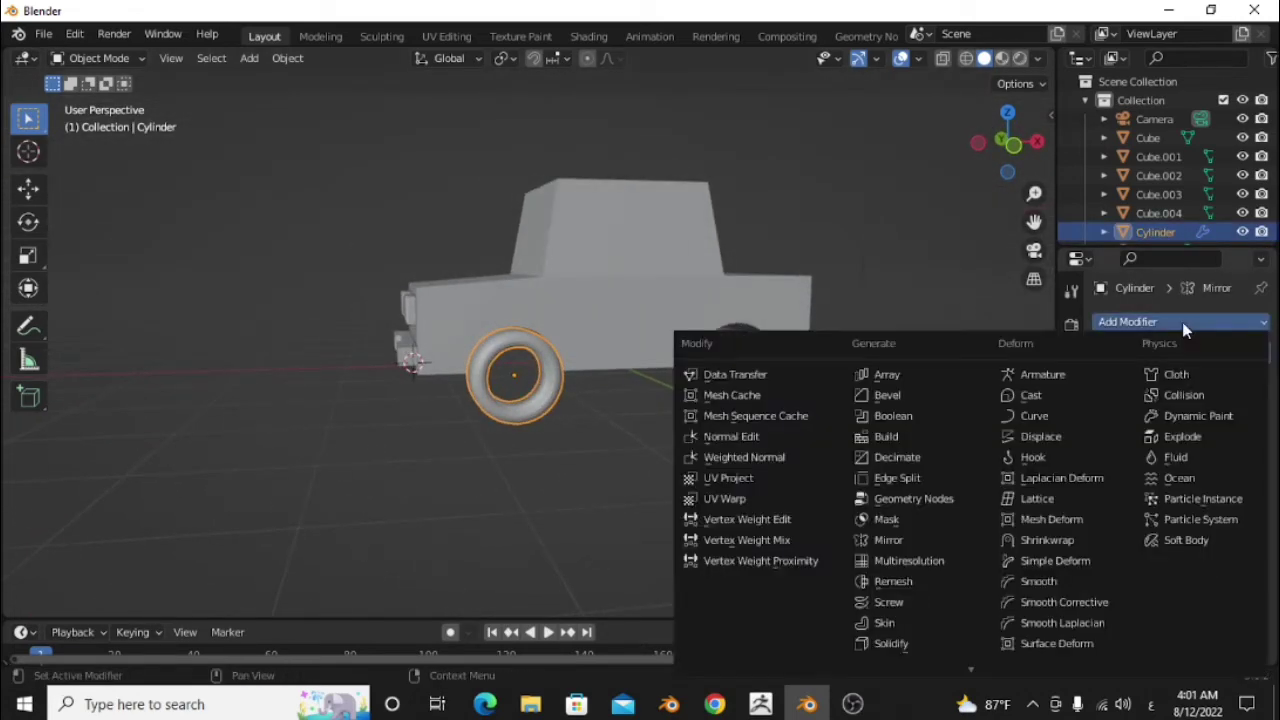
pyautogui.click(888, 547)
pyautogui.moveTo(703, 498); pyautogui.dragTo(846, 534, button='middle')
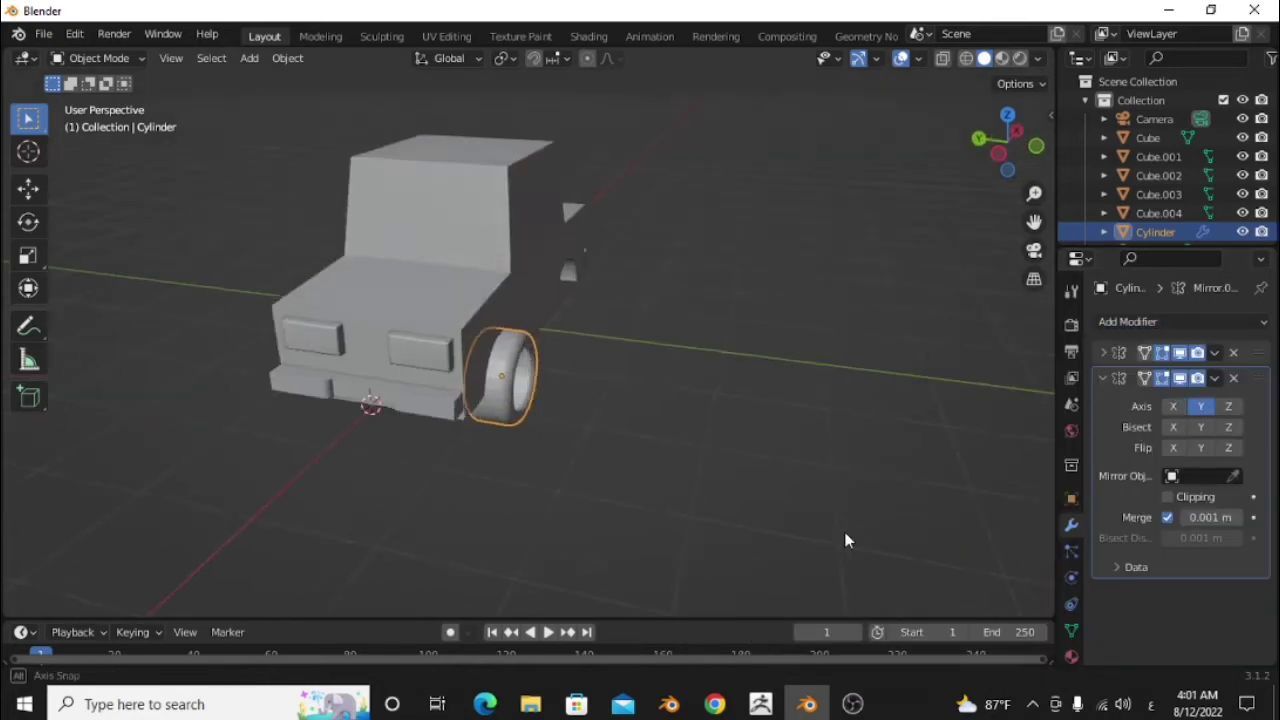
pyautogui.click(537, 281)
# Duplicate the front wheel as Cylinder.001 and position it in the rear wheel arch
pyautogui.moveTo(719, 437); pyautogui.dragTo(549, 438, button='middle')
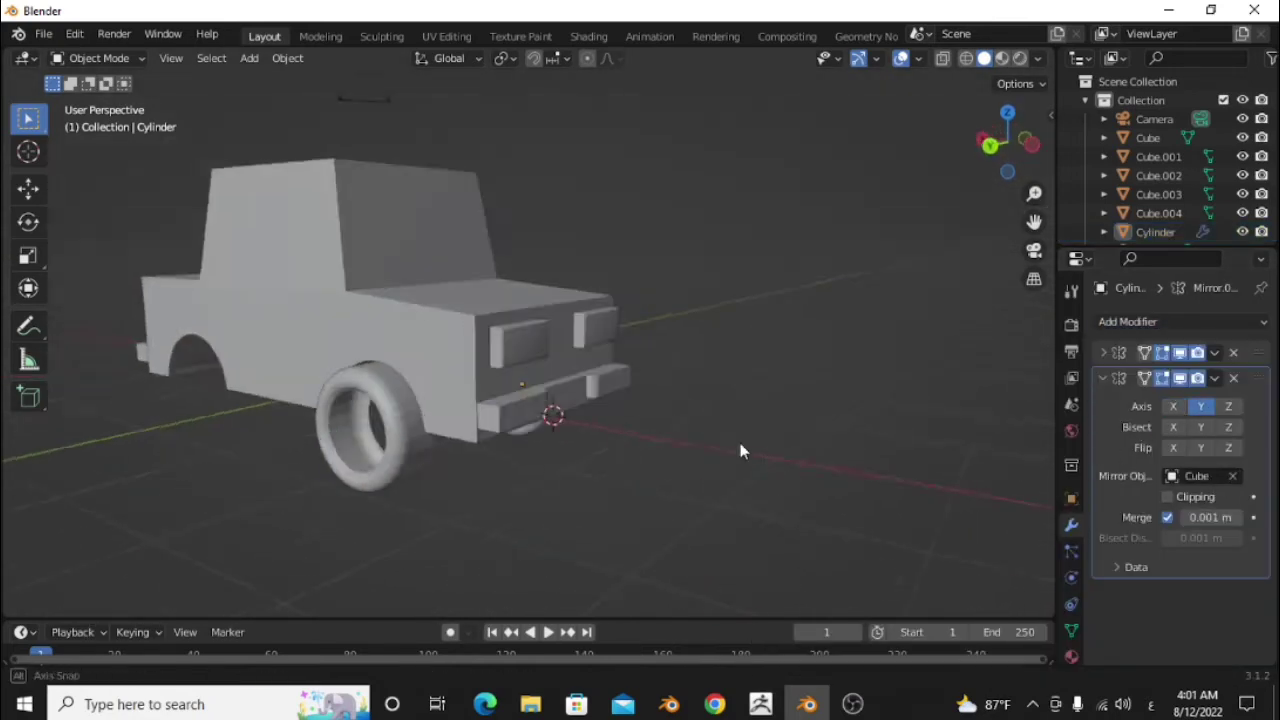
pyautogui.click(549, 438)
pyautogui.press('KP_1')
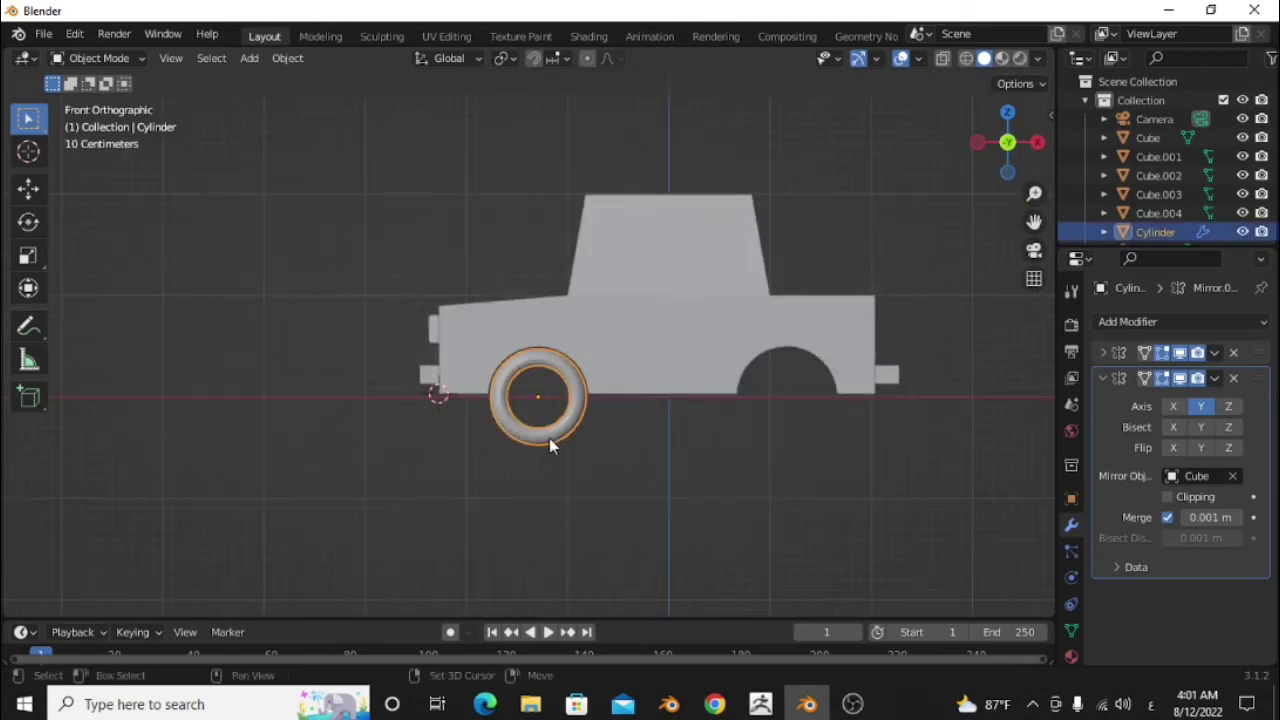
pyautogui.hotkey('shift', 'd')
pyautogui.press('x')
pyautogui.click(797, 488)
pyautogui.scroll(4, 767, 429)
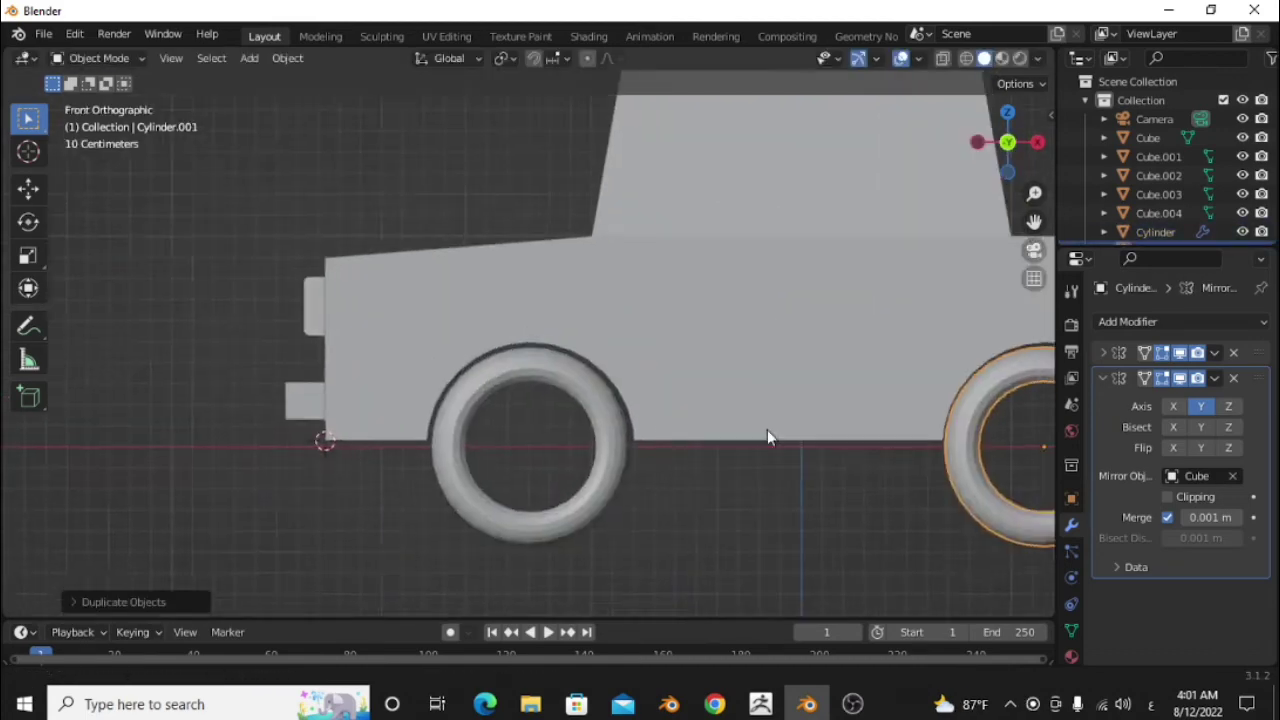
pyautogui.scroll(4, 538, 353)
pyautogui.press('g')
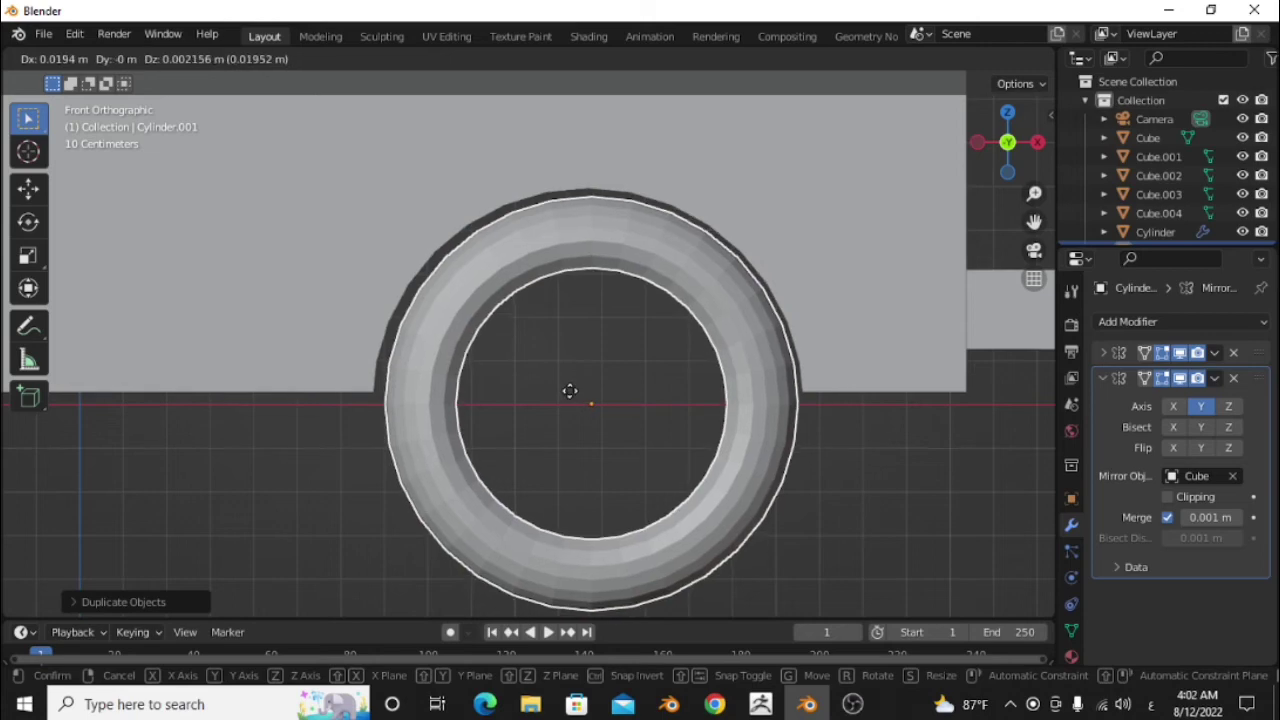
pyautogui.click(567, 389)
pyautogui.scroll(-4, 393, 483)
# Box-select all the car parts and raise them 0.4138 m along Z
pyautogui.moveTo(393, 483)
pyautogui.mouseDown(button='middle')
pyautogui.moveTo(615, 515)
pyautogui.moveTo(580, 485)
pyautogui.mouseUp(button='middle')
pyautogui.press('KP_1')
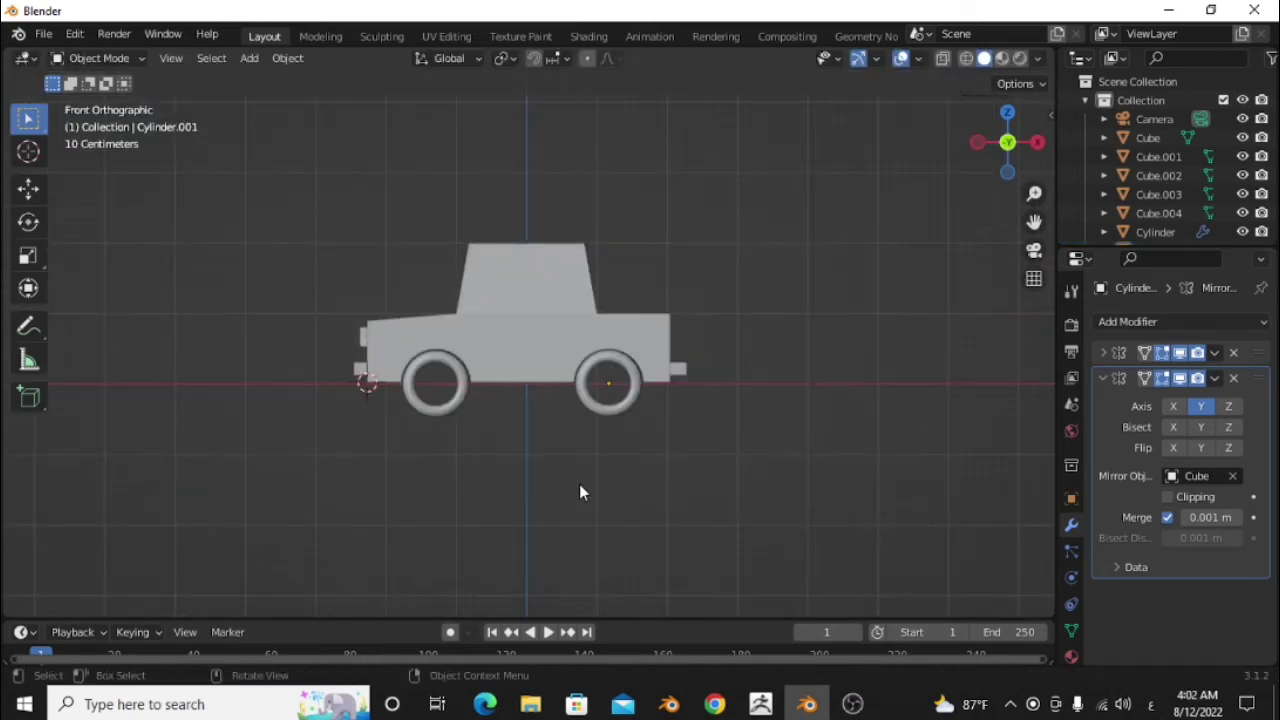
pyautogui.moveTo(682, 500); pyautogui.dragTo(395, 276)
pyautogui.press('g')
pyautogui.press('z')
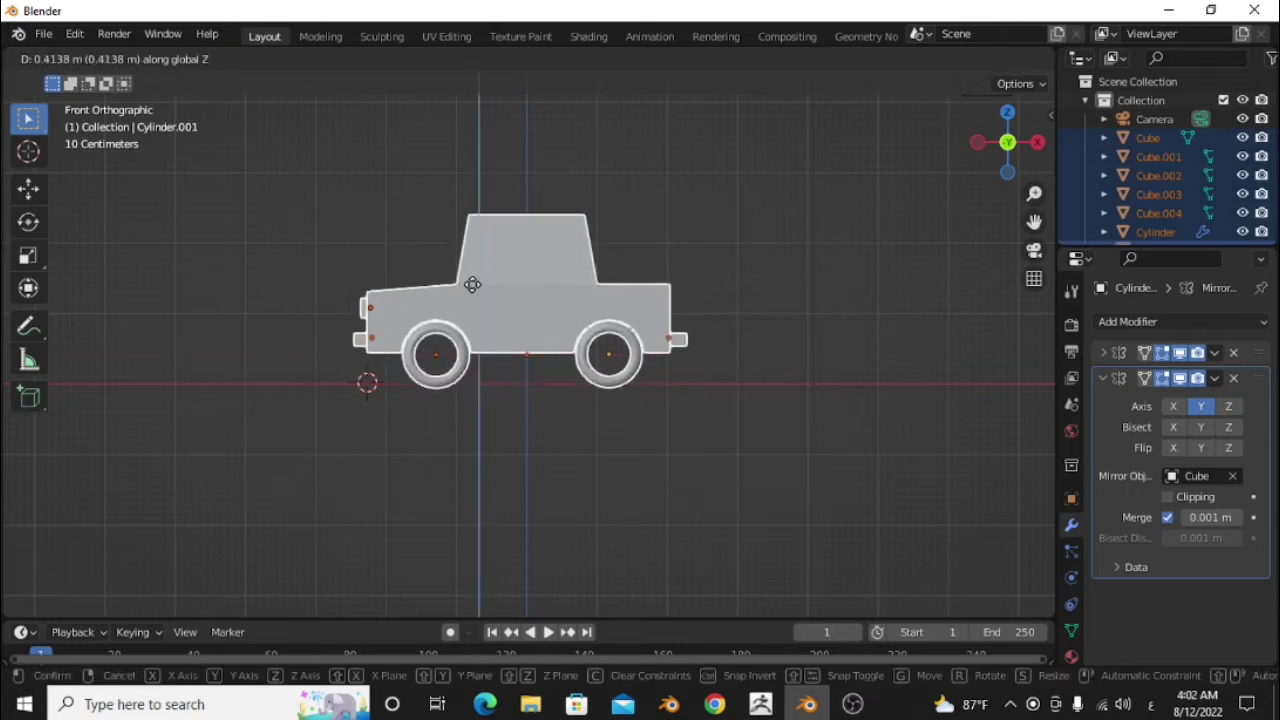
pyautogui.click(465, 278)
pyautogui.moveTo(465, 278)
pyautogui.mouseDown(button='middle')
pyautogui.moveTo(531, 354)
pyautogui.moveTo(555, 468)
pyautogui.mouseUp(button='middle')
pyautogui.click(545, 440)
# Add a plane at the 3D cursor and scale it into a large floor under the car
pyautogui.hotkey('shift', 's')
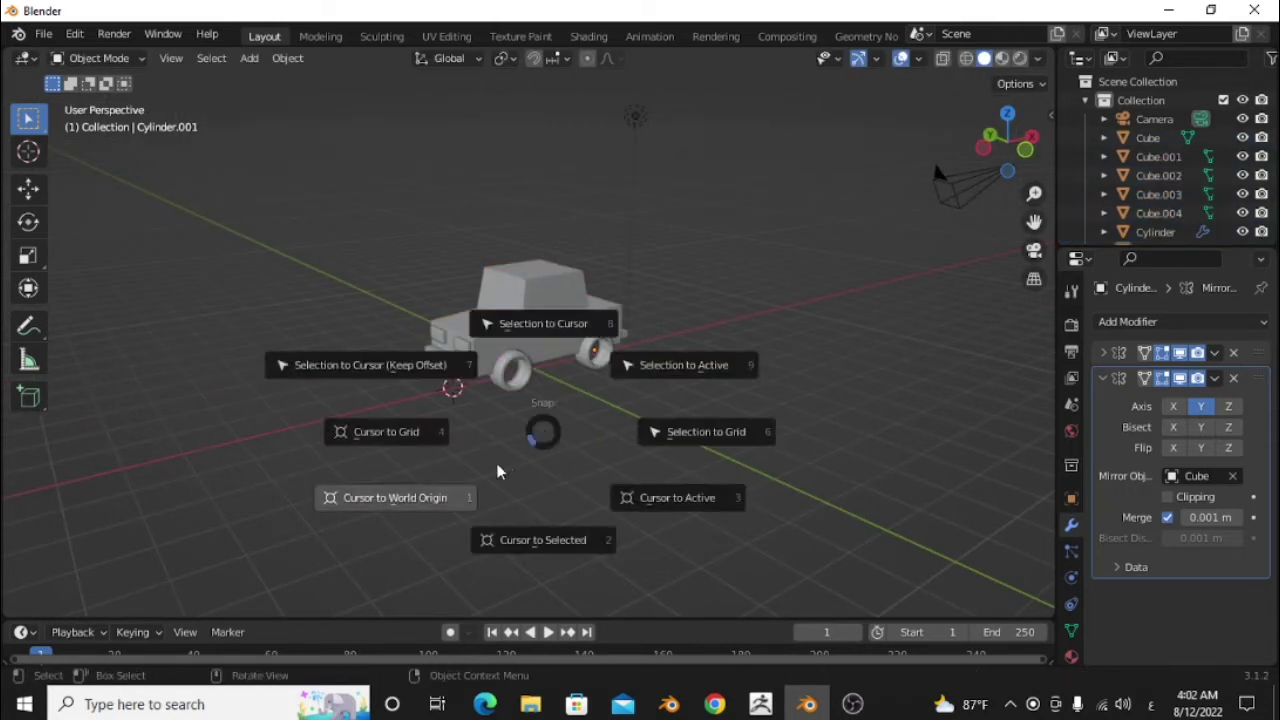
pyautogui.click(497, 466)
pyautogui.hotkey('shift', 'a')
pyautogui.click(590, 300)
pyautogui.press('s')
pyautogui.click(565, 454)
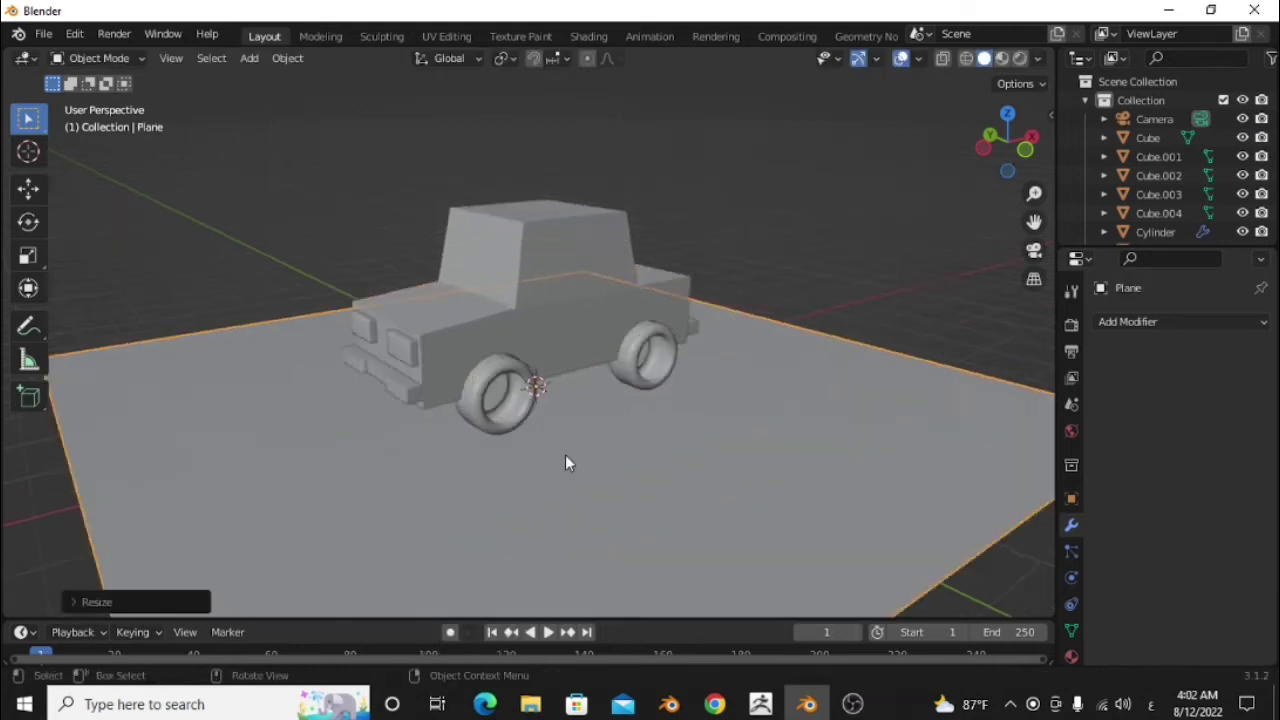
# In the car body's mesh, add a bevelled loop cut across the cab to form window panels
pyautogui.click(572, 424)
pyautogui.press('Tab')
pyautogui.moveTo(621, 367); pyautogui.dragTo(589, 368, button='middle')
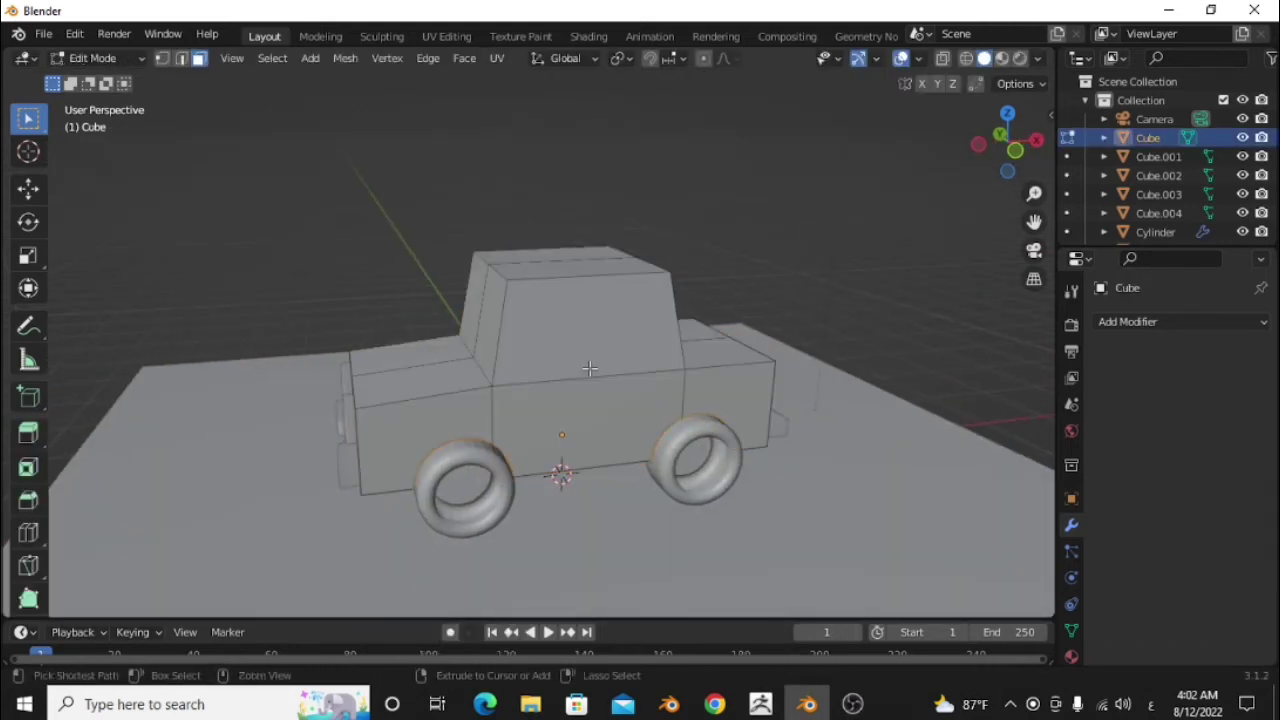
pyautogui.click(590, 368)
pyautogui.press('Tab')
pyautogui.press('Tab')
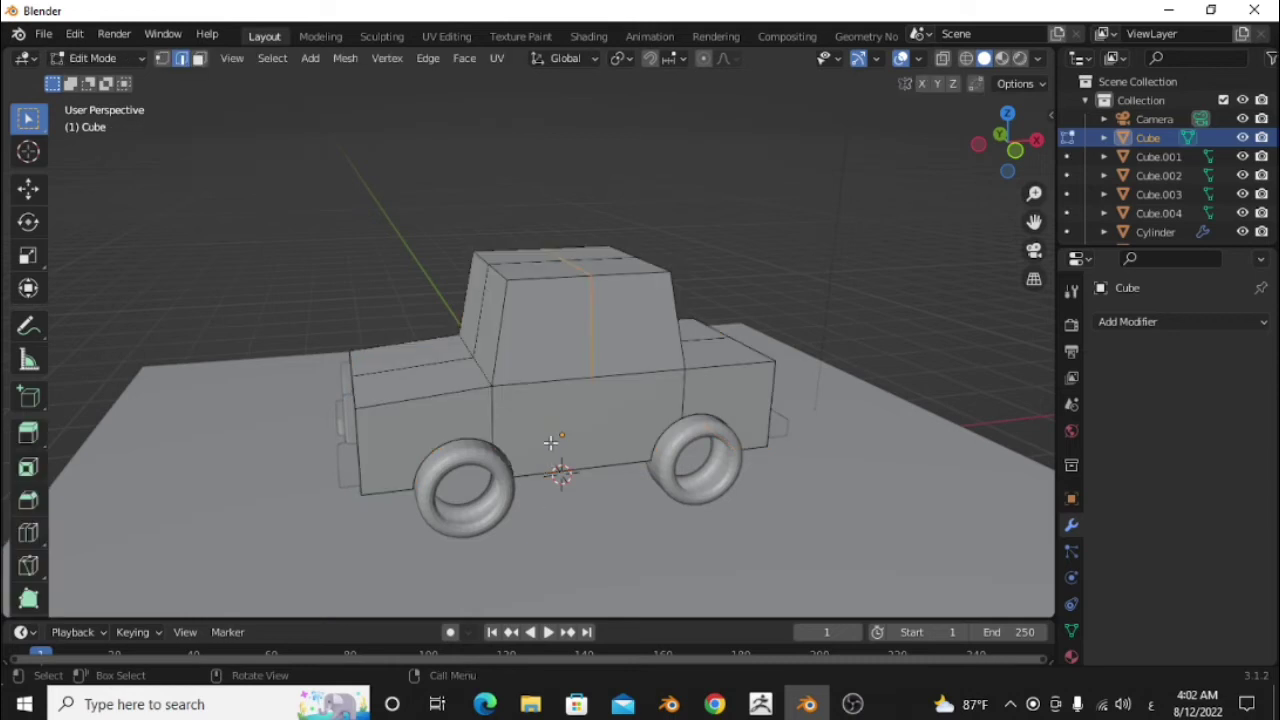
pyautogui.click(594, 414)
pyautogui.press('Tab')
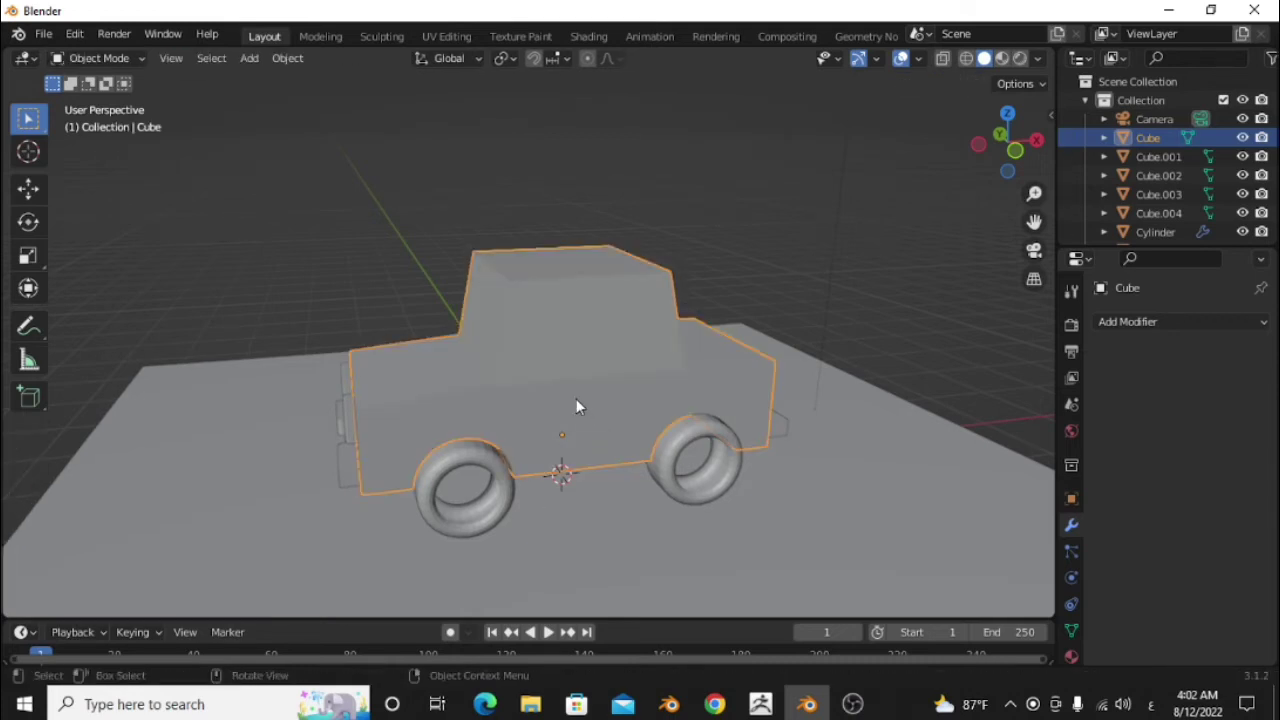
pyautogui.press('Tab')
pyautogui.moveTo(576, 398); pyautogui.dragTo(580, 365, button='middle')
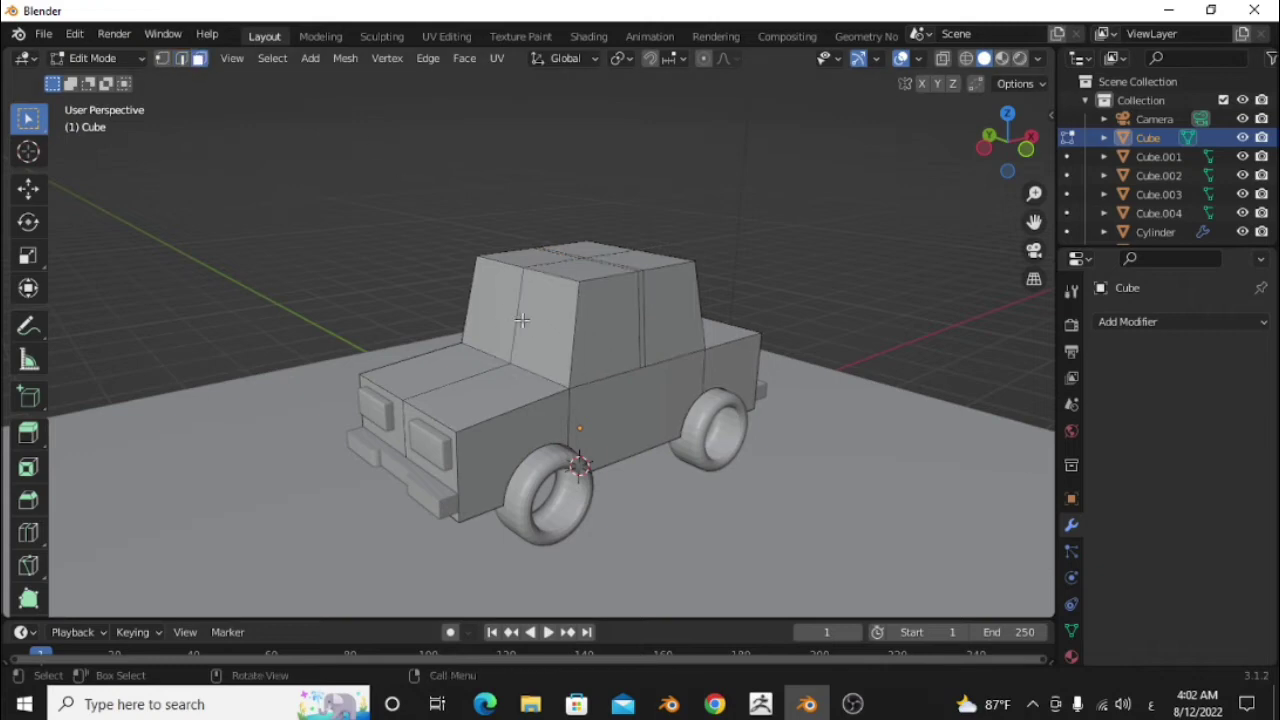
# Select the cab window faces and switch the viewport to material preview
pyautogui.click(521, 320)
pyautogui.moveTo(521, 320)
pyautogui.mouseDown(button='middle')
pyautogui.moveTo(641, 317)
pyautogui.moveTo(500, 363)
pyautogui.moveTo(540, 310)
pyautogui.moveTo(640, 340)
pyautogui.mouseUp(button='middle')
pyautogui.keyDown('shift'); pyautogui.click(641, 317); pyautogui.keyUp('shift')
pyautogui.keyDown('shift'); pyautogui.click(500, 363); pyautogui.keyUp('shift')
pyautogui.keyDown('shift'); pyautogui.click(543, 306); pyautogui.keyUp('shift')
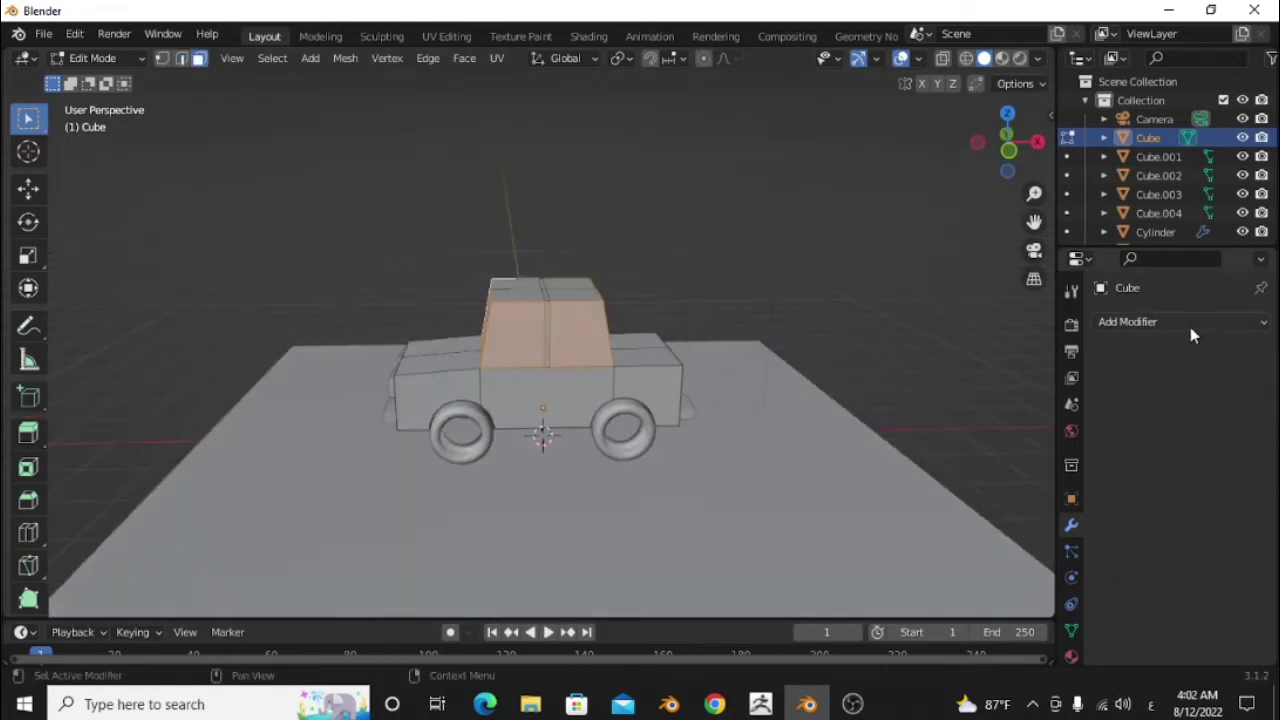
pyautogui.click(1190, 322)
pyautogui.click(1071, 650)
pyautogui.click(1002, 58)
pyautogui.moveTo(600, 400); pyautogui.dragTo(716, 418, button='middle')
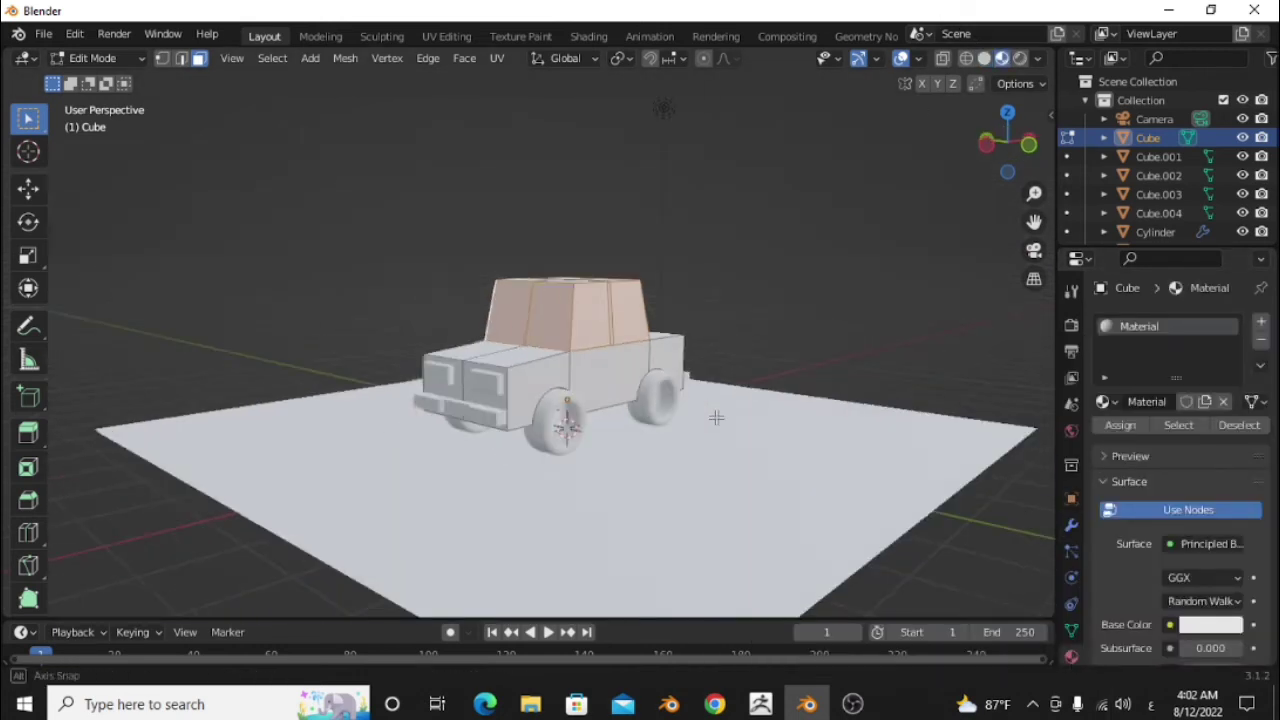
# Add a new material slot with Material.001 and assign it to the cab faces
pyautogui.scroll(5, 686, 441)
pyautogui.click(1261, 321)
pyautogui.scroll(-2, 731, 464)
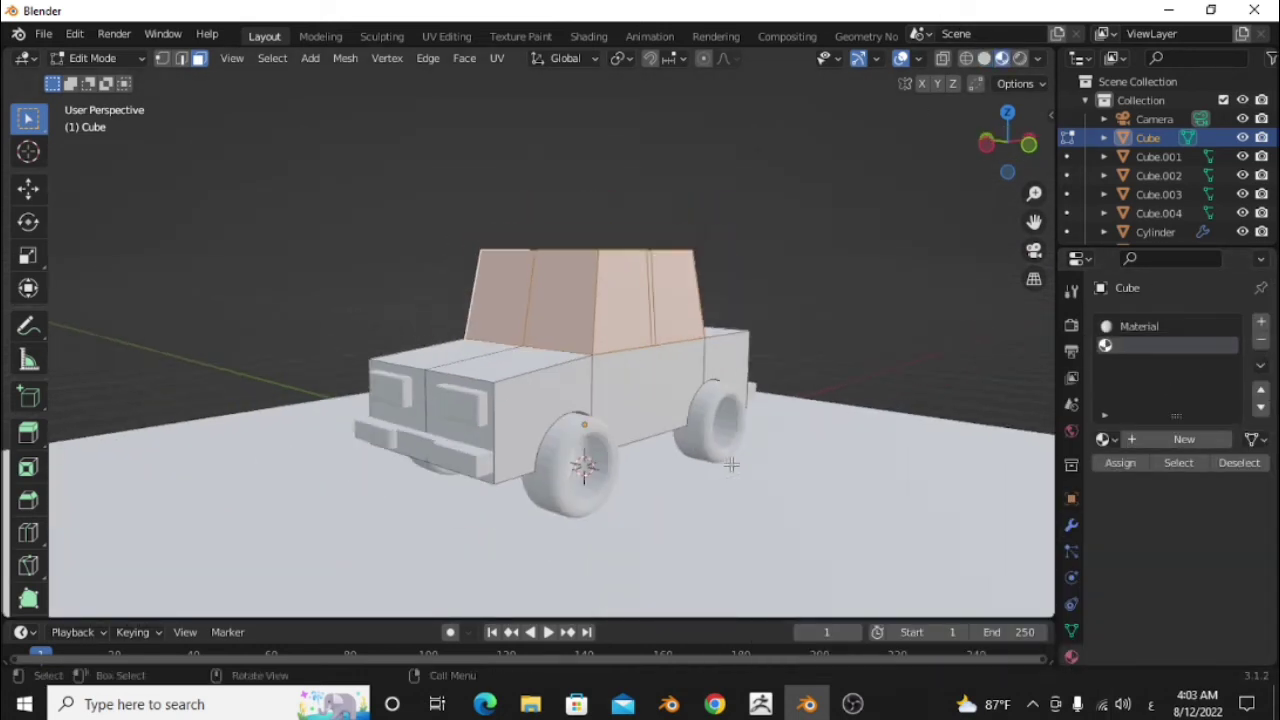
pyautogui.click(1184, 439)
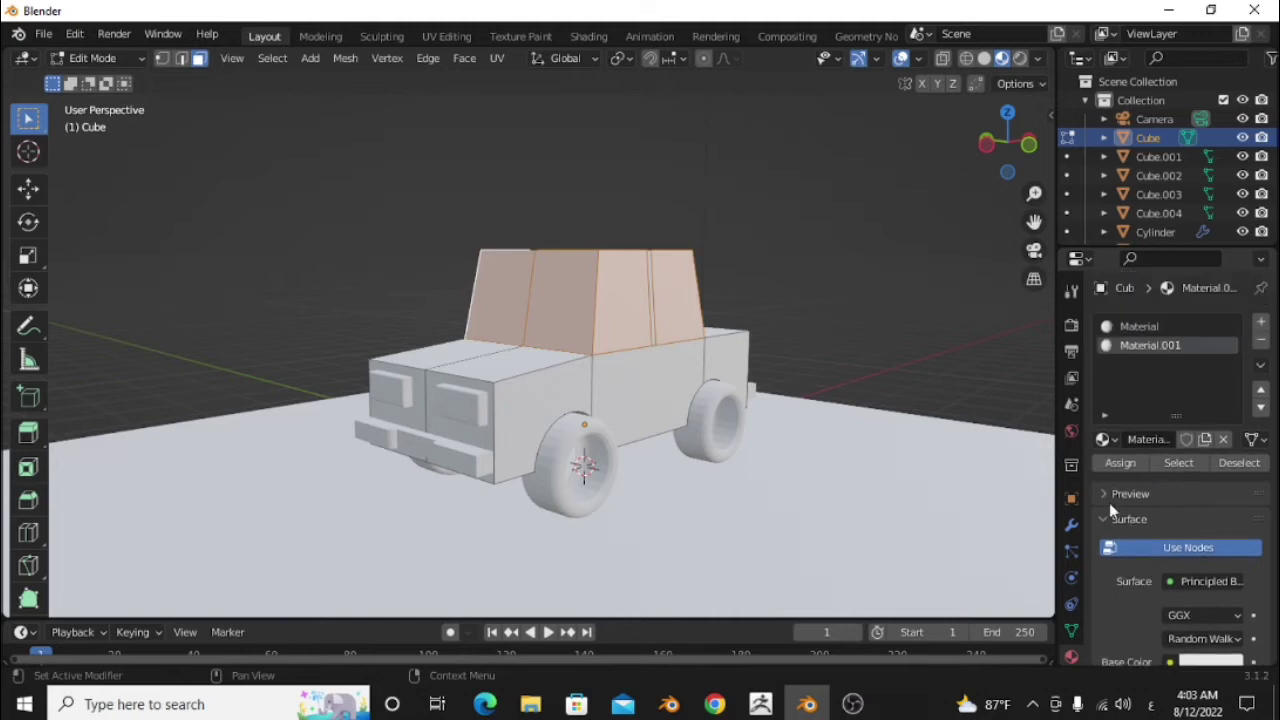
pyautogui.scroll(-3, 1120, 480)
pyautogui.click(1210, 549)
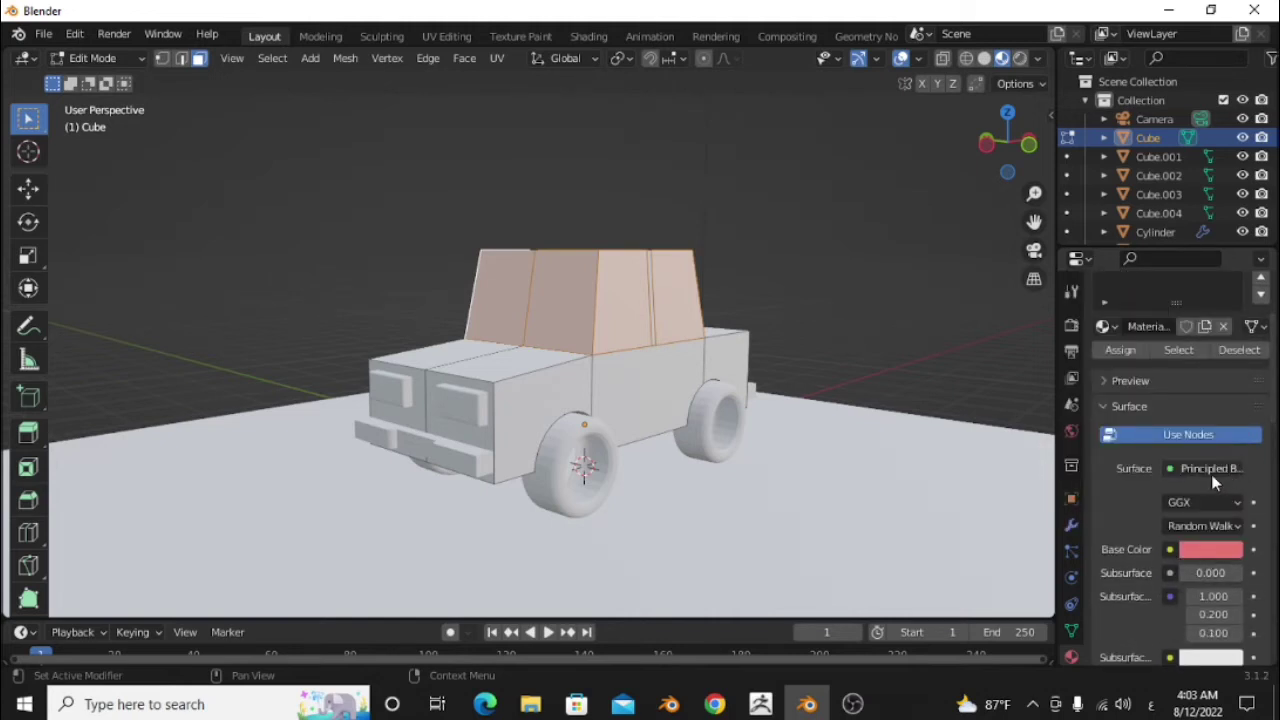
pyautogui.click(1210, 469)
pyautogui.click(1030, 140)
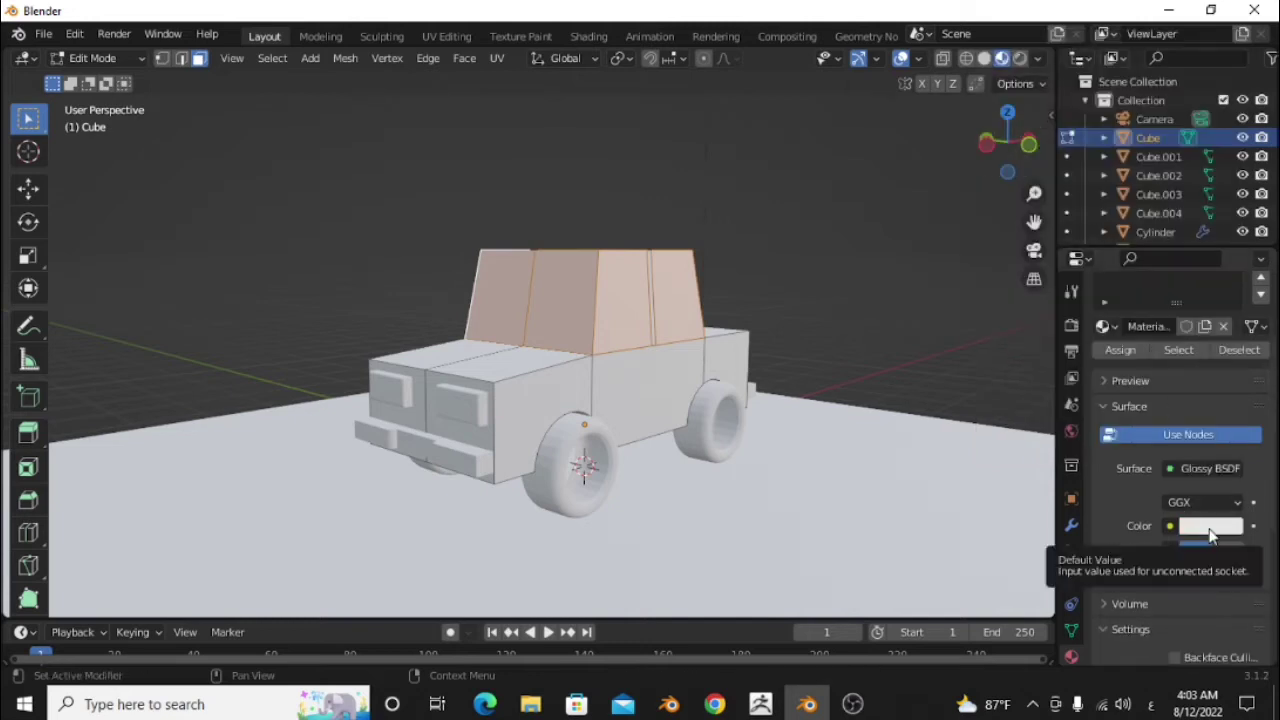
pyautogui.click(1135, 358)
pyautogui.press('Tab')
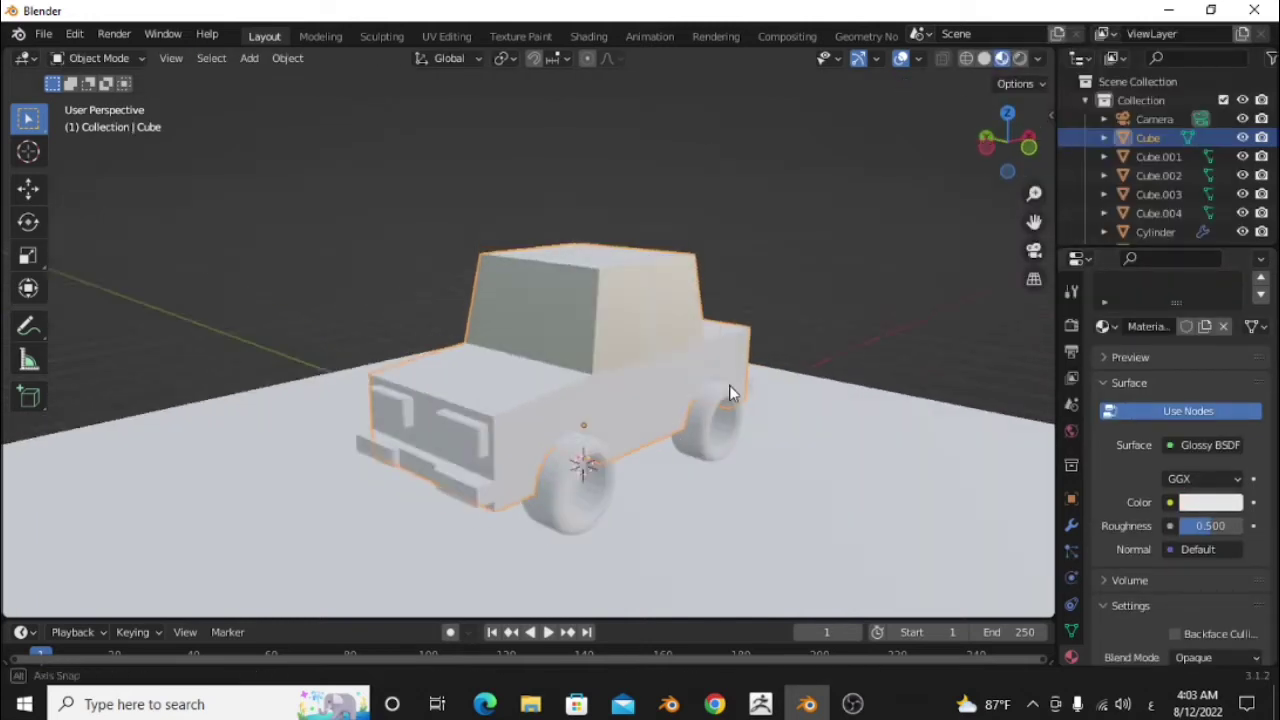
# Change Material.001's surface shader to Glass BSDF
pyautogui.click(1200, 446)
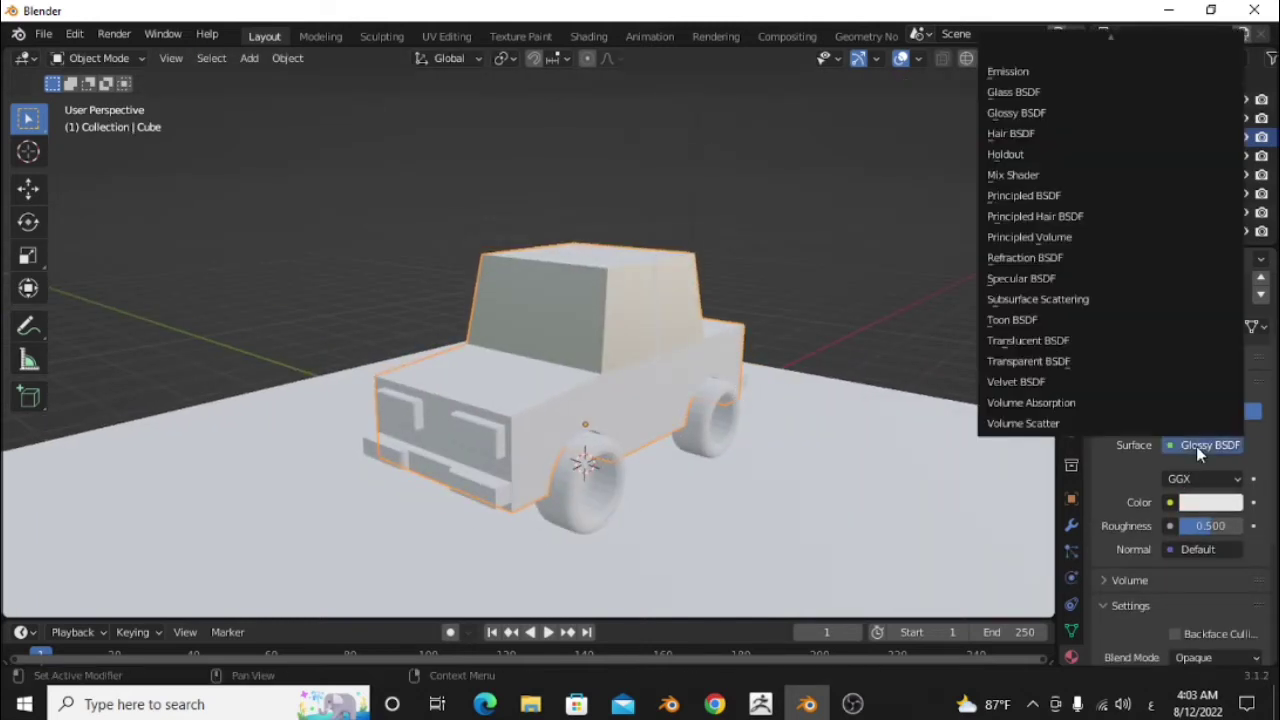
pyautogui.click(1033, 96)
pyautogui.press('Tab')
pyautogui.moveTo(937, 466)
pyautogui.mouseDown(button='middle')
pyautogui.moveTo(860, 451)
pyautogui.moveTo(615, 452)
pyautogui.moveTo(534, 350)
pyautogui.mouseUp(button='middle')
# Cut vertical edge loops through the side and rear cab windows
pyautogui.hotkey('ctrl', 'r')
pyautogui.click(534, 270)
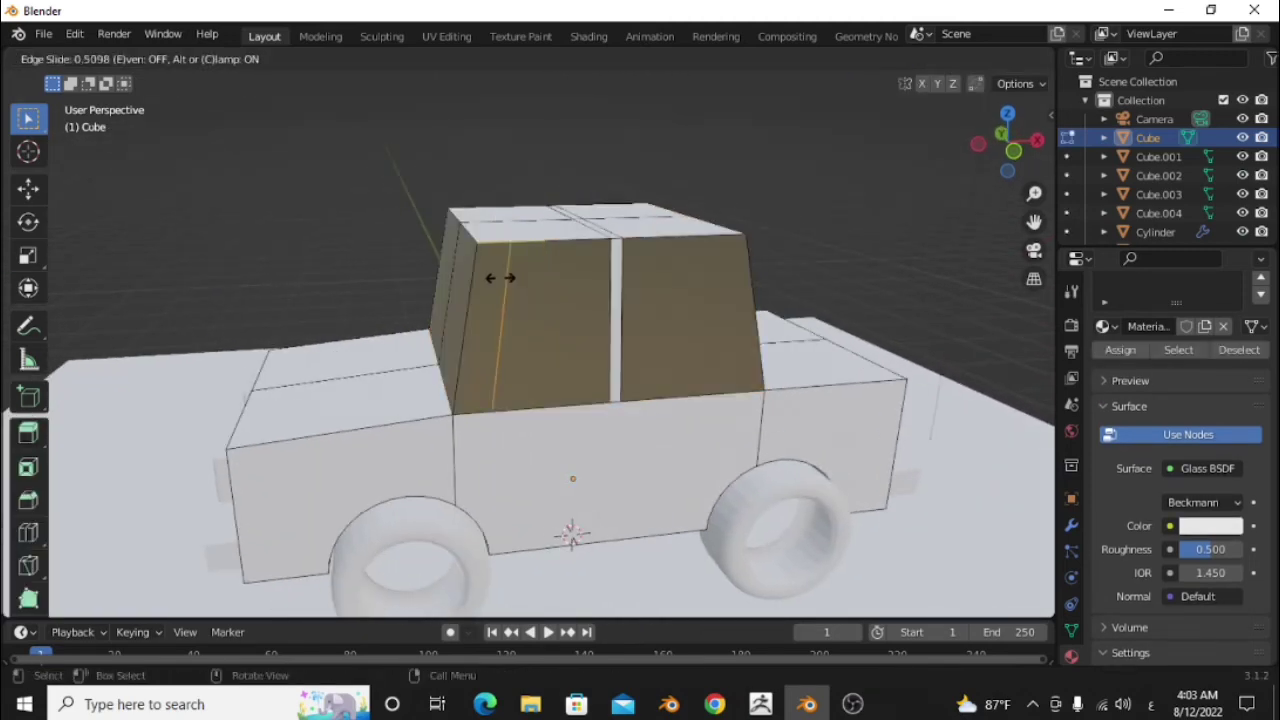
pyautogui.click(483, 278)
pyautogui.moveTo(483, 278); pyautogui.dragTo(600, 290, button='middle')
pyautogui.hotkey('ctrl', 'r')
pyautogui.click(631, 286)
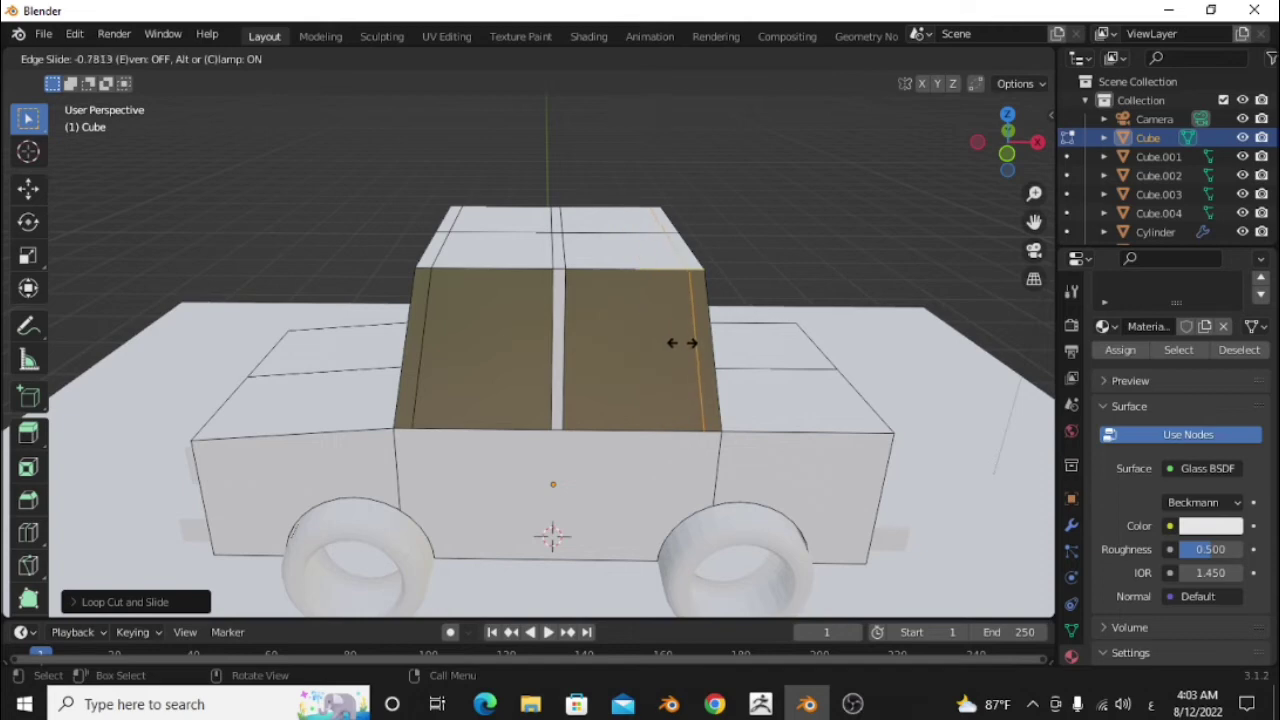
pyautogui.moveTo(551, 385); pyautogui.dragTo(667, 309, button='middle')
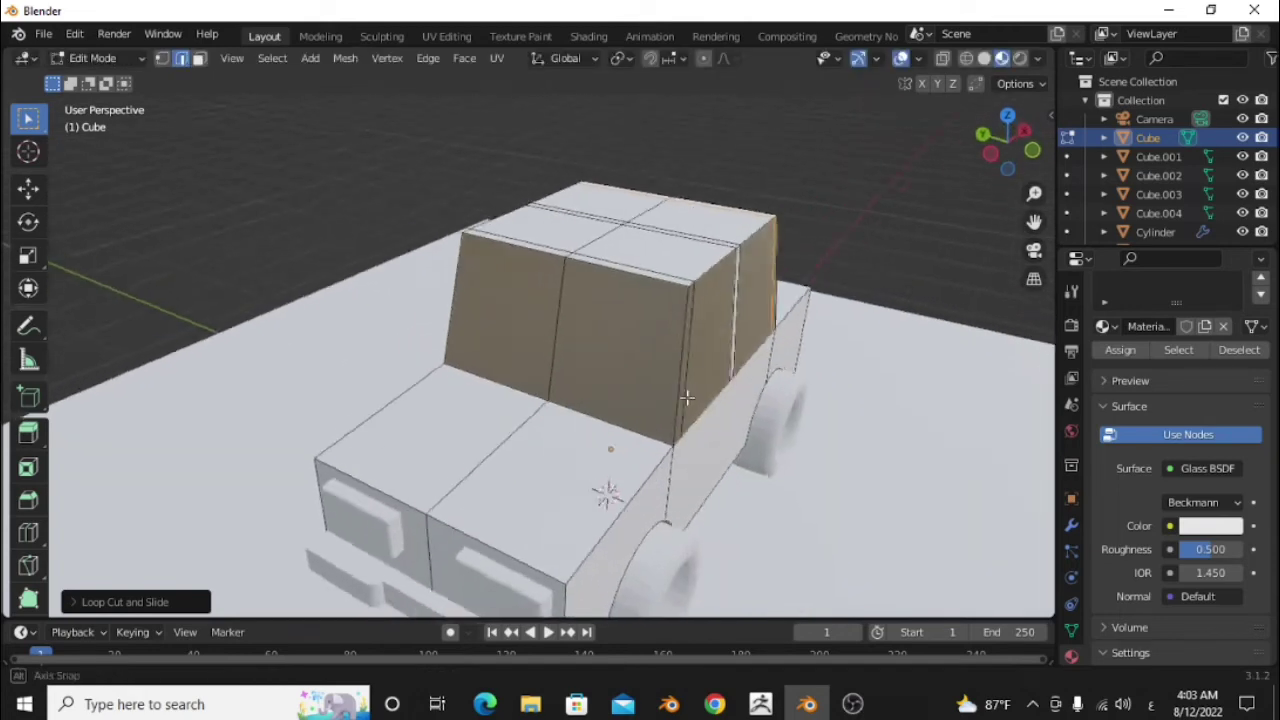
pyautogui.click(640, 298)
# Add another vertical loop cut on the front cabin face
pyautogui.moveTo(559, 351); pyautogui.dragTo(563, 266, button='middle')
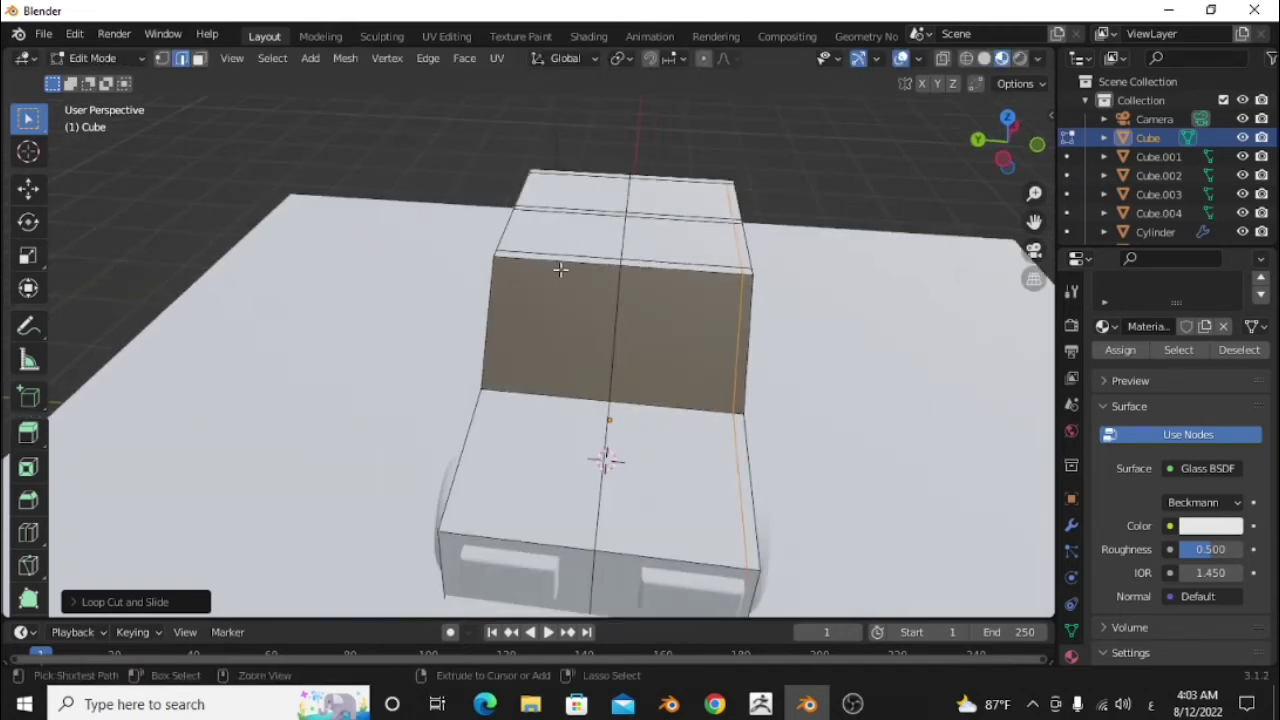
pyautogui.hotkey('ctrl', 'r')
pyautogui.click(550, 268)
pyautogui.click(508, 256)
pyautogui.scroll(2, 508, 256)
pyautogui.moveTo(557, 349); pyautogui.dragTo(251, 91, button='middle')
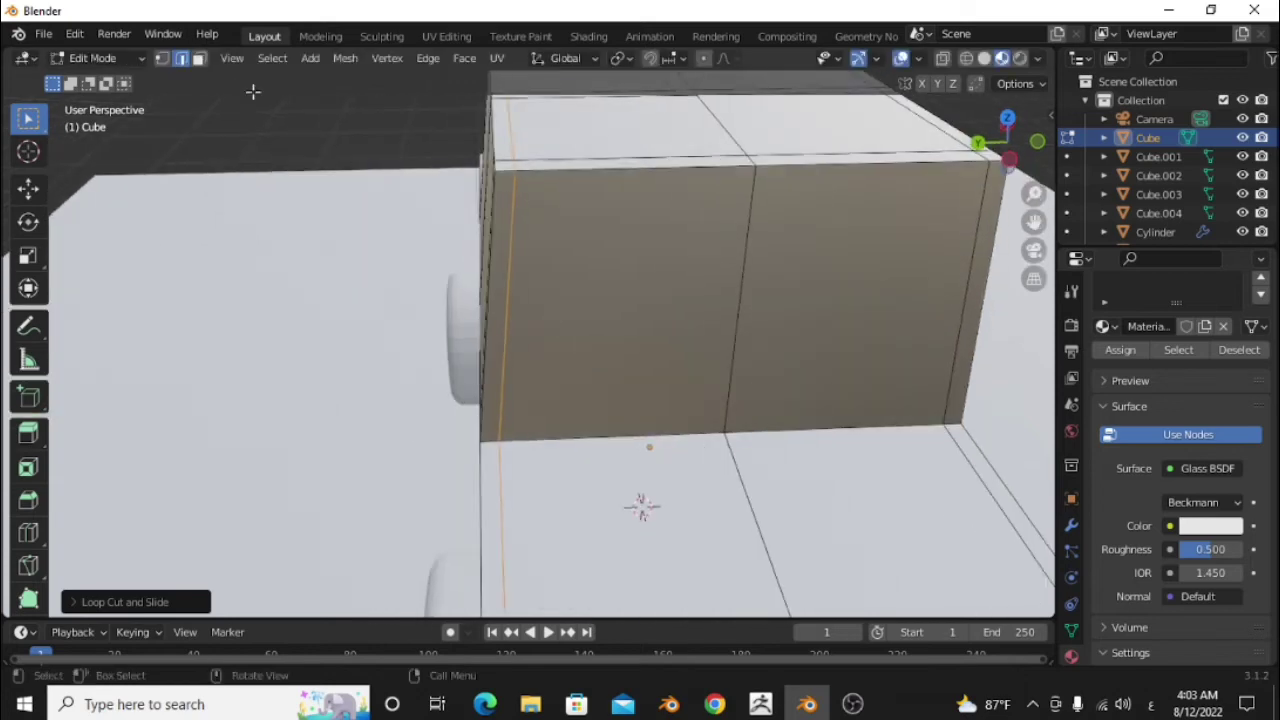
pyautogui.moveTo(494, 257)
pyautogui.mouseDown(button='middle')
pyautogui.moveTo(455, 343)
pyautogui.moveTo(726, 377)
pyautogui.moveTo(491, 423)
pyautogui.moveTo(641, 424)
pyautogui.moveTo(689, 400)
pyautogui.moveTo(585, 438)
pyautogui.moveTo(437, 463)
pyautogui.mouseUp(button='middle')
# Assign the body Material to the narrow pillar strips, then return to Object Mode
pyautogui.click(737, 400)
pyautogui.keyDown('shift'); pyautogui.click(697, 429); pyautogui.keyUp('shift')
pyautogui.scroll(-2, 717, 429)
pyautogui.keyDown('shift'); pyautogui.click(440, 466); pyautogui.keyUp('shift')
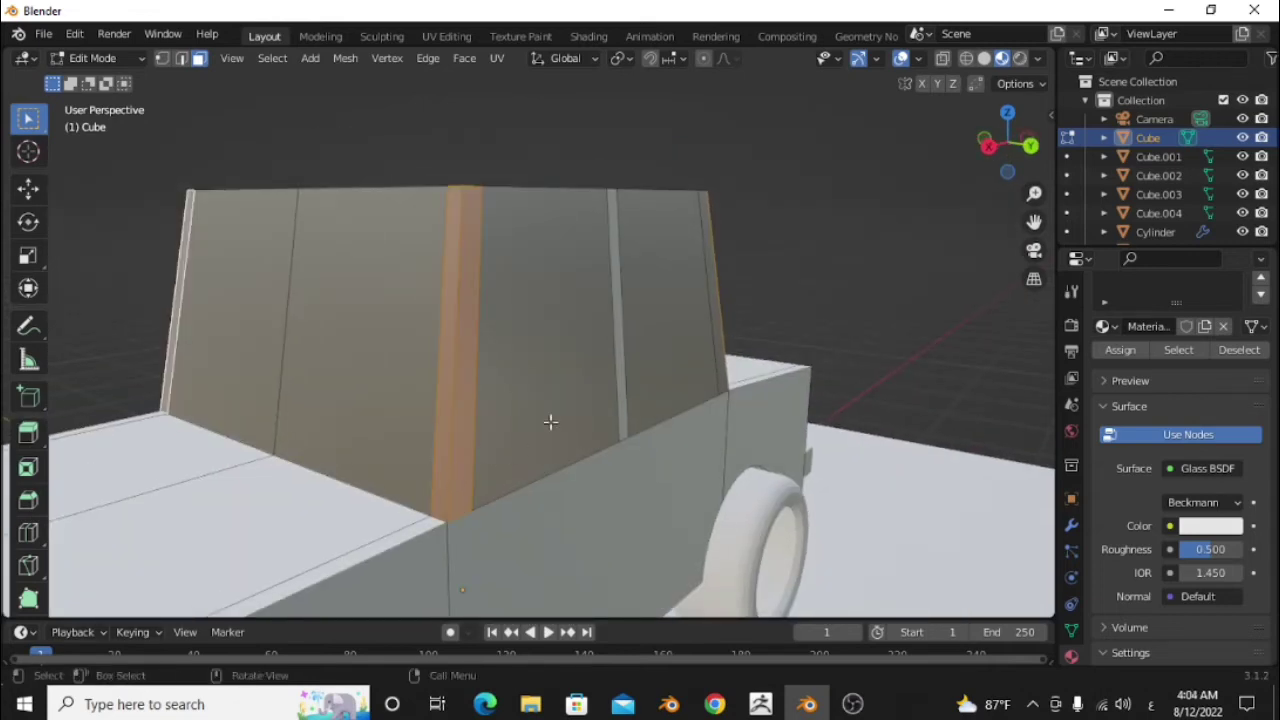
pyautogui.moveTo(551, 423)
pyautogui.mouseDown(button='middle')
pyautogui.moveTo(414, 566)
pyautogui.moveTo(493, 443)
pyautogui.mouseUp(button='middle')
pyautogui.keyDown('shift'); pyautogui.click(432, 414); pyautogui.keyUp('shift')
pyautogui.scroll(-3, 432, 414)
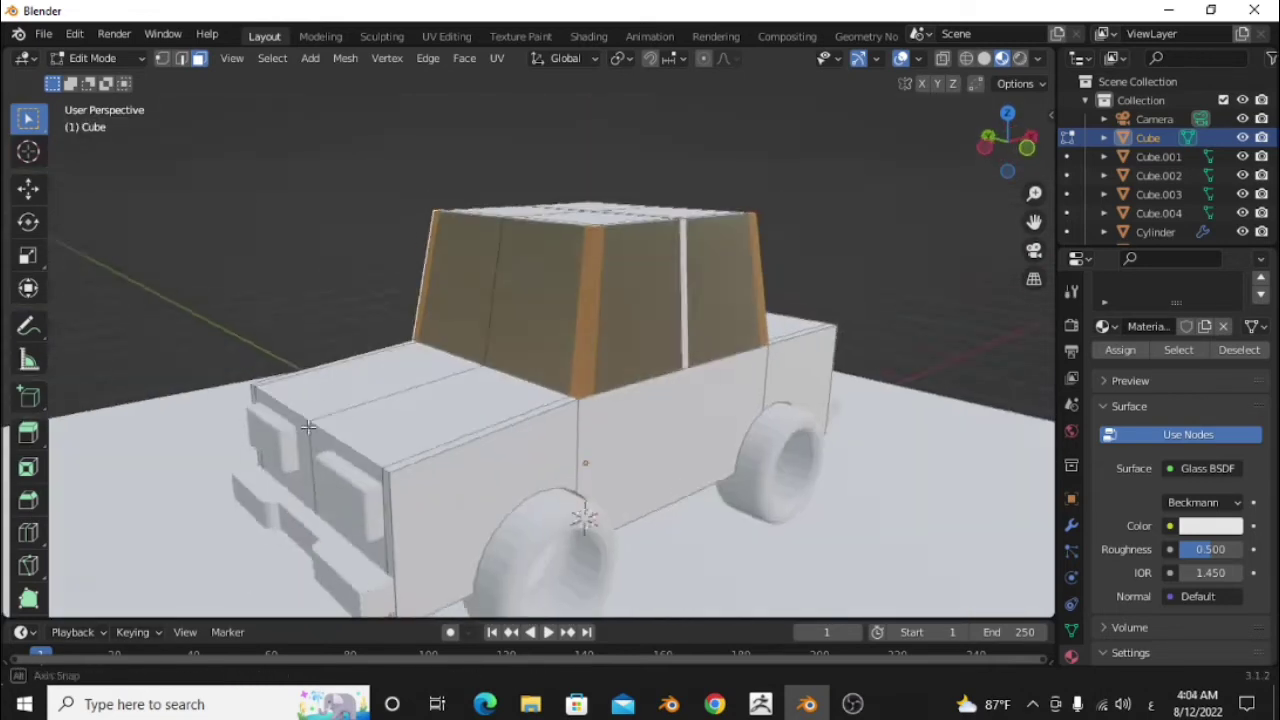
pyautogui.moveTo(432, 414); pyautogui.dragTo(315, 430, button='middle')
pyautogui.scroll(3, 1137, 382)
pyautogui.click(1135, 327)
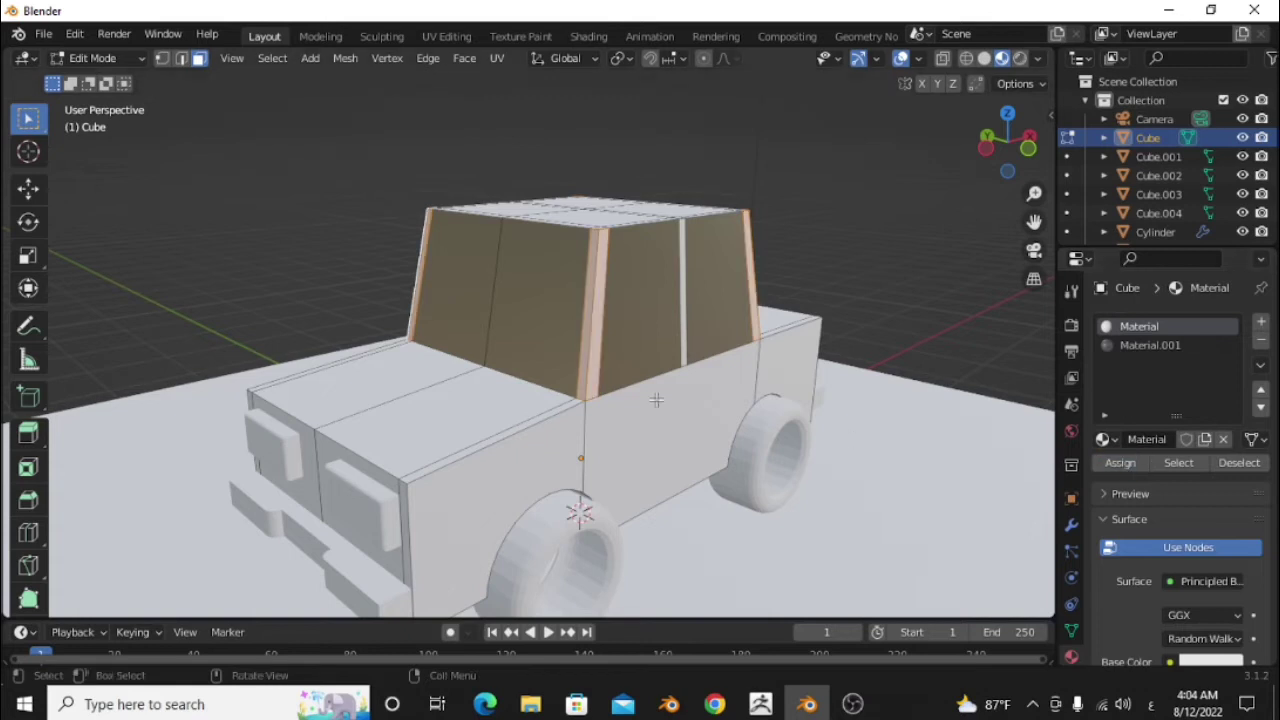
pyautogui.press('Tab')
pyautogui.scroll(-3, 656, 399)
pyautogui.moveTo(571, 371)
pyautogui.mouseDown(button='middle')
pyautogui.moveTo(571, 466)
pyautogui.moveTo(572, 446)
pyautogui.mouseUp(button='middle')
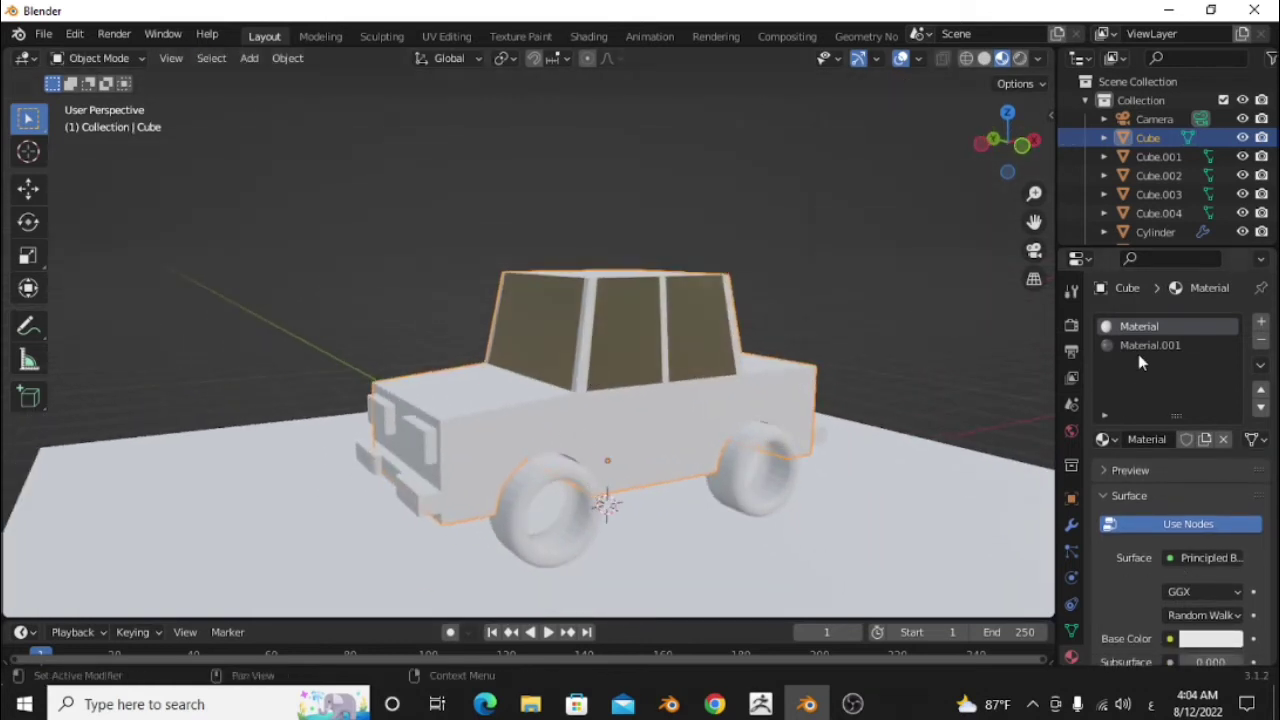
# Set the body material's base colour to red
pyautogui.scroll(-2, 1138, 363)
pyautogui.click(1210, 601)
pyautogui.moveTo(1155, 445); pyautogui.dragTo(1148, 453)
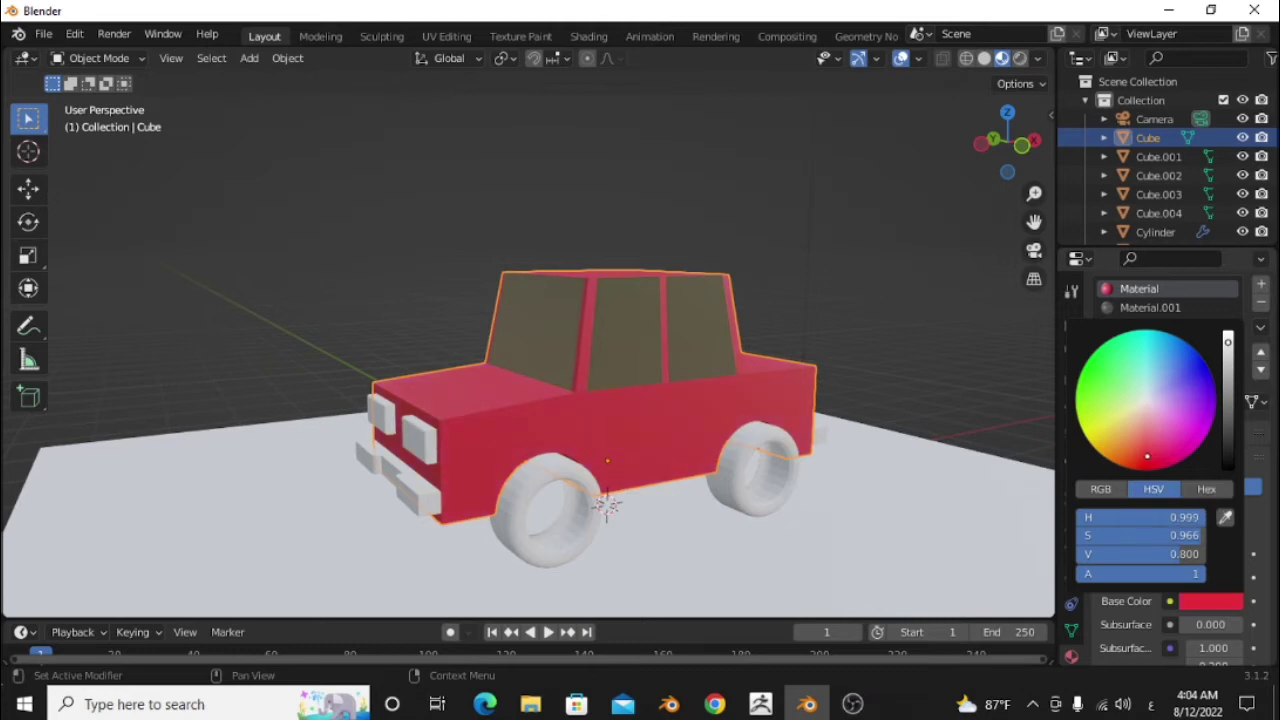
pyautogui.moveTo(923, 291); pyautogui.dragTo(740, 451, button='middle')
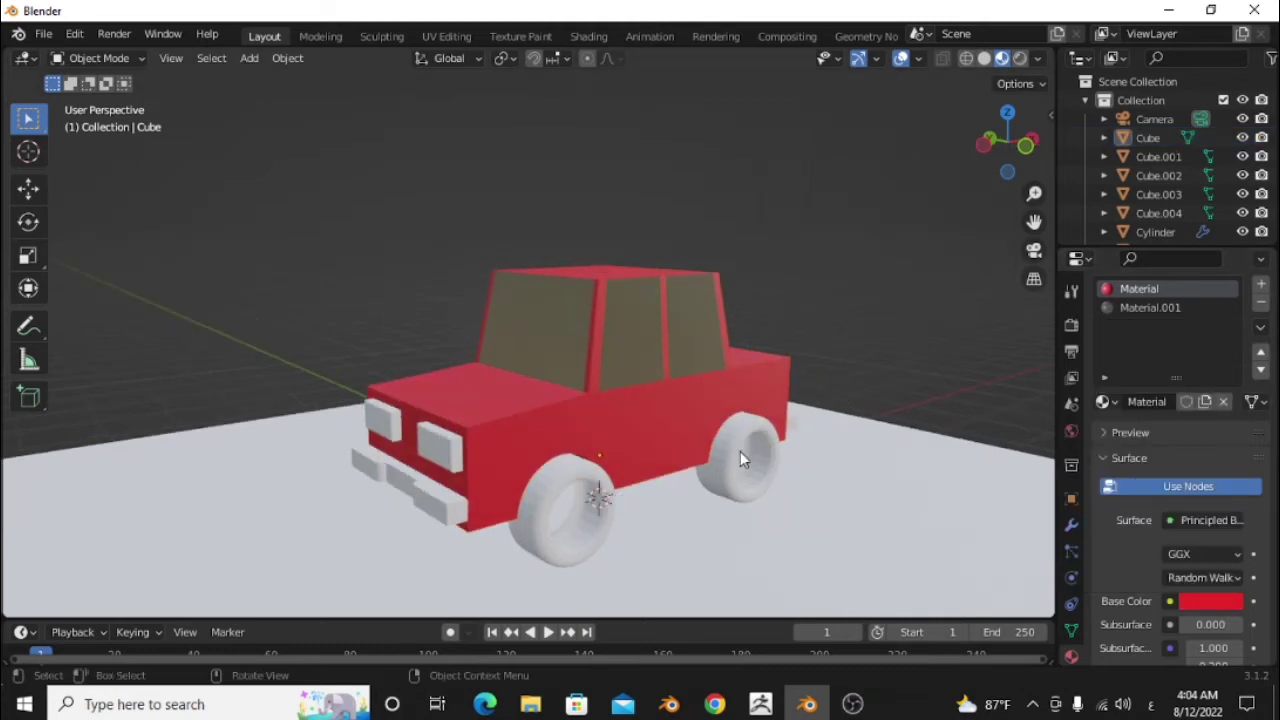
# Give the rear wheel a new black Material.002 with smooth shading and auto smooth
pyautogui.click(721, 446)
pyautogui.click(1203, 401)
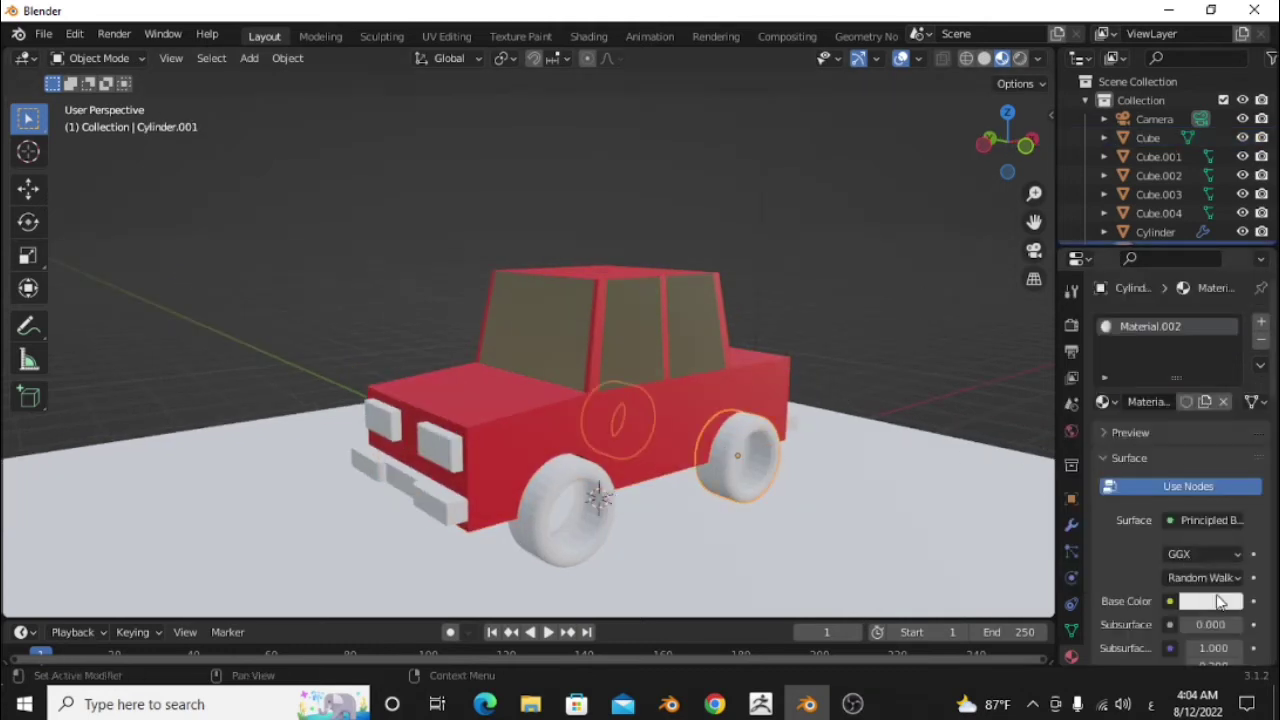
pyautogui.click(1210, 601)
pyautogui.scroll(-10, 1229, 446)
pyautogui.rightClick(740, 455)
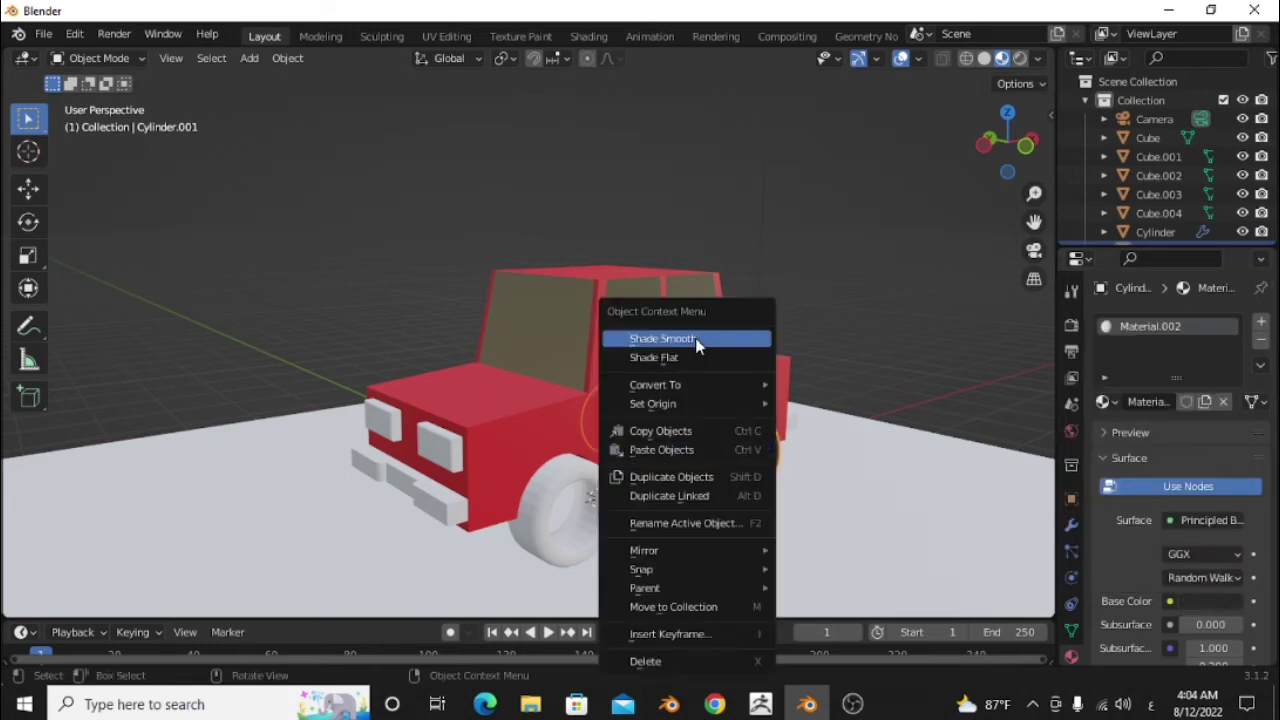
pyautogui.click(697, 340)
pyautogui.click(1071, 630)
pyautogui.scroll(-2, 1150, 520)
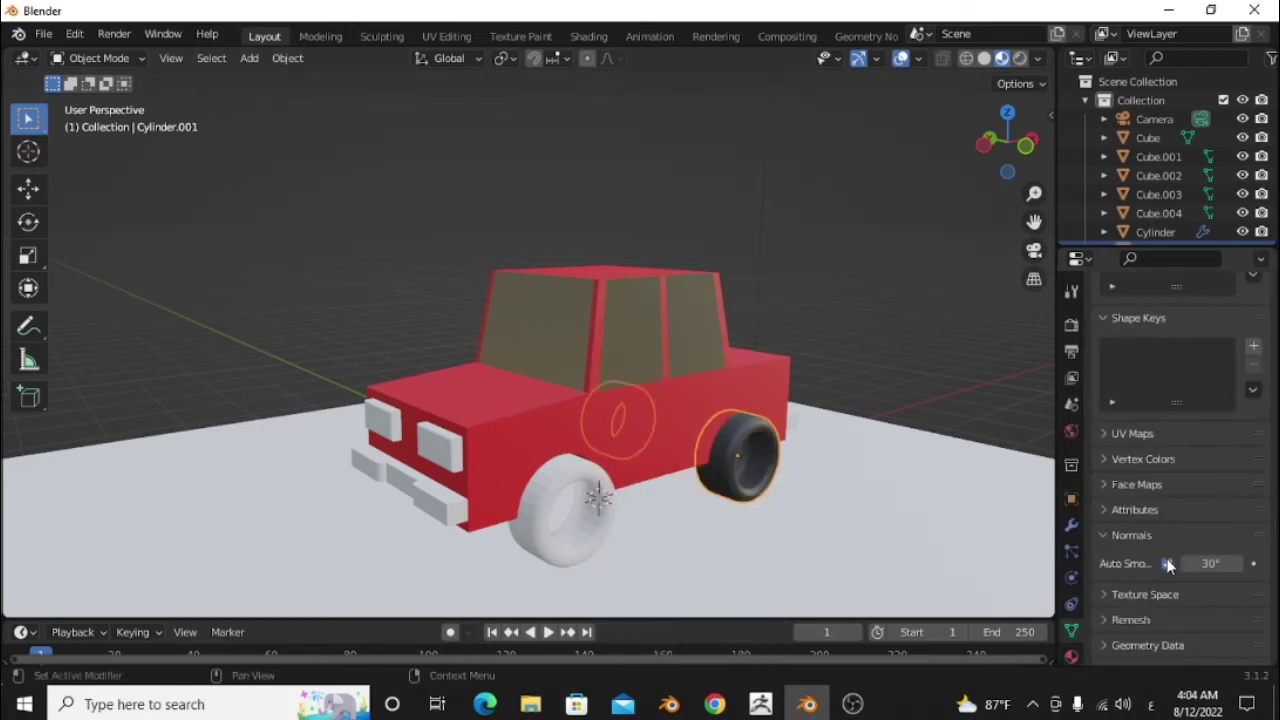
# Smooth-shade the front wheel and assign it the same black Material.002
pyautogui.click(535, 519)
pyautogui.rightClick(470, 340)
pyautogui.click(470, 344)
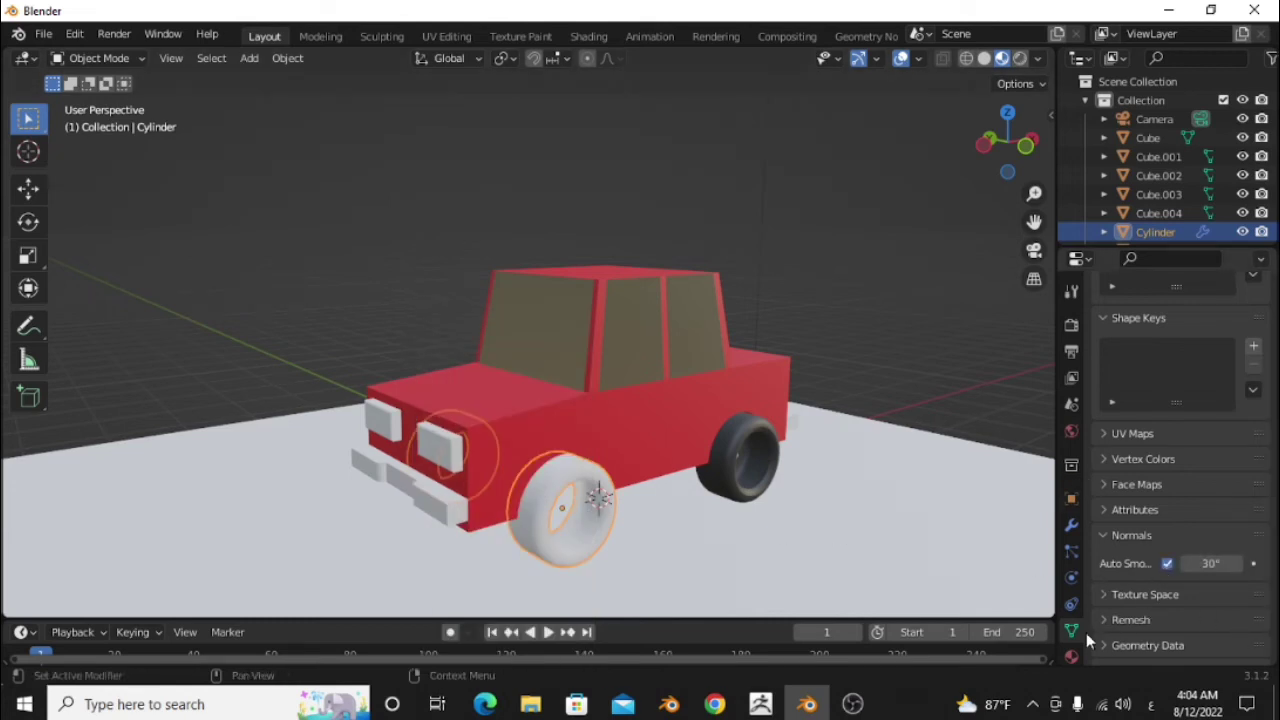
pyautogui.click(1071, 656)
pyautogui.click(1104, 401)
pyautogui.click(1000, 466)
pyautogui.click(896, 394)
pyautogui.moveTo(896, 394)
pyautogui.mouseDown(button='middle')
pyautogui.moveTo(633, 473)
pyautogui.moveTo(565, 508)
pyautogui.mouseUp(button='middle')
pyautogui.scroll(2, 565, 508)
pyautogui.moveTo(633, 468); pyautogui.dragTo(610, 450, button='middle')
# Set the front bumper's Metallic value to 1
pyautogui.click(580, 485)
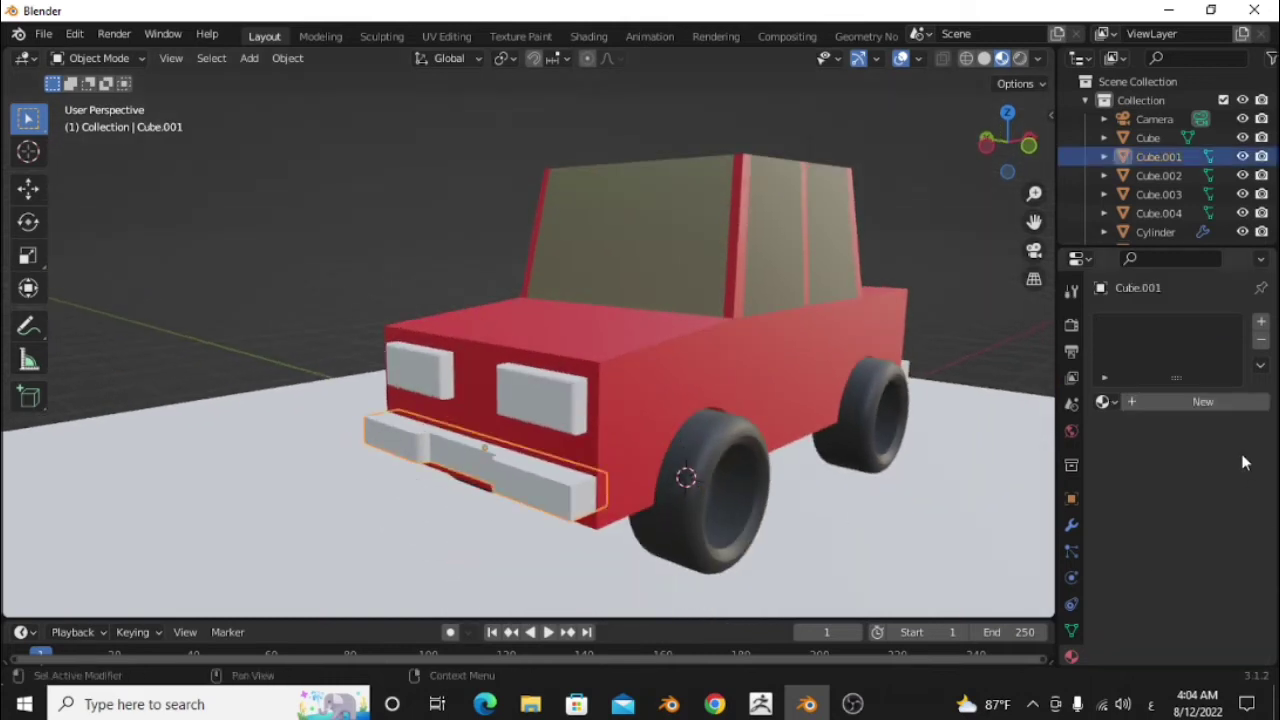
pyautogui.scroll(-5, 1222, 605)
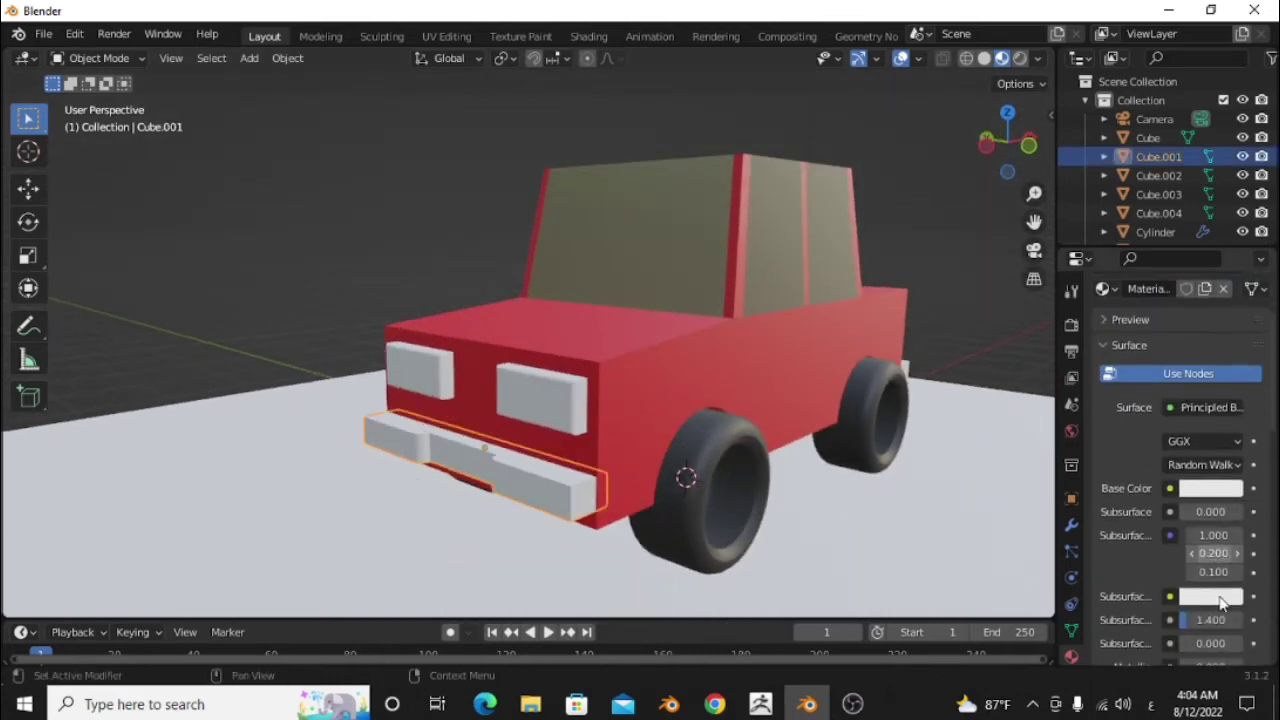
pyautogui.moveTo(1210, 591); pyautogui.dragTo(1240, 591)
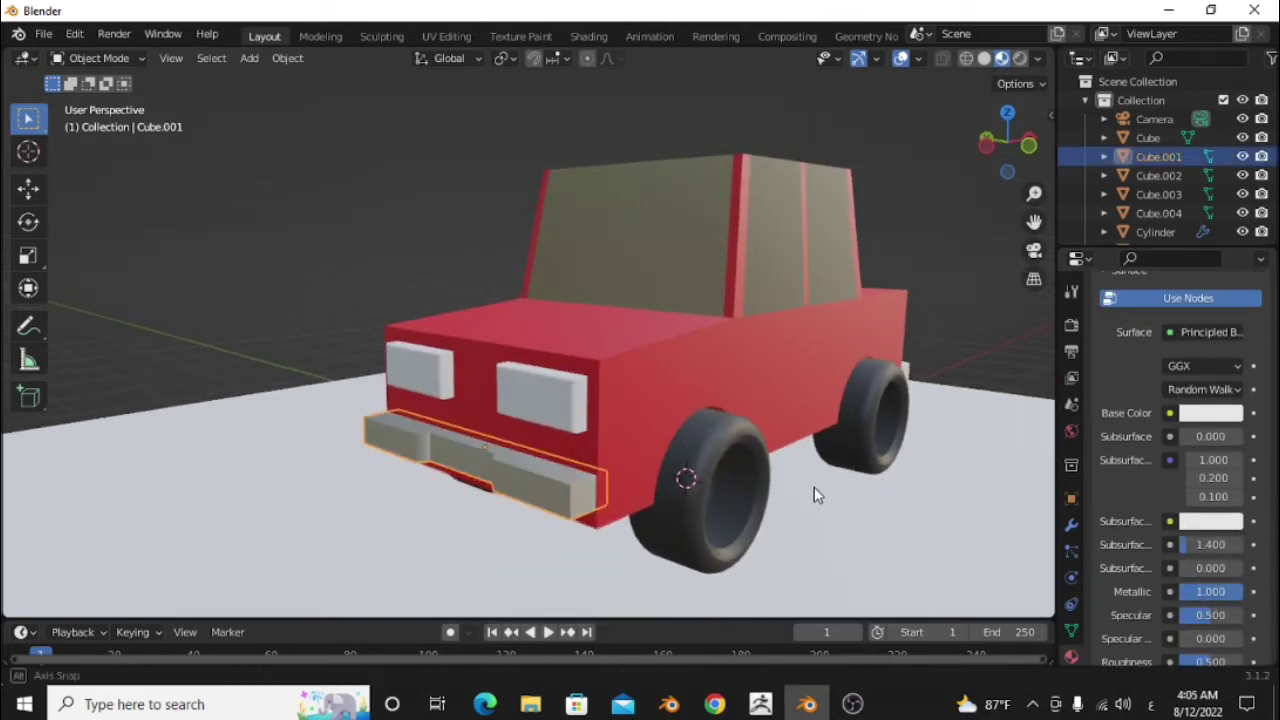
pyautogui.moveTo(814, 487)
pyautogui.mouseDown(button='middle')
pyautogui.moveTo(837, 477)
pyautogui.moveTo(723, 500)
pyautogui.moveTo(878, 490)
pyautogui.mouseUp(button='middle')
pyautogui.scroll(4, 686, 471)
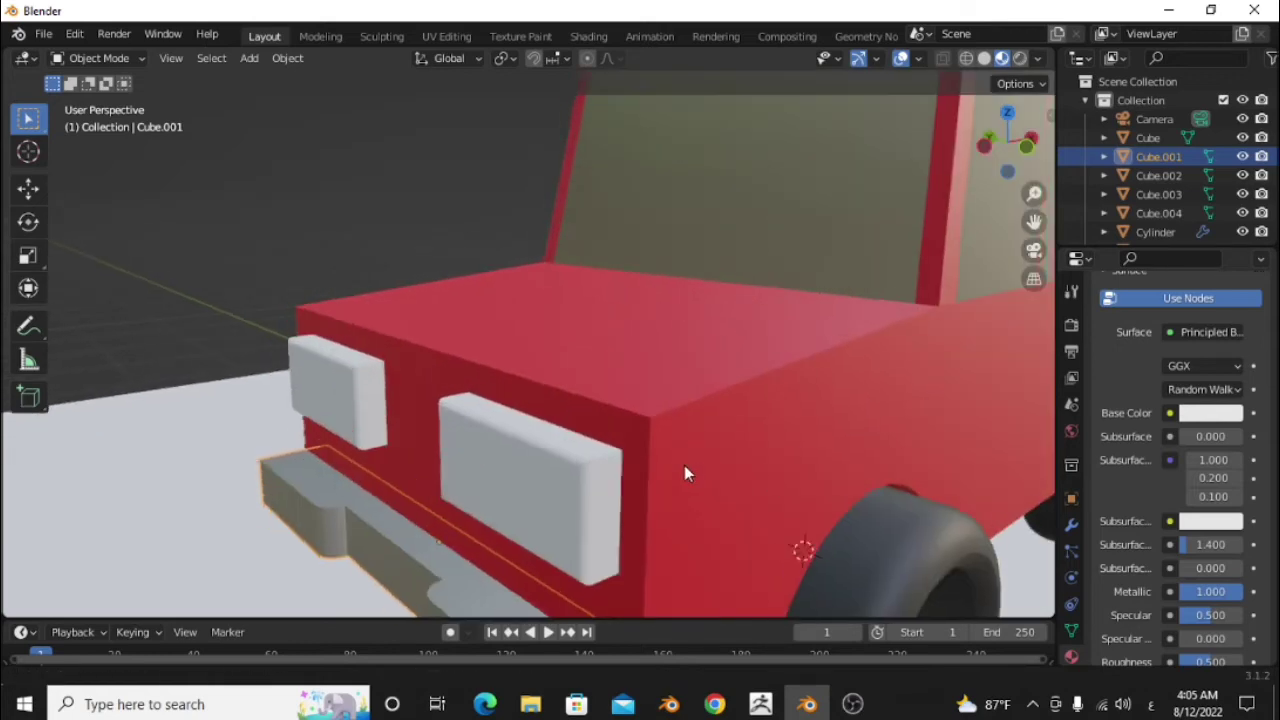
pyautogui.scroll(2, 674, 497)
# Give the right headlight the grey metallic Material.003 in its first slot
pyautogui.click(674, 497)
pyautogui.press('Tab')
pyautogui.moveTo(674, 497); pyautogui.dragTo(652, 483, button='middle')
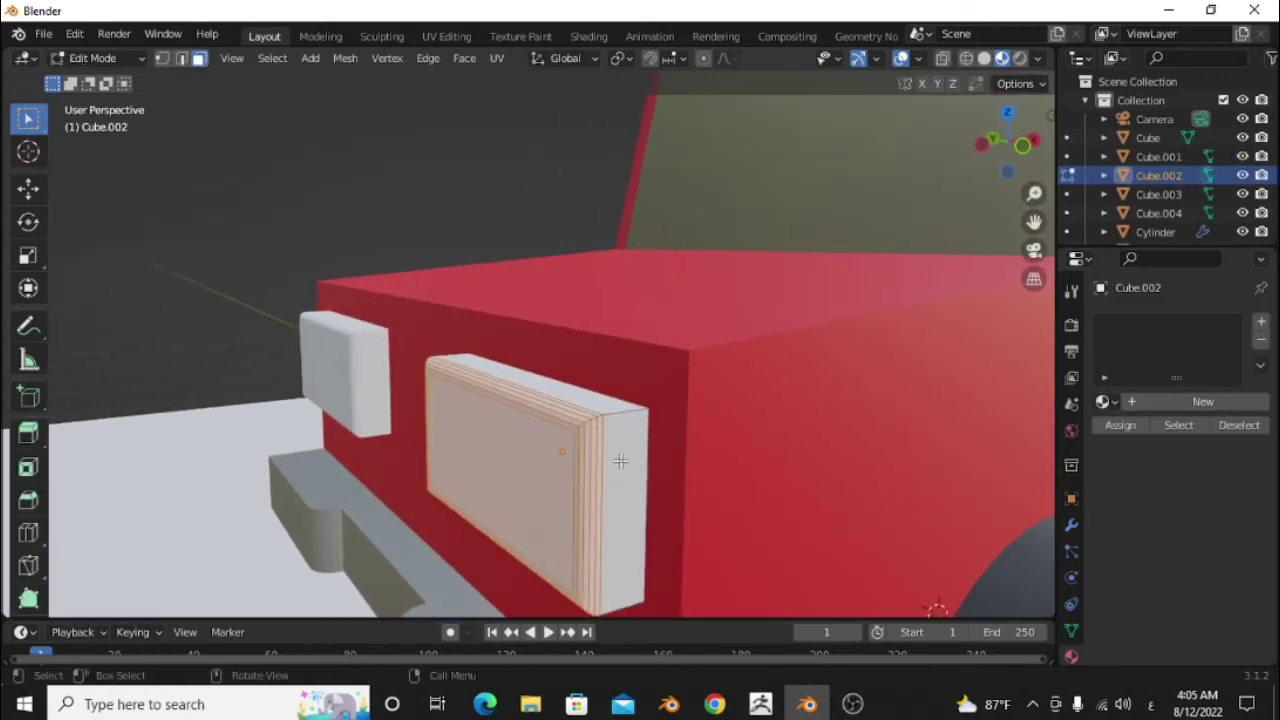
pyautogui.click(1262, 325)
pyautogui.click(1105, 401)
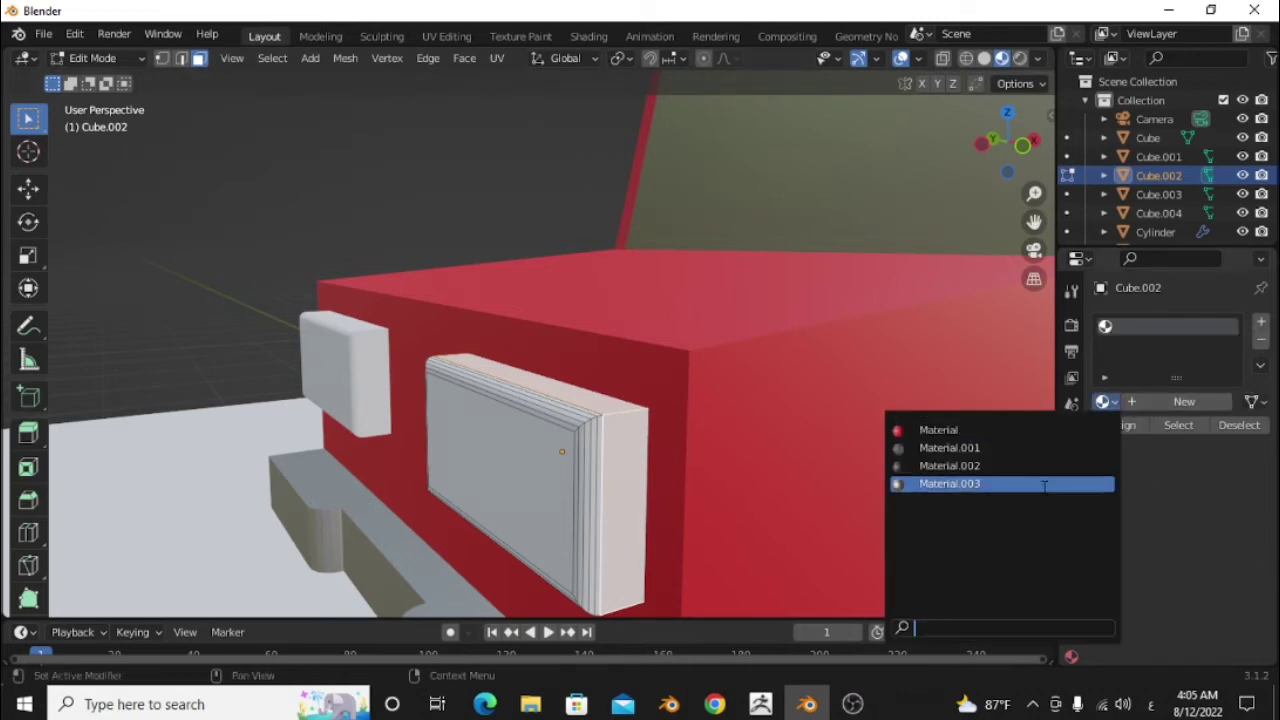
pyautogui.click(1044, 484)
# Add an orange Emission material, Material.004, to the right headlight's front face
pyautogui.click(1262, 325)
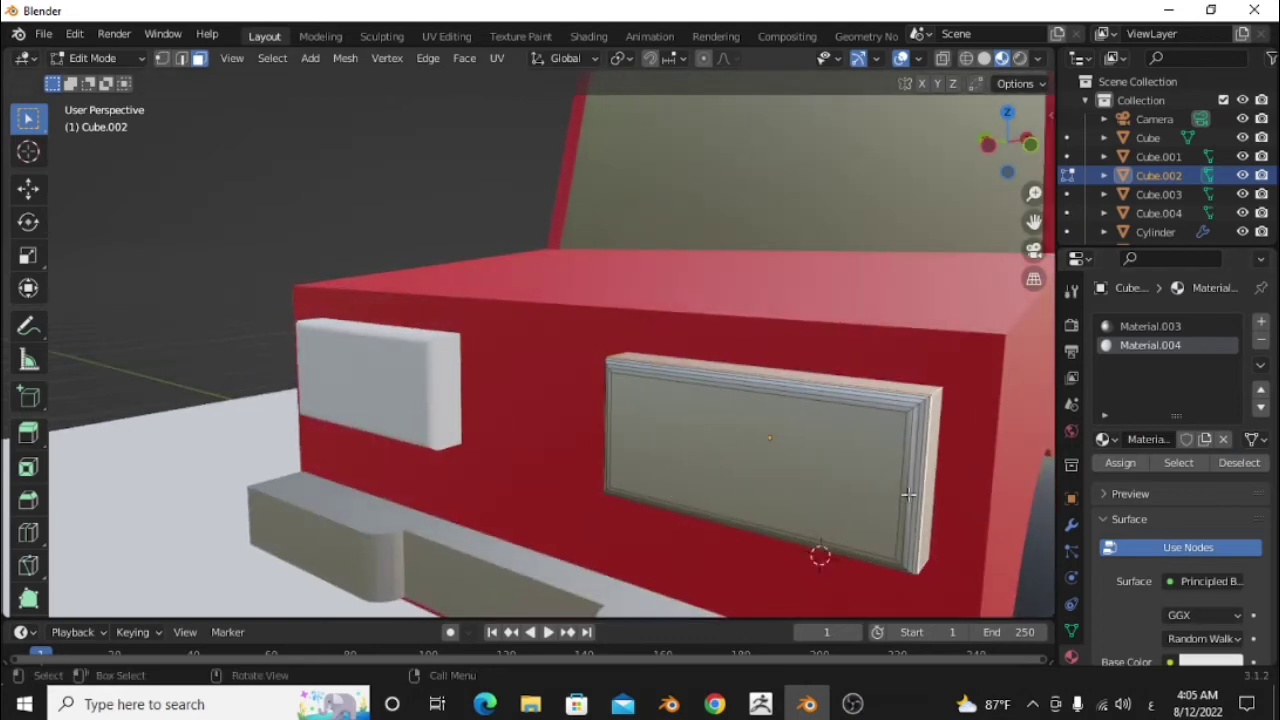
pyautogui.moveTo(600, 502); pyautogui.dragTo(660, 510, button='middle')
pyautogui.scroll(-3, 1210, 572)
pyautogui.click(1200, 470)
pyautogui.click(1030, 96)
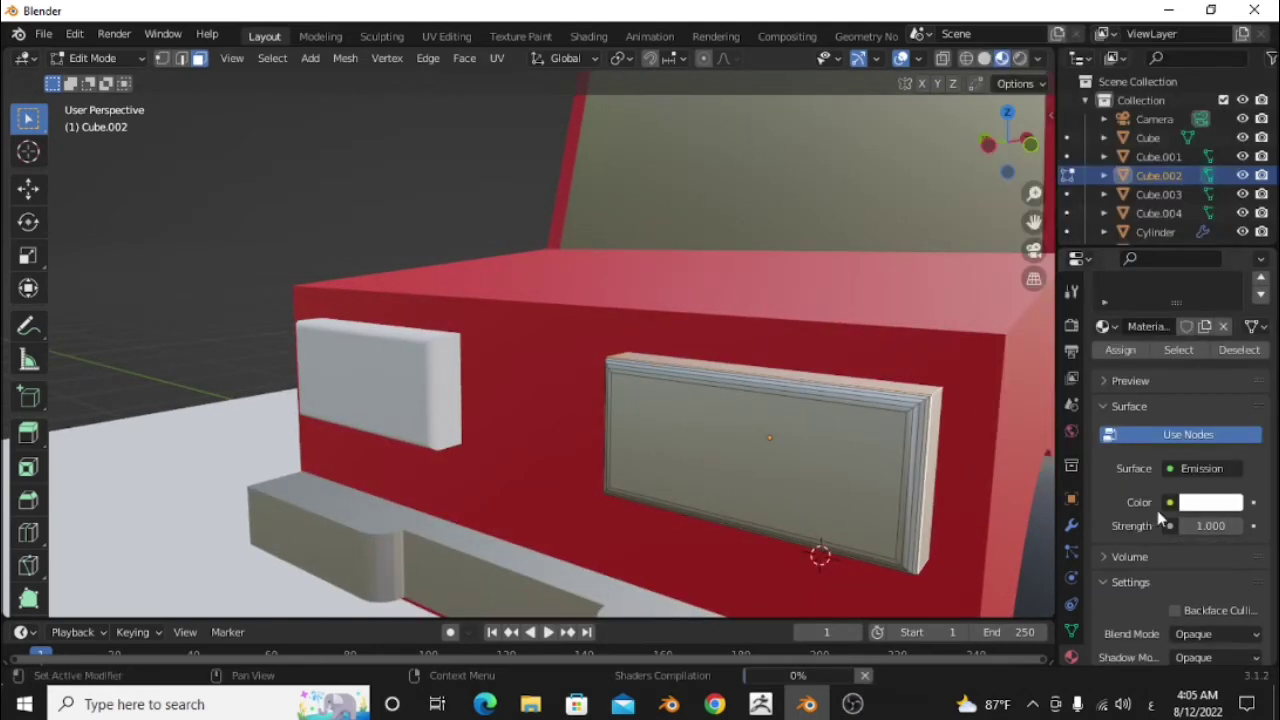
pyautogui.hotkey('ctrl', 'z')
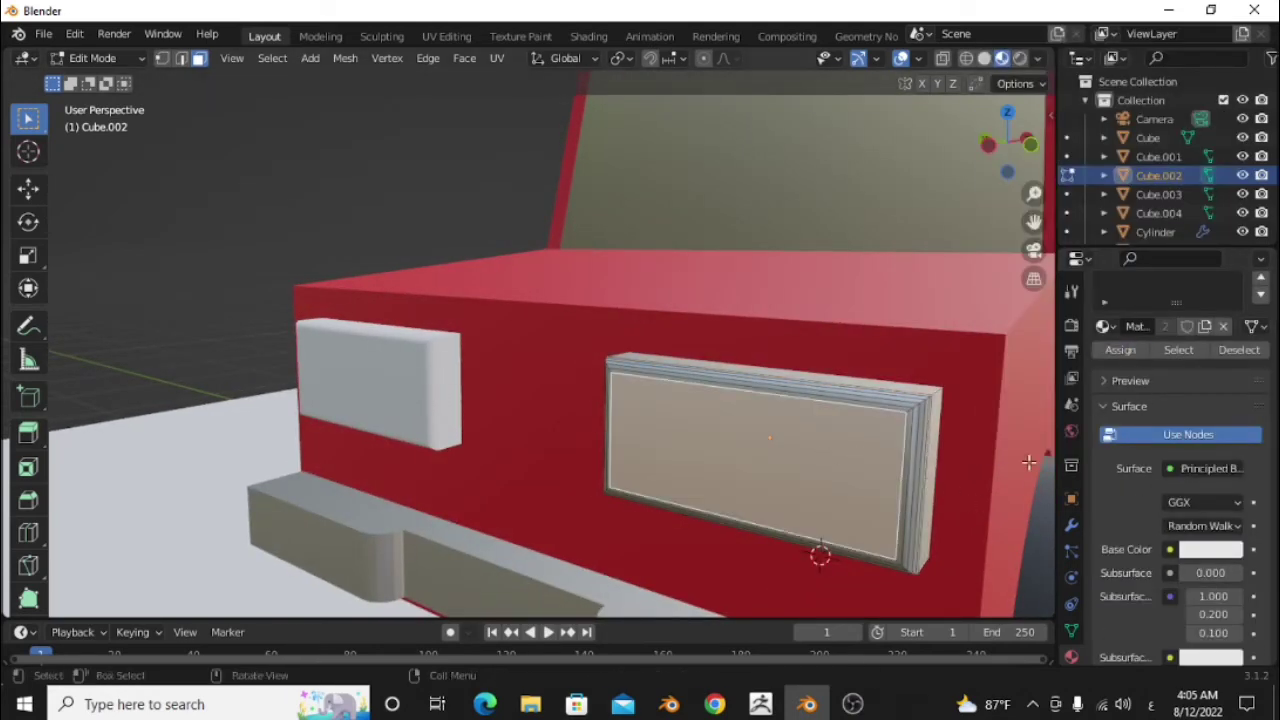
pyautogui.scroll(3, 1183, 480)
pyautogui.click(1122, 463)
pyautogui.press('Tab')
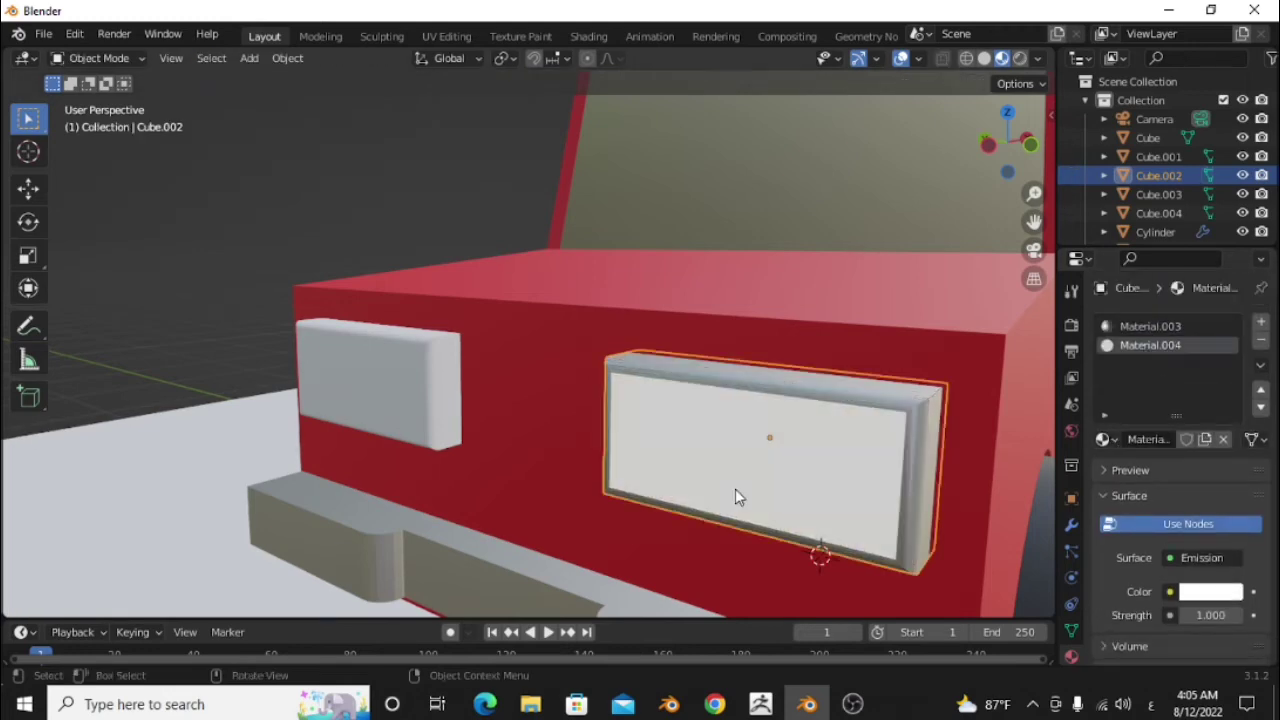
pyautogui.moveTo(735, 488)
pyautogui.mouseDown(button='middle')
pyautogui.moveTo(725, 493)
pyautogui.moveTo(928, 409)
pyautogui.moveTo(551, 435)
pyautogui.mouseUp(button='middle')
pyautogui.click(1211, 592)
pyautogui.click(1138, 428)
# Apply Material.003 to the left headlight
pyautogui.click(928, 409)
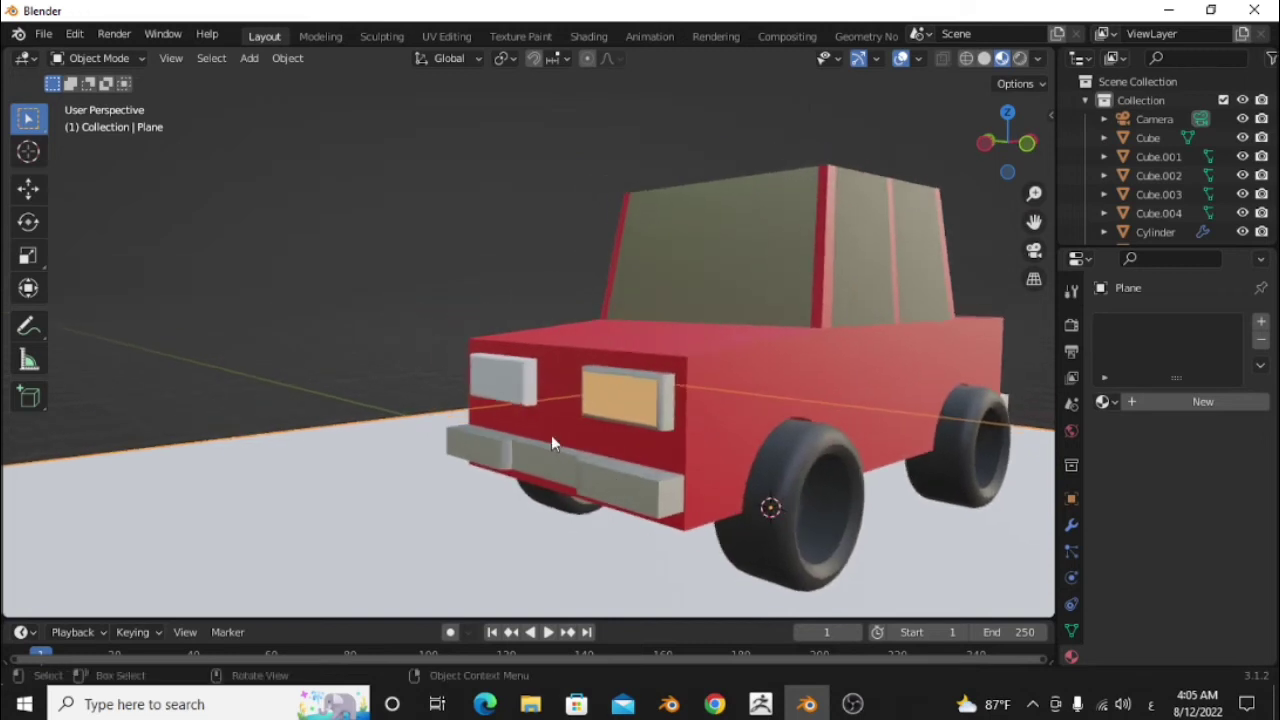
pyautogui.click(502, 394)
pyautogui.scroll(3, 502, 394)
pyautogui.click(1103, 401)
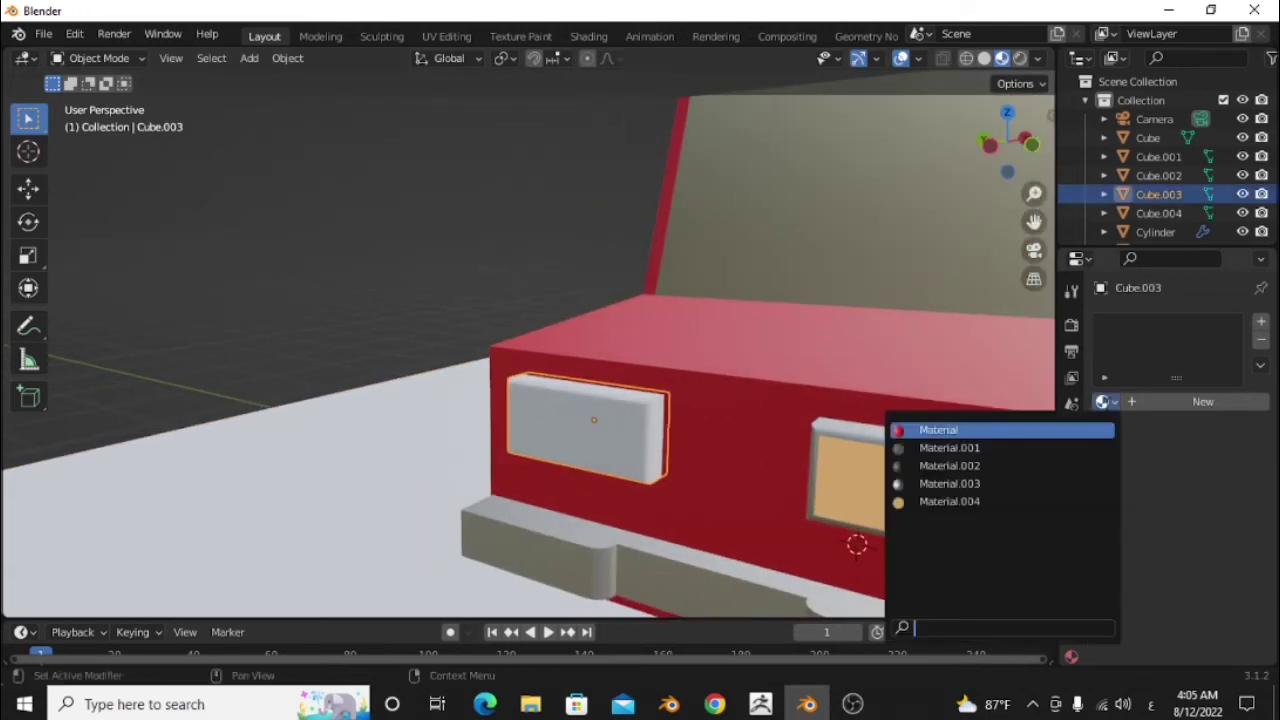
pyautogui.click(1017, 484)
# Assign the glowing Material.004 to the left headlight's front face
pyautogui.press('Tab')
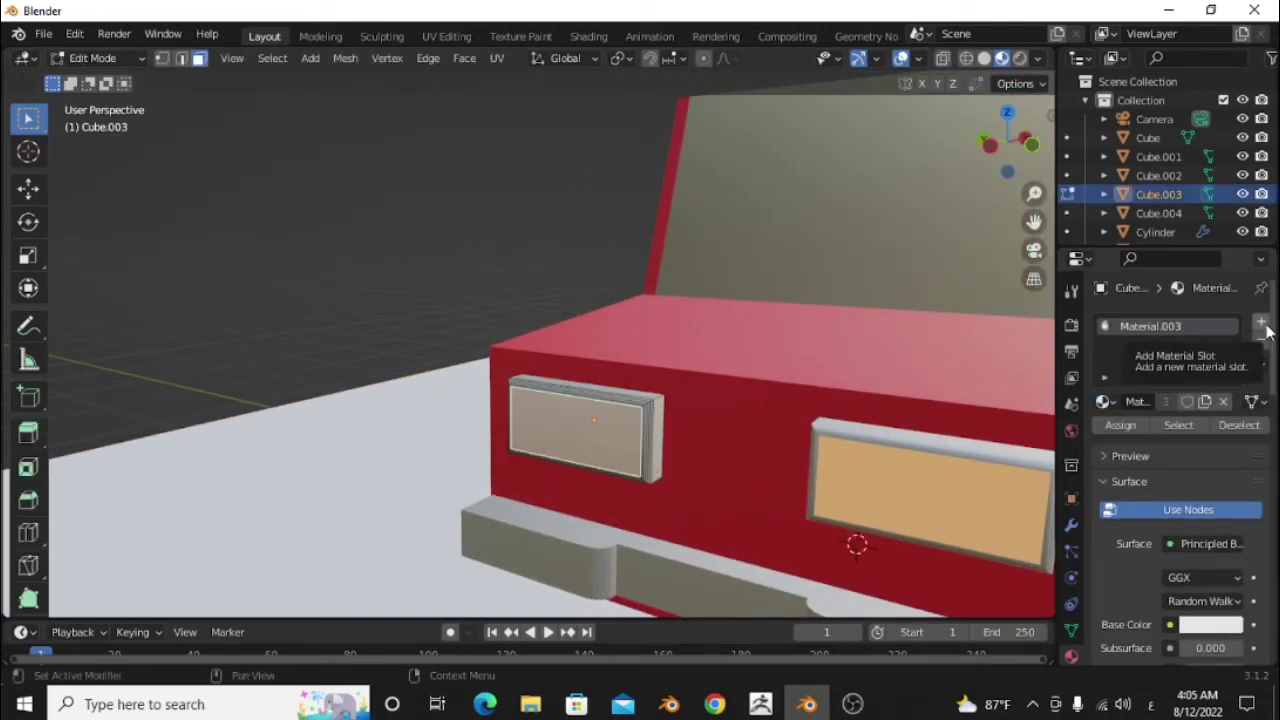
pyautogui.click(1261, 321)
pyautogui.click(1103, 439)
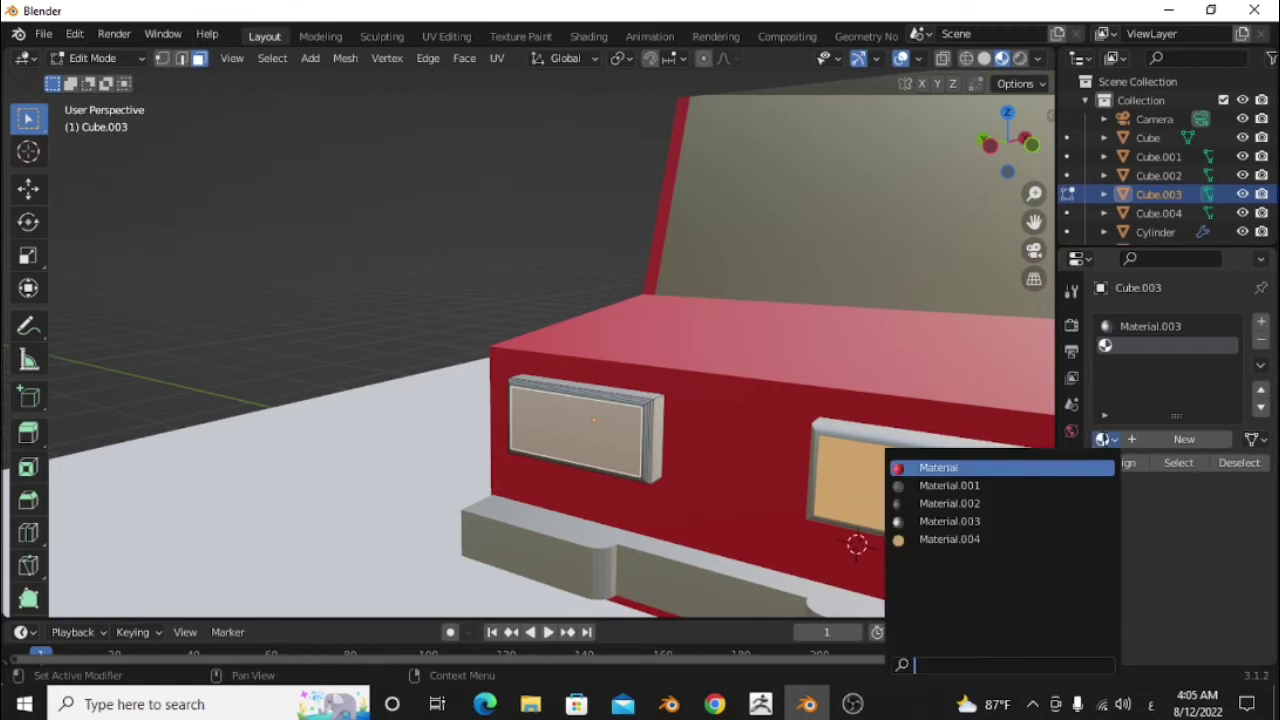
pyautogui.click(1047, 540)
pyautogui.click(1120, 462)
pyautogui.press('Tab')
pyautogui.scroll(-5, 786, 491)
pyautogui.press('Tab')
pyautogui.moveTo(786, 491)
pyautogui.mouseDown(button='middle')
pyautogui.moveTo(727, 319)
pyautogui.moveTo(700, 369)
pyautogui.mouseUp(button='middle')
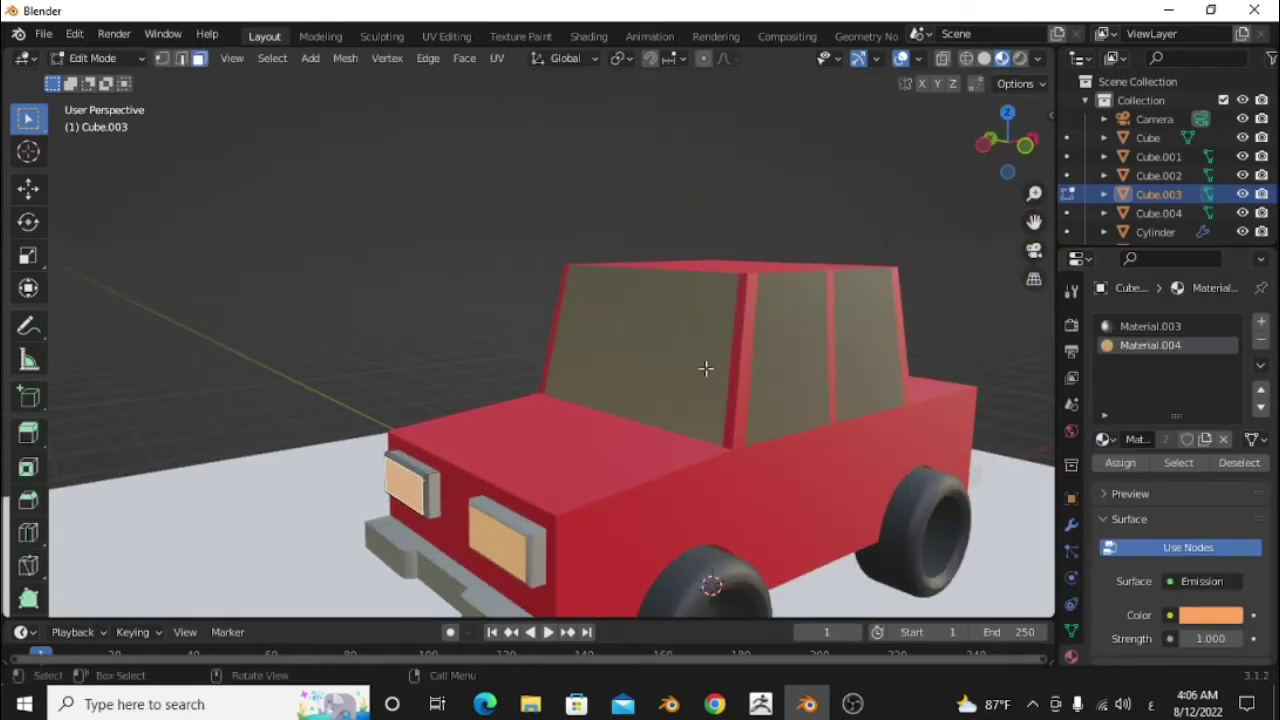
pyautogui.hotkey('alt', 'q')
# Add a horizontal loop cut around the cabin and select its top face band
pyautogui.hotkey('ctrl', 'r')
pyautogui.click(731, 367)
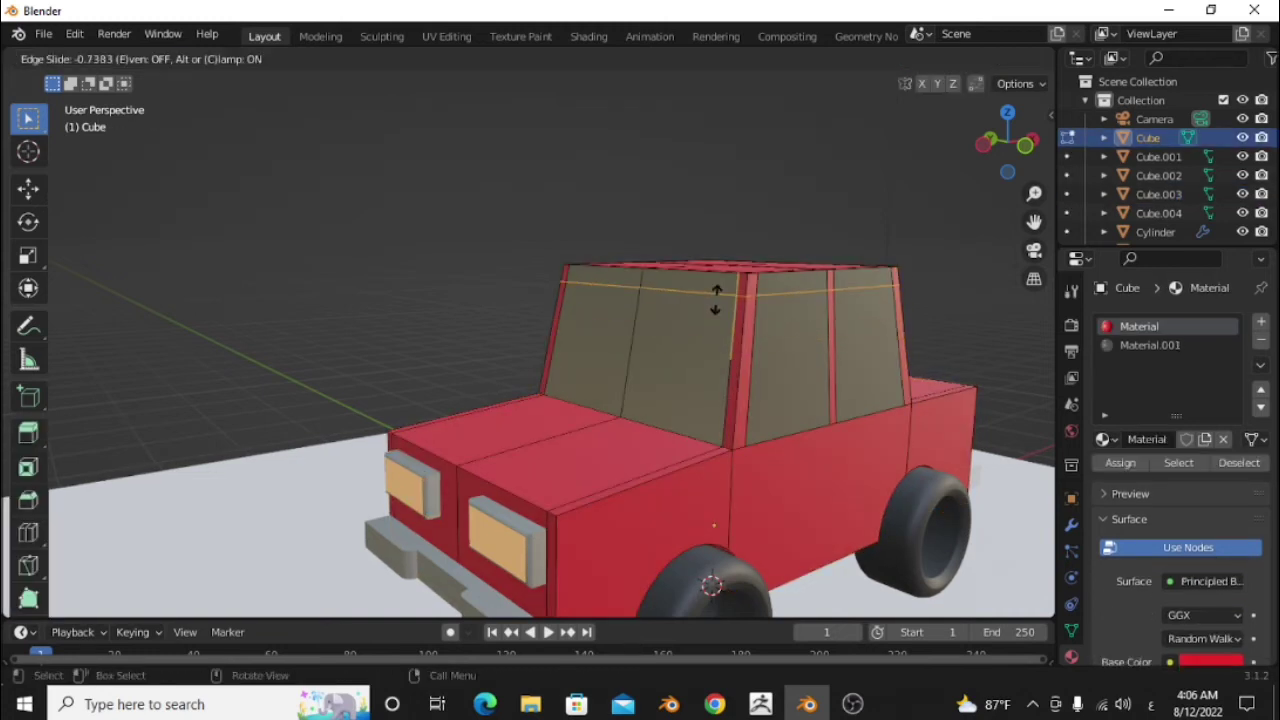
pyautogui.click(712, 290)
pyautogui.scroll(2, 748, 334)
pyautogui.scroll(2, 634, 273)
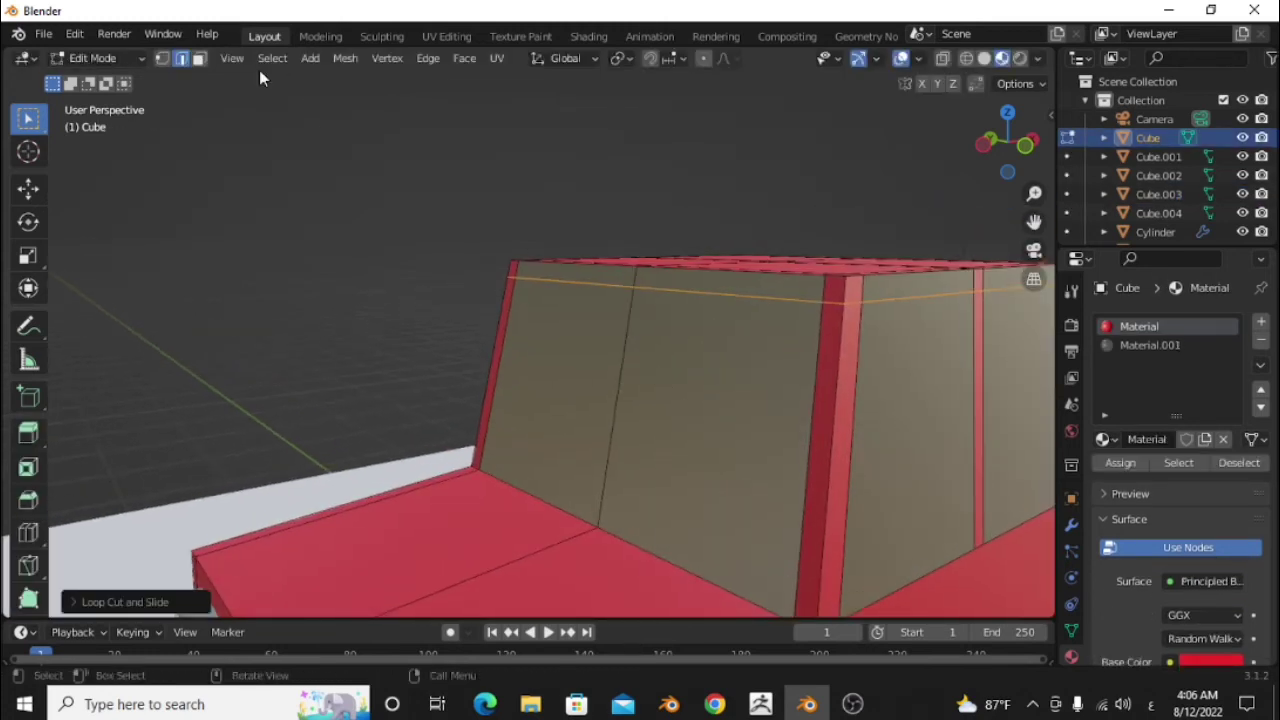
pyautogui.press('3')
pyautogui.keyDown('alt'); pyautogui.click(633, 283); pyautogui.keyUp('alt')
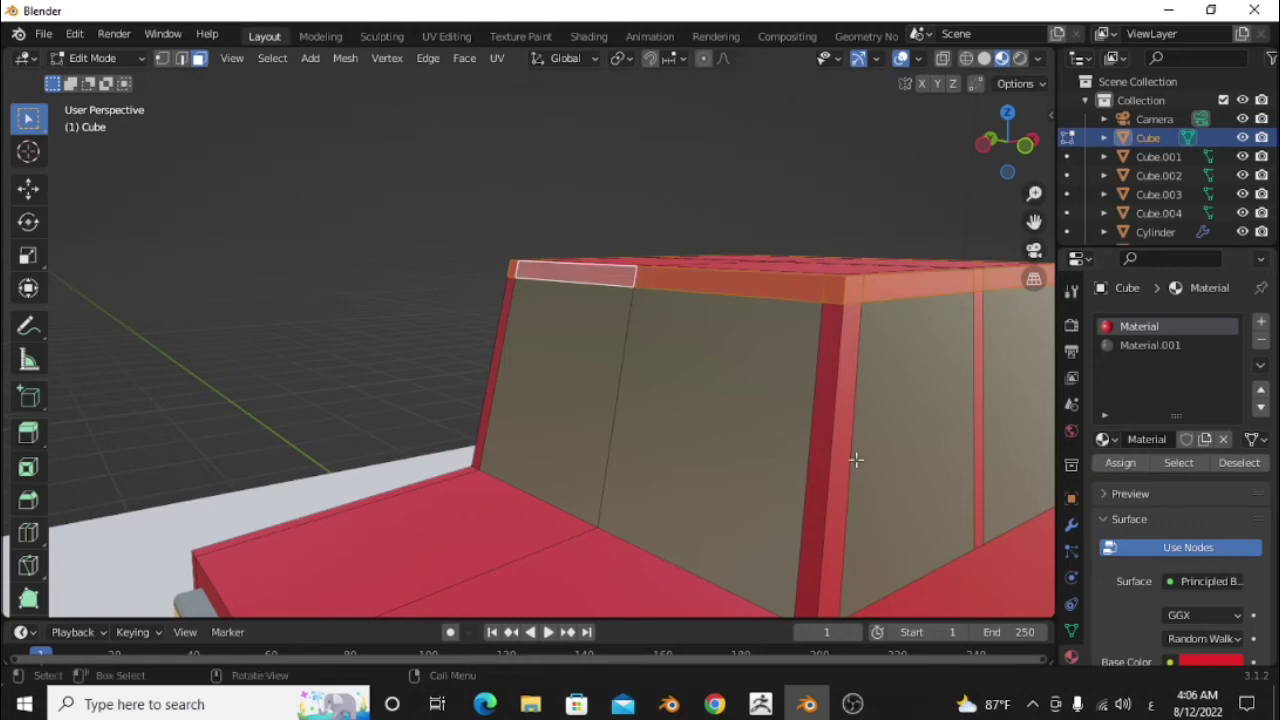
pyautogui.press('Tab')
# Scale up the floor plane and give it a new white material, Material.005
pyautogui.scroll(-3, 856, 459)
pyautogui.scroll(-3, 782, 443)
pyautogui.moveTo(771, 423); pyautogui.dragTo(752, 427, button='middle')
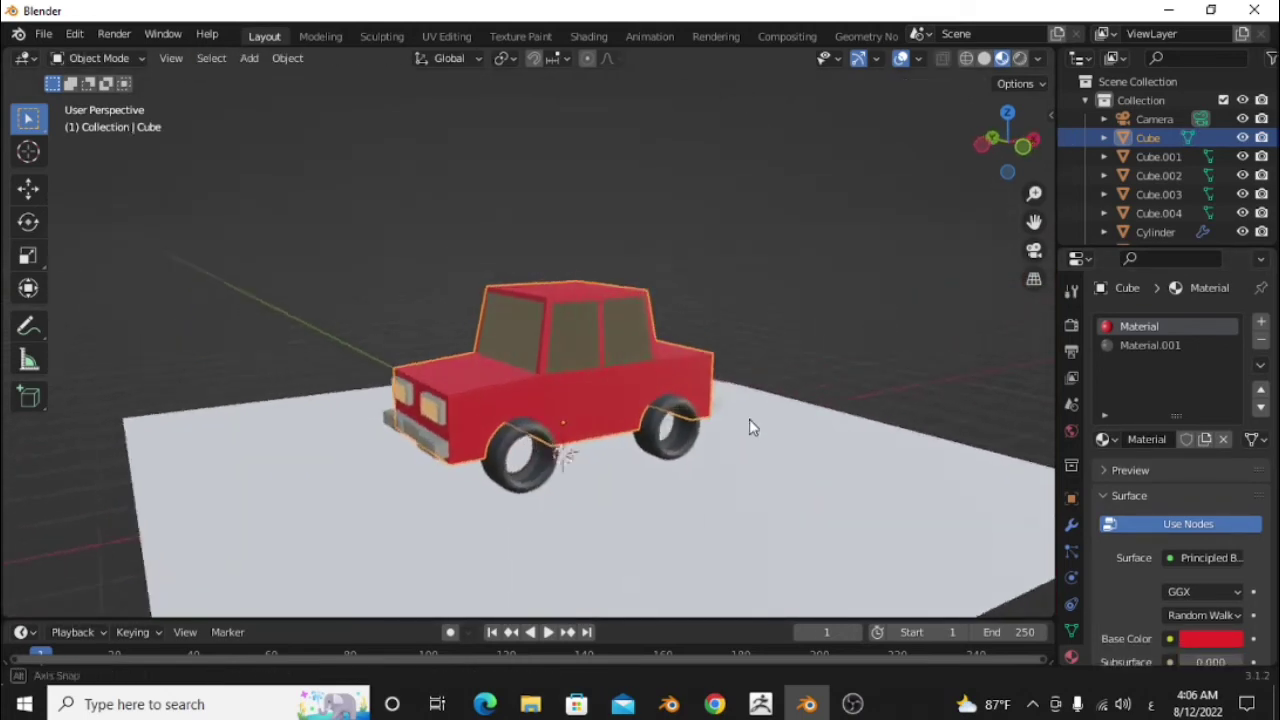
pyautogui.click(752, 430)
pyautogui.scroll(-2, 783, 491)
pyautogui.press('s')
pyautogui.click(830, 505)
pyautogui.scroll(1, 800, 505)
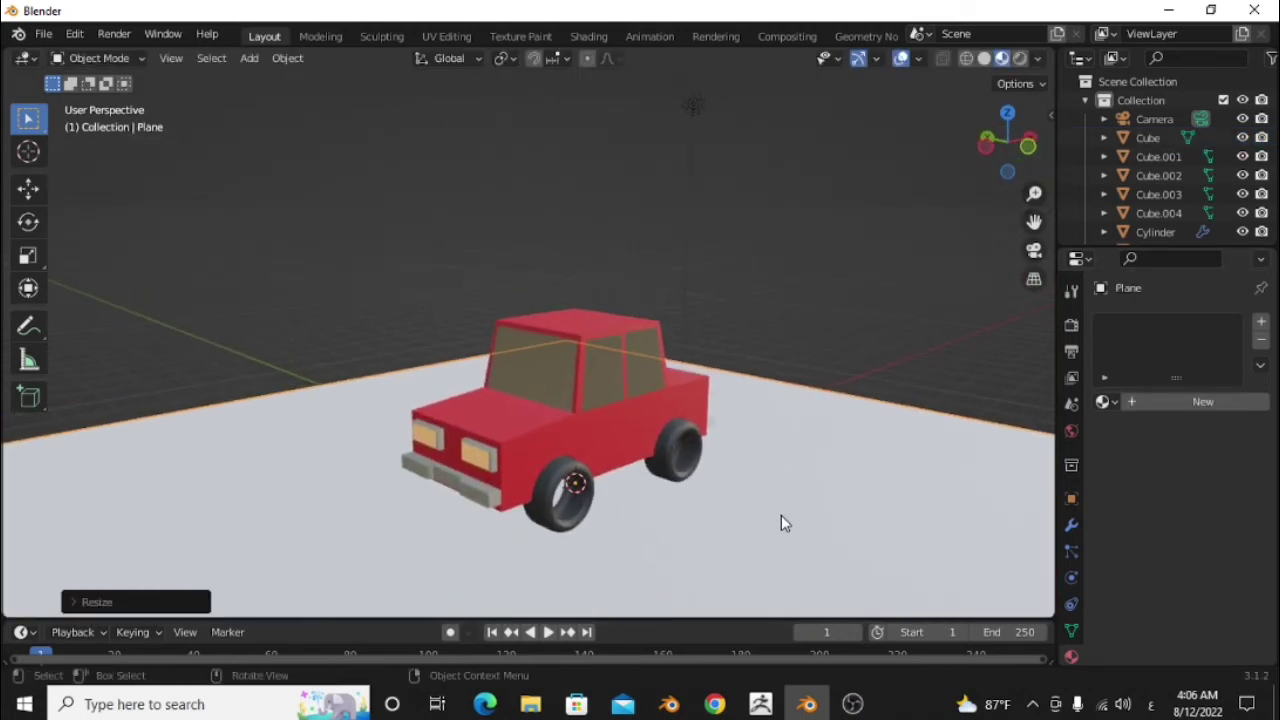
pyautogui.moveTo(781, 516); pyautogui.dragTo(1014, 507, button='middle')
pyautogui.click(1167, 403)
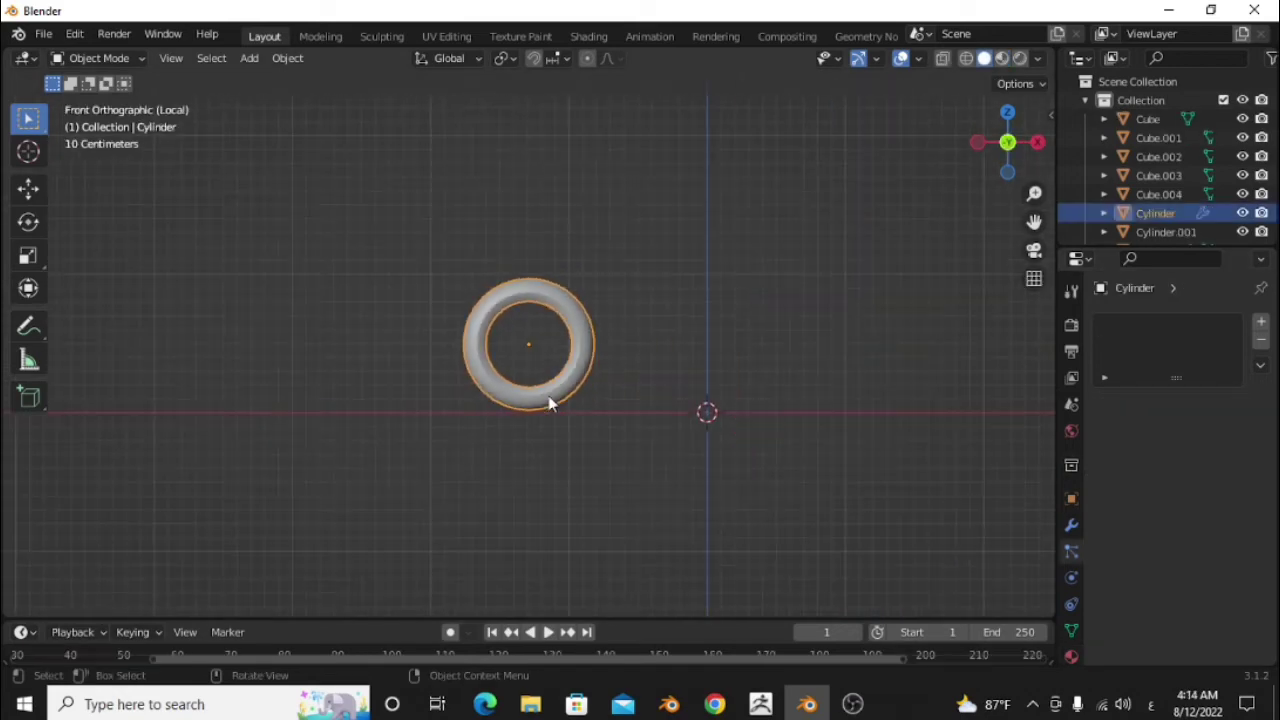
# Inspect the tyre ring in Edit Mode, toggling X-ray and viewing it from the front
pyautogui.moveTo(548, 403); pyautogui.dragTo(664, 455, button='middle')
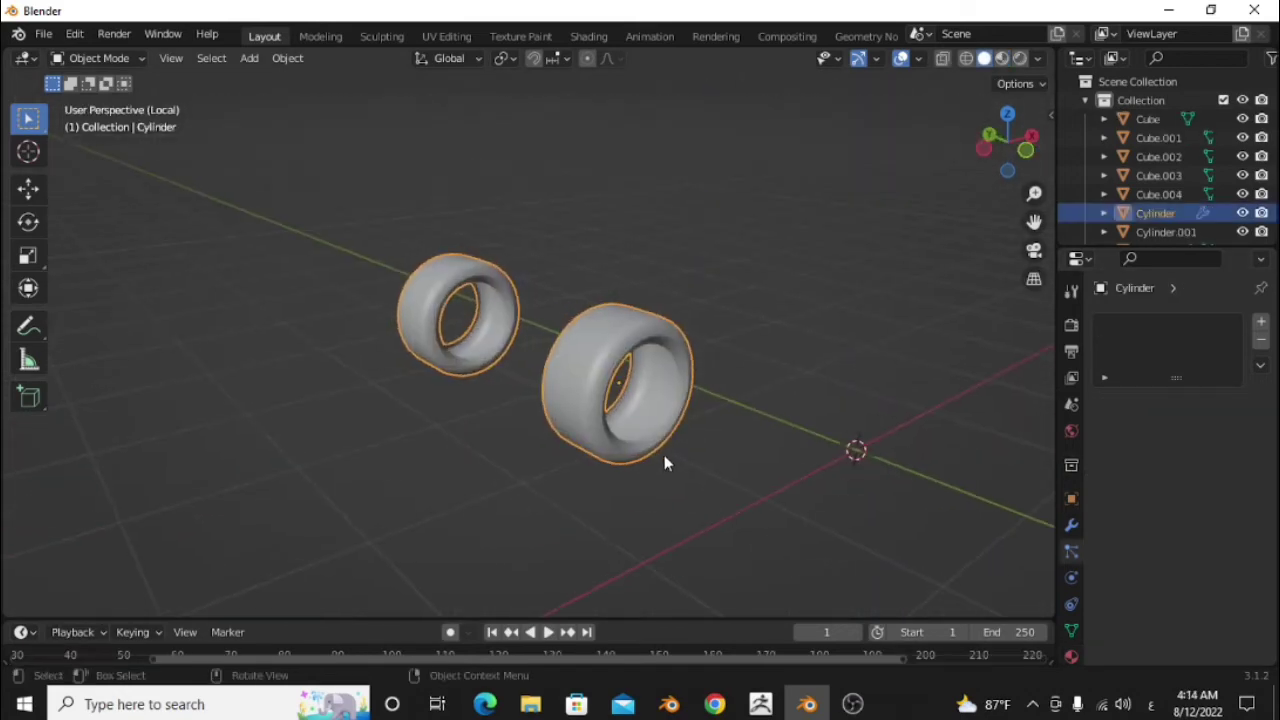
pyautogui.scroll(3, 664, 455)
pyautogui.press('Tab')
pyautogui.keyDown('alt'); pyautogui.middleClick(608, 433); pyautogui.keyUp('alt')
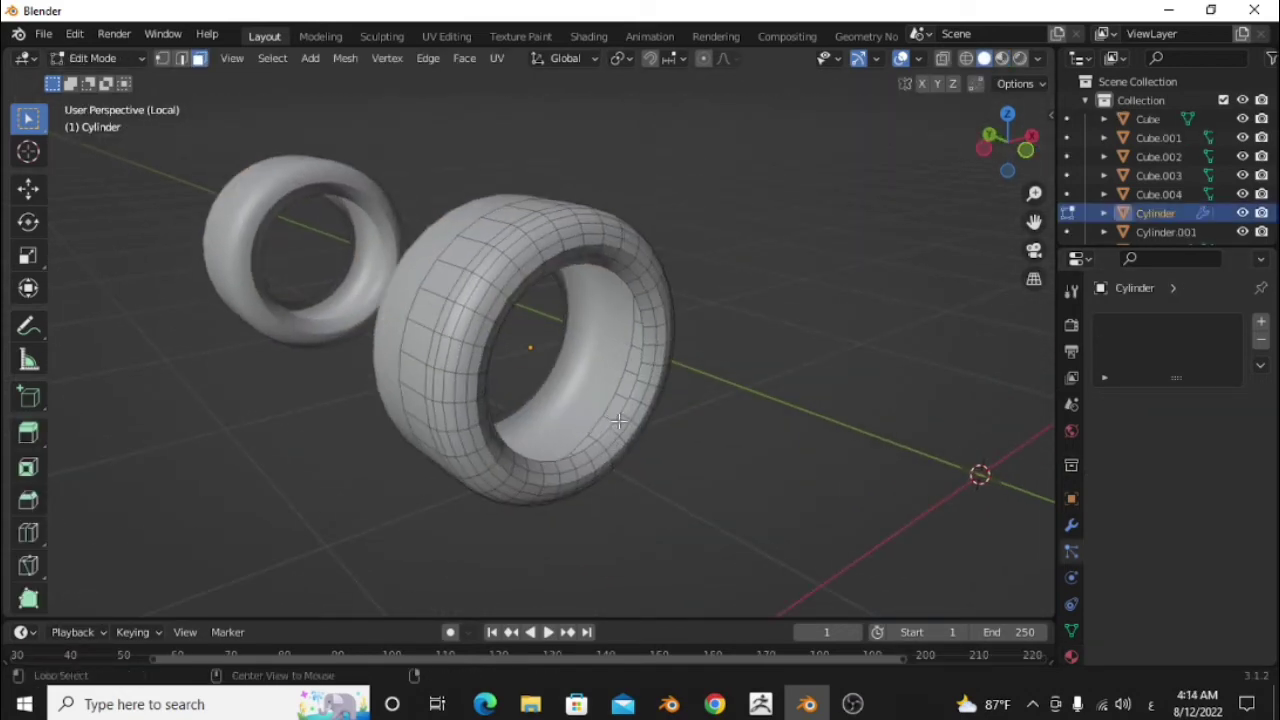
pyautogui.scroll(-5, 619, 421)
pyautogui.click(943, 58)
pyautogui.scroll(6, 531, 409)
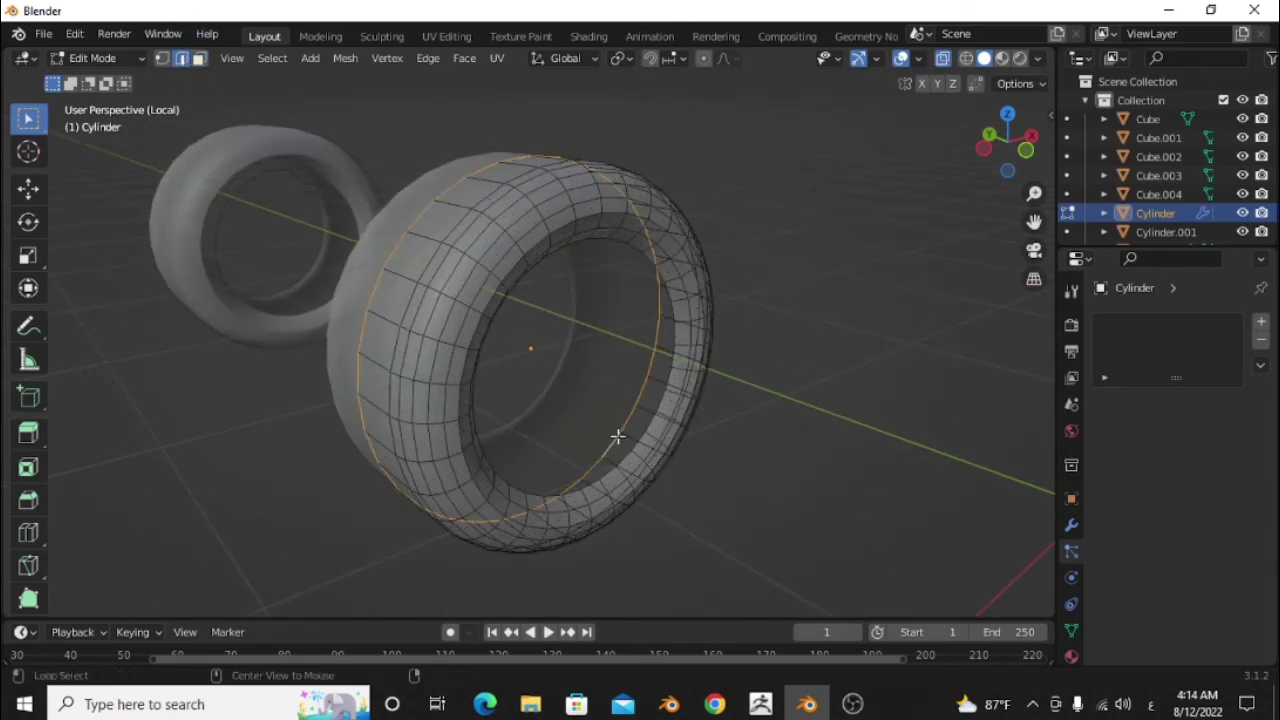
pyautogui.click(942, 58)
pyautogui.moveTo(740, 280); pyautogui.dragTo(786, 302, button='middle')
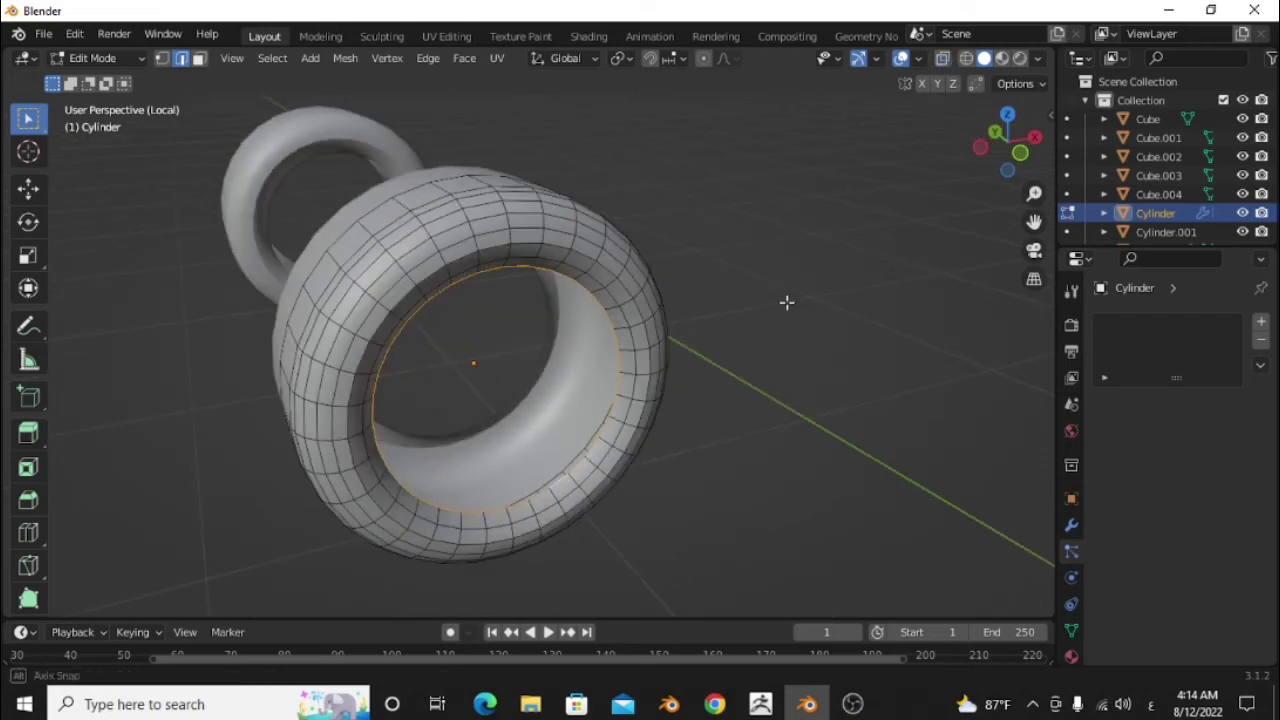
pyautogui.press('KP_1')
pyautogui.scroll(4, 750, 335)
pyautogui.keyDown('shift'); pyautogui.moveTo(720, 369); pyautogui.dragTo(794, 475, button='middle'); pyautogui.keyUp('shift')
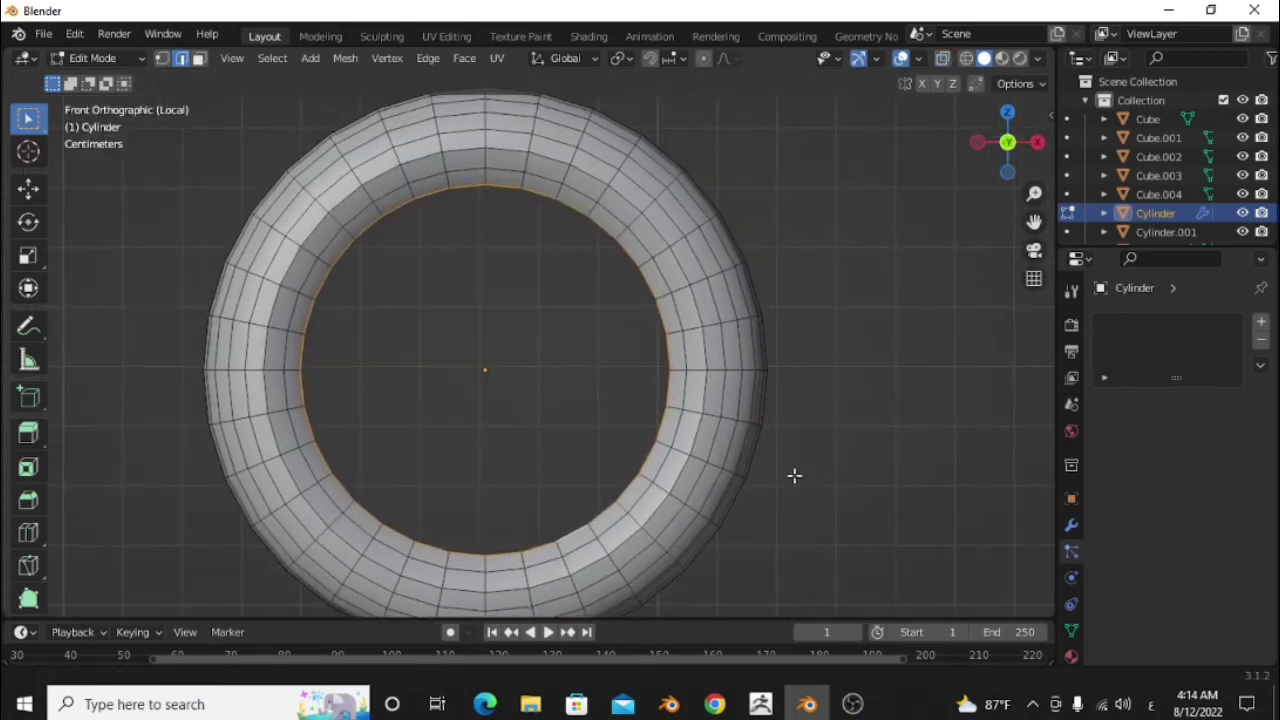
pyautogui.scroll(-2, 600, 430)
pyautogui.moveTo(600, 430); pyautogui.dragTo(623, 443, button='middle')
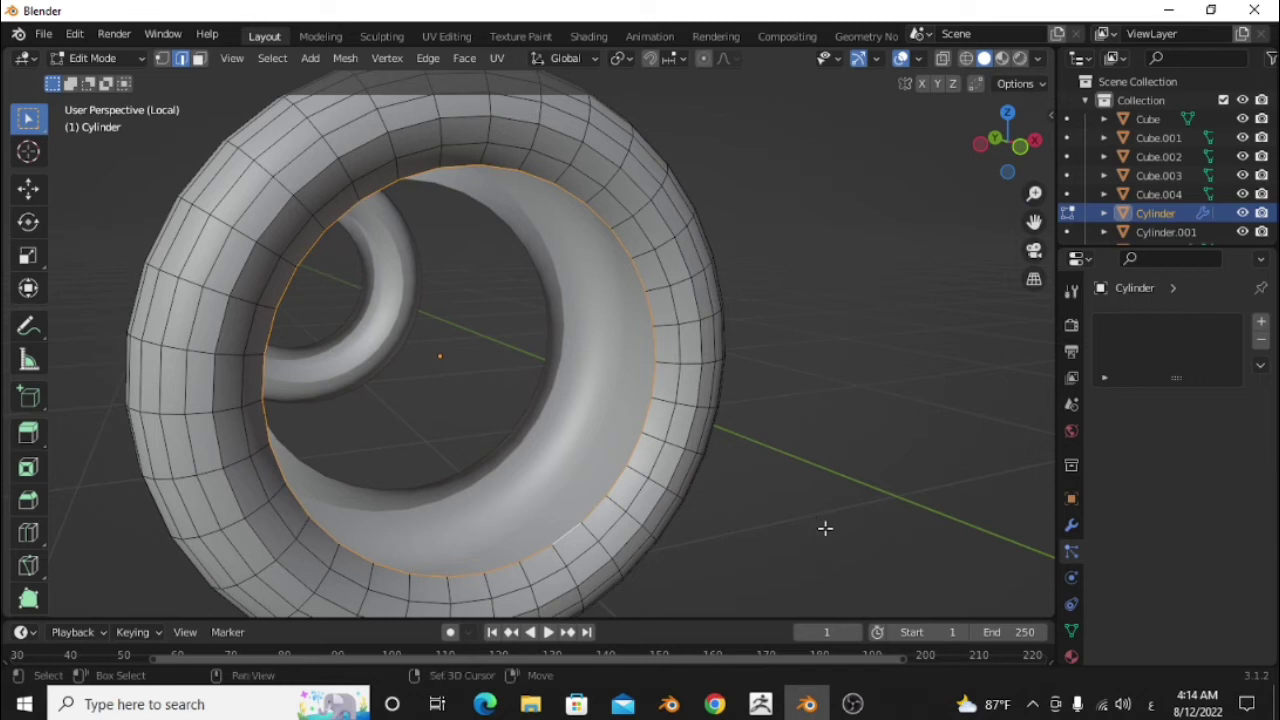
pyautogui.press('Tab')
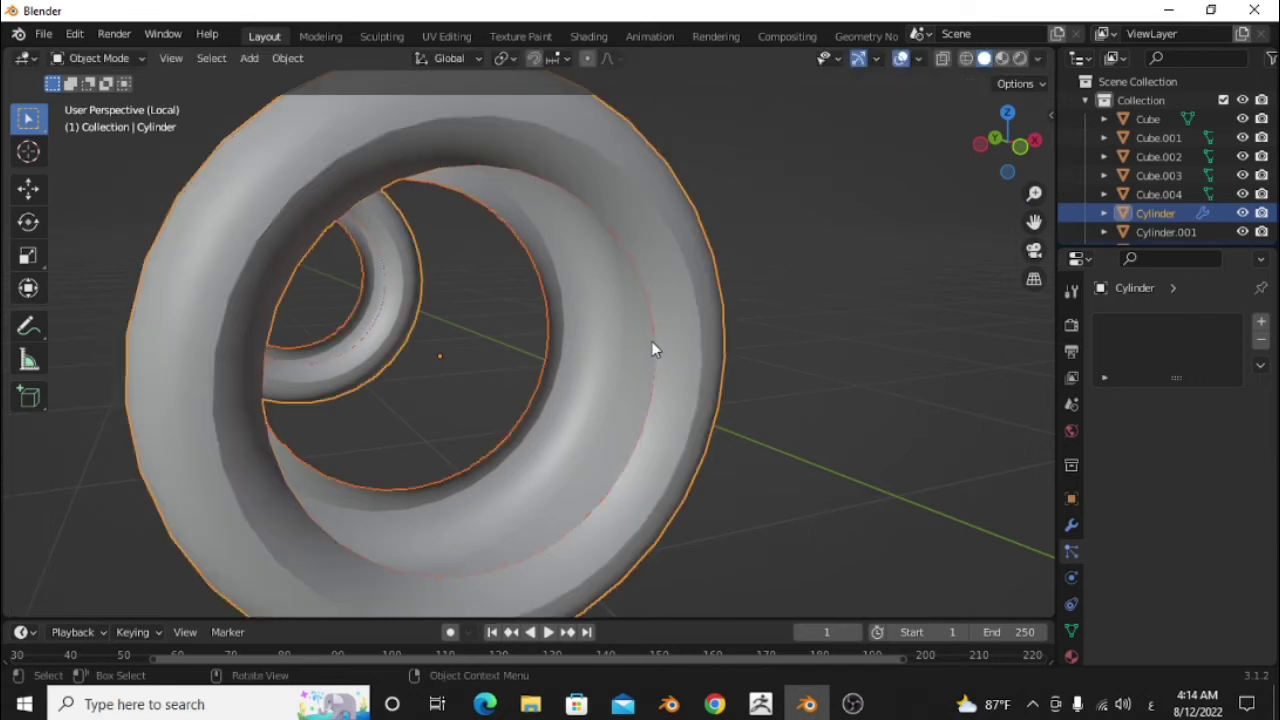
# Extrude Cylinder.002's inner loop and shrink it inward into the first rim steps
pyautogui.click(651, 349)
pyautogui.press('Tab')
pyautogui.press('e')
pyautogui.press('s')
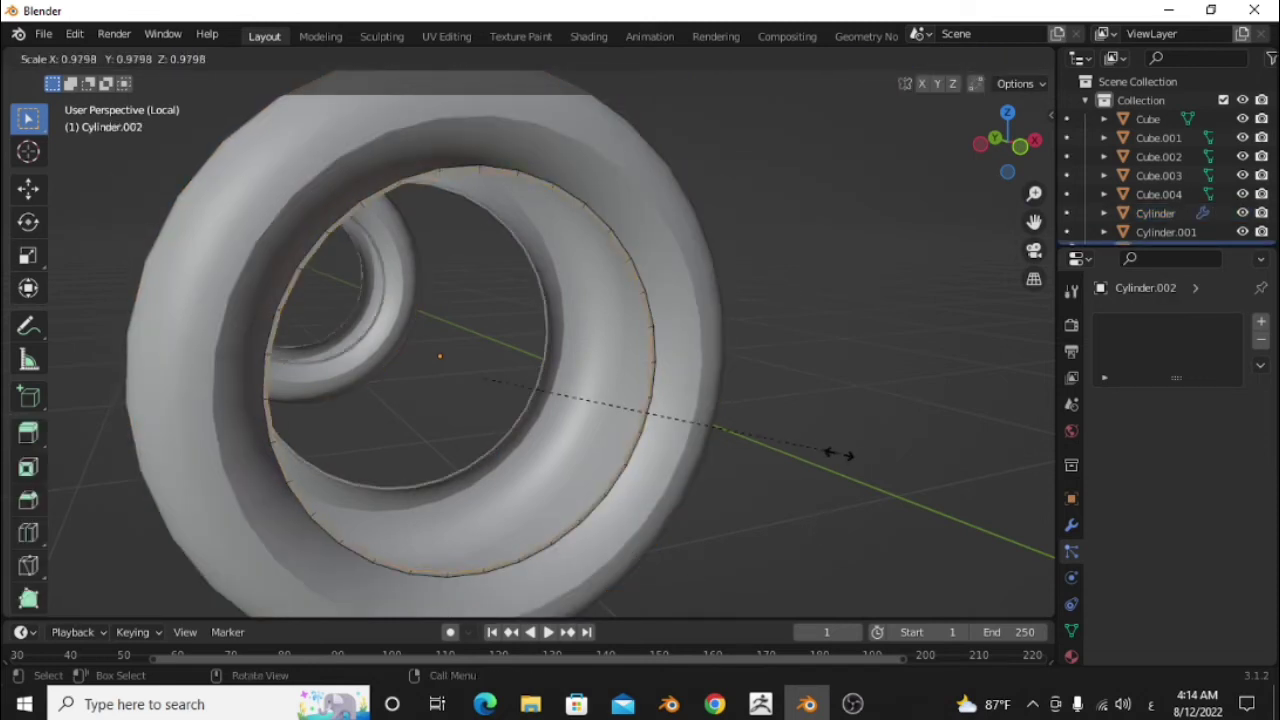
pyautogui.click(794, 449)
pyautogui.scroll(2, 780, 460)
pyautogui.scroll(3, 760, 450)
pyautogui.scroll(-4, 734, 437)
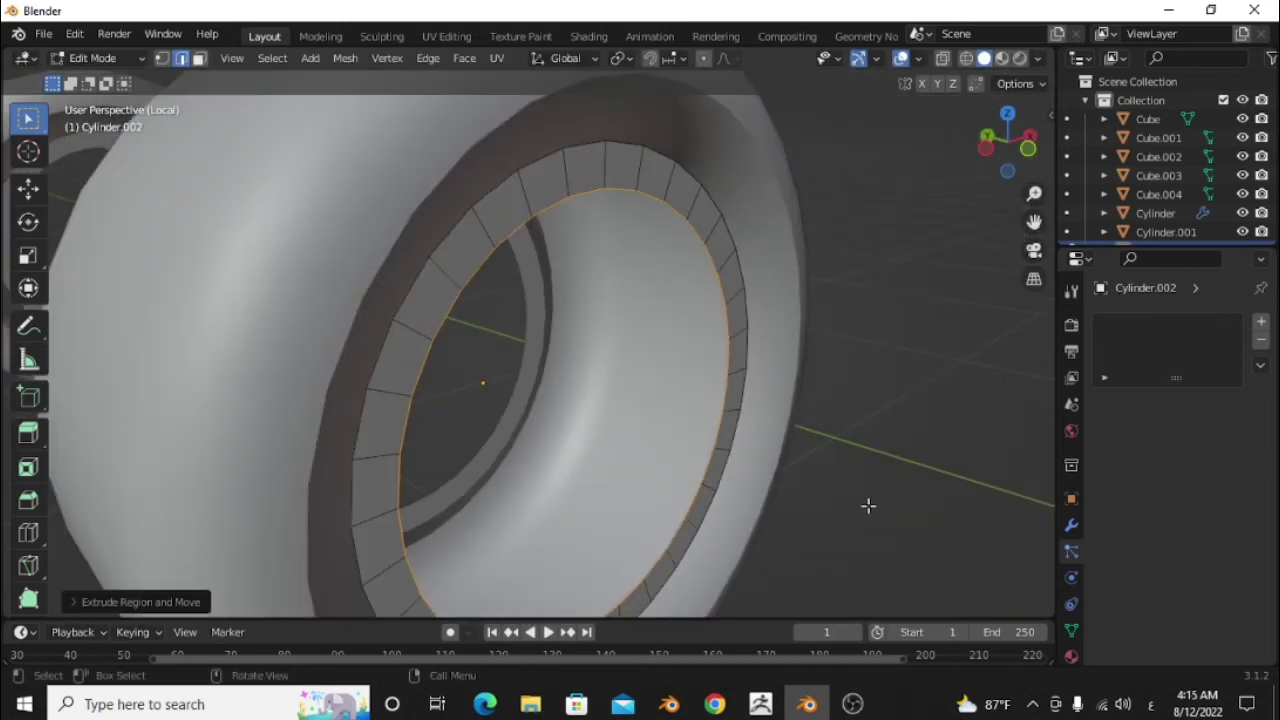
pyautogui.rightClick(885, 518)
pyautogui.press('s')
pyautogui.click(840, 520)
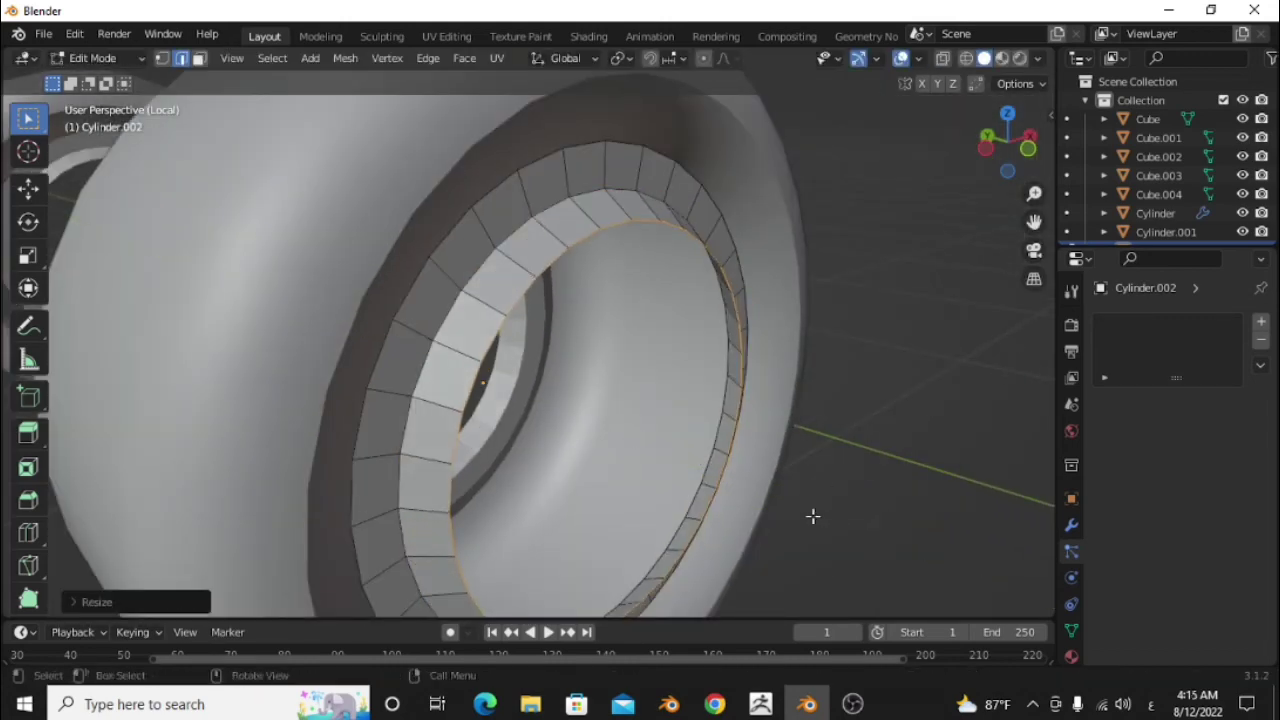
pyautogui.press('s')
pyautogui.click(795, 514)
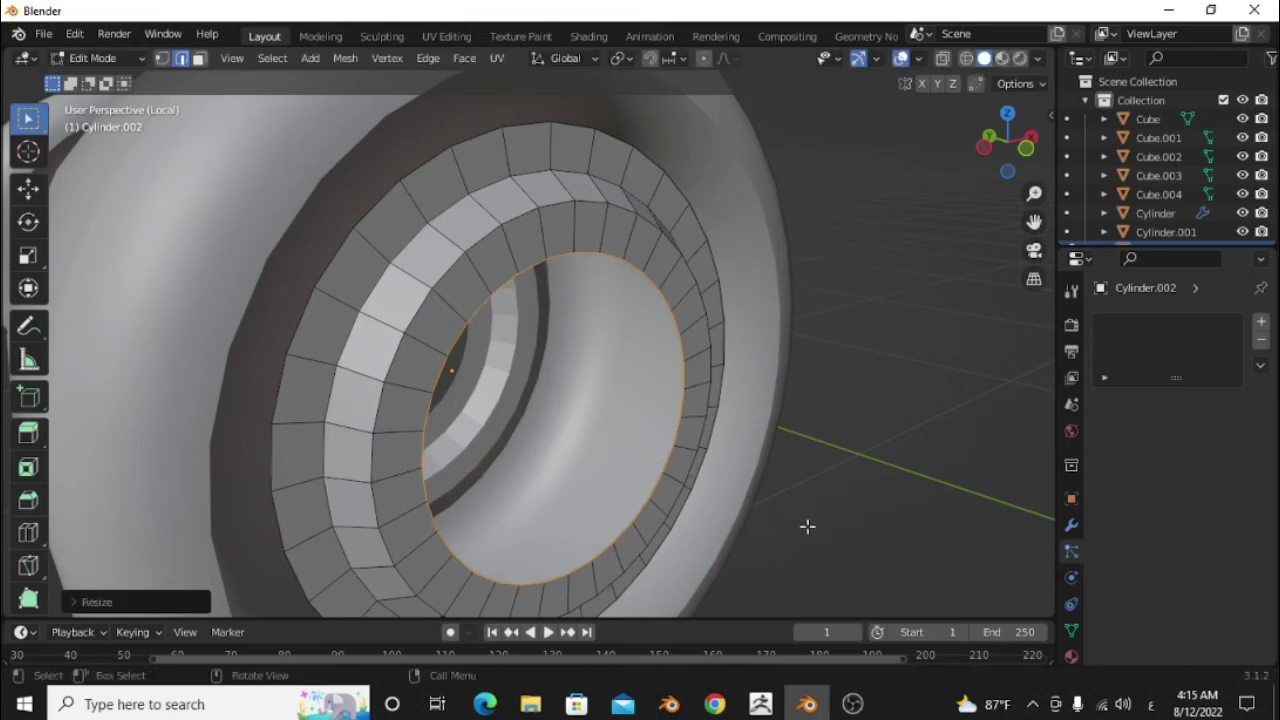
# Extrude a loop recessed along Y, then shrink it and extrude another rim step
pyautogui.press('e')
pyautogui.press('y')
pyautogui.click(877, 543)
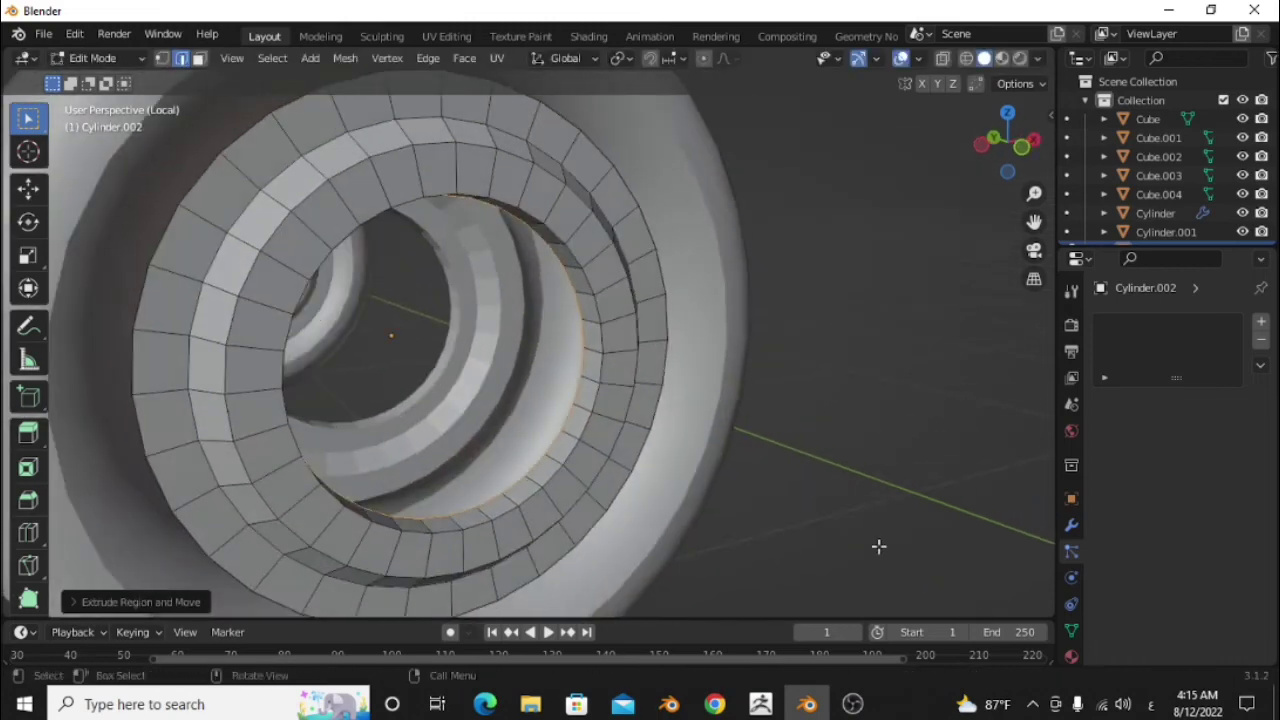
pyautogui.press('s')
pyautogui.click(826, 534)
pyautogui.press('s')
pyautogui.click(795, 535)
pyautogui.press('e')
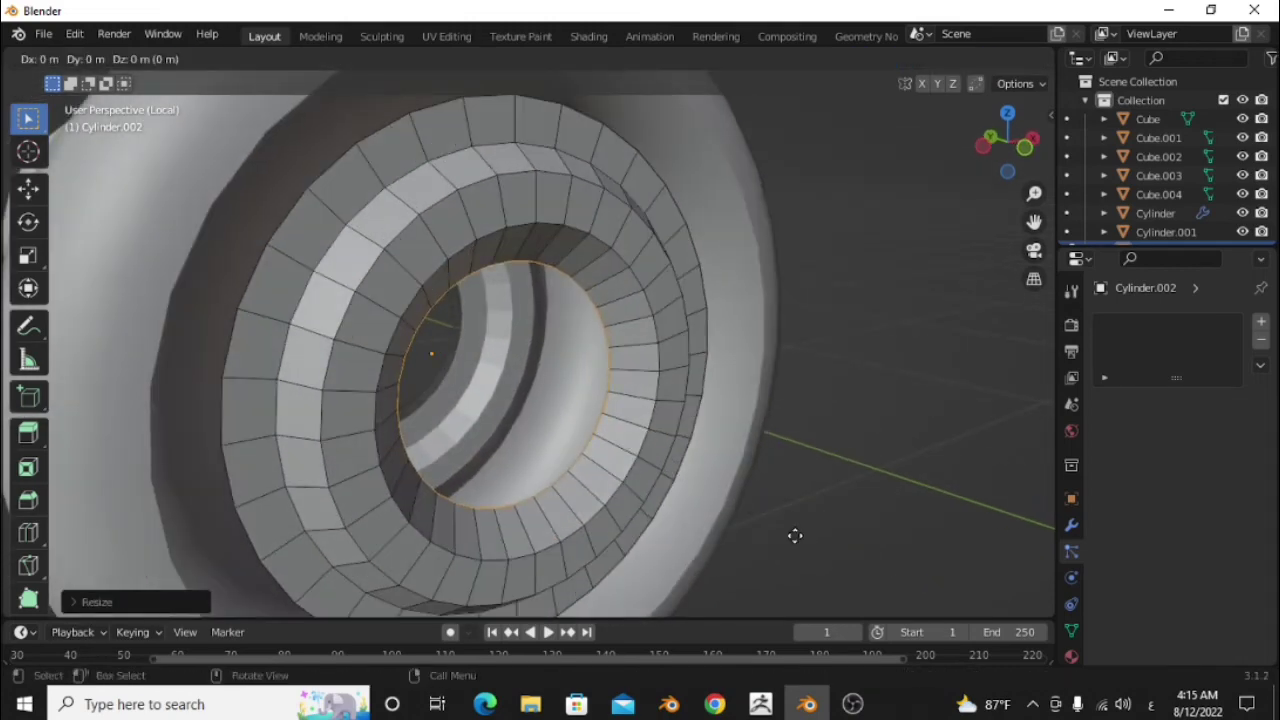
pyautogui.click(720, 514)
# Recess the innermost loop along Y and shrink it to finish the hub
pyautogui.moveTo(720, 514); pyautogui.dragTo(757, 531, button='middle')
pyautogui.press('e')
pyautogui.press('y')
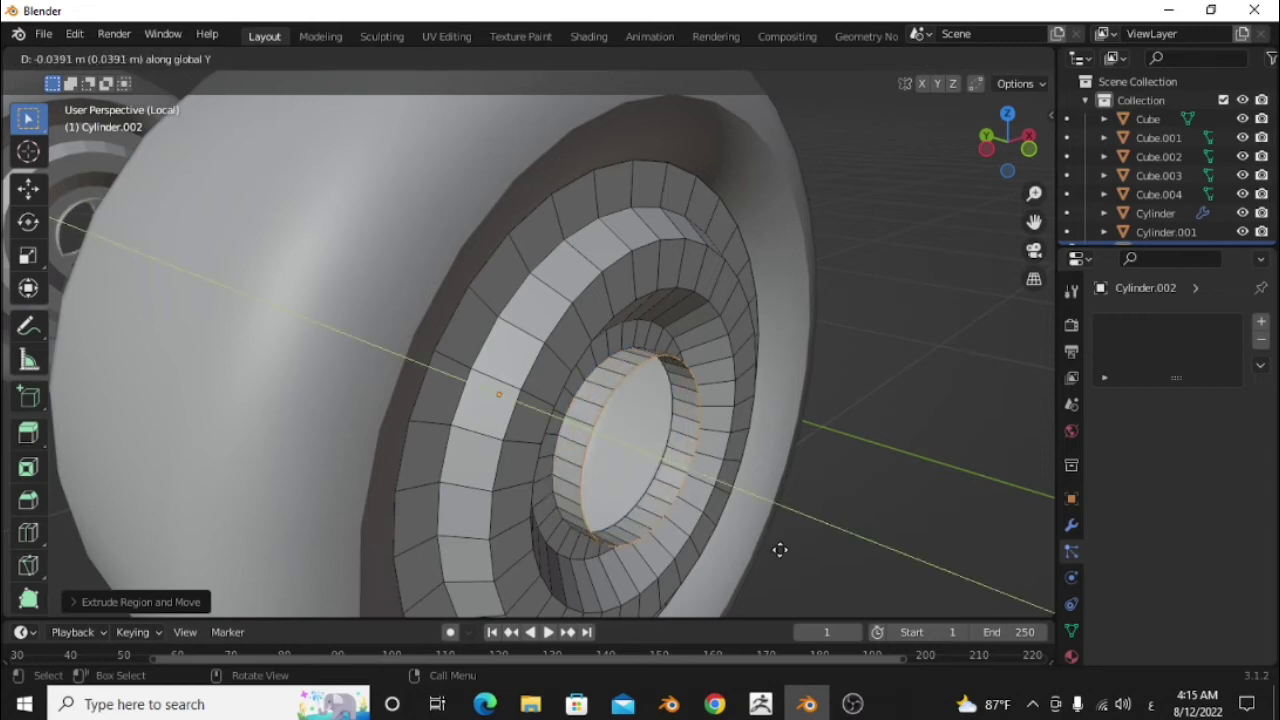
pyautogui.click(780, 549)
pyautogui.press('s')
pyautogui.click(748, 537)
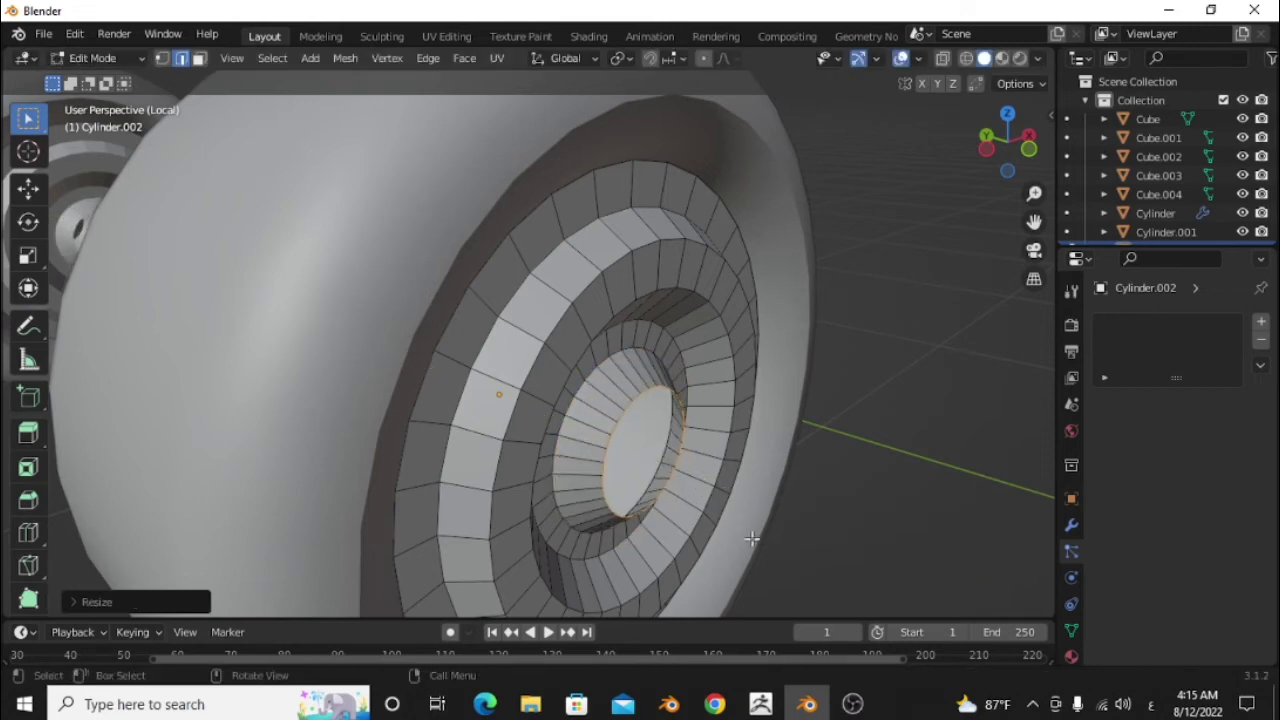
pyautogui.press('Tab')
pyautogui.scroll(-5, 567, 497)
pyautogui.scroll(5, 541, 536)
# Frame both wheels in the view and select the tyre object Cylinder
pyautogui.moveTo(541, 536); pyautogui.dragTo(548, 415, button='middle')
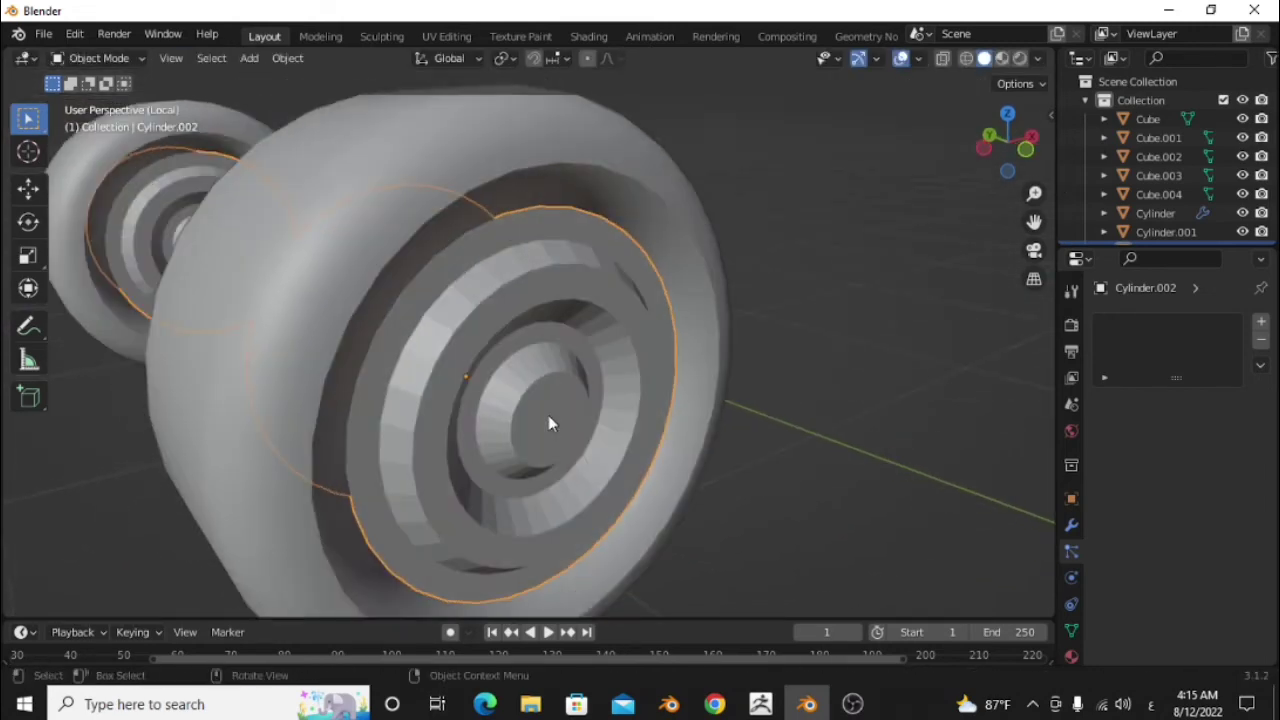
pyautogui.scroll(-3, 548, 415)
pyautogui.rightClick(544, 363)
pyautogui.scroll(4, 667, 426)
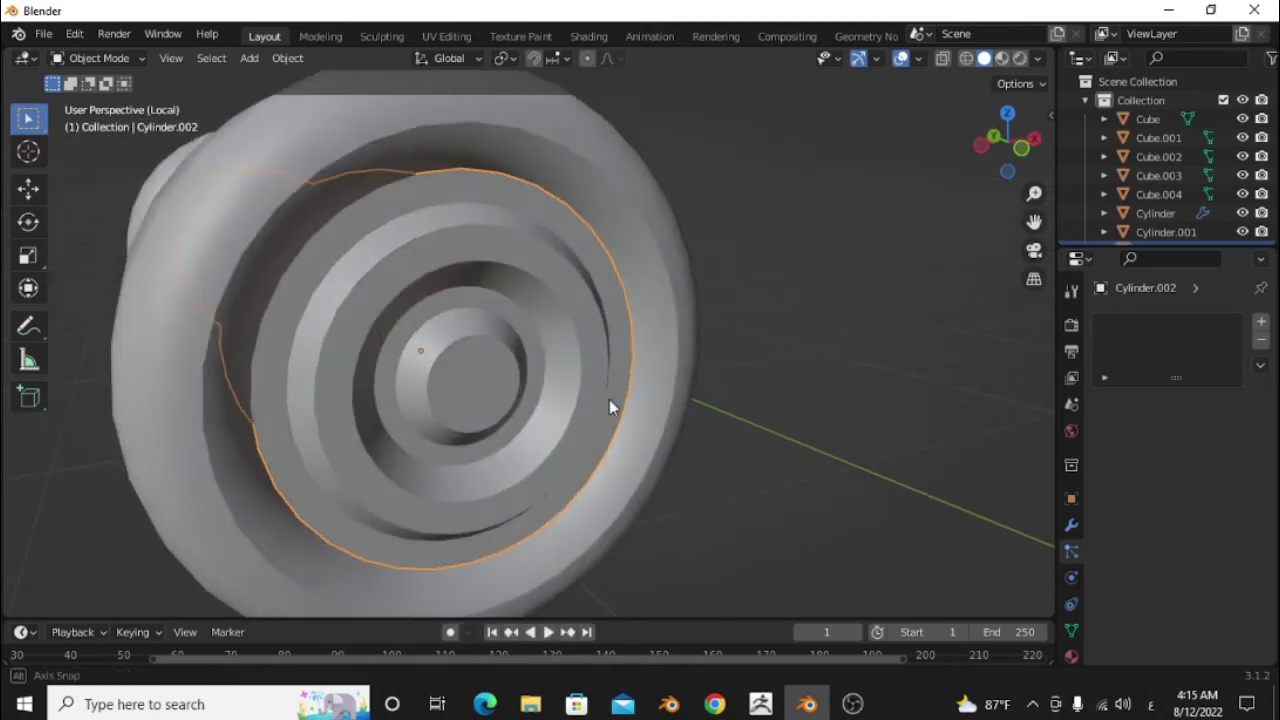
pyautogui.scroll(2, 609, 403)
pyautogui.scroll(-7, 831, 506)
pyautogui.moveTo(827, 510); pyautogui.dragTo(841, 521, button='middle')
pyautogui.scroll(3, 596, 489)
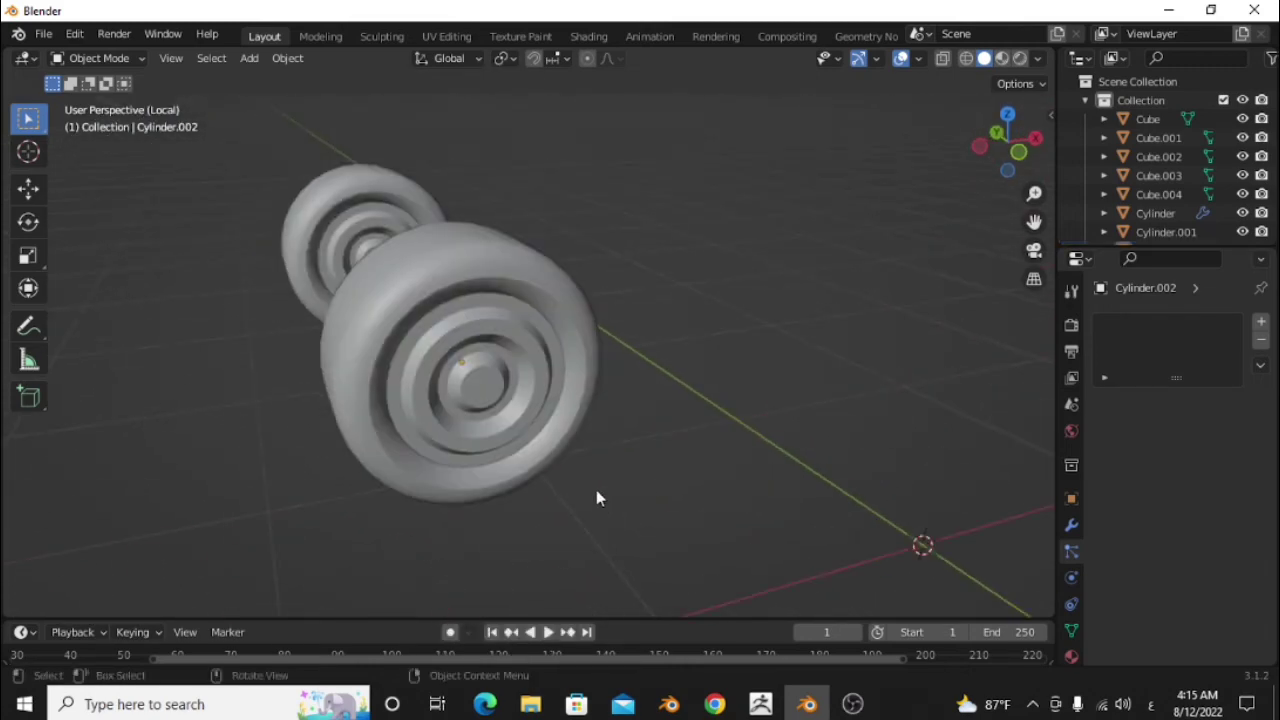
pyautogui.moveTo(596, 489)
pyautogui.mouseDown(button='middle')
pyautogui.moveTo(530, 402)
pyautogui.moveTo(610, 438)
pyautogui.mouseUp(button='middle')
pyautogui.scroll(-4, 540, 392)
pyautogui.click(612, 440)
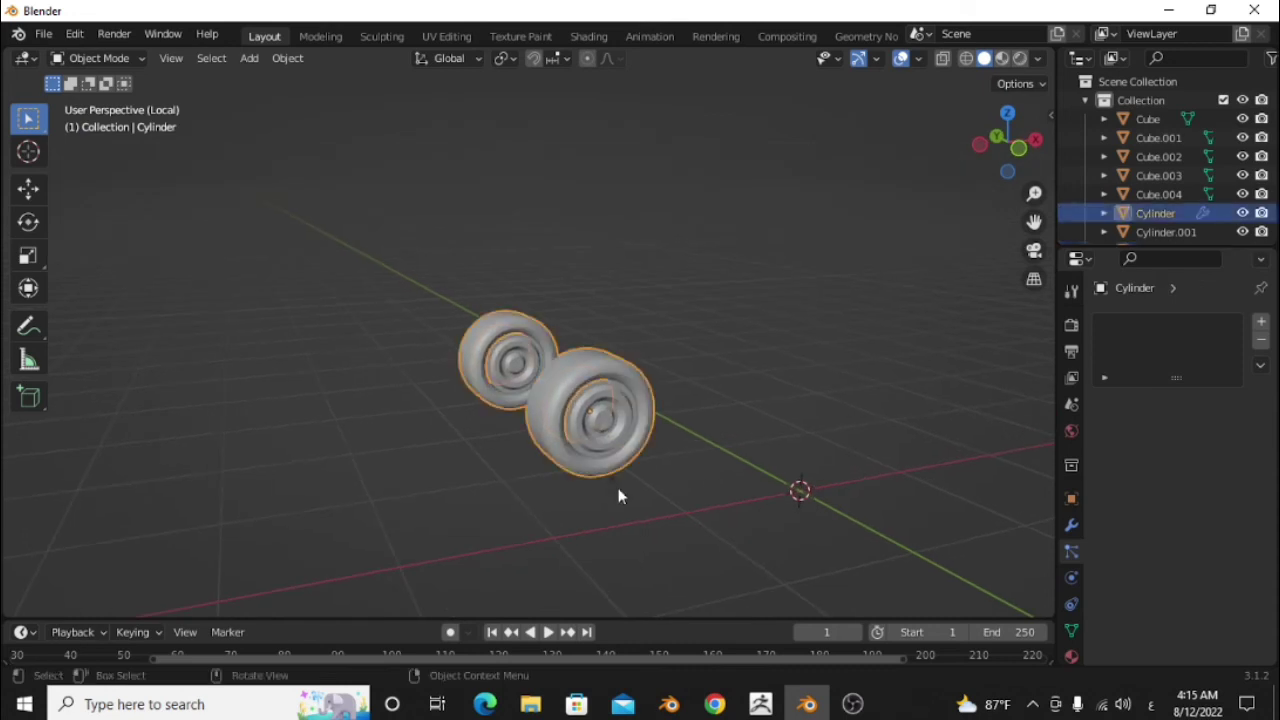
pyautogui.moveTo(617, 491); pyautogui.dragTo(605, 497, button='middle')
# With X-ray on, select rim Cylinder.002 and view the car from side and front
pyautogui.click(944, 58)
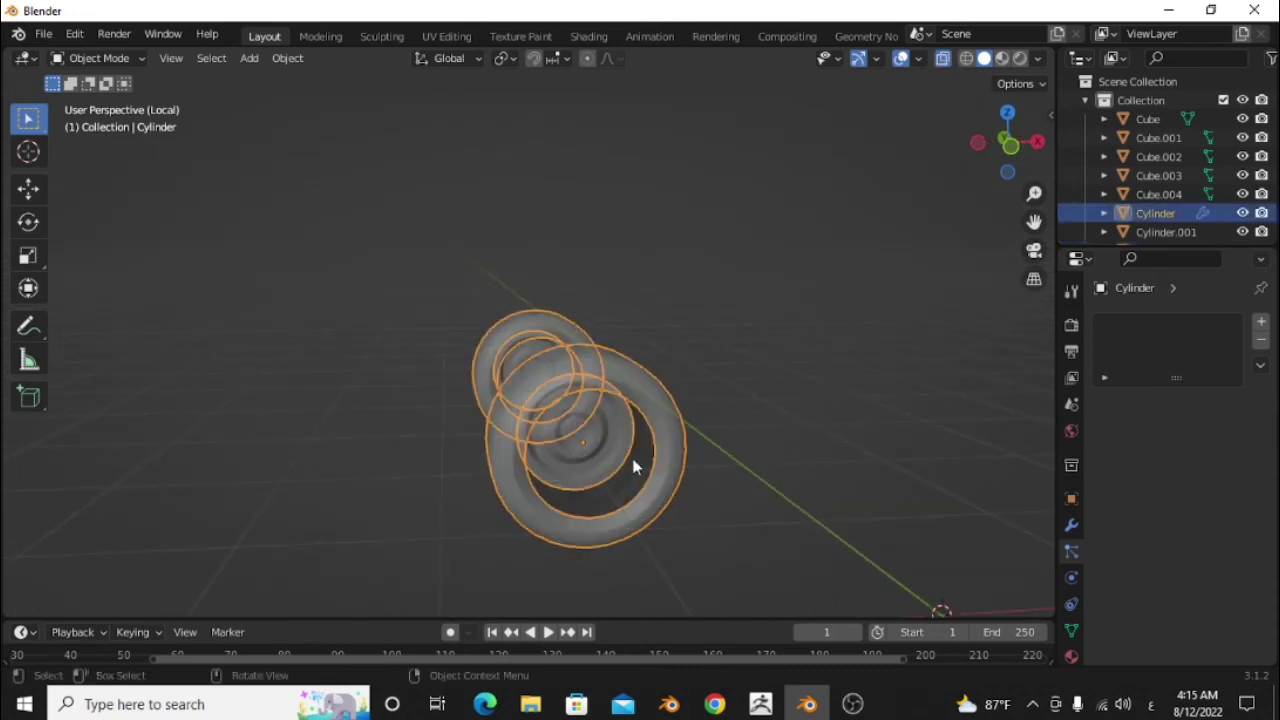
pyautogui.click(636, 466)
pyautogui.press('KP_Divide')
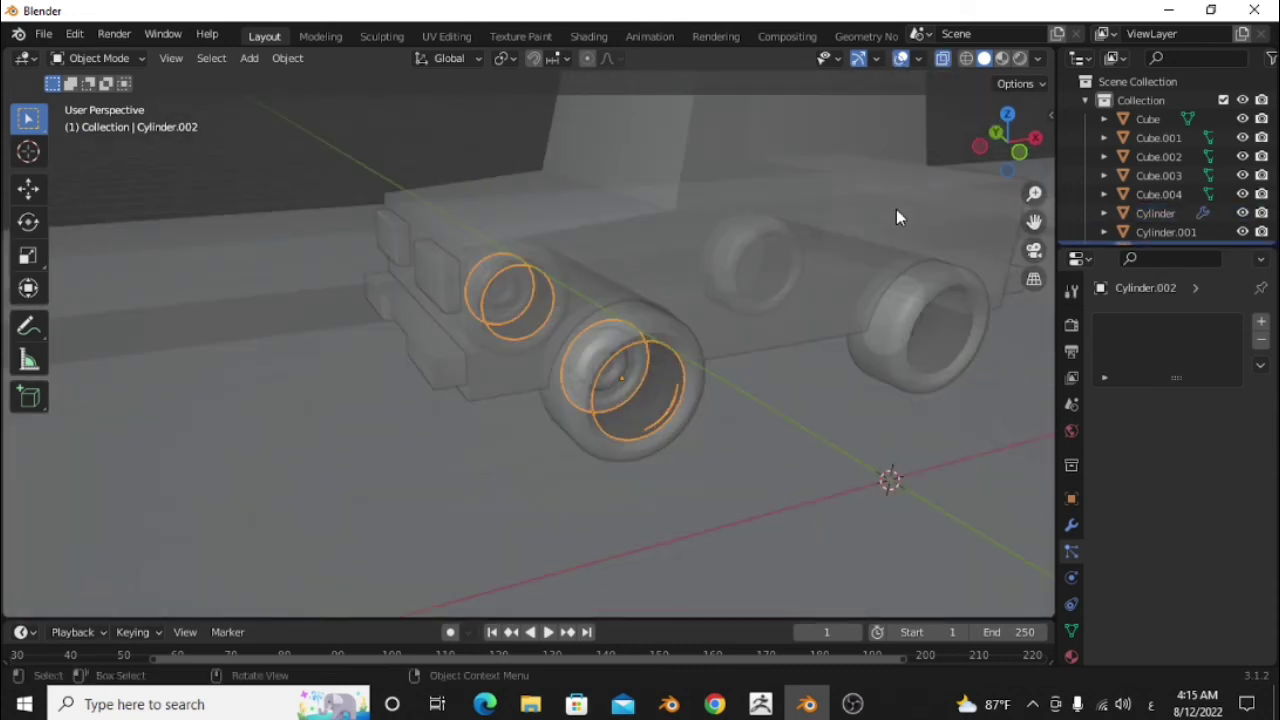
pyautogui.press('KP_3')
pyautogui.press('KP_1')
pyautogui.keyDown('shift'); pyautogui.moveTo(991, 312); pyautogui.dragTo(862, 369, button='middle'); pyautogui.keyUp('shift')
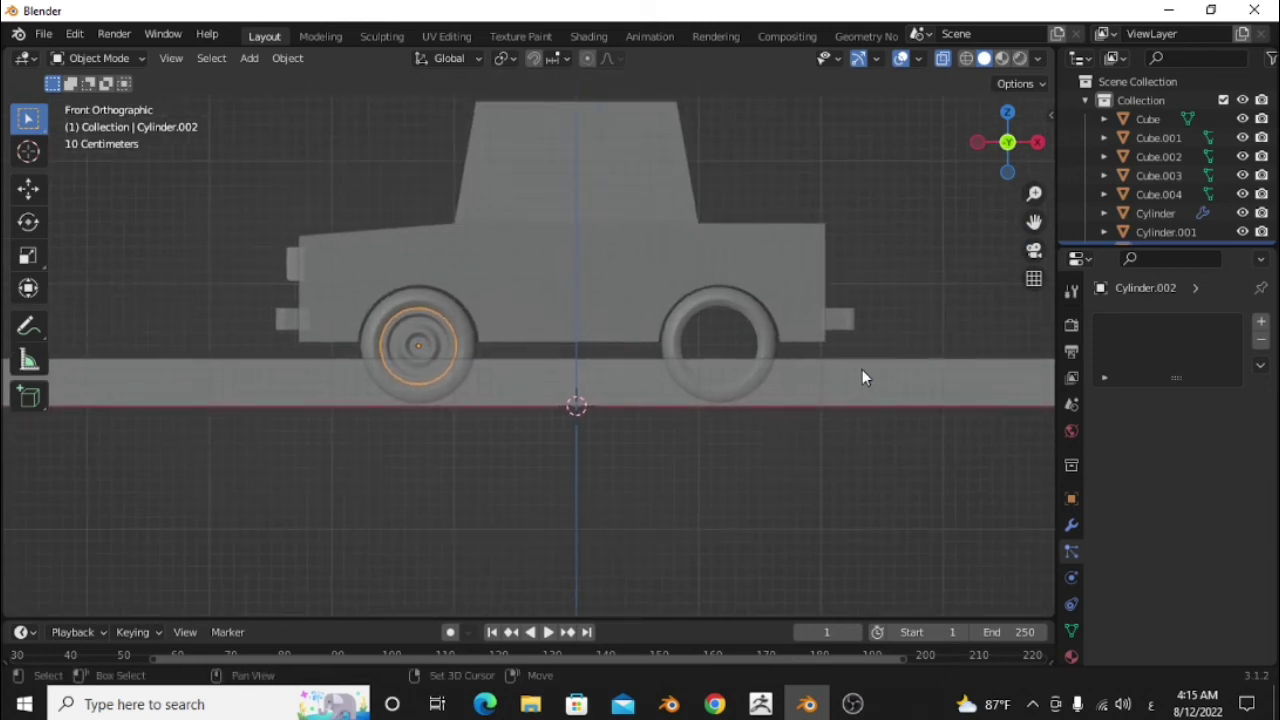
# Duplicate the rim as Cylinder.003 and move it along X and Z into the second wheel
pyautogui.hotkey('shift', 'd')
pyautogui.press('x')
pyautogui.click(319, 466)
pyautogui.press('KP_Decimal')
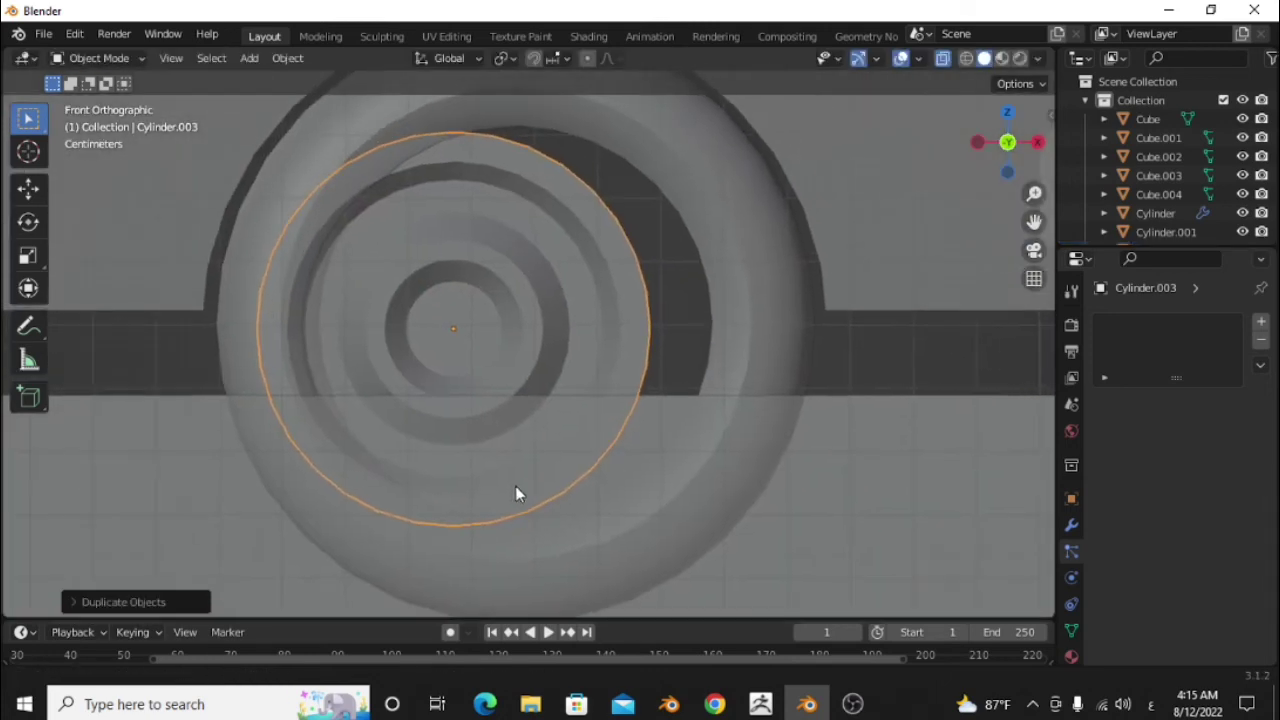
pyautogui.press('g')
pyautogui.press('x')
pyautogui.click(577, 510)
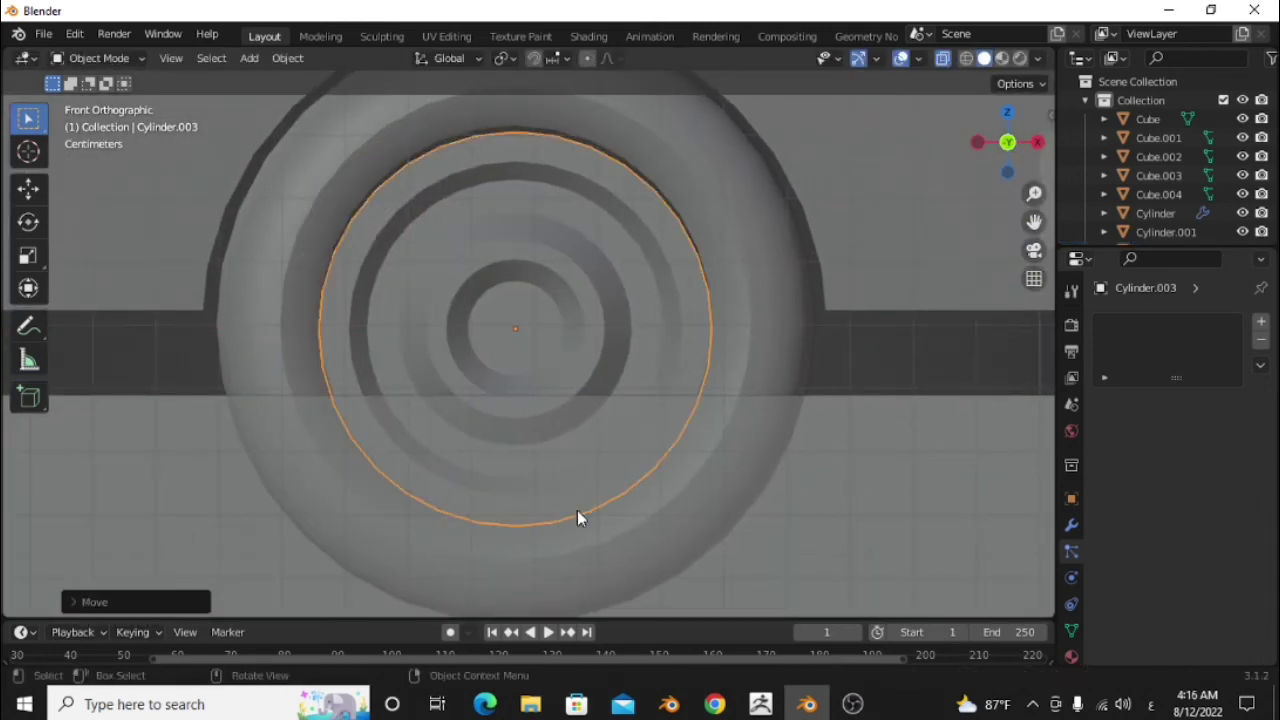
pyautogui.press('g')
pyautogui.press('z')
pyautogui.click(577, 505)
# Select the road plane, turn X-ray off and open the material settings
pyautogui.scroll(-5, 577, 505)
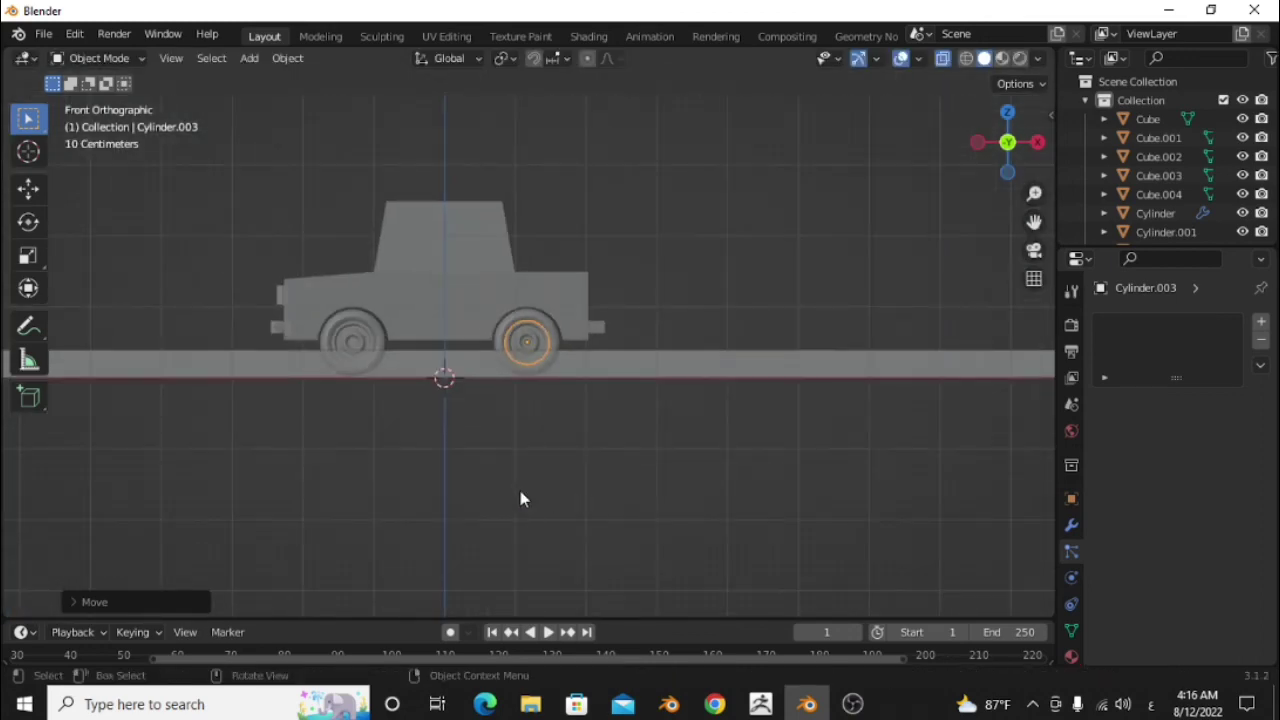
pyautogui.moveTo(520, 497); pyautogui.dragTo(620, 540, button='middle')
pyautogui.scroll(5, 620, 540)
pyautogui.keyDown('shift'); pyautogui.click(851, 269); pyautogui.keyUp('shift')
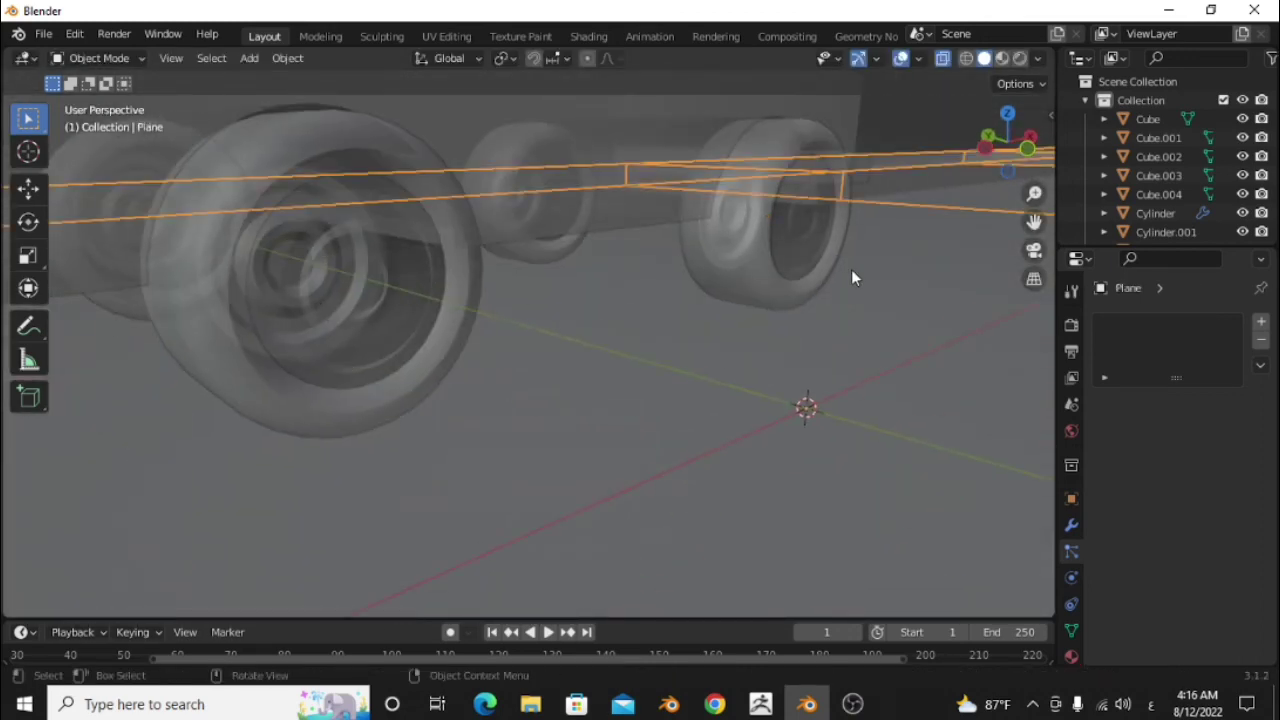
pyautogui.click(946, 60)
pyautogui.scroll(-4, 733, 360)
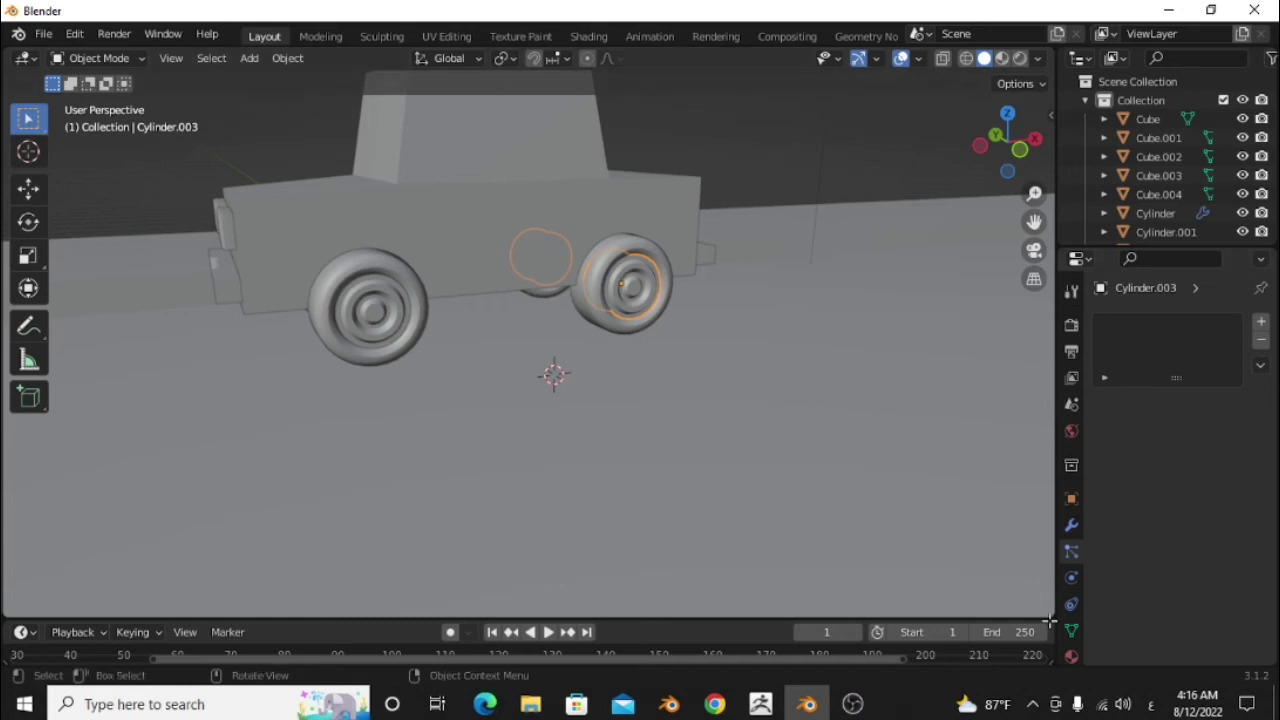
pyautogui.click(1071, 656)
# Clear the wheel's existing material slot and delete the road plane
pyautogui.click(1260, 341)
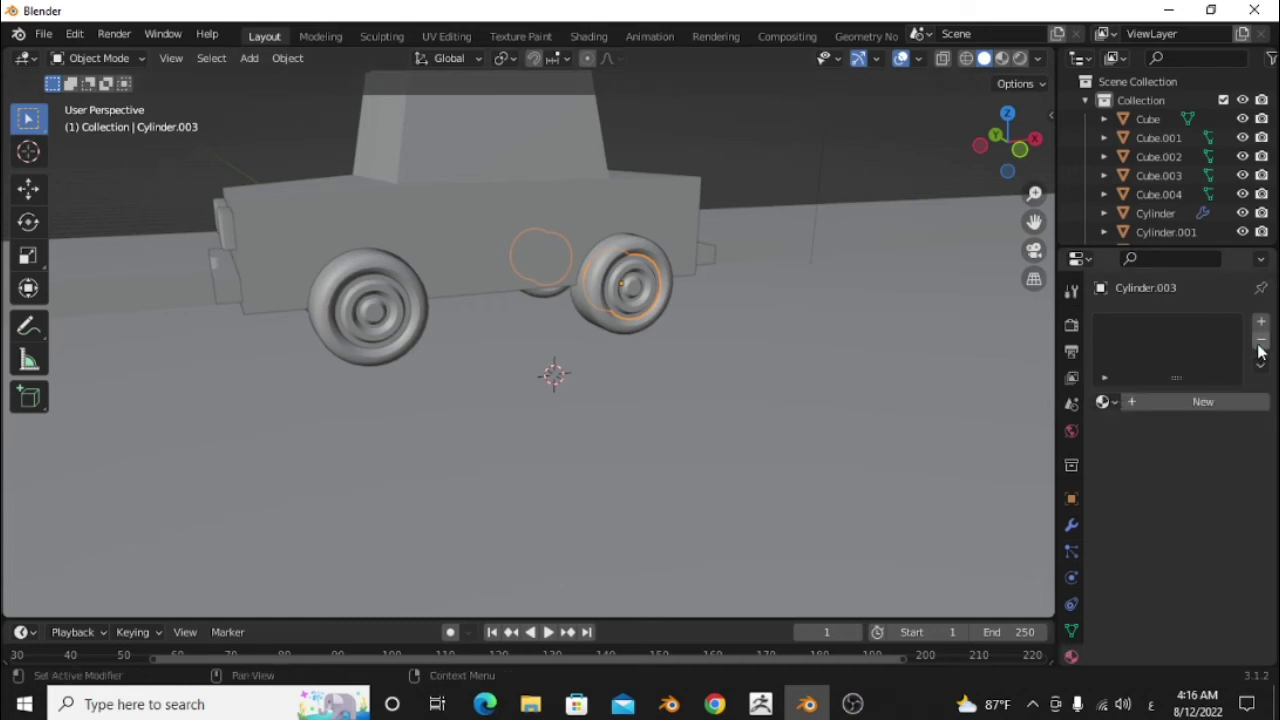
pyautogui.click(1104, 401)
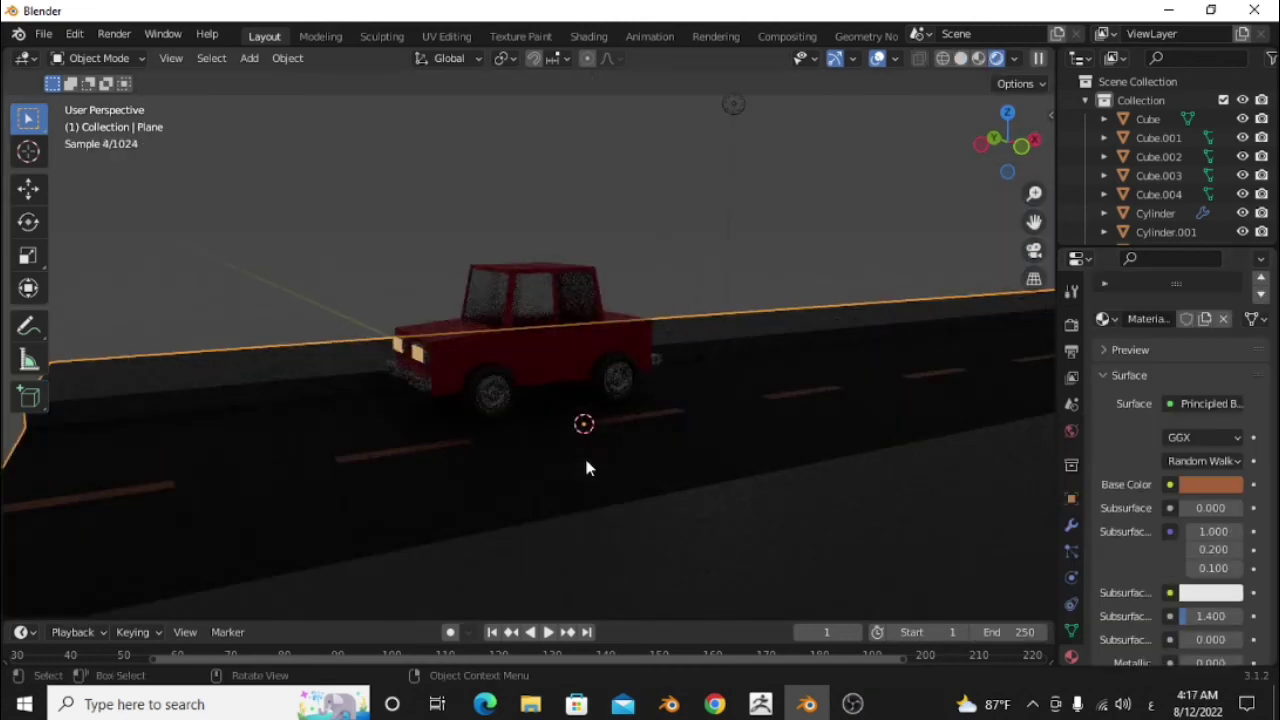
pyautogui.press('x')
pyautogui.click(586, 463)
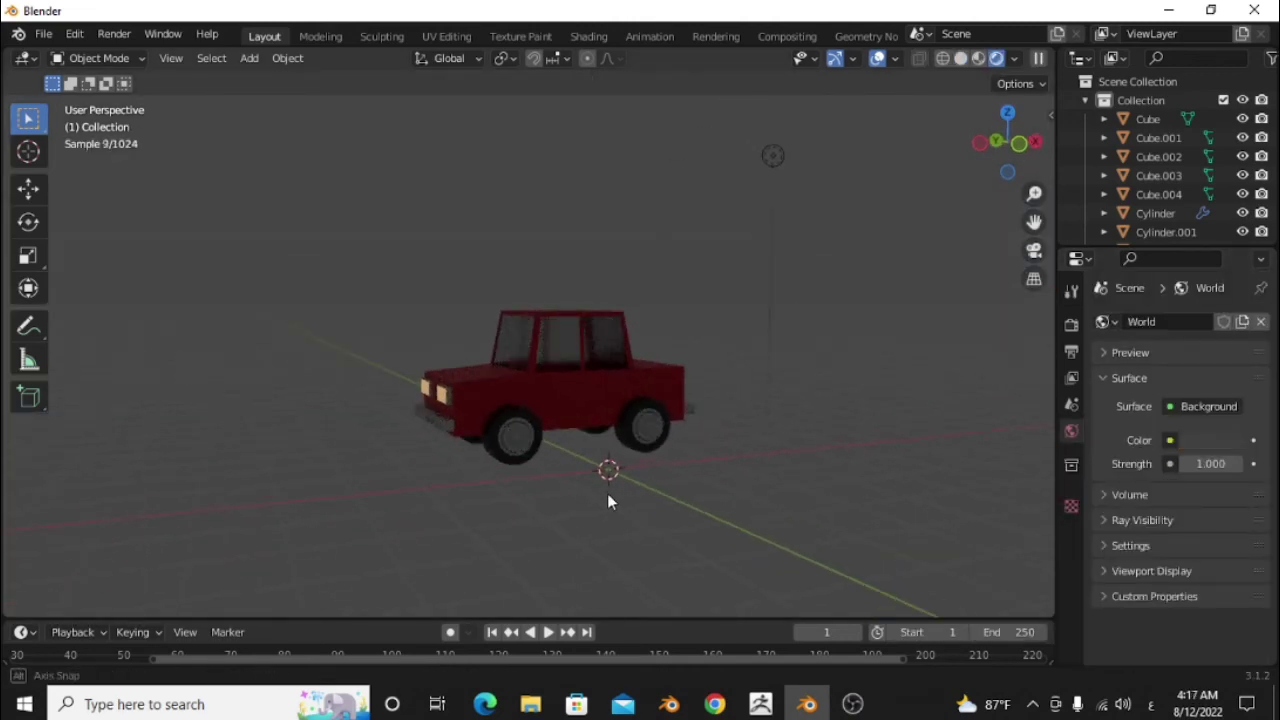
pyautogui.scroll(3, 560, 515)
# Select the right headlight and set its emission strength to 153.3
pyautogui.click(535, 535)
pyautogui.click(557, 493)
pyautogui.press('/')
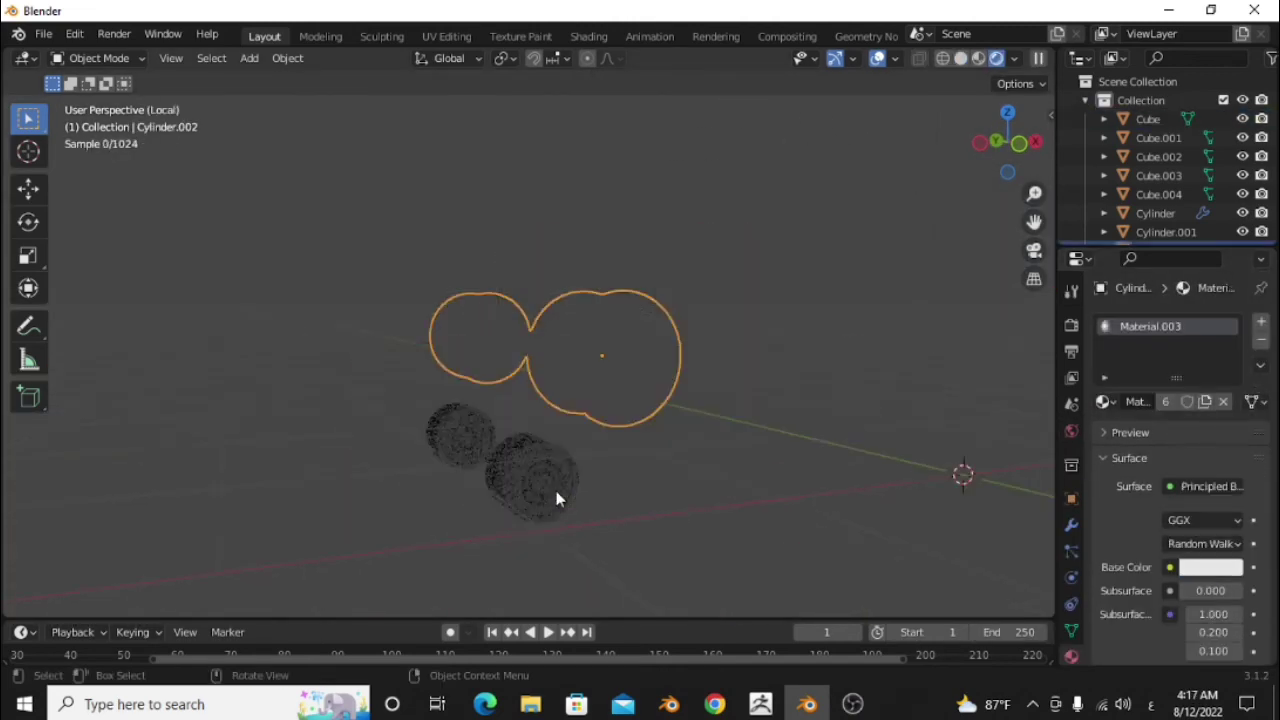
pyautogui.press('/')
pyautogui.moveTo(666, 549); pyautogui.dragTo(685, 557, button='middle')
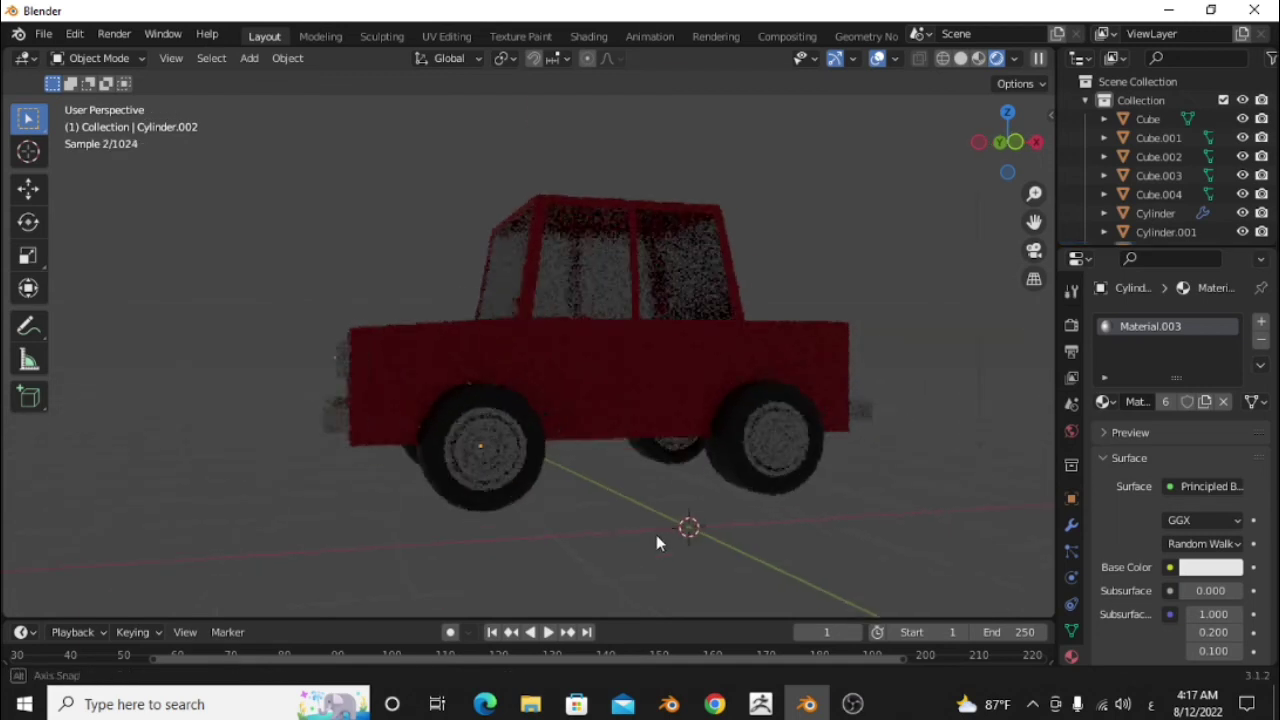
pyautogui.scroll(-3, 686, 550)
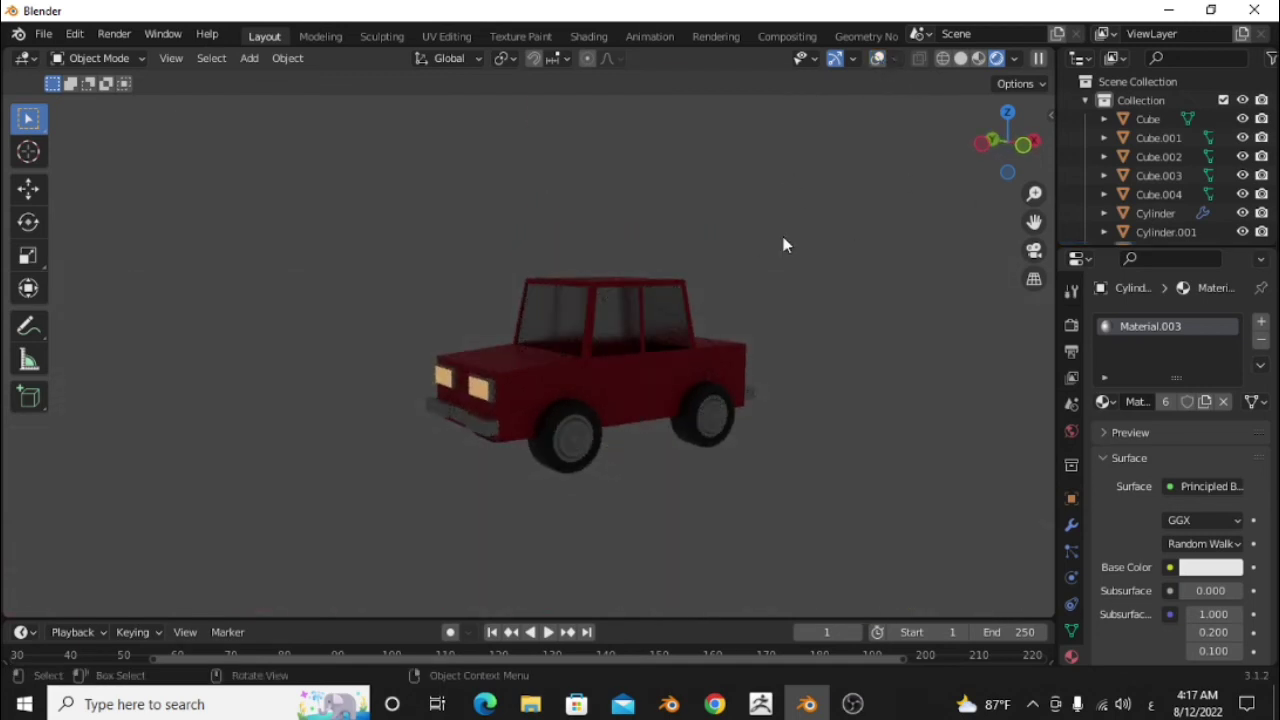
pyautogui.scroll(-2, 783, 245)
pyautogui.scroll(3, 520, 430)
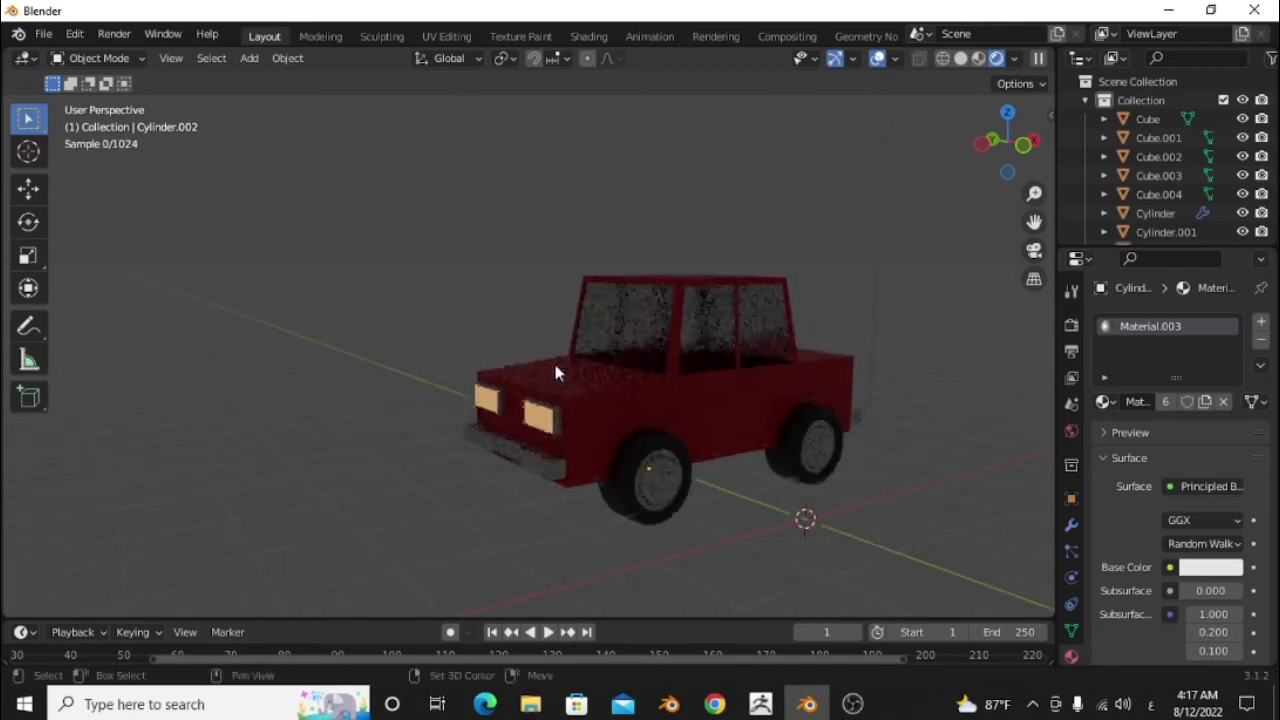
pyautogui.click(548, 408)
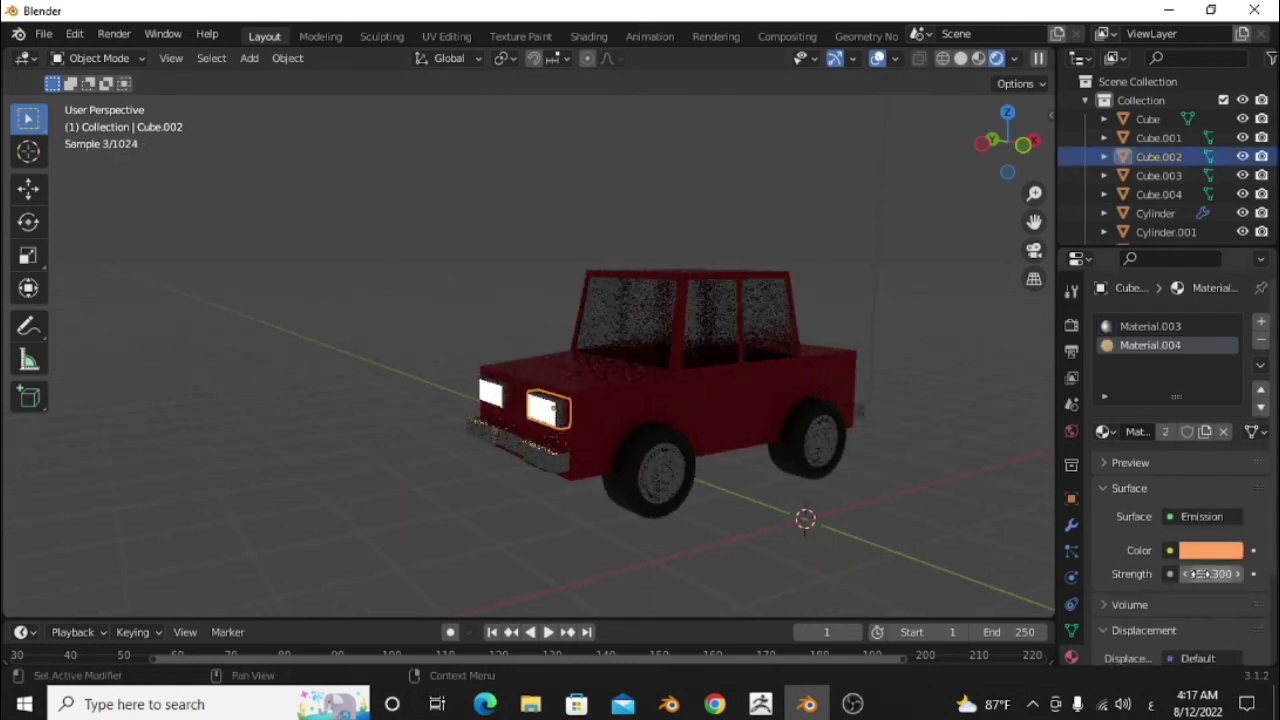
# Hide the viewport overlays and add a mesh plane for the floor
pyautogui.keyDown('shift'); pyautogui.moveTo(811, 287); pyautogui.dragTo(839, 209, button='middle'); pyautogui.keyUp('shift')
pyautogui.click(880, 62)
pyautogui.scroll(-2, 768, 301)
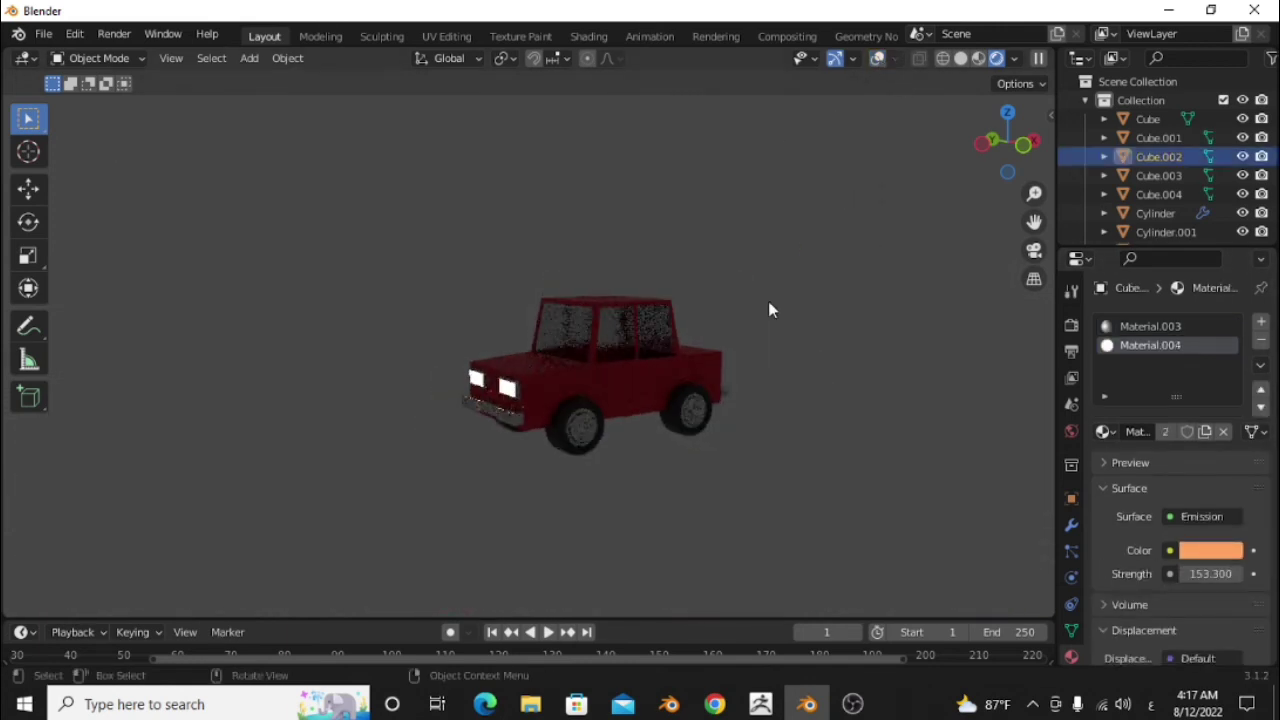
pyautogui.hotkey('shift', 'a')
pyautogui.click(695, 66)
# Scale the new plane up into a large floor under the car
pyautogui.press('s')
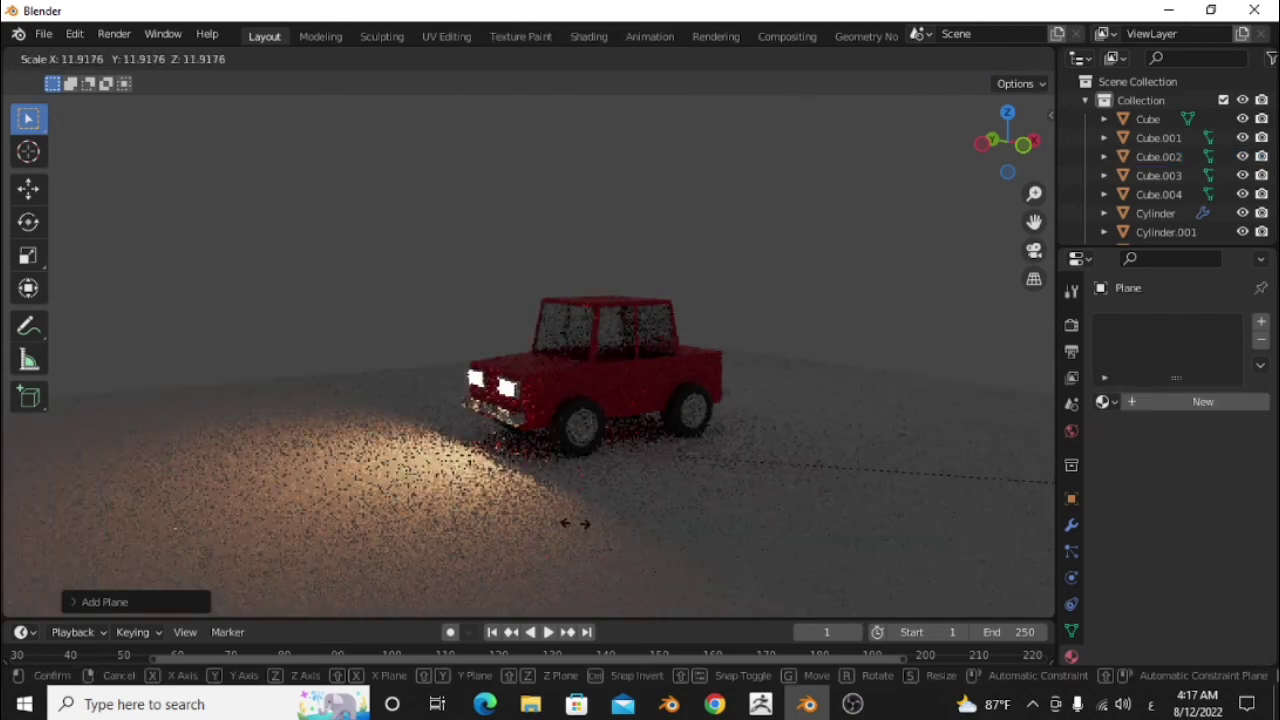
pyautogui.click(588, 494)
pyautogui.scroll(-3, 513, 448)
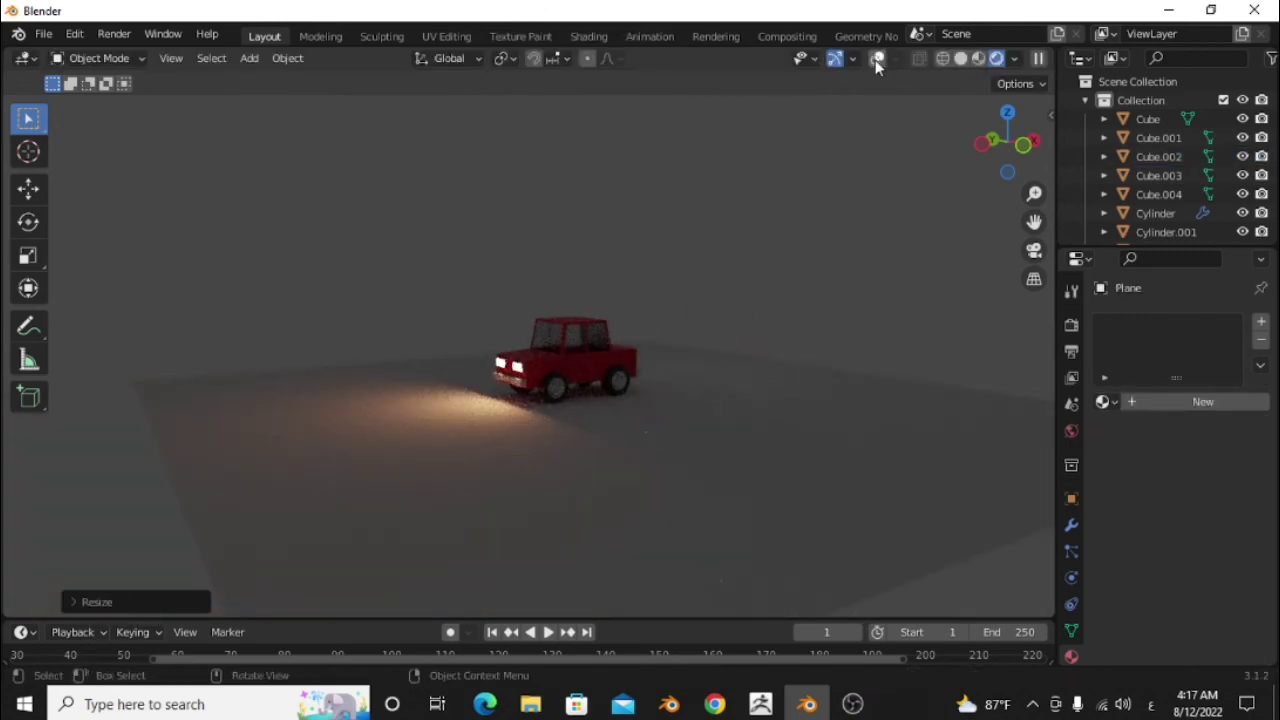
# Move the point light over the car in top view and set its power to 525.5 W
pyautogui.click(677, 222)
pyautogui.press('KP_7')
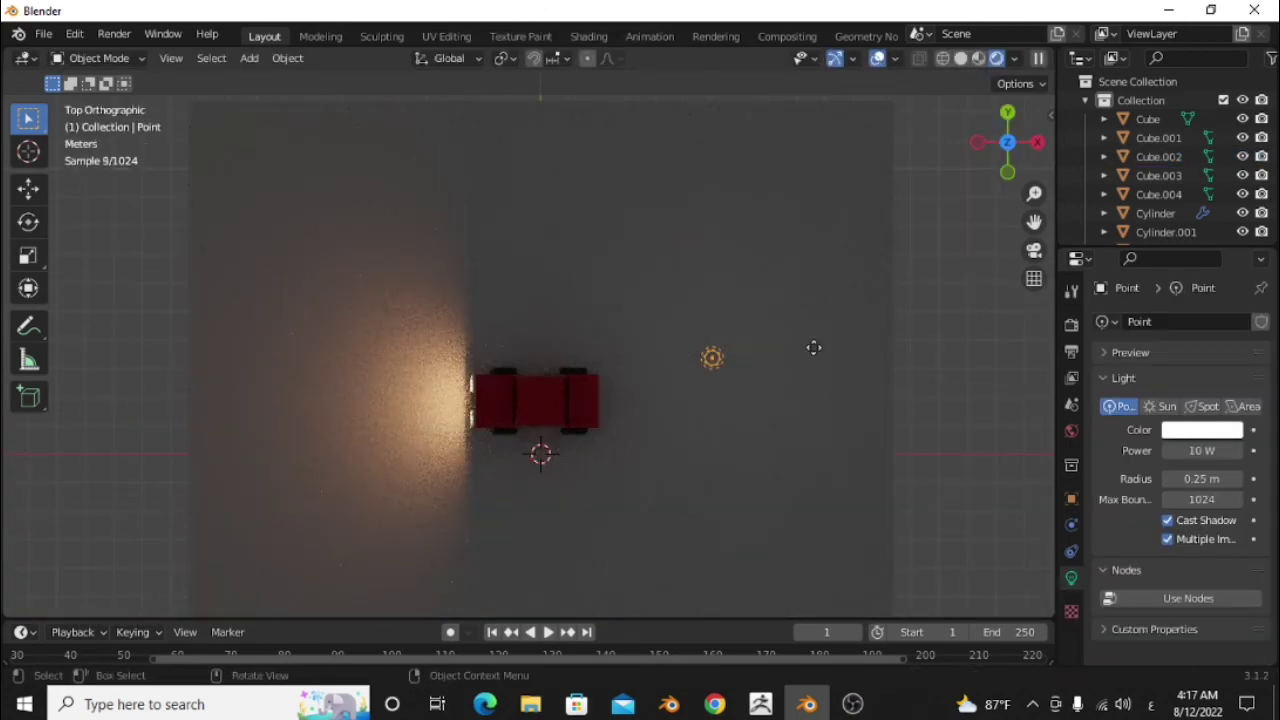
pyautogui.press('g')
pyautogui.click(652, 408)
pyautogui.moveTo(652, 408); pyautogui.dragTo(744, 258, button='middle')
pyautogui.moveTo(1202, 450)
pyautogui.mouseDown()
pyautogui.moveTo(1262, 450)
pyautogui.moveTo(1240, 450)
pyautogui.mouseUp()
pyautogui.scroll(2, 897, 380)
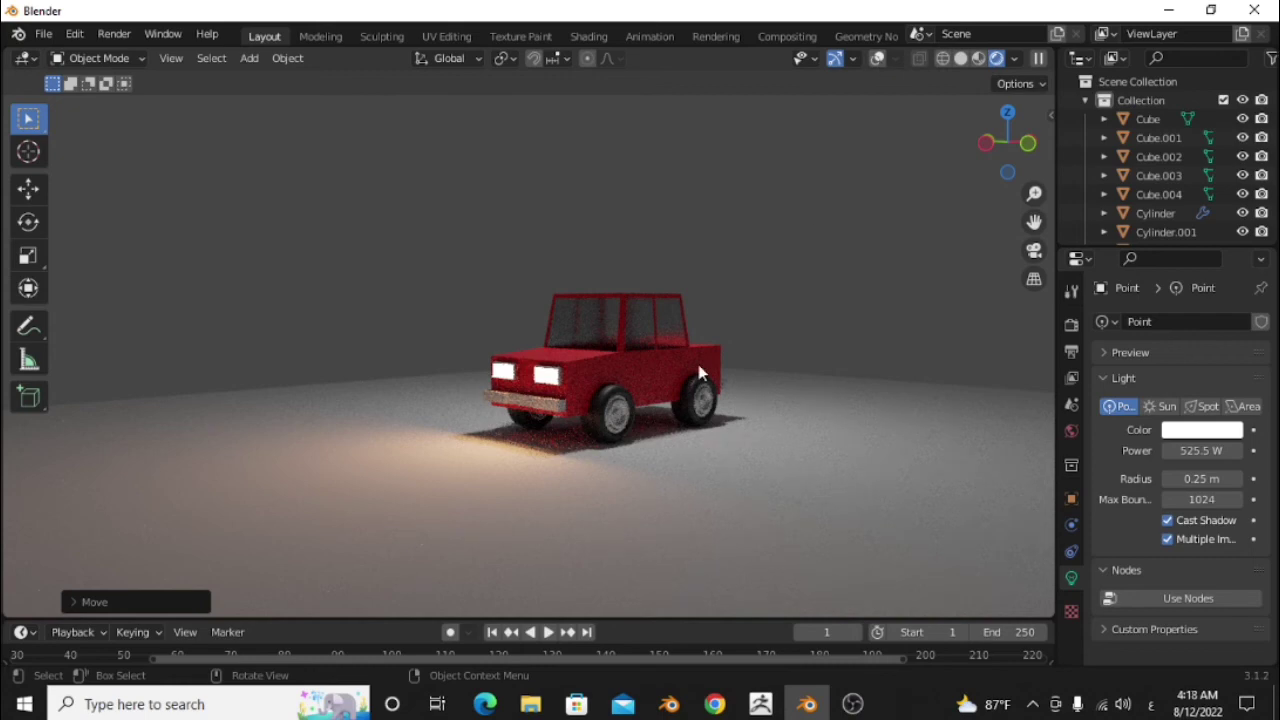
pyautogui.hotkey('shift', 'a')
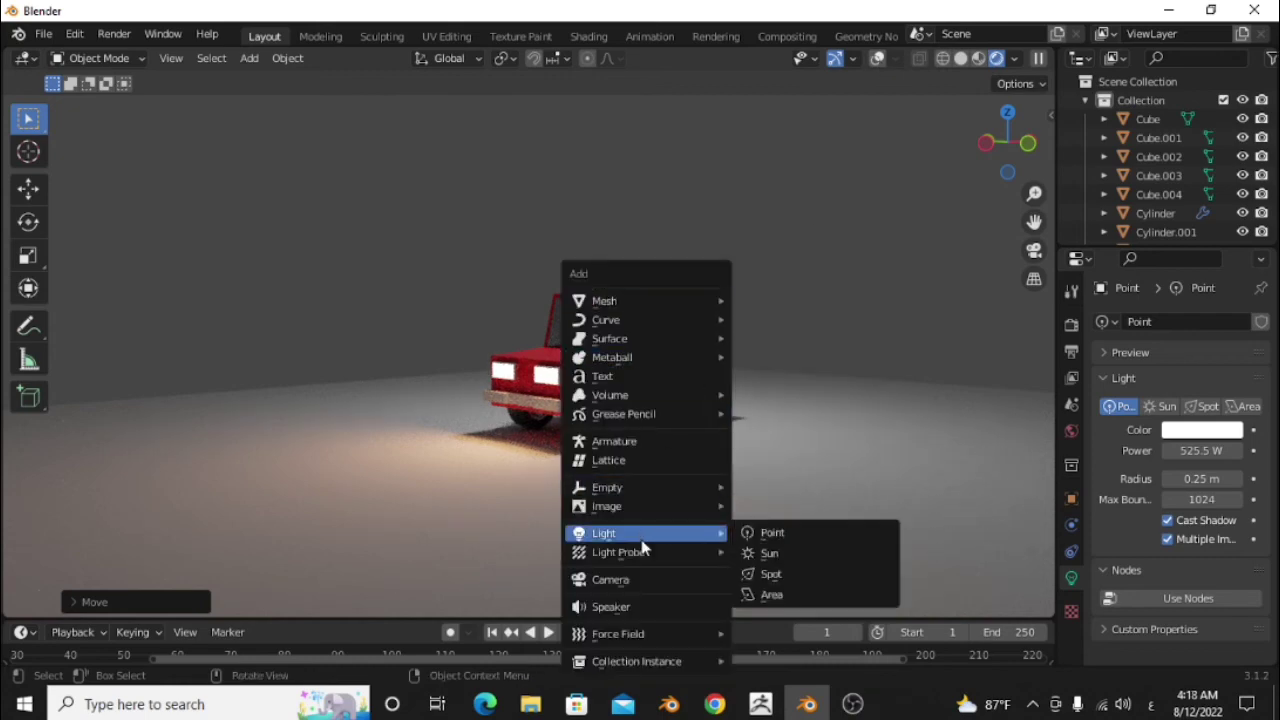
# Add a camera aligned to a front three-quarter view and reposition it to frame the car
pyautogui.click(633, 580)
pyautogui.moveTo(634, 495); pyautogui.dragTo(629, 514, button='middle')
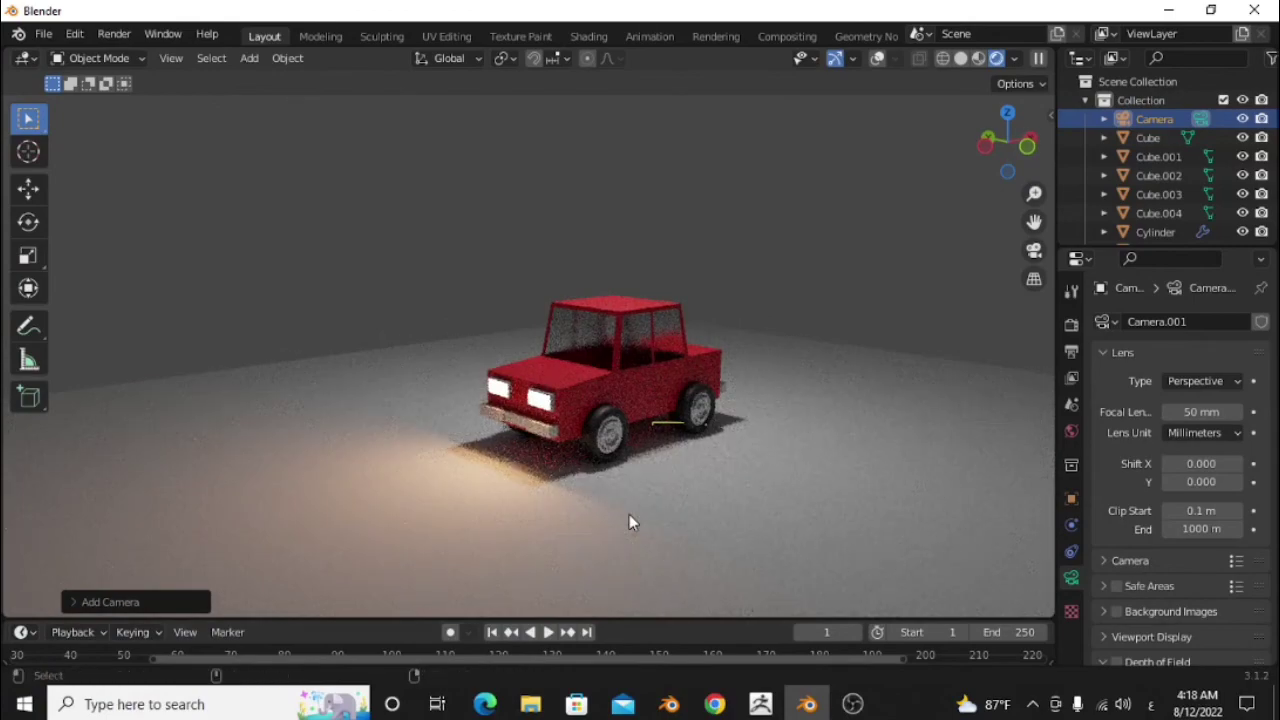
pyautogui.press('ctrl+alt+KP_0')
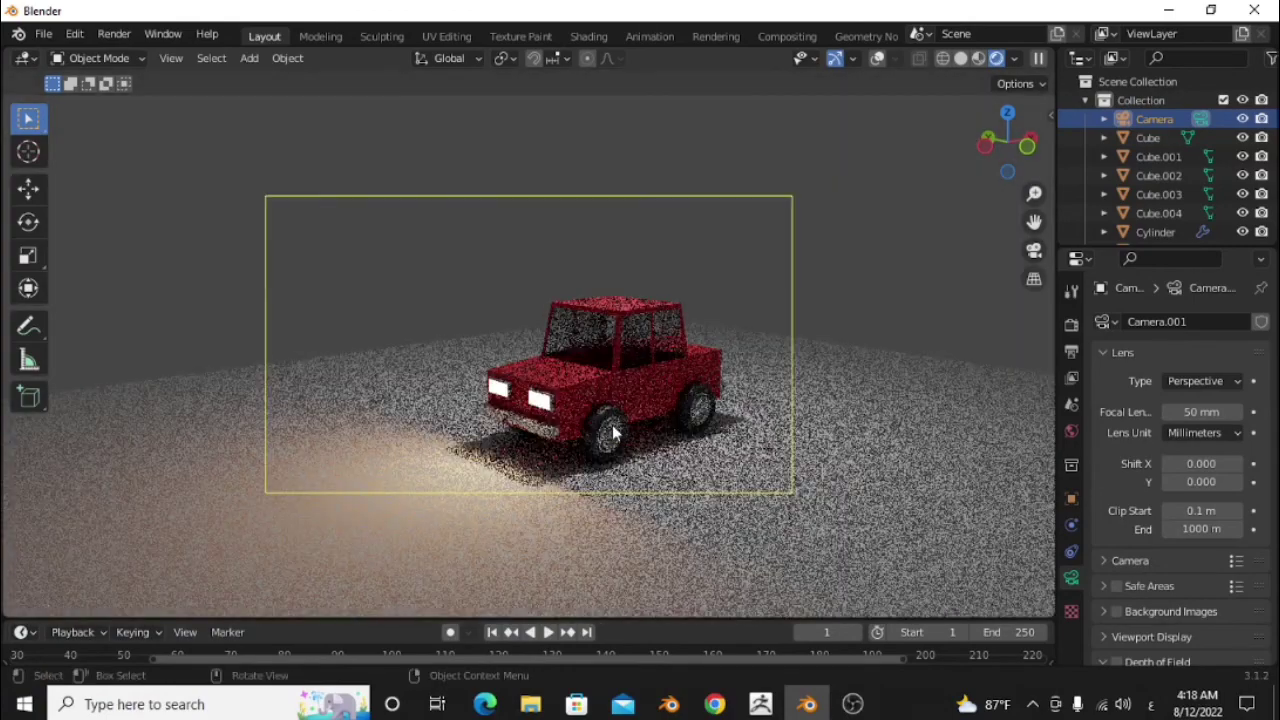
pyautogui.moveTo(611, 449); pyautogui.dragTo(607, 414, button='middle')
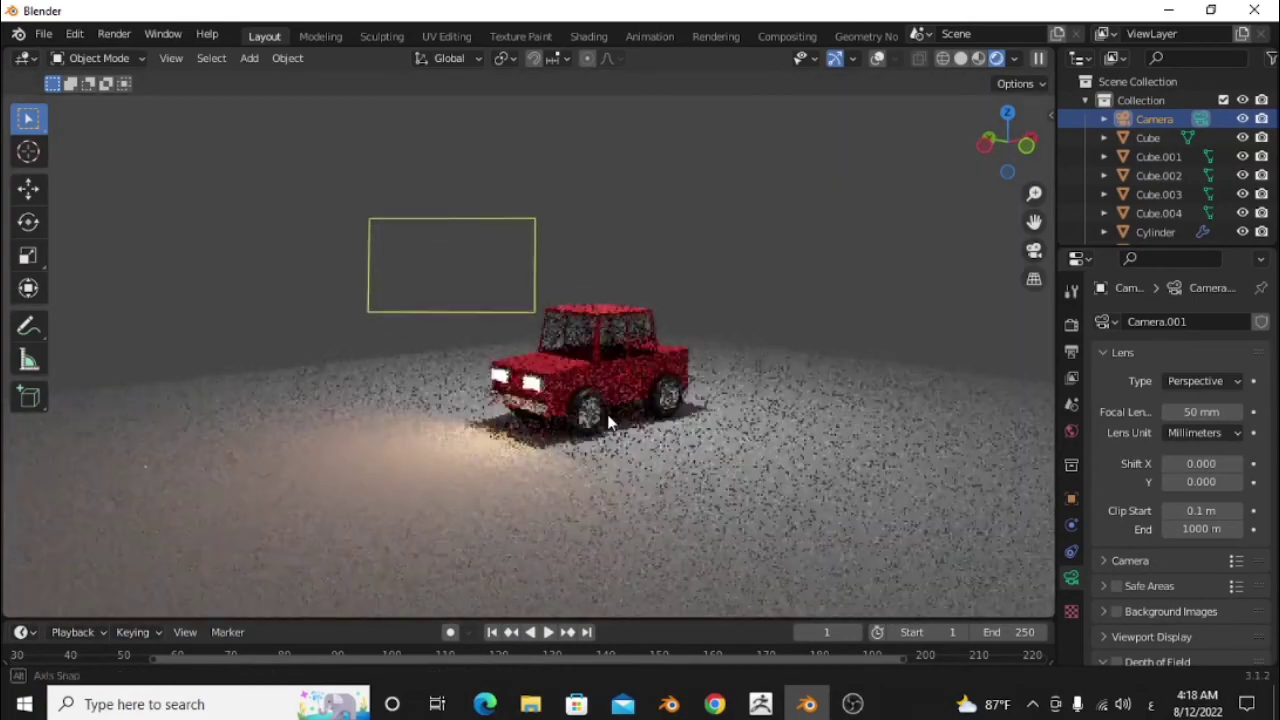
pyautogui.press('KP_0')
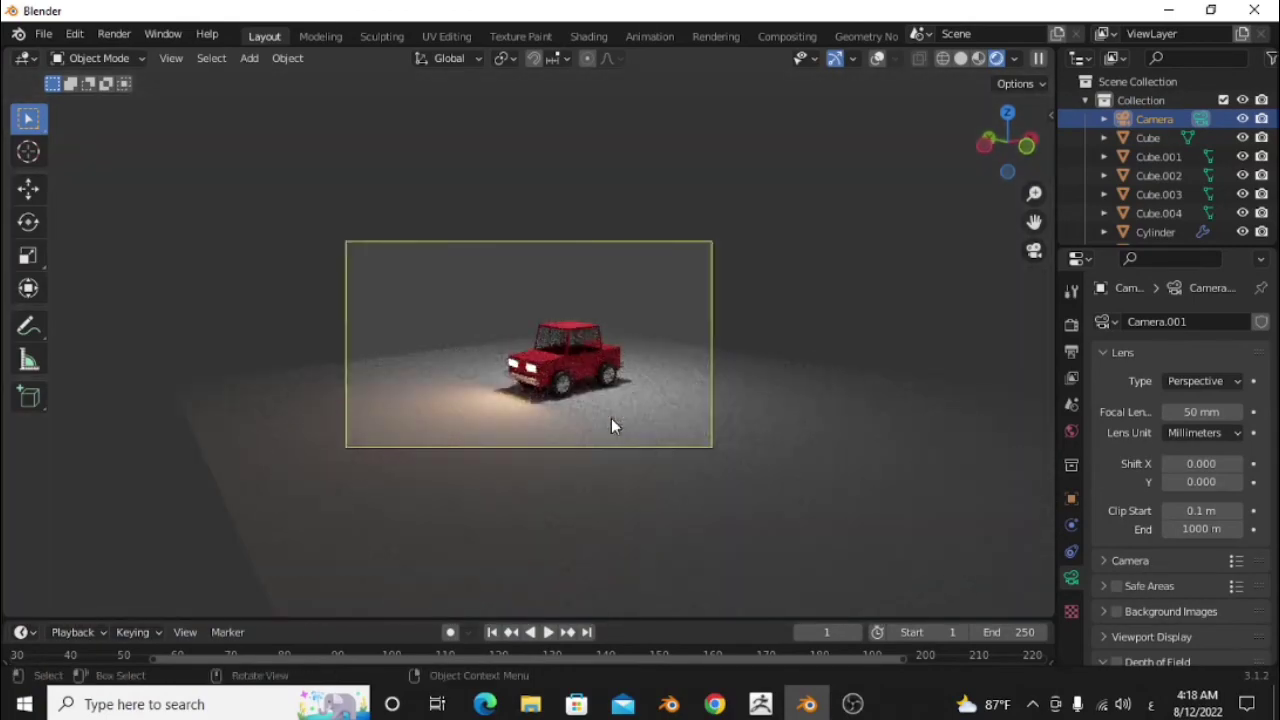
pyautogui.scroll(2, 611, 418)
pyautogui.scroll(2, 611, 421)
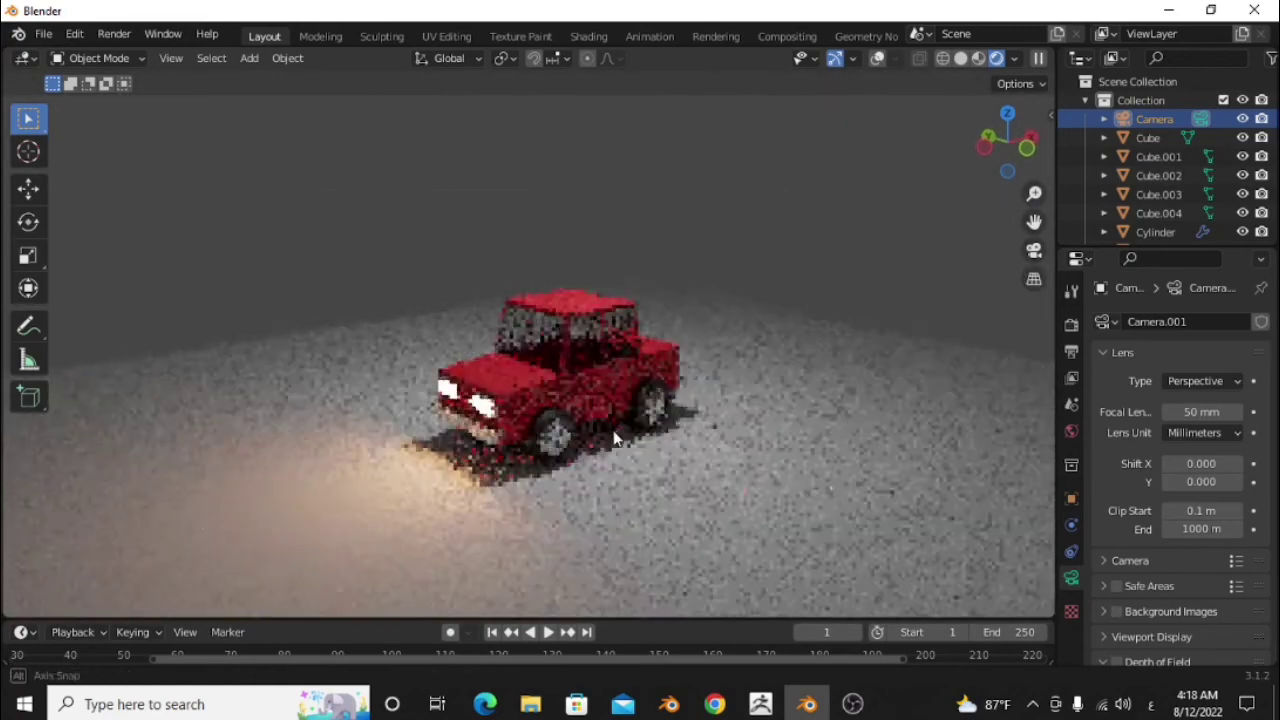
pyautogui.scroll(-2, 650, 460)
pyautogui.press('g')
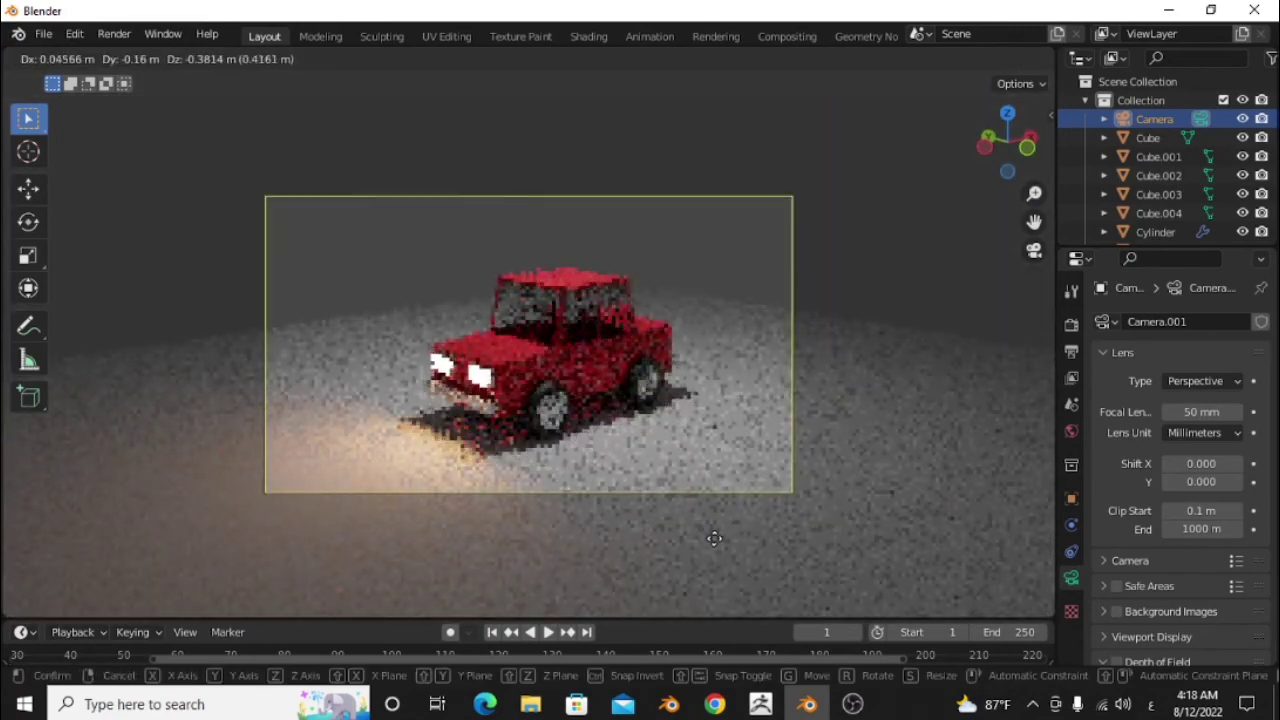
pyautogui.click(714, 544)
pyautogui.scroll(-2, 679, 520)
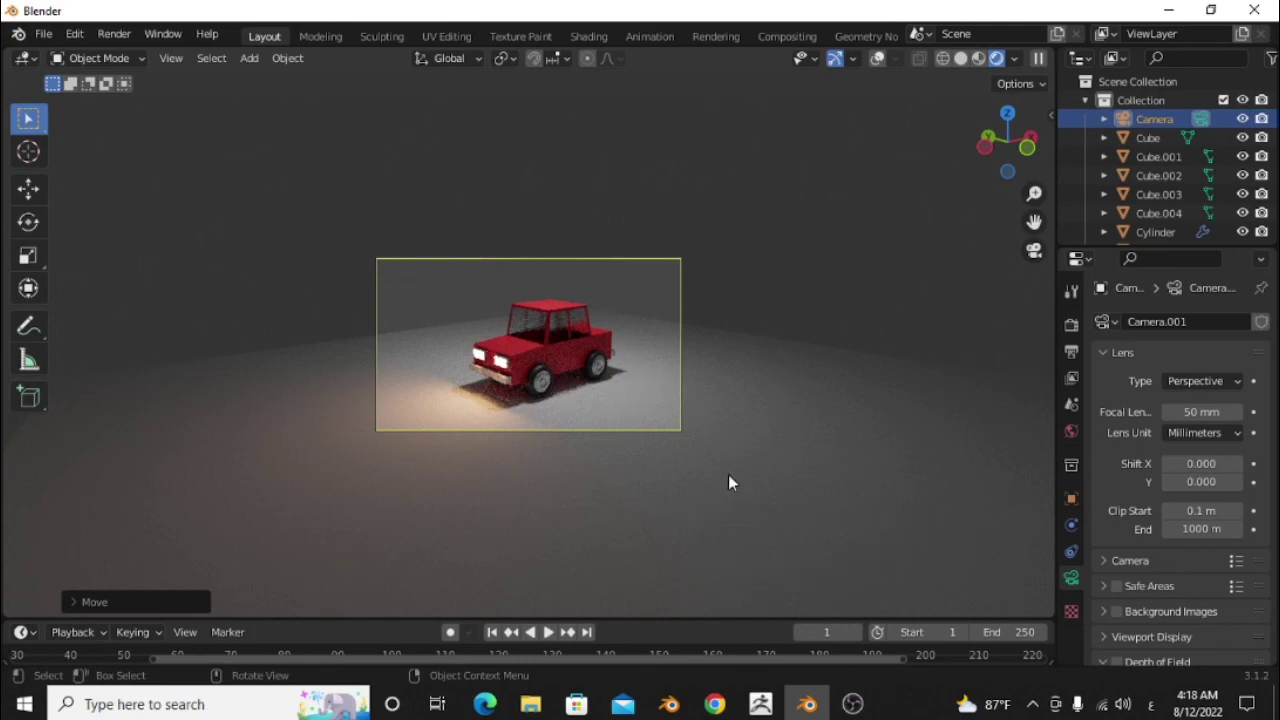
# Turn overlays back on and start moving the floor plane in top view
pyautogui.click(877, 58)
pyautogui.moveTo(720, 420); pyautogui.dragTo(673, 439, button='middle')
pyautogui.scroll(-3, 673, 439)
pyautogui.click(603, 492)
pyautogui.press('KP_7')
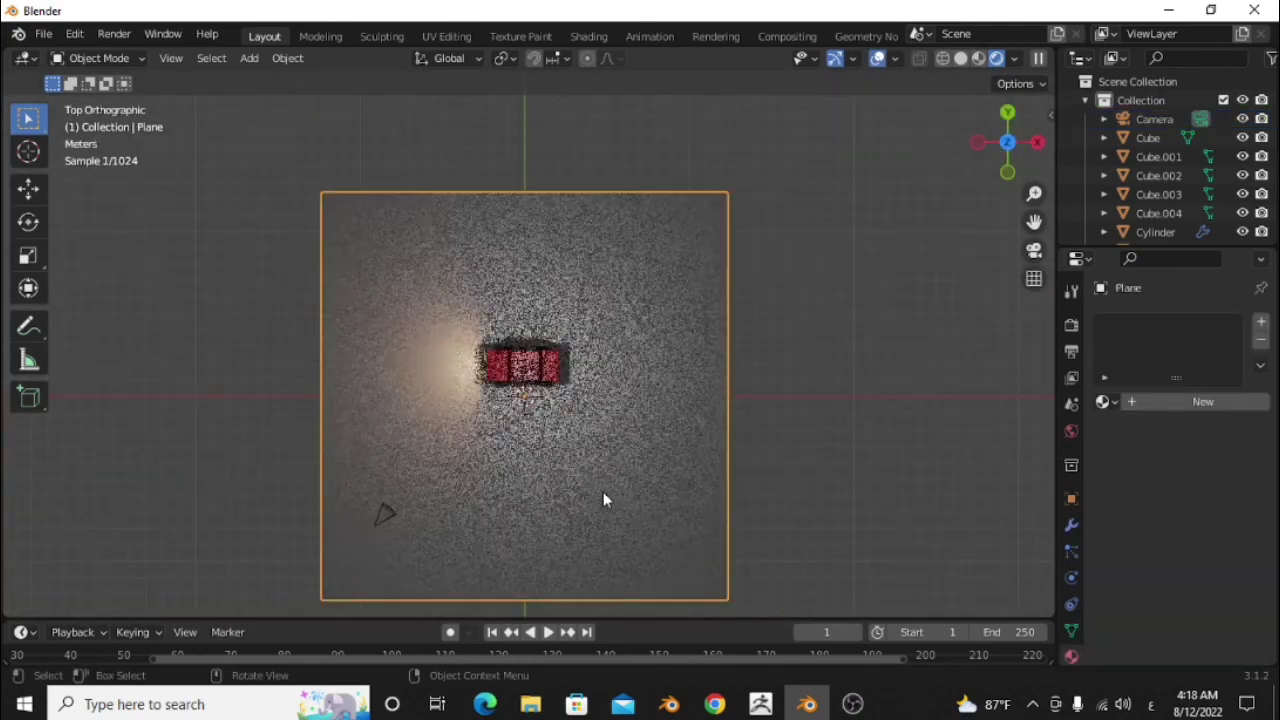
pyautogui.press('g')
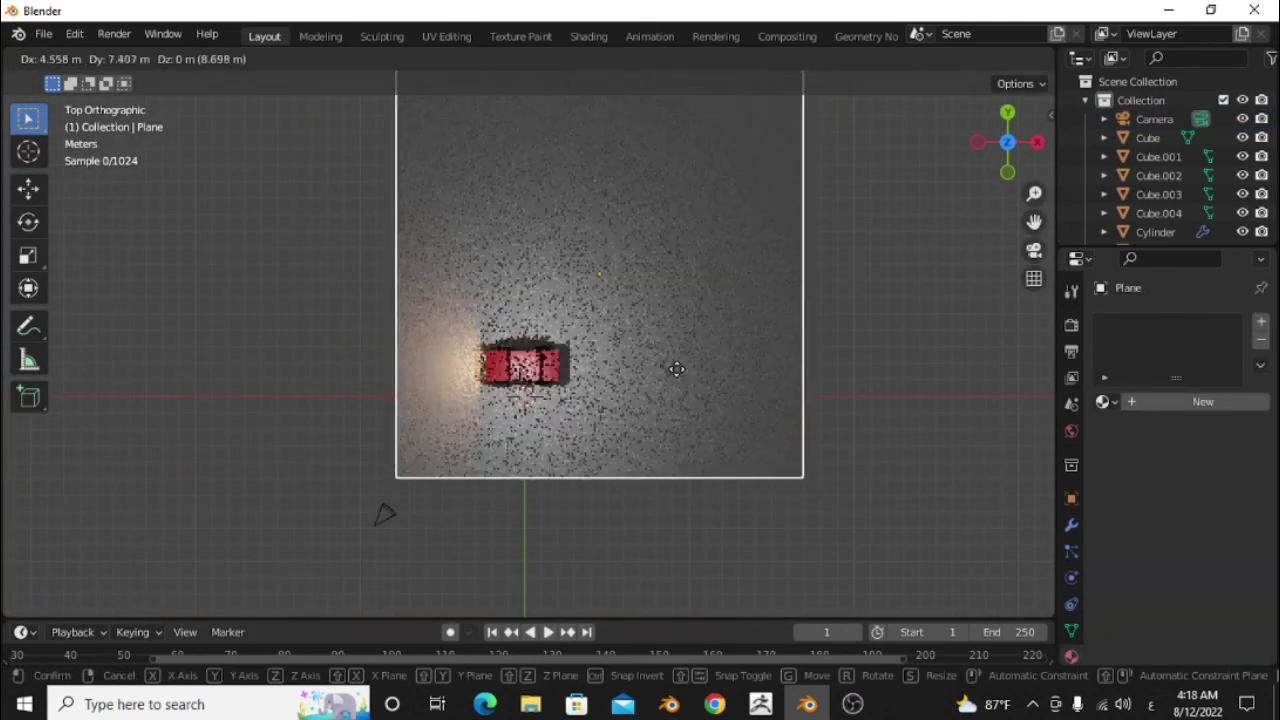